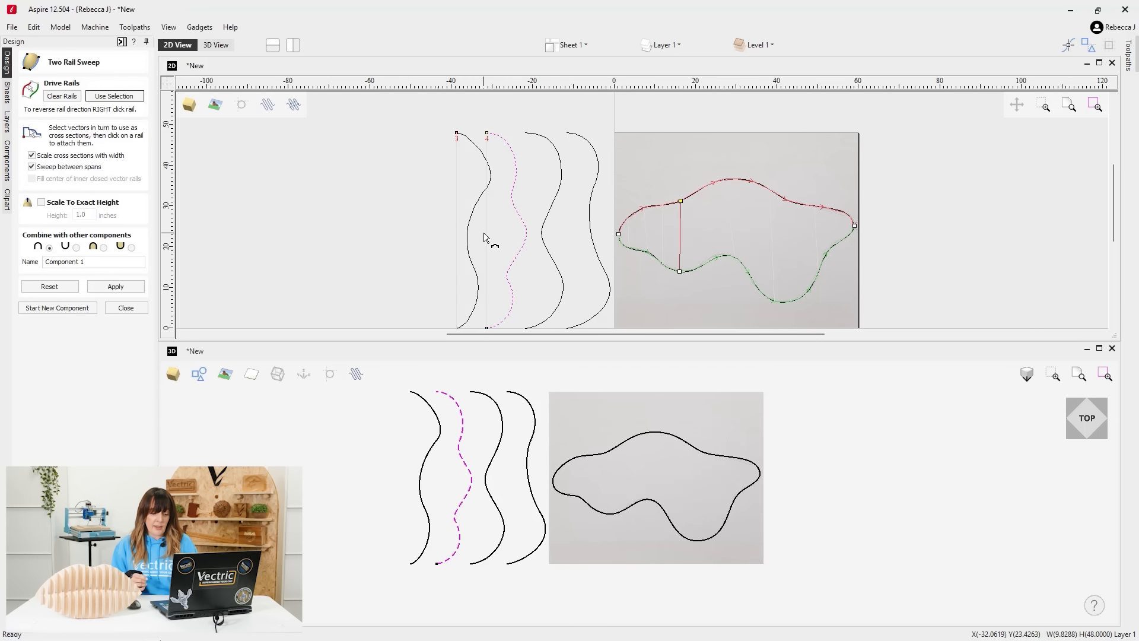
{"action": "left_click", "coordinate": [484, 238]}
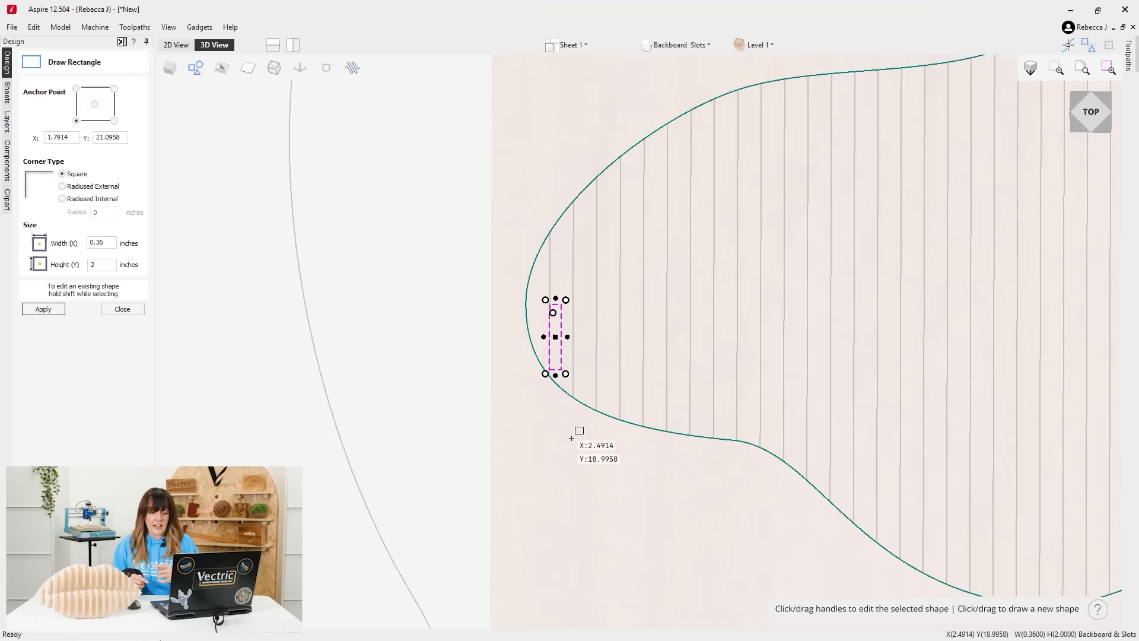
Position the 0.36 by 2 inch slot rectangle at the outline's left tip and array copy it in 1 row, 82 columns, 0.36 inch X gap.
{"action": "left_click_drag", "start_coordinate": [558, 341], "coordinate": [549, 237]}
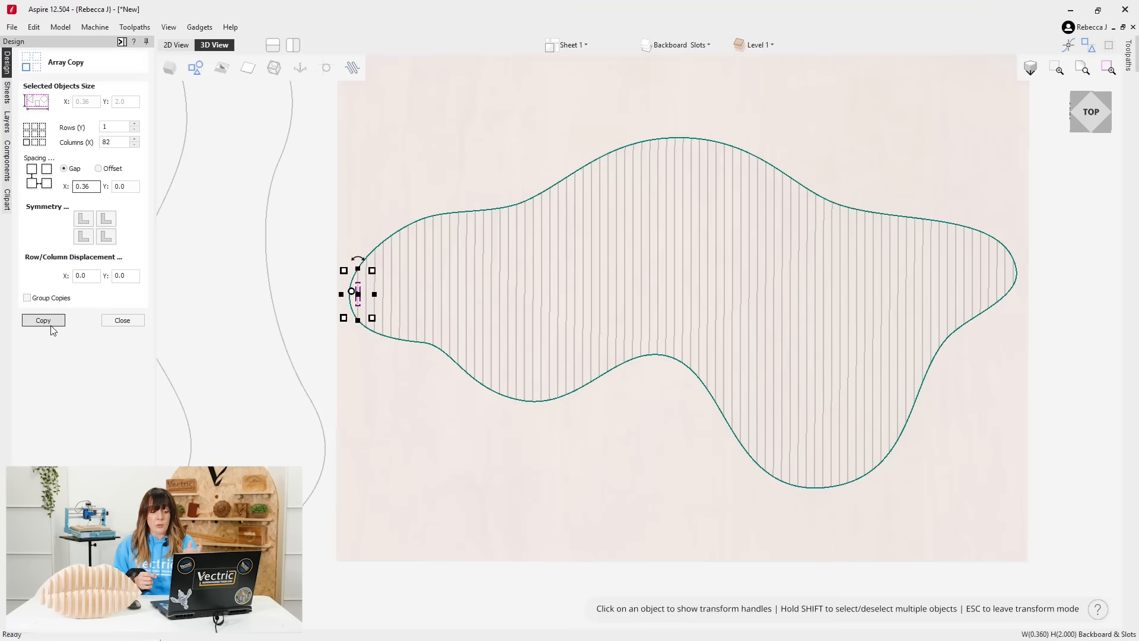
{"action": "left_click", "coordinate": [52, 324]}
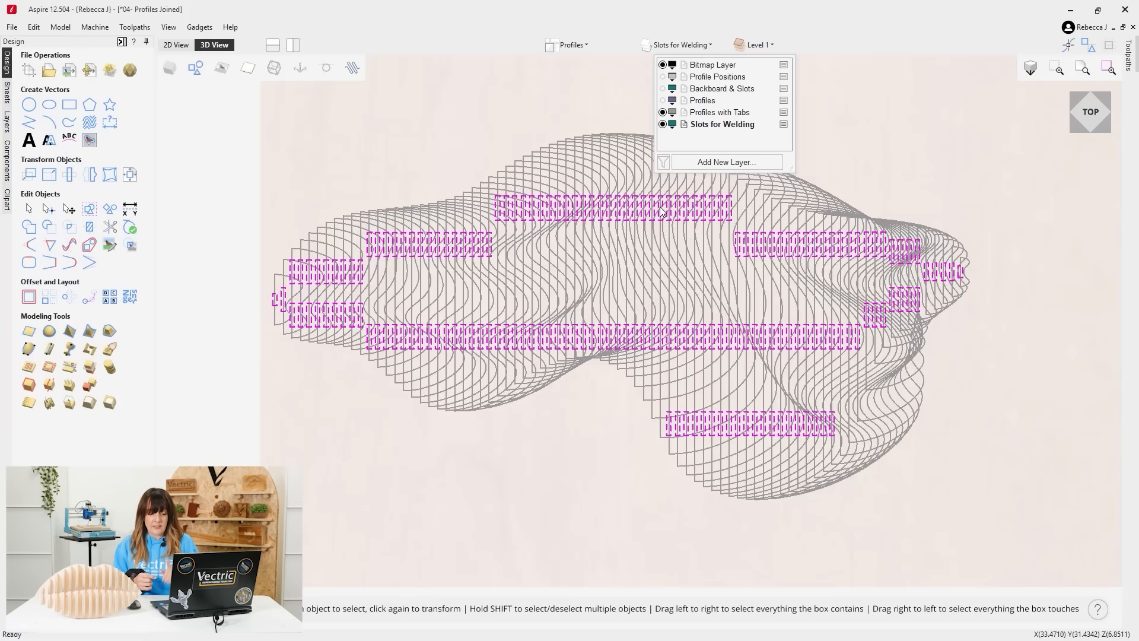
Select the two 'Slots for Welding' rectangles beside the short slot at the right tip for individual resizing with Set Size.
{"action": "scroll", "coordinate": [287, 297], "scroll_direction": "up", "scroll_amount": 4}
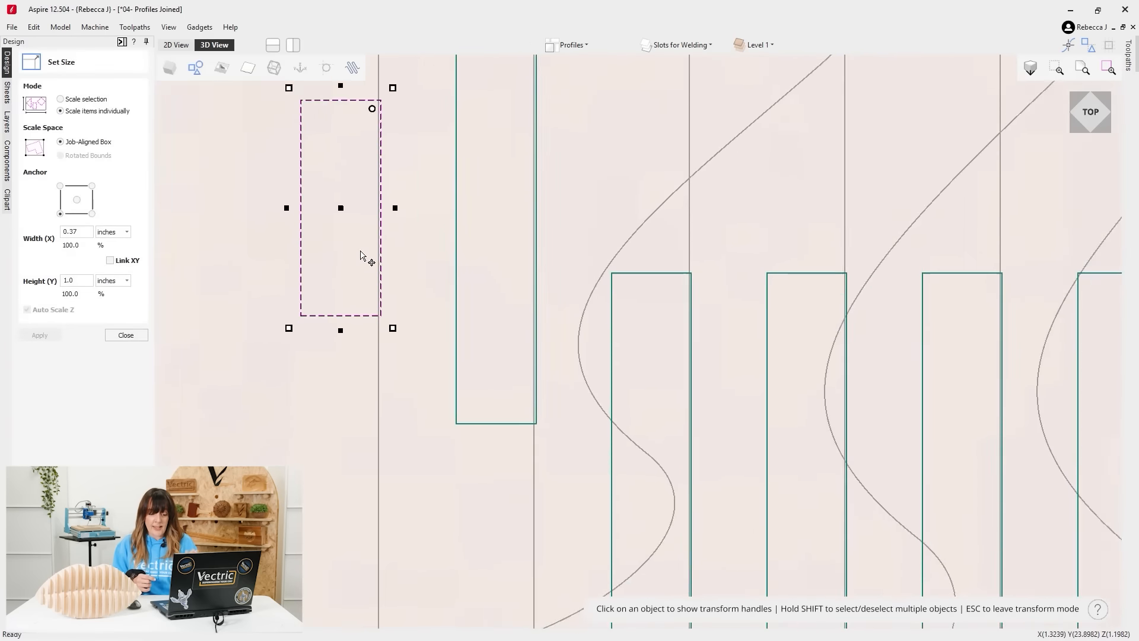
{"action": "scroll", "coordinate": [312, 273], "scroll_direction": "down", "scroll_amount": 5}
{"action": "scroll", "coordinate": [311, 270], "scroll_direction": "down", "scroll_amount": 8}
{"action": "scroll", "coordinate": [723, 255], "scroll_direction": "up", "scroll_amount": 8}
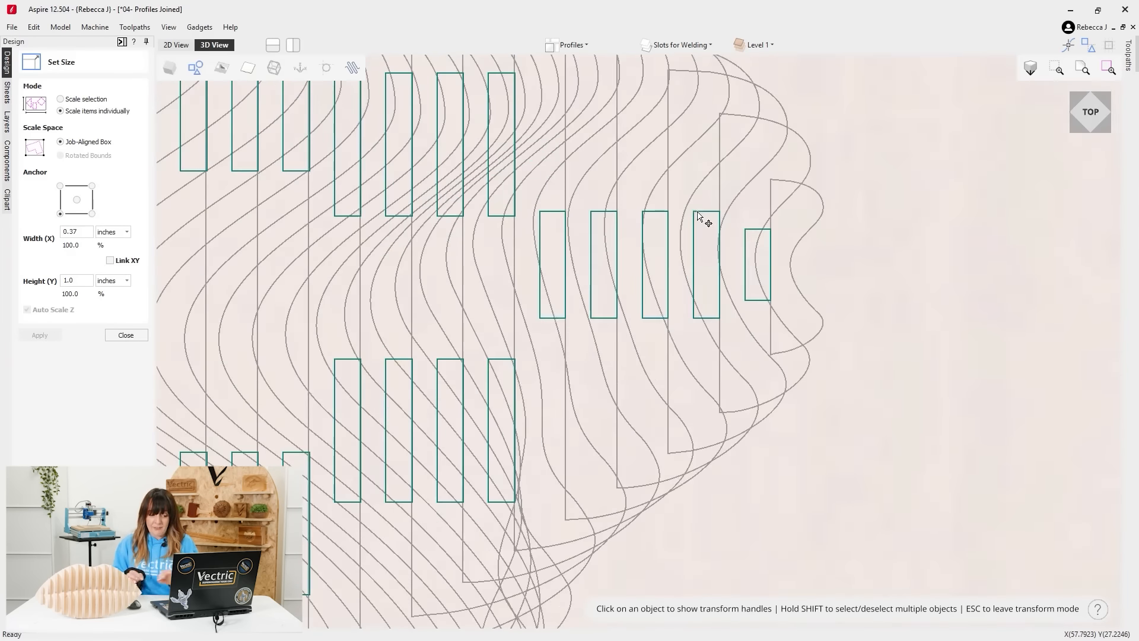
{"action": "left_click", "coordinate": [698, 211]}
{"action": "left_click", "coordinate": [654, 211], "text": "shift"}
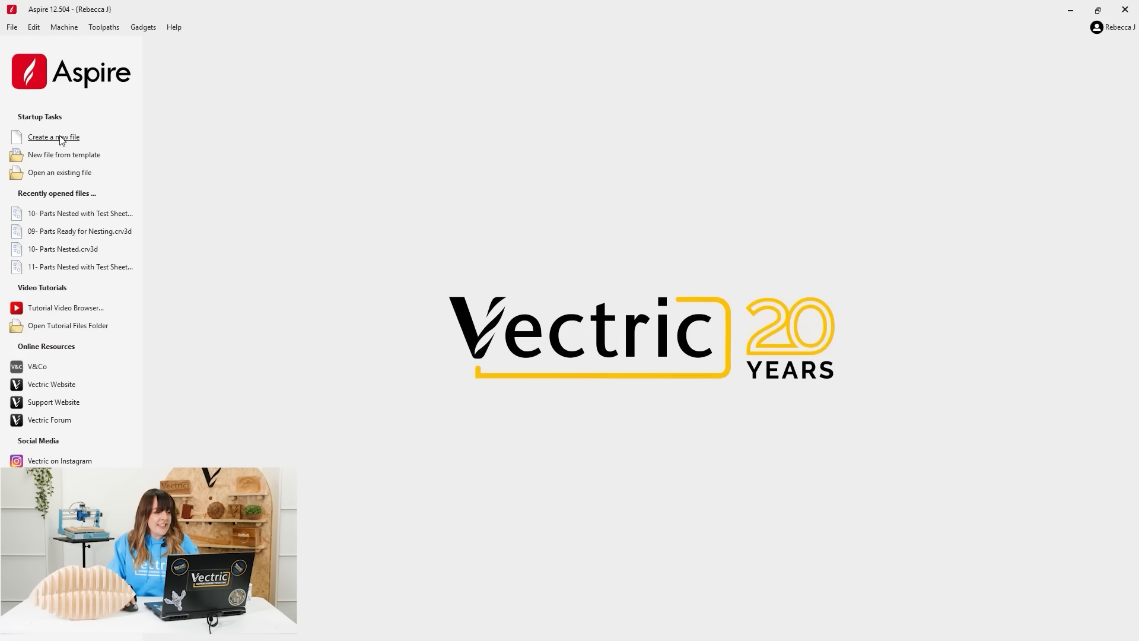
Create a single-sided job 60 by 48 inches and 0.36 inches thick, with Z zero on the material surface and very high modeling resolution.
{"action": "left_click", "coordinate": [62, 140]}
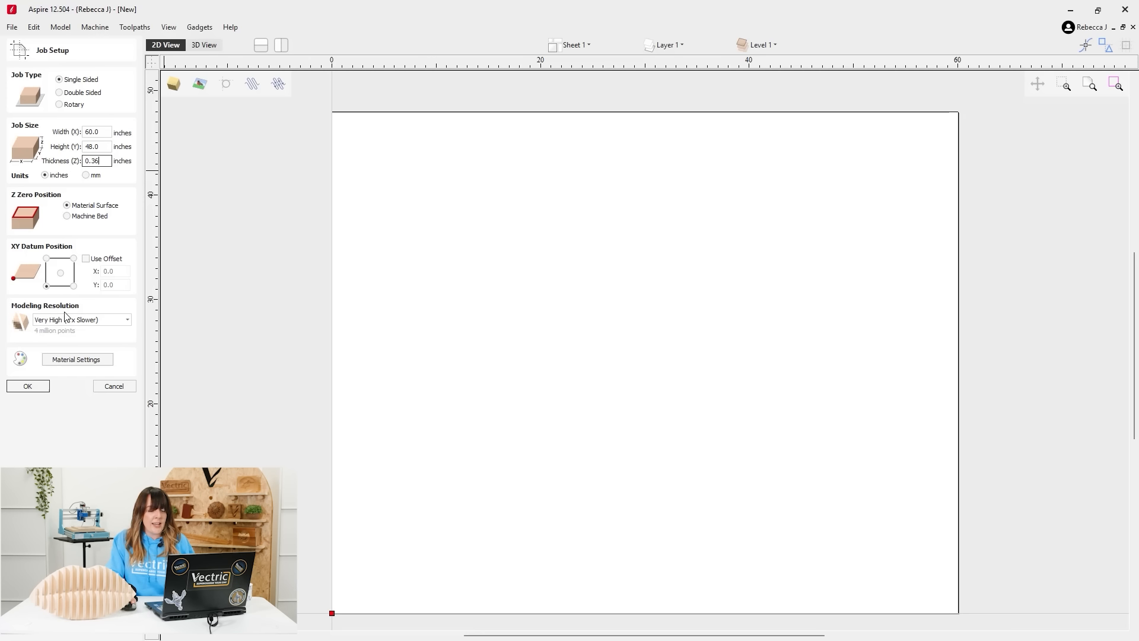
{"action": "left_click", "coordinate": [30, 387]}
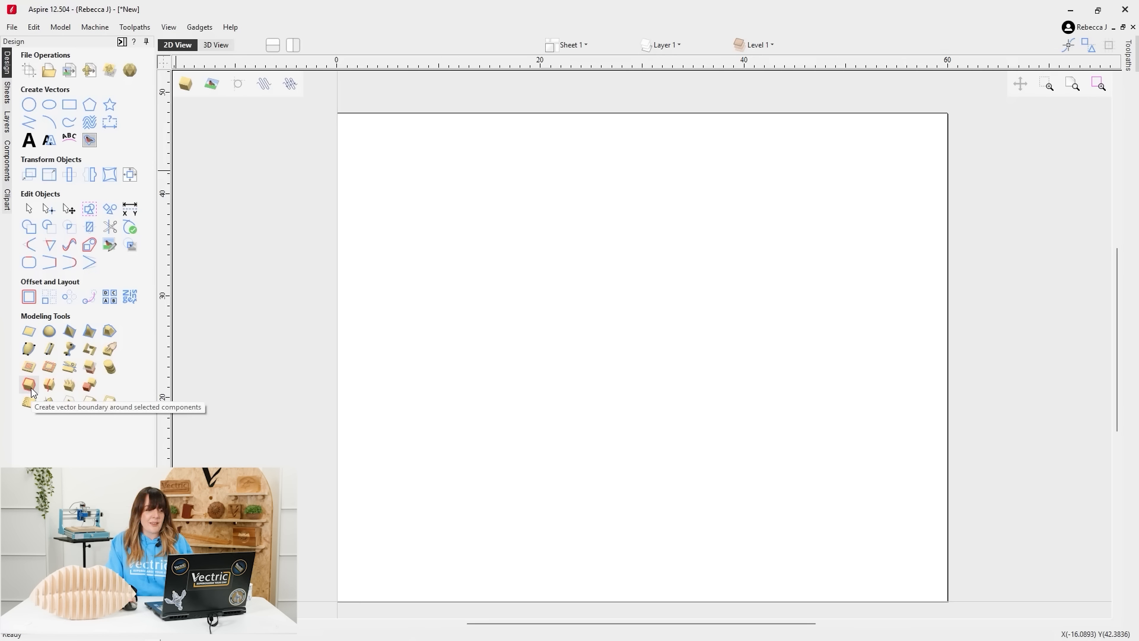
Import the sketch photo 20250729_115104 from the Wall Art folder.
{"action": "left_click", "coordinate": [69, 70]}
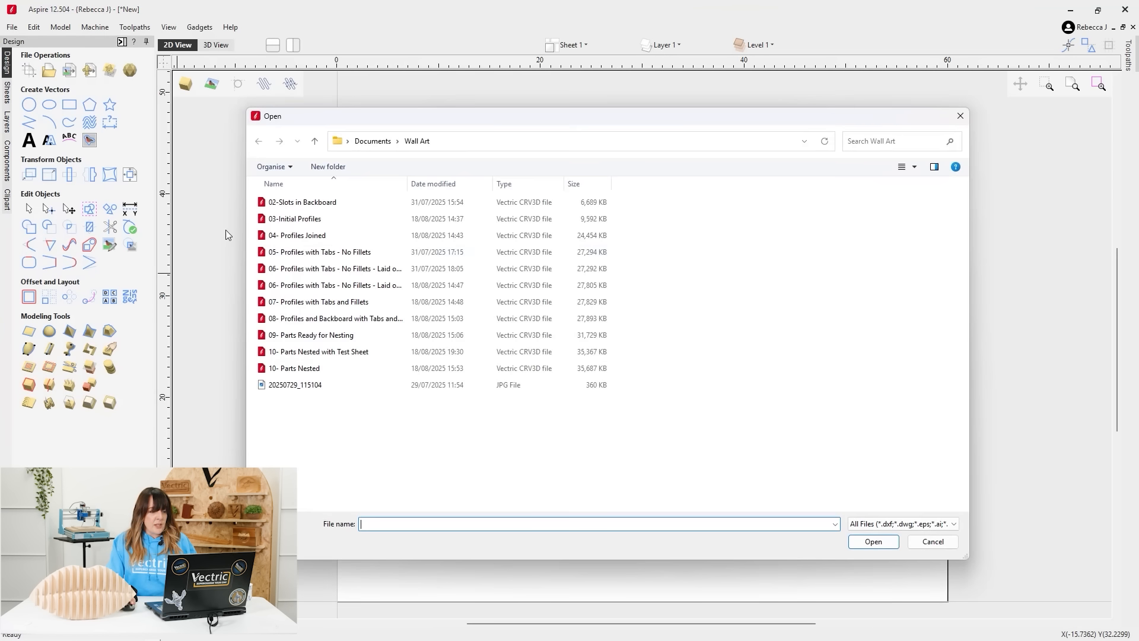
{"action": "left_click", "coordinate": [346, 386]}
{"action": "left_click", "coordinate": [888, 542]}
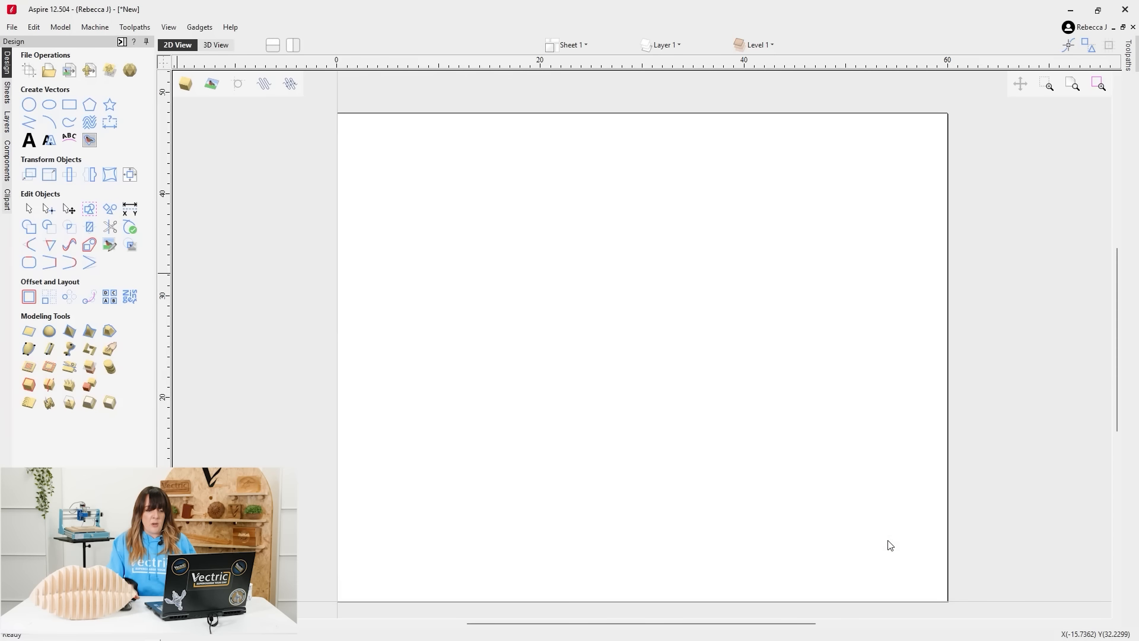
Scale the imported sketch photo up about its centre to about 63.6 by 47.7 inches.
{"action": "left_click", "coordinate": [789, 320]}
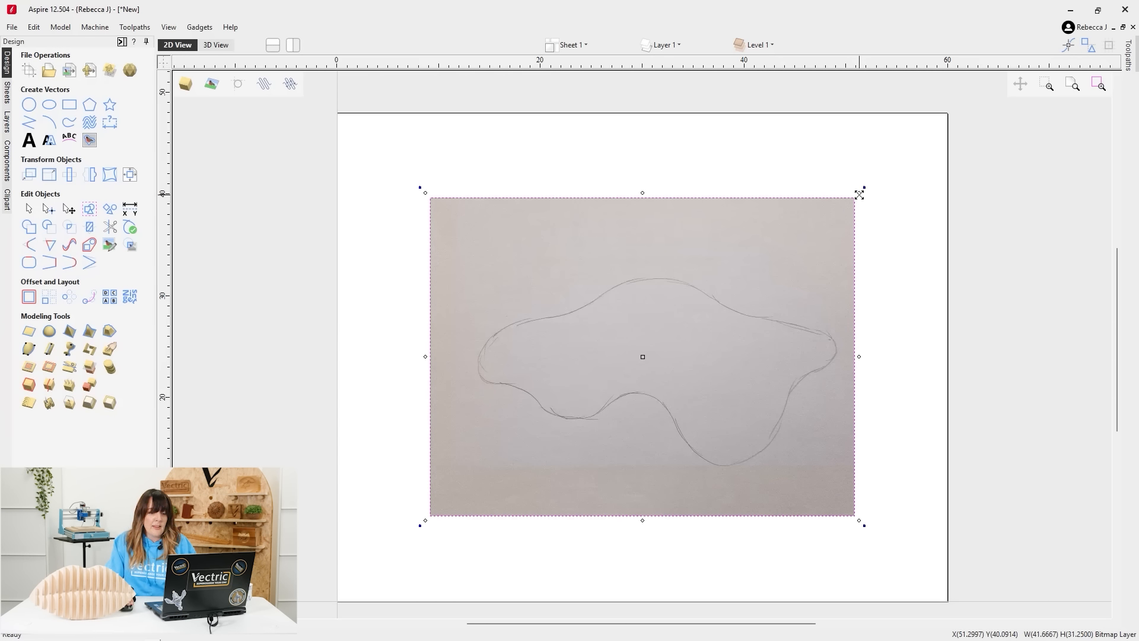
{"action": "left_click_drag", "start_coordinate": [859, 194], "coordinate": [931, 115]}
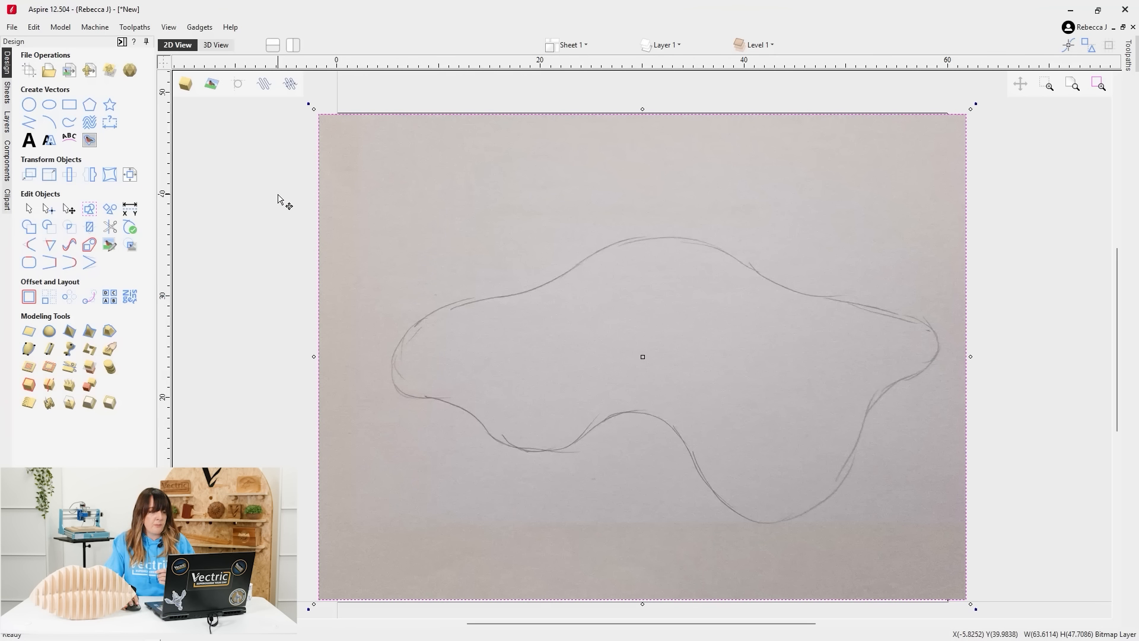
{"action": "left_click", "coordinate": [280, 348]}
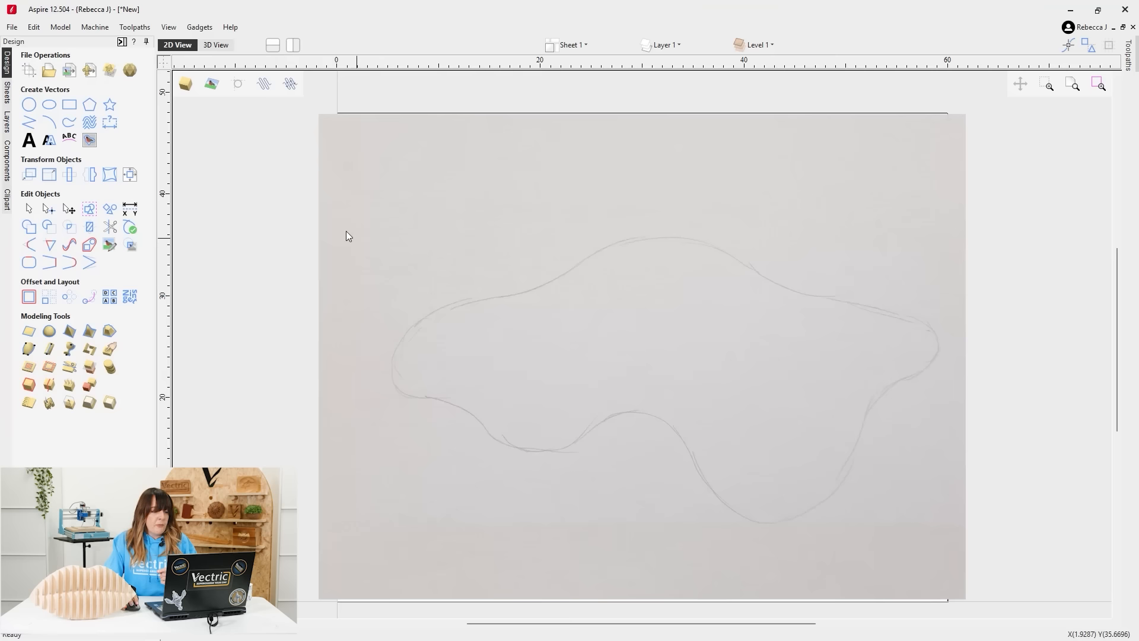
Draw a square-cornered rectangle 60 by 48 inches along the edges of the job area.
{"action": "left_click", "coordinate": [69, 104]}
{"action": "left_click", "coordinate": [338, 113]}
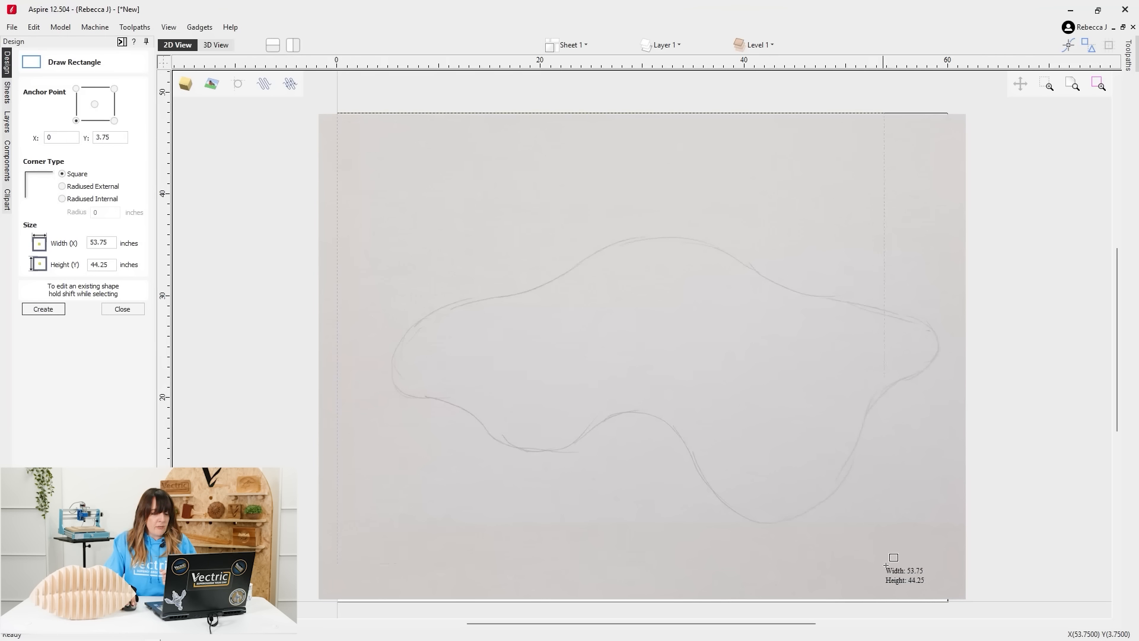
{"action": "left_click", "coordinate": [949, 601]}
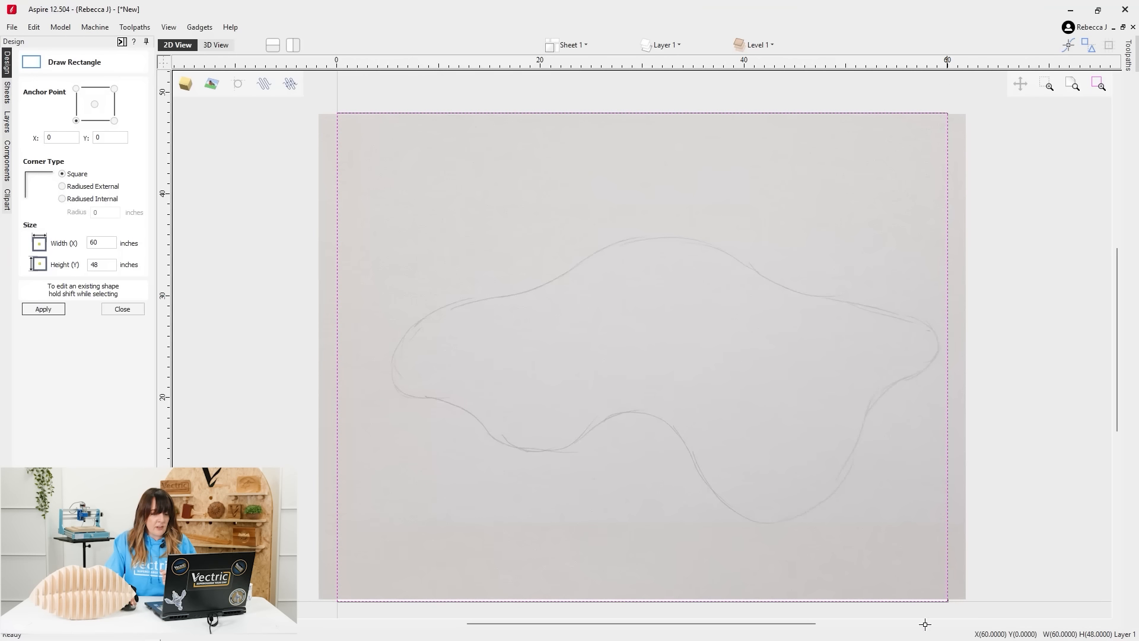
{"action": "left_click", "coordinate": [122, 309]}
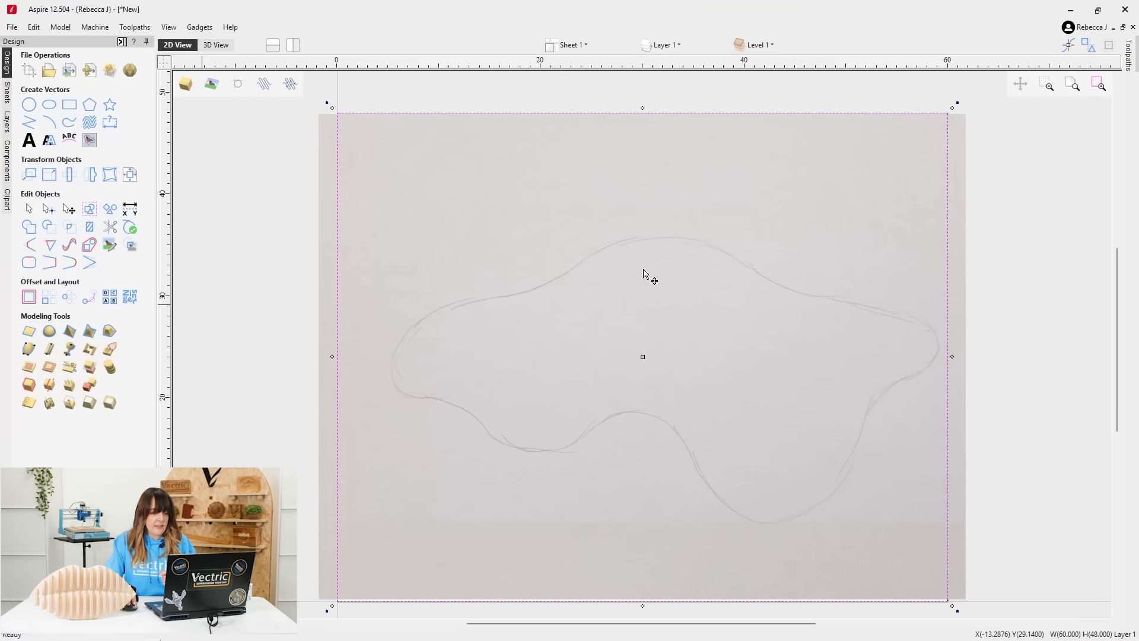
Nudge the sketch photo to the left across the job area.
{"action": "left_click", "coordinate": [614, 293]}
{"action": "key", "text": "Left"}
{"action": "key", "text": "Left"}
{"action": "key", "text": "Left"}
{"action": "key", "text": "Left"}
{"action": "key", "text": "Left"}
{"action": "key", "text": "Left"}
{"action": "key", "text": "Left"}
{"action": "key", "text": "Left"}
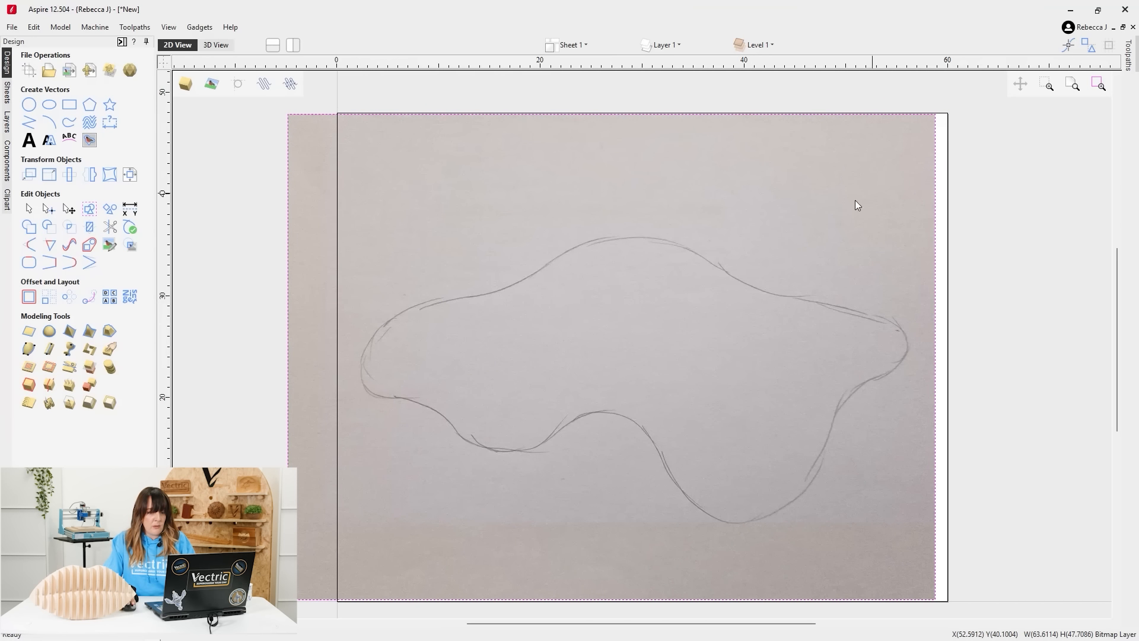
Enlarge the sketch photo to about 68.8 by 51.6 inches and shift it so the drawn shape sits inside the rectangle.
{"action": "scroll", "coordinate": [855, 201], "scroll_direction": "down", "scroll_amount": 2}
{"action": "left_click_drag", "start_coordinate": [912, 141], "coordinate": [928, 127]}
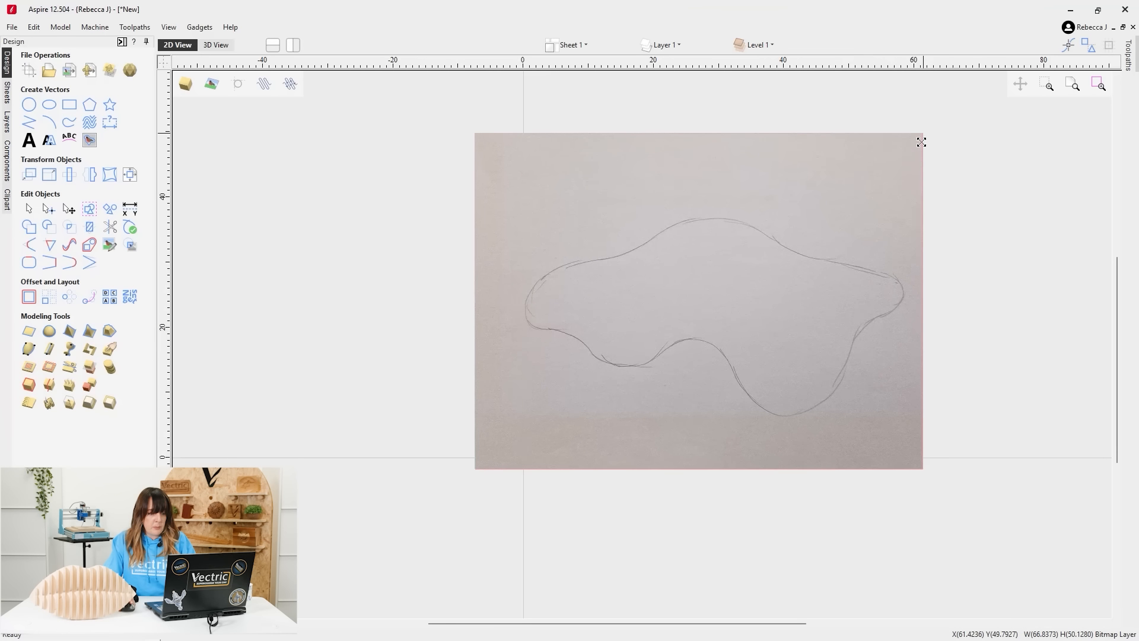
{"action": "left_click_drag", "start_coordinate": [899, 350], "coordinate": [904, 350]}
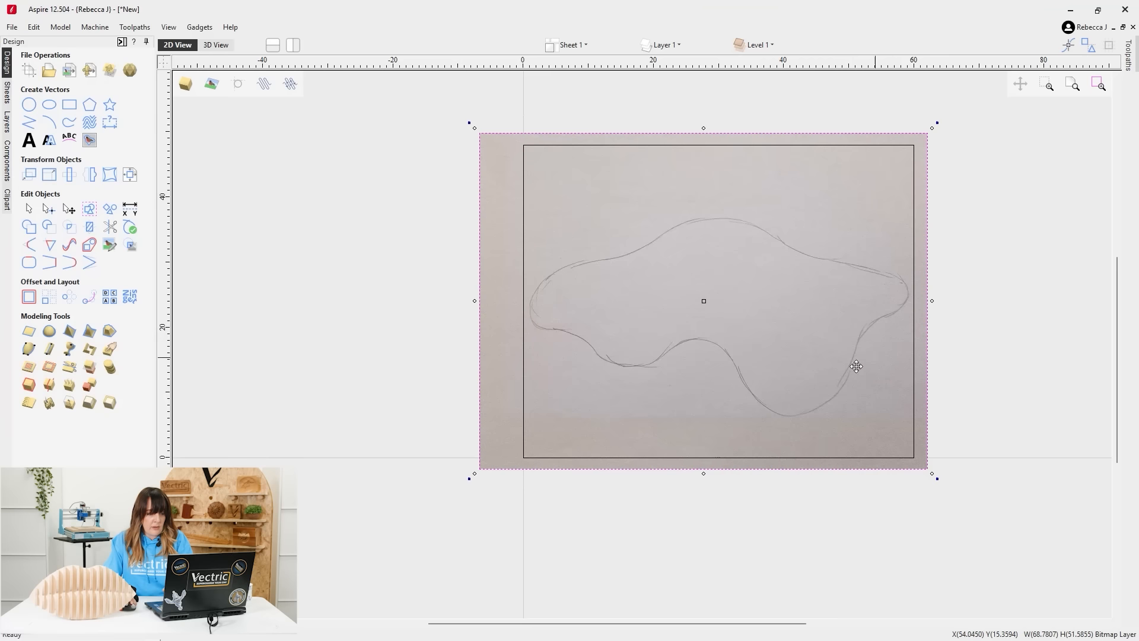
Crop the sketch photo to the 60 by 48 inch rectangle and delete that rectangle.
{"action": "left_click", "coordinate": [524, 176], "text": "shift"}
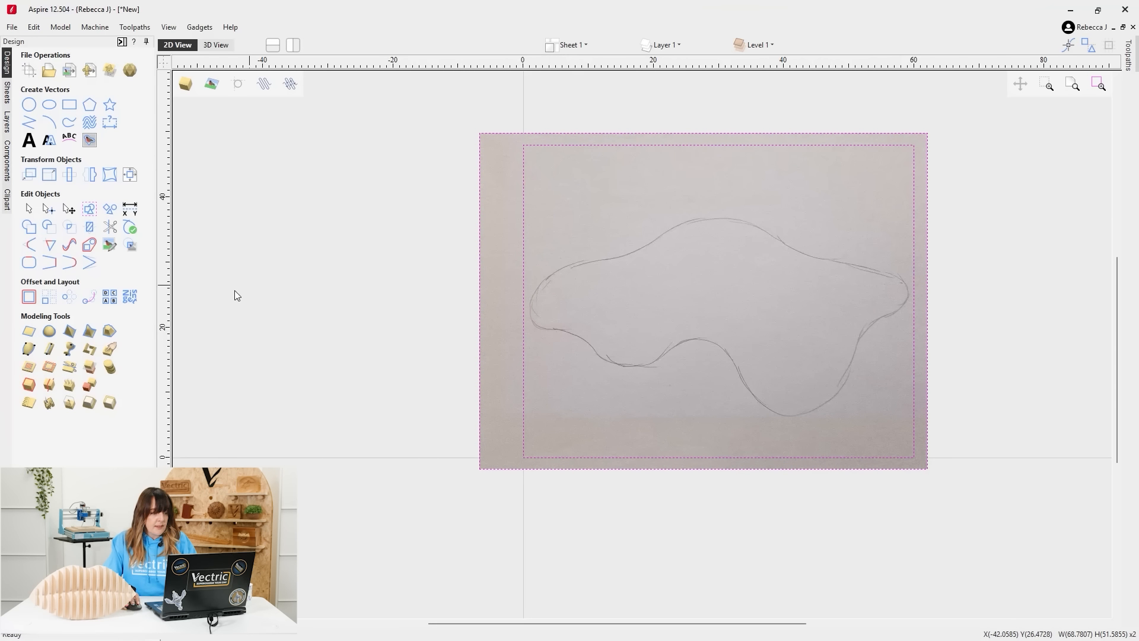
{"action": "left_click", "coordinate": [128, 252]}
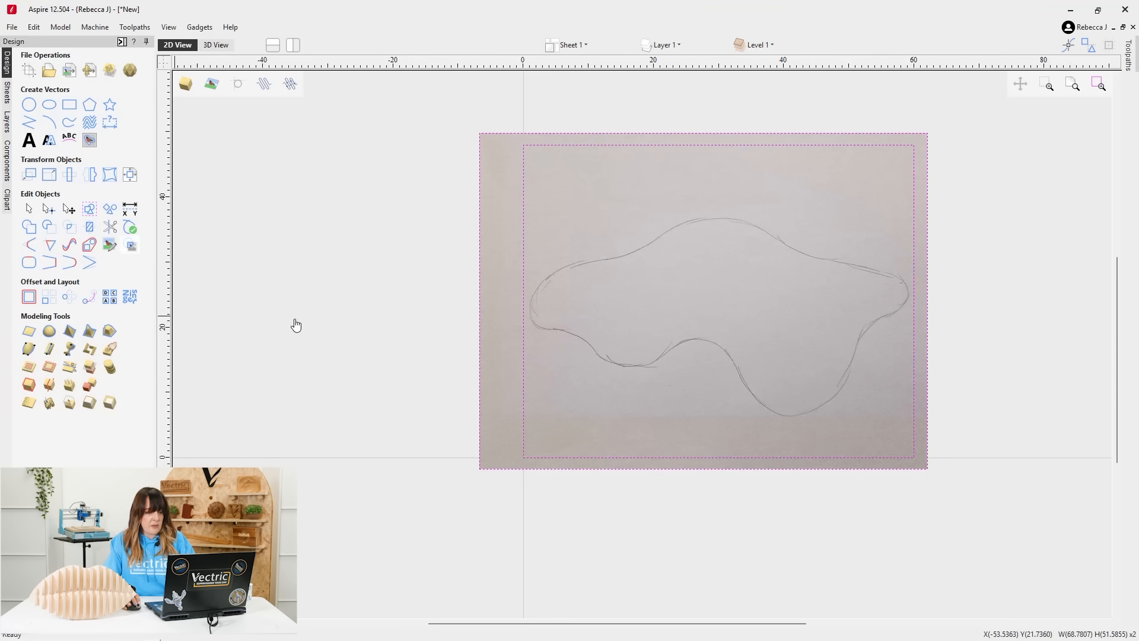
{"action": "left_click", "coordinate": [429, 333]}
{"action": "left_click", "coordinate": [678, 146]}
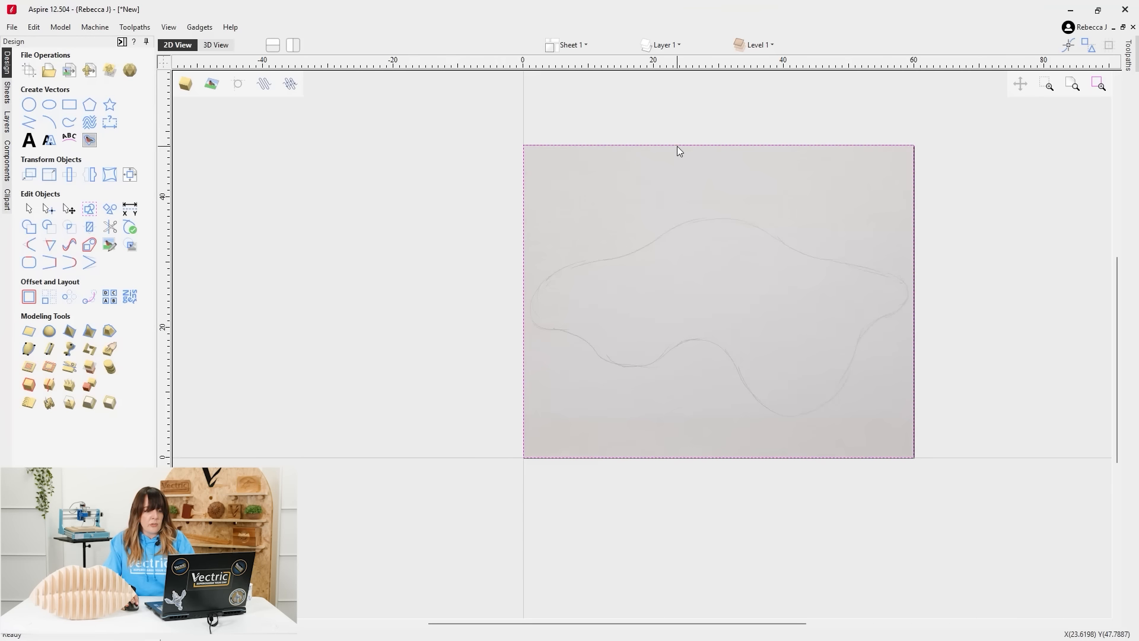
{"action": "key", "text": "Delete"}
Switch to the 3D view and display the sketch bitmap on the material.
{"action": "scroll", "coordinate": [442, 220], "scroll_direction": "down", "scroll_amount": 3}
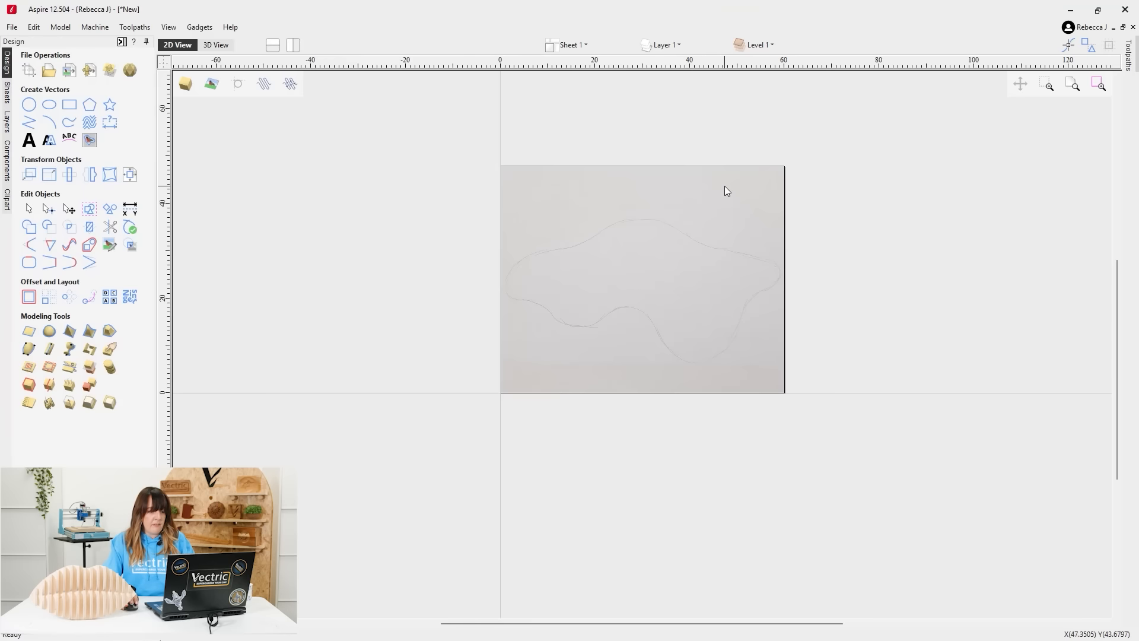
{"action": "scroll", "coordinate": [719, 185], "scroll_direction": "up", "scroll_amount": 4}
{"action": "left_click", "coordinate": [216, 45]}
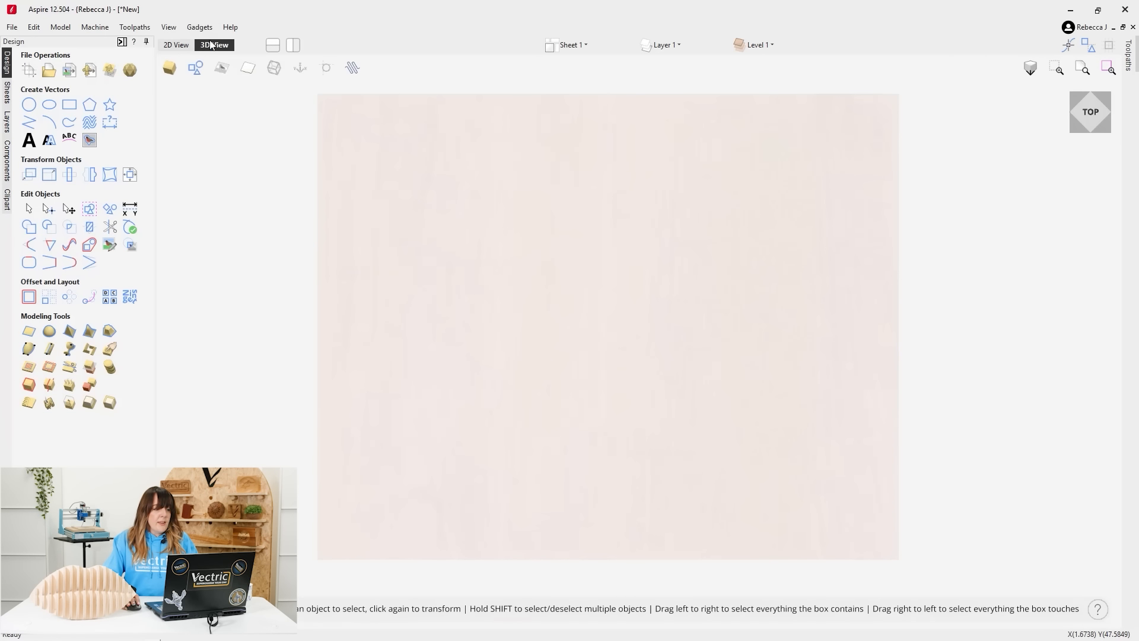
{"action": "left_click", "coordinate": [222, 67]}
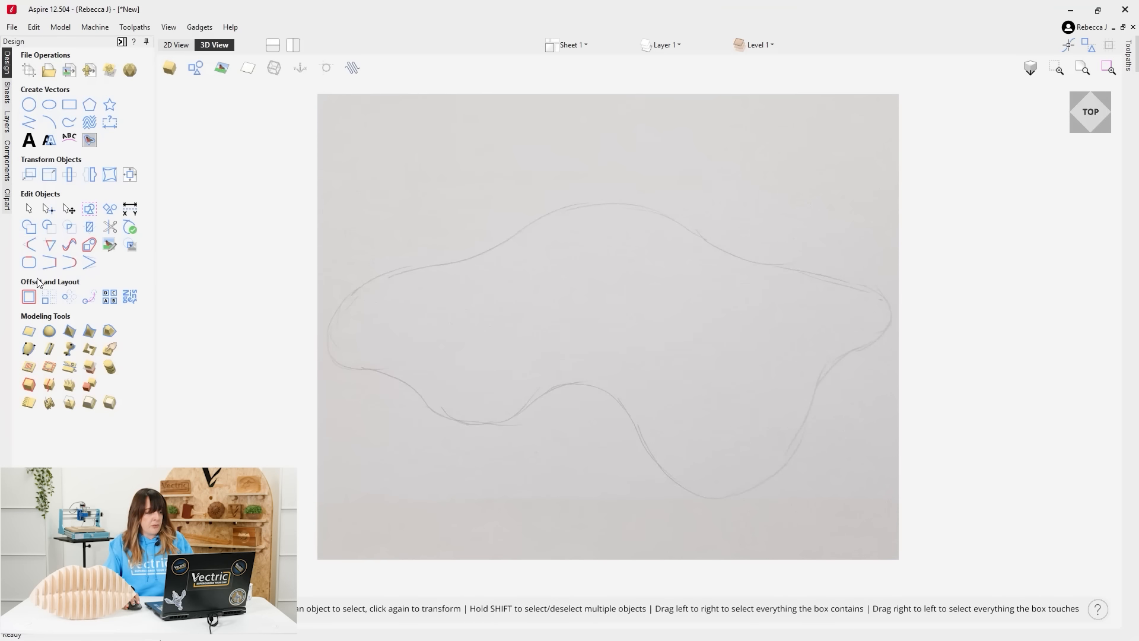
Trace the sketched shape with a closed straight-segment polyline, placing points at its tips, peaks and valleys.
{"action": "left_click", "coordinate": [28, 122]}
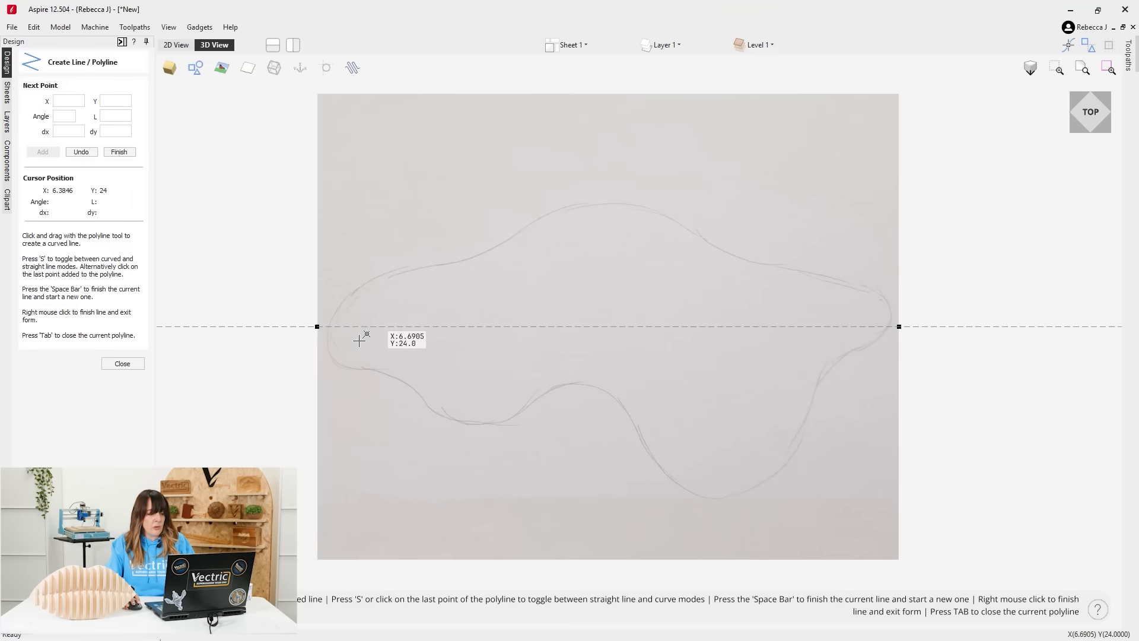
{"action": "left_click", "coordinate": [327, 335]}
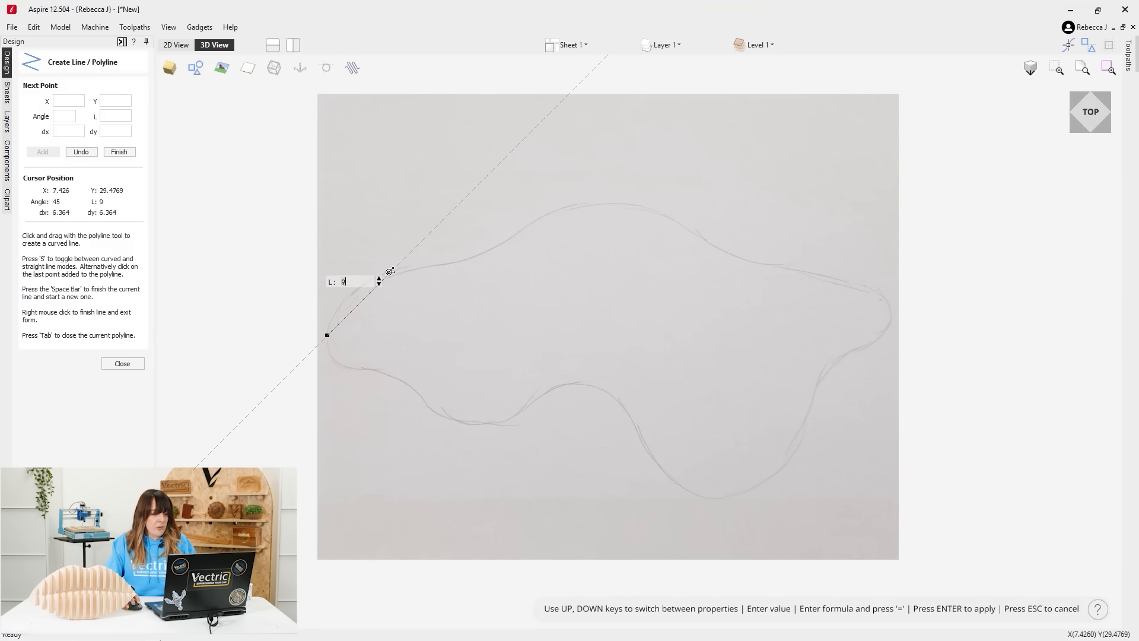
{"action": "left_click", "coordinate": [389, 272]}
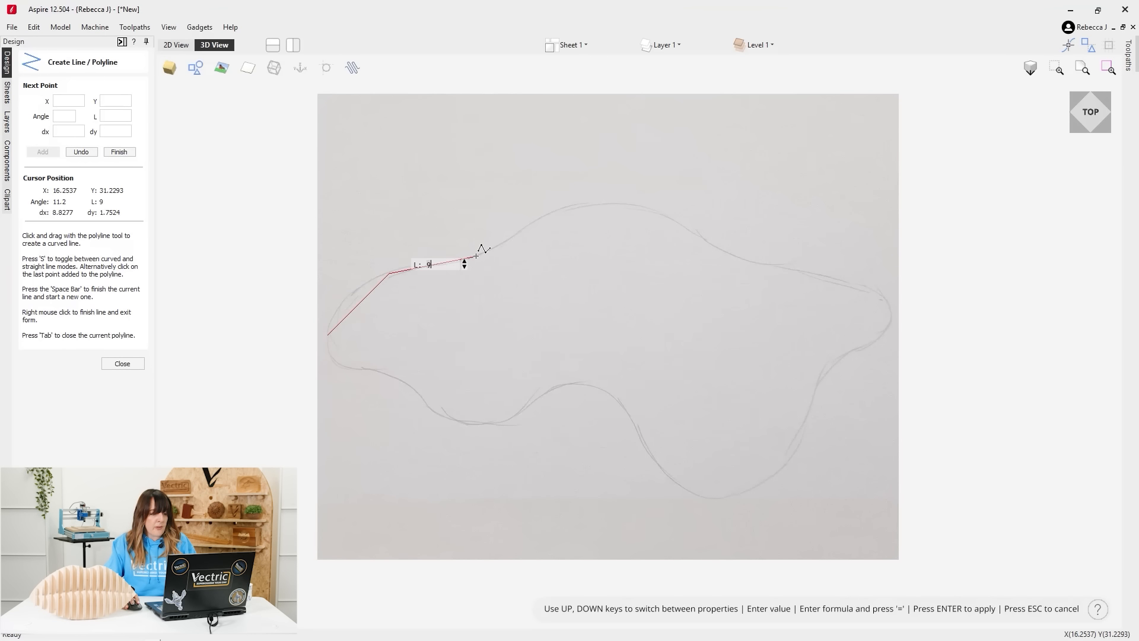
{"action": "left_click", "coordinate": [475, 257]}
{"action": "left_click", "coordinate": [608, 204]}
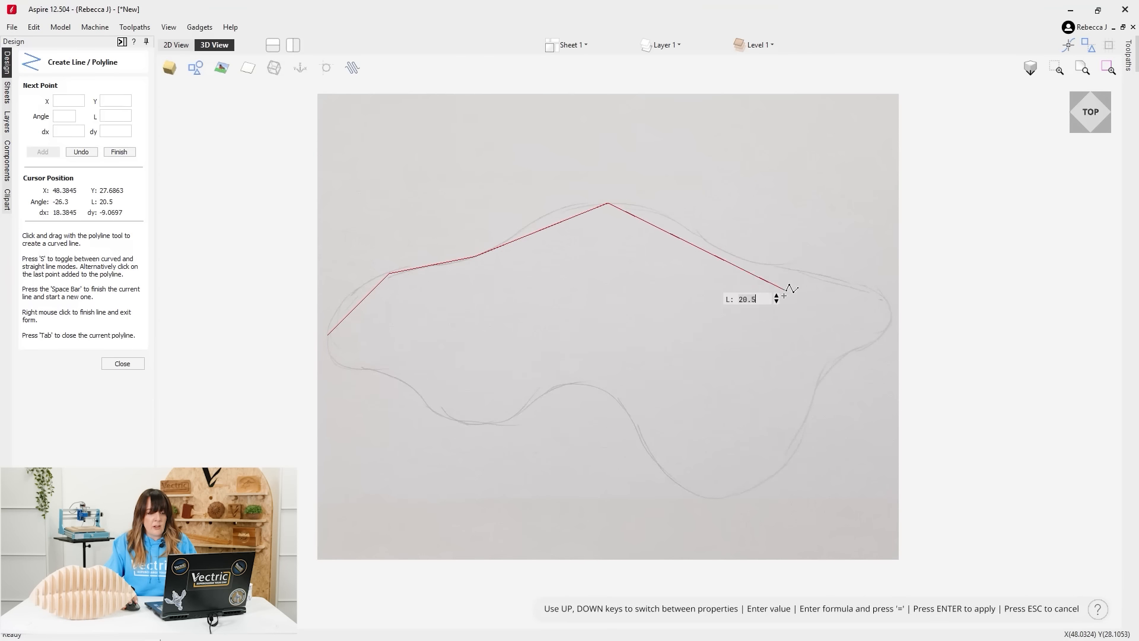
{"action": "left_click", "coordinate": [722, 256]}
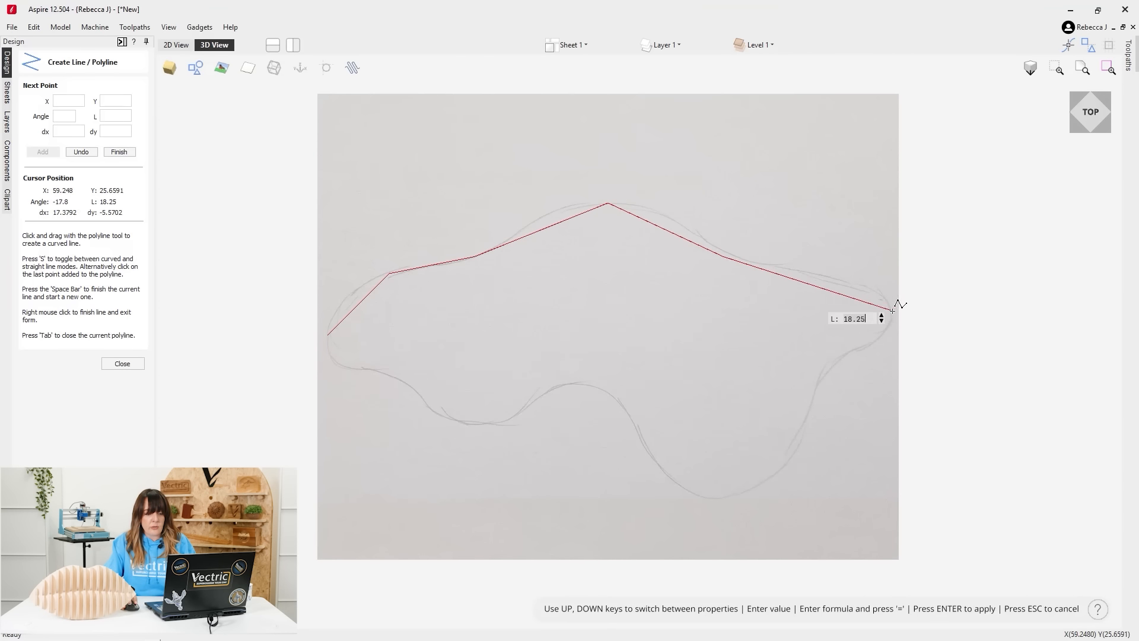
{"action": "left_click", "coordinate": [890, 312]}
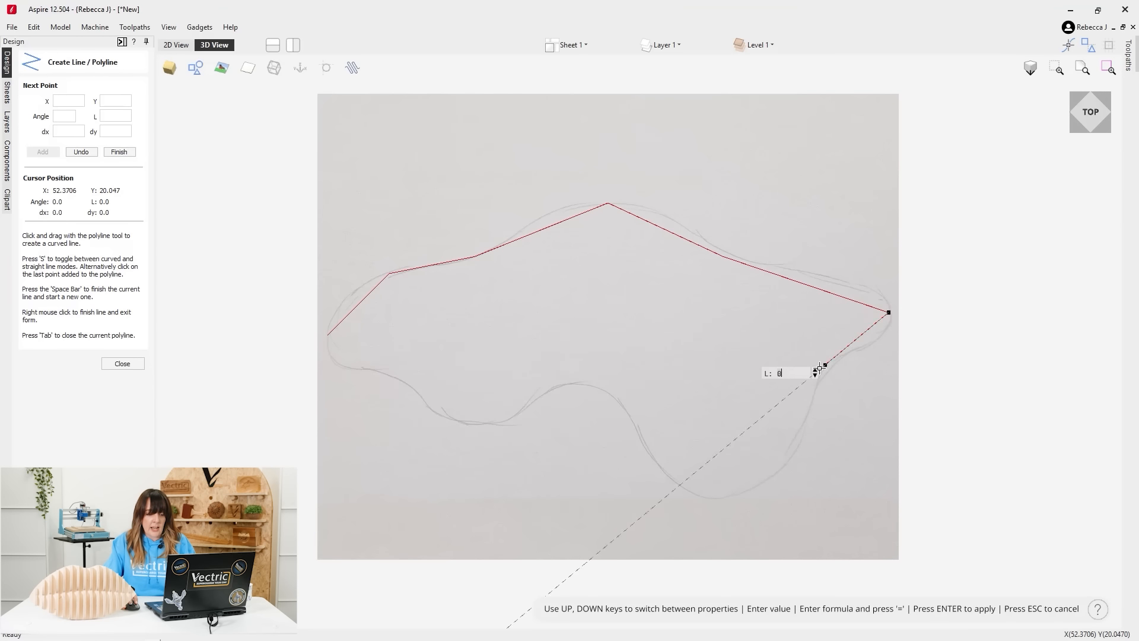
{"action": "left_click", "coordinate": [824, 364]}
{"action": "left_click", "coordinate": [734, 495]}
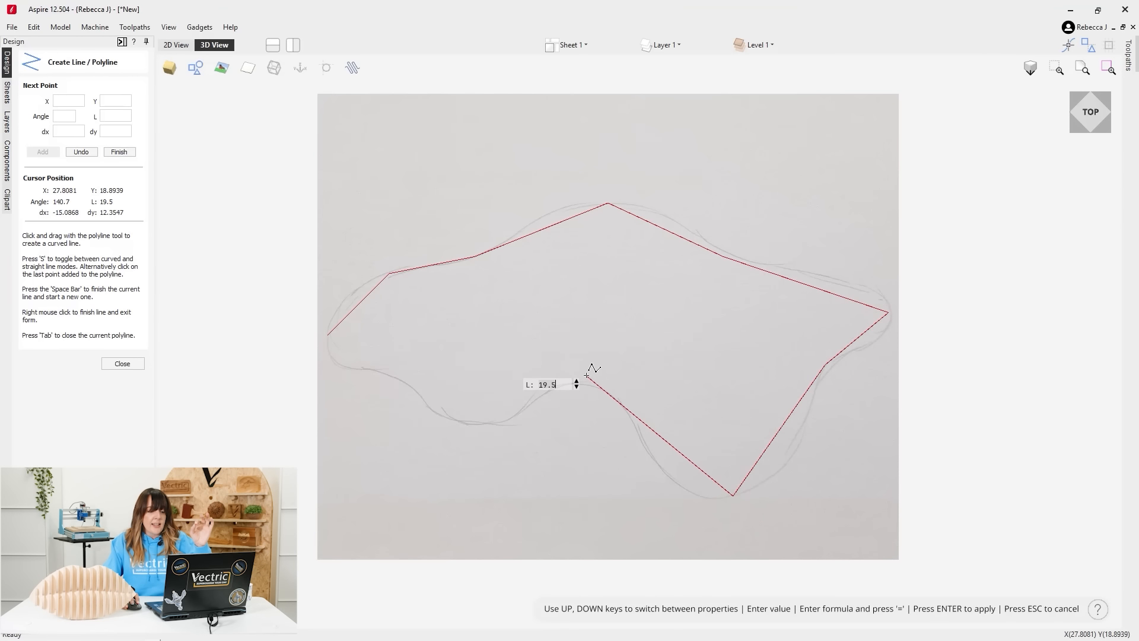
{"action": "left_click", "coordinate": [588, 386]}
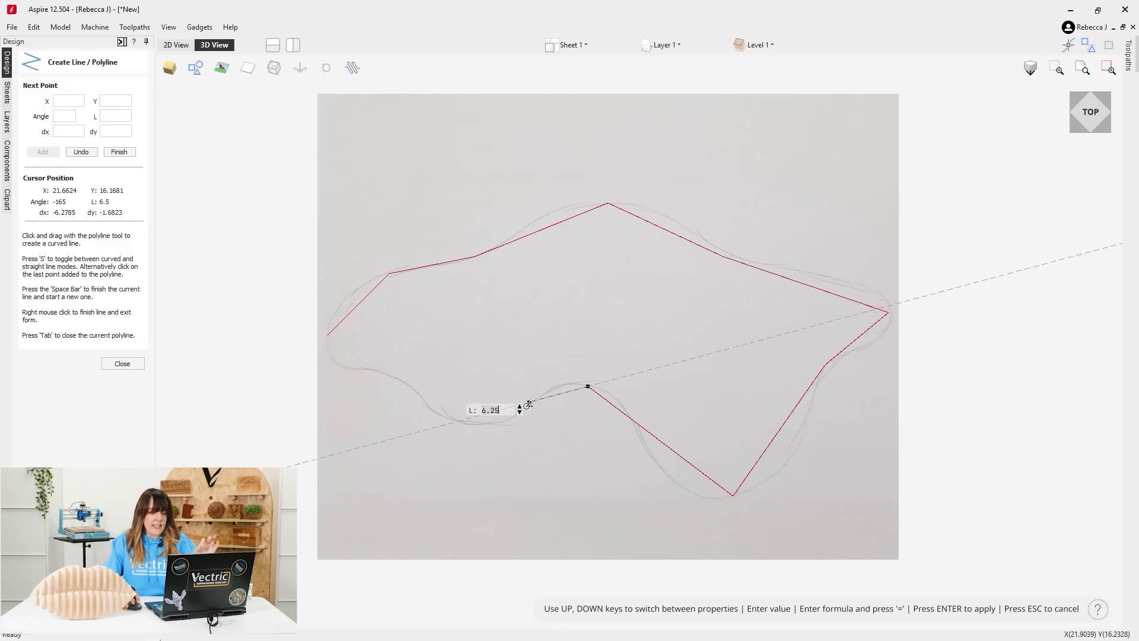
{"action": "left_click", "coordinate": [472, 424]}
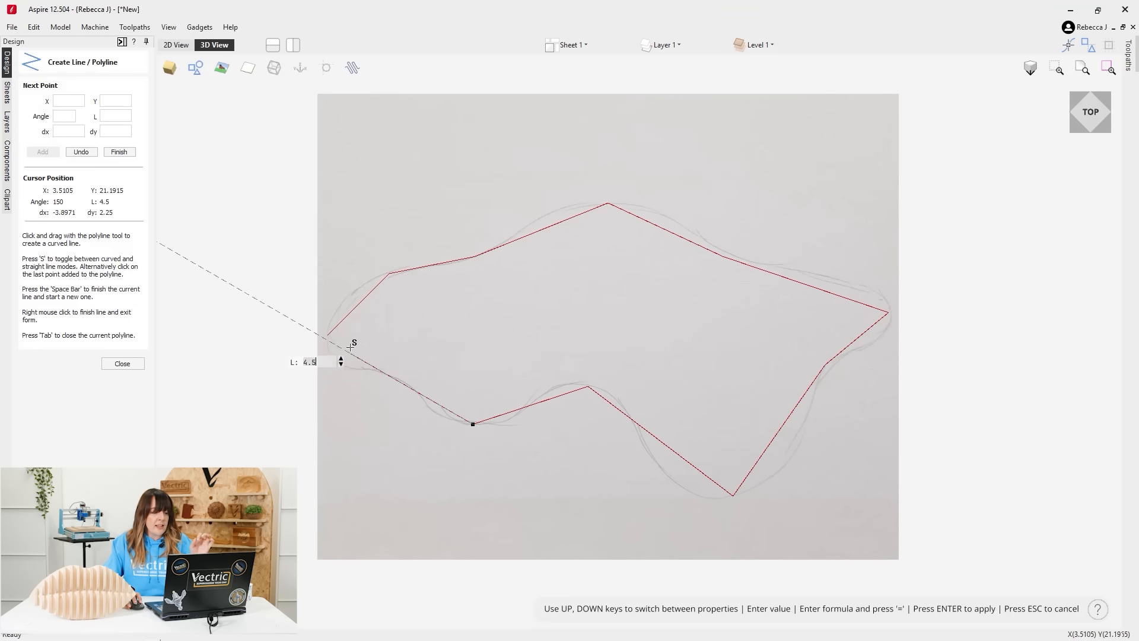
{"action": "left_click", "coordinate": [328, 336]}
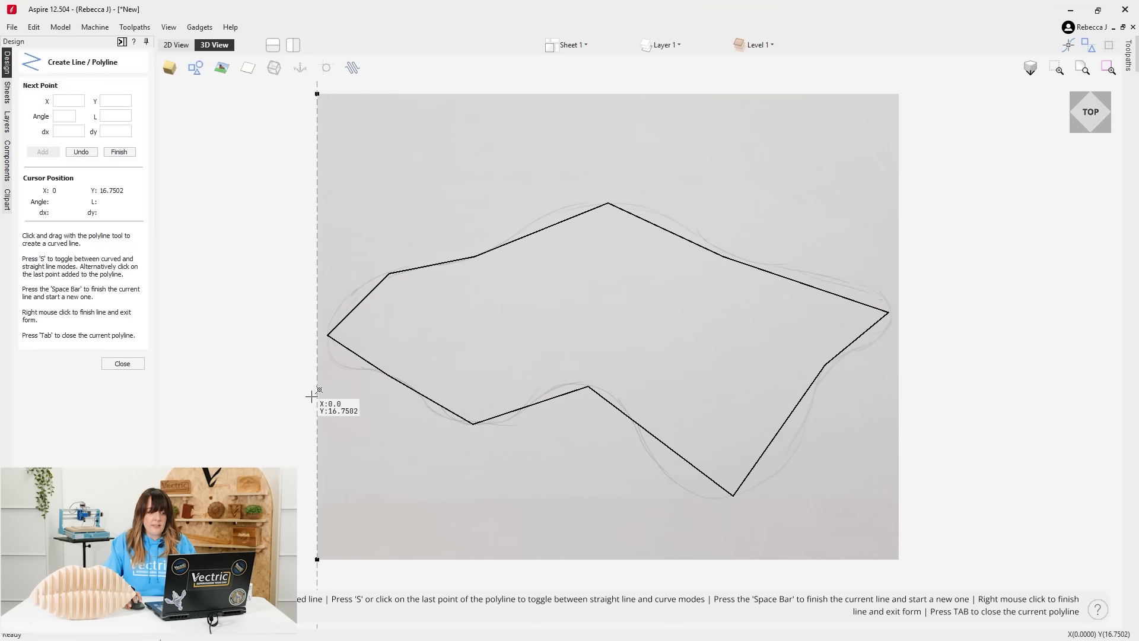
Finish the polyline, enter node editing and smooth all of the traced outline's nodes into flowing curves.
{"action": "left_click", "coordinate": [134, 365]}
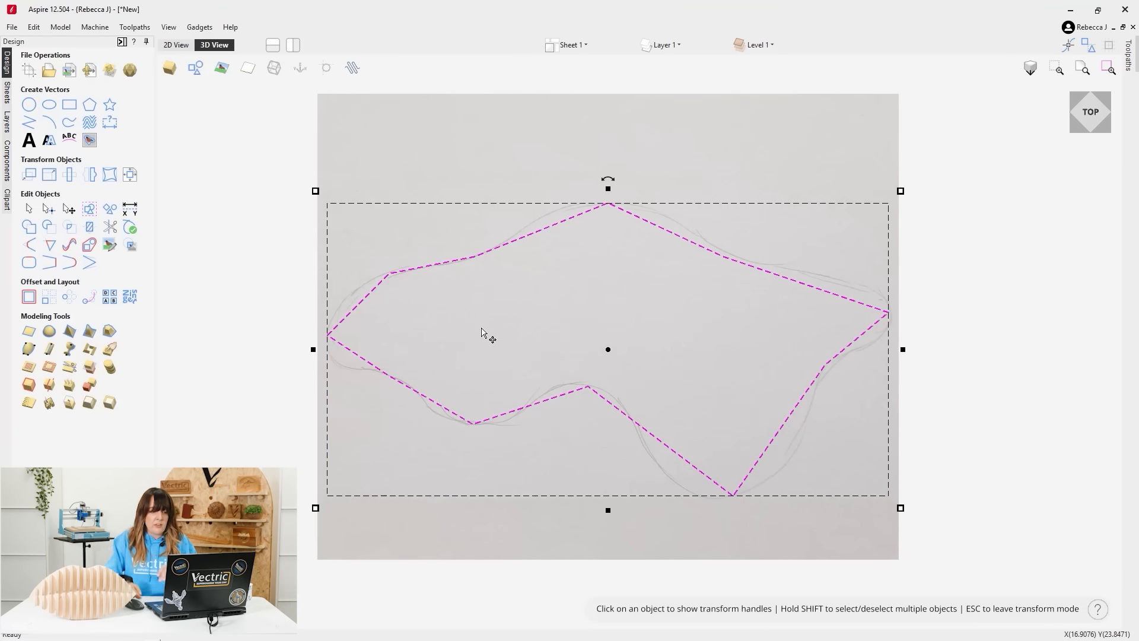
{"action": "key", "text": "n"}
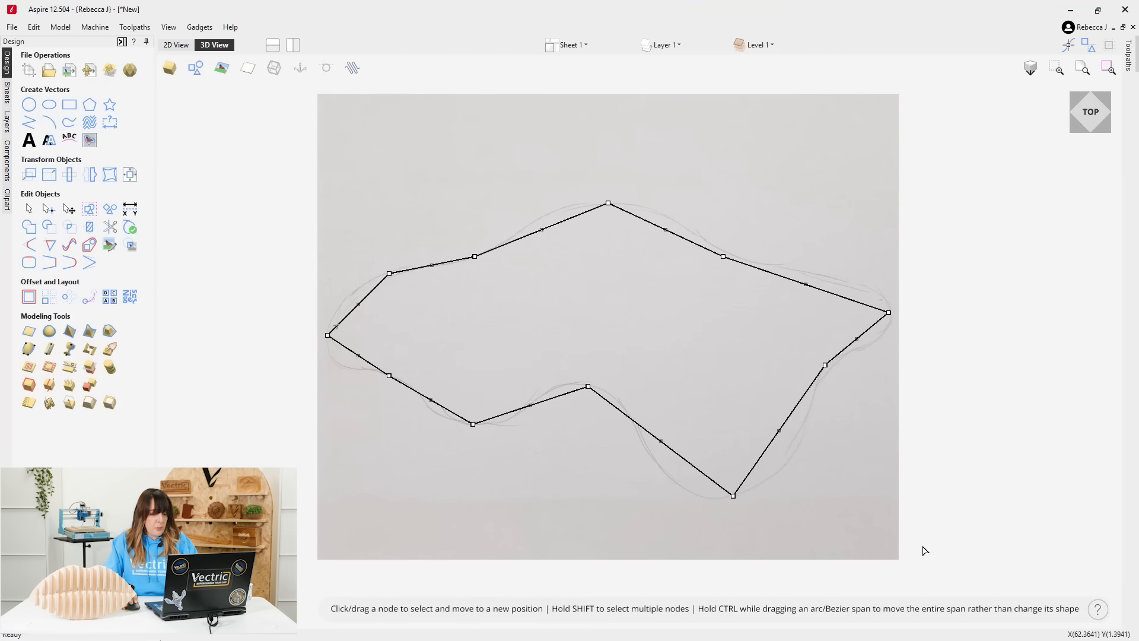
{"action": "key", "text": "ctrl+a"}
{"action": "key", "text": "s"}
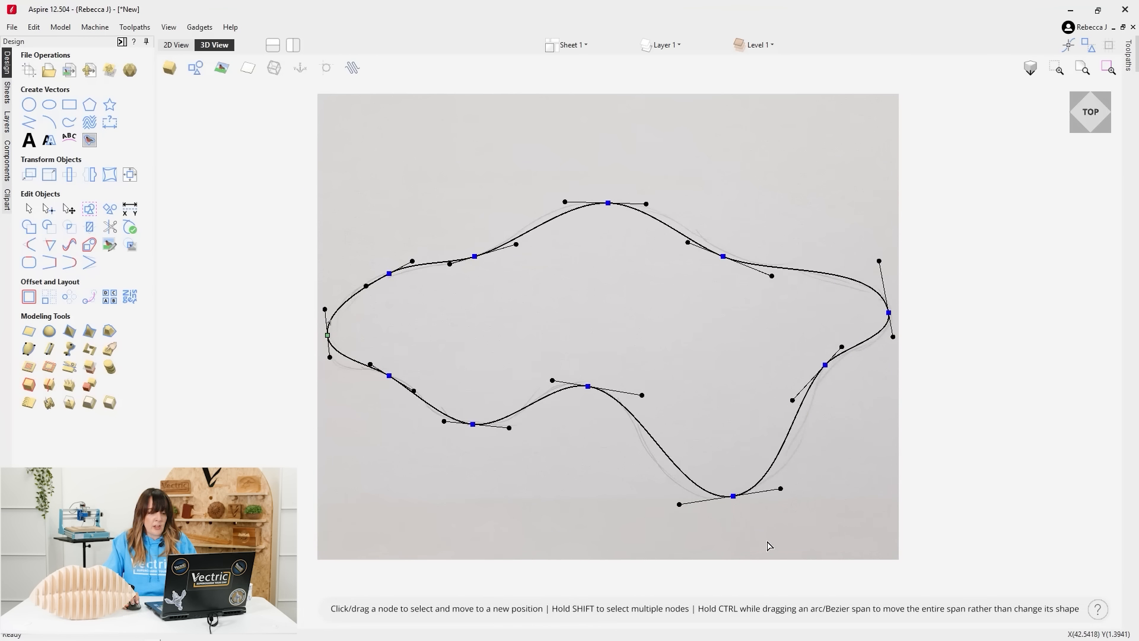
Fit the deepest lobe to the sketch by lengthening its tangent handles and moving the adjacent right flank node about 0.59 inches right and 0.54 down.
{"action": "scroll", "coordinate": [757, 482], "scroll_direction": "up", "scroll_amount": 4}
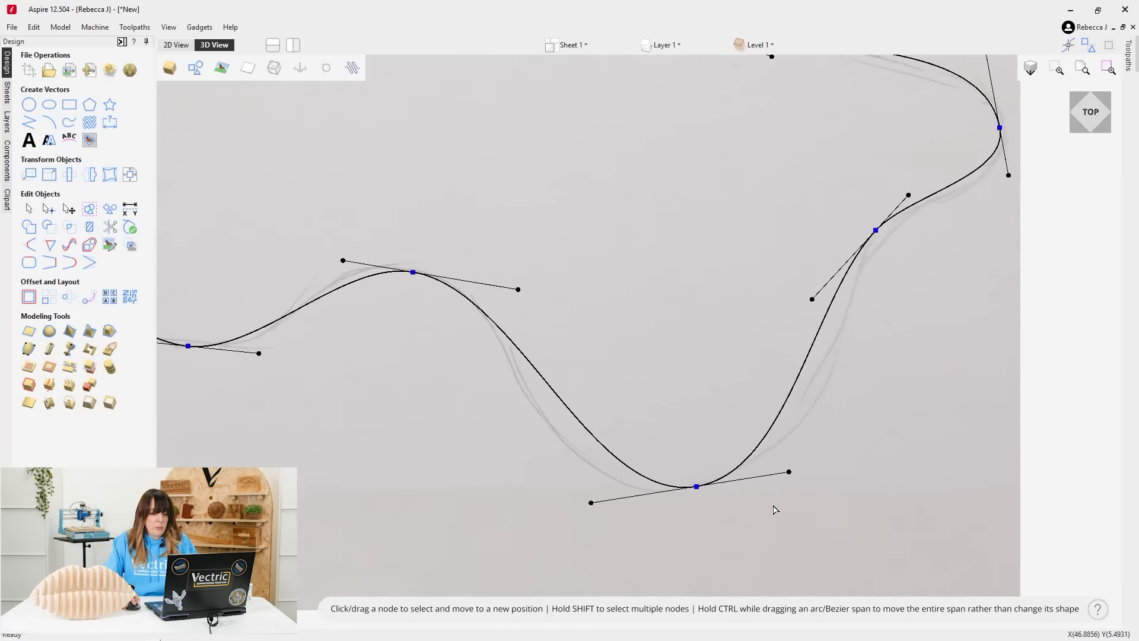
{"action": "left_click_drag", "start_coordinate": [793, 462], "coordinate": [848, 455]}
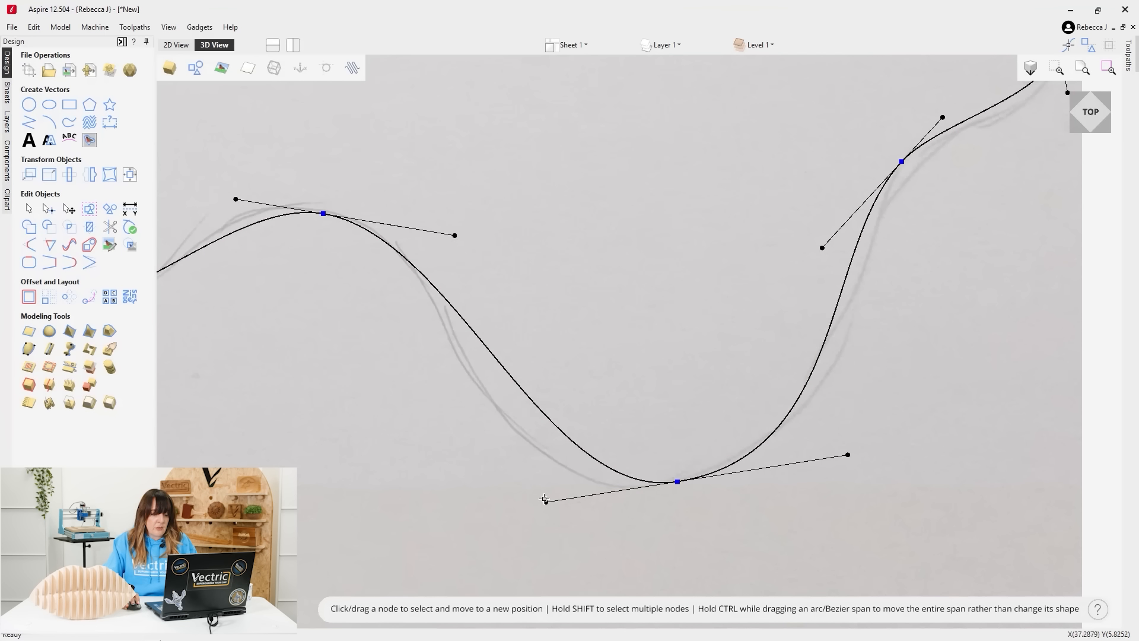
{"action": "left_click_drag", "start_coordinate": [545, 499], "coordinate": [494, 510]}
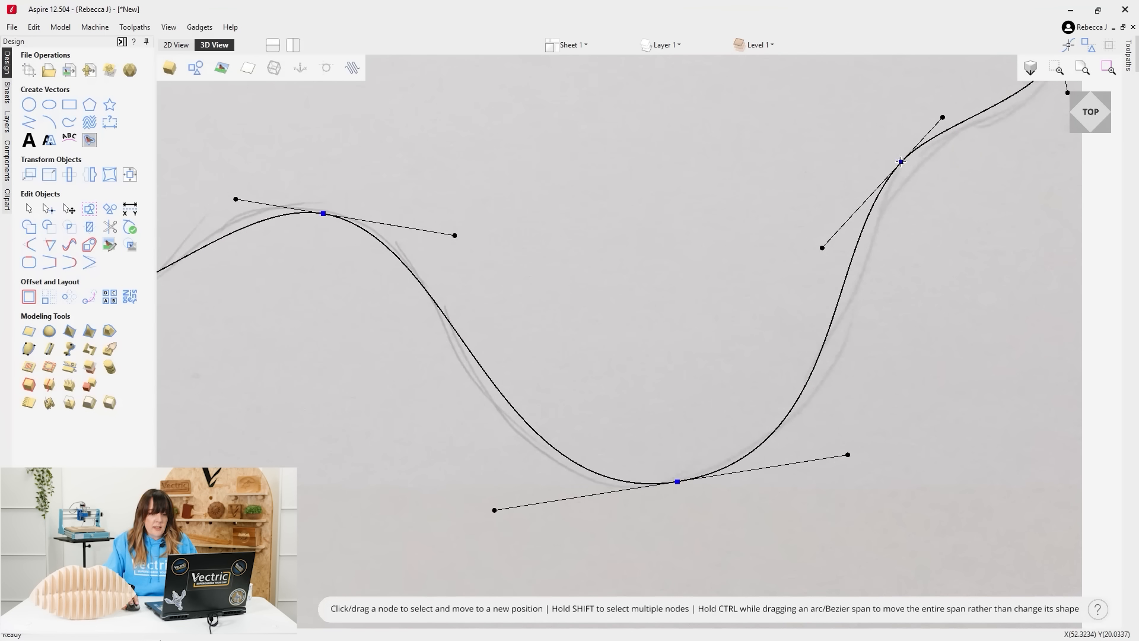
{"action": "left_click_drag", "start_coordinate": [900, 161], "coordinate": [917, 172]}
{"action": "scroll", "coordinate": [669, 275], "scroll_direction": "down", "scroll_amount": 3}
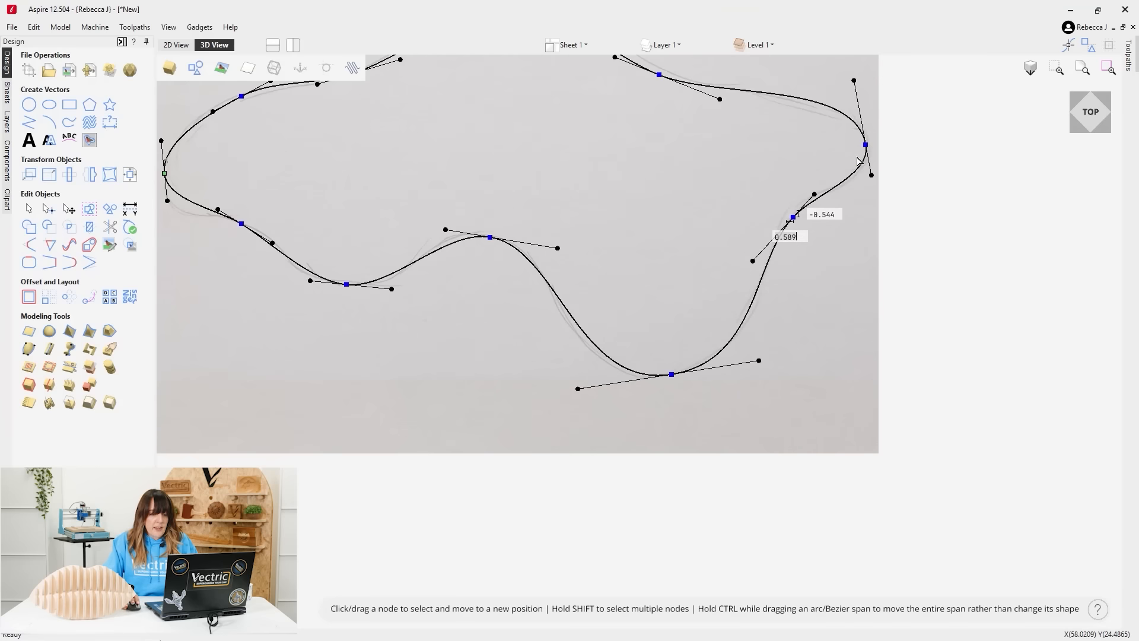
{"action": "scroll", "coordinate": [870, 182], "scroll_direction": "down", "scroll_amount": 1}
{"action": "scroll", "coordinate": [585, 308], "scroll_direction": "up", "scroll_amount": 3}
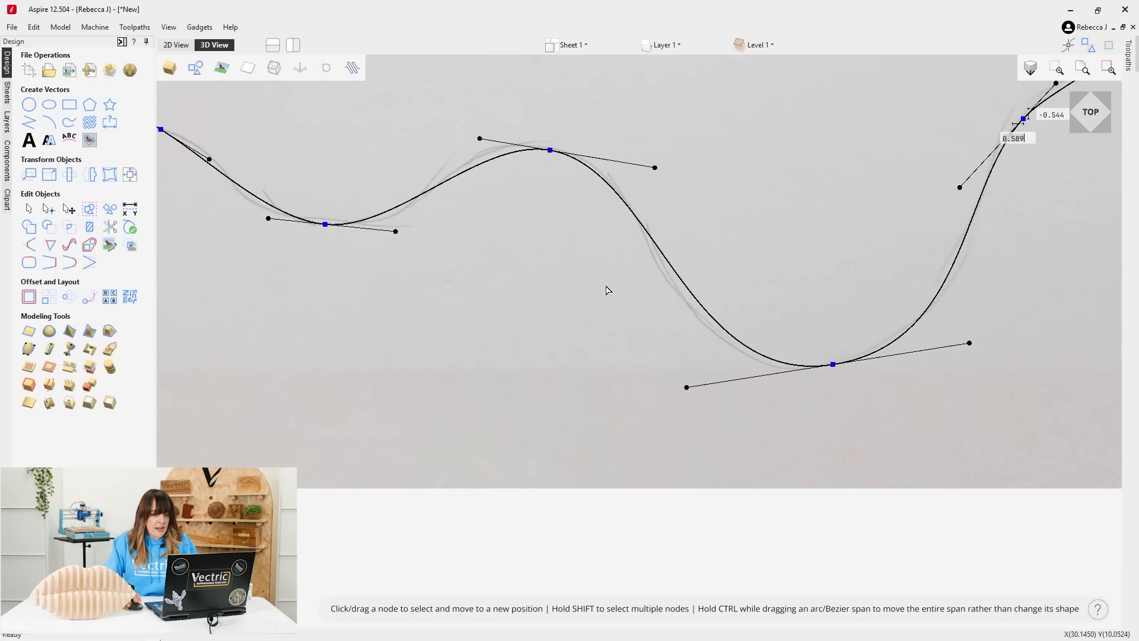
{"action": "left_click_drag", "start_coordinate": [668, 388], "coordinate": [661, 391]}
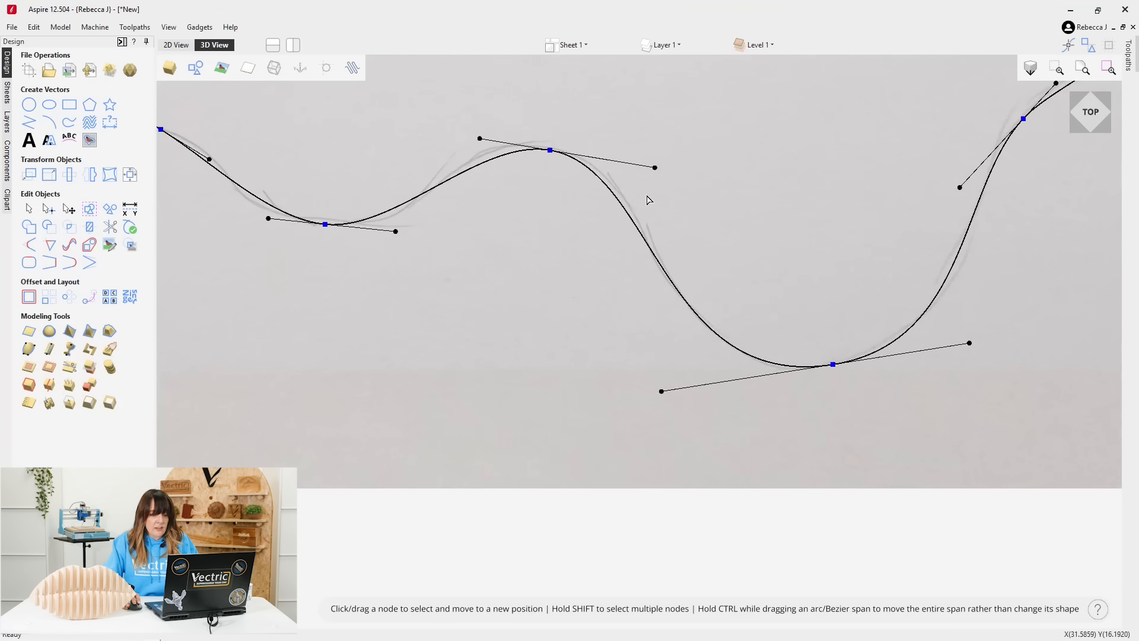
Match the hump between the two lower lobes to the sketch by adjusting its handle and moving its node about 0.5 inches right.
{"action": "scroll", "coordinate": [777, 368], "scroll_direction": "down", "scroll_amount": 5}
{"action": "scroll", "coordinate": [536, 222], "scroll_direction": "up", "scroll_amount": 5}
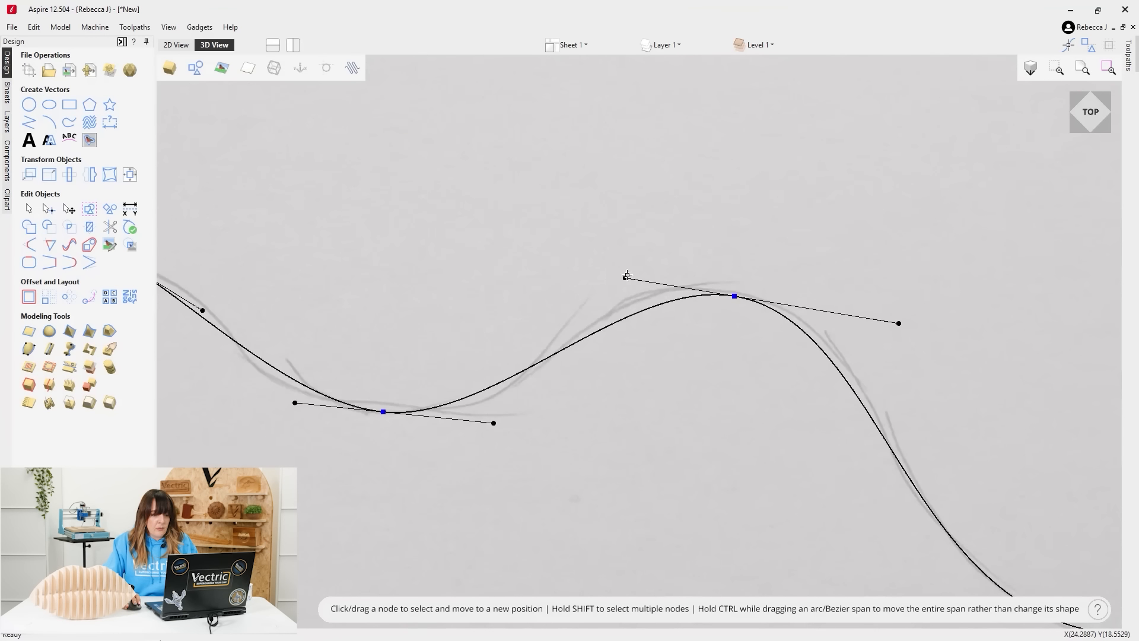
{"action": "left_click_drag", "start_coordinate": [626, 277], "coordinate": [611, 267]}
{"action": "left_click_drag", "start_coordinate": [735, 296], "coordinate": [749, 296]}
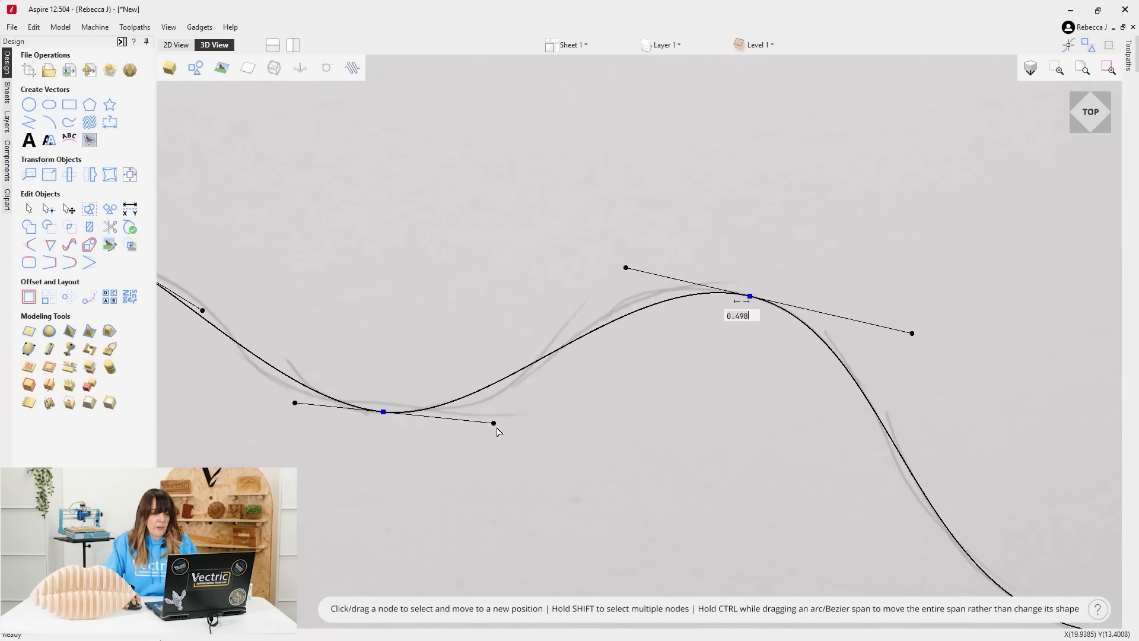
{"action": "scroll", "coordinate": [748, 418], "scroll_direction": "down", "scroll_amount": 4}
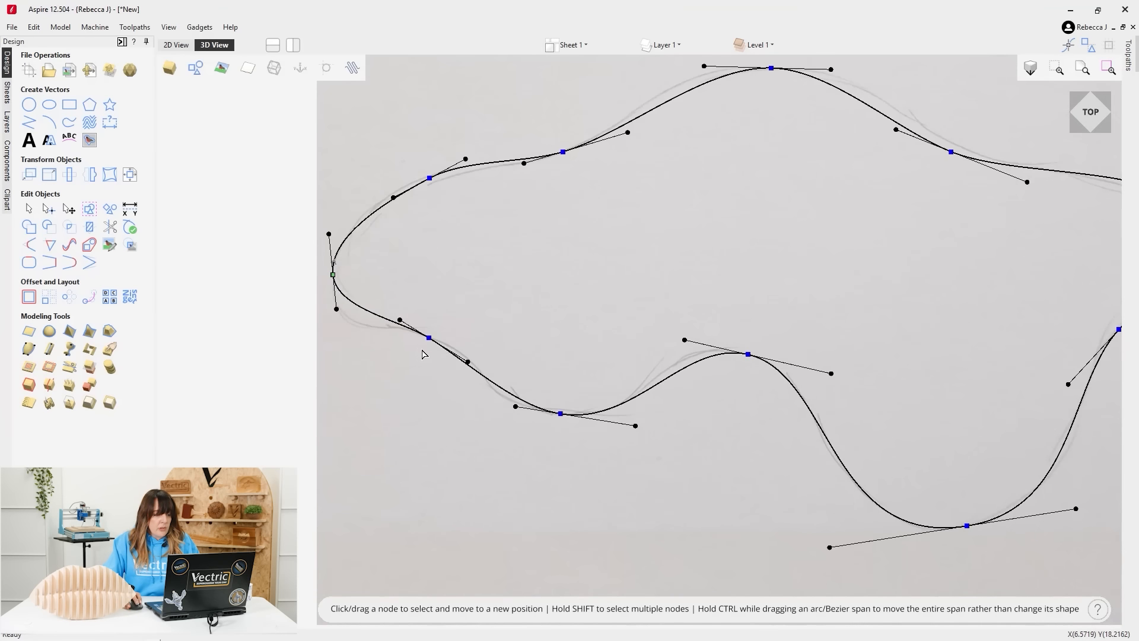
Adjust the tangent handles along the outline's lower-left side and make the leftmost node's handles vertical to follow the sketch.
{"action": "scroll", "coordinate": [422, 350], "scroll_direction": "up", "scroll_amount": 3}
{"action": "left_click_drag", "start_coordinate": [516, 374], "coordinate": [514, 345]}
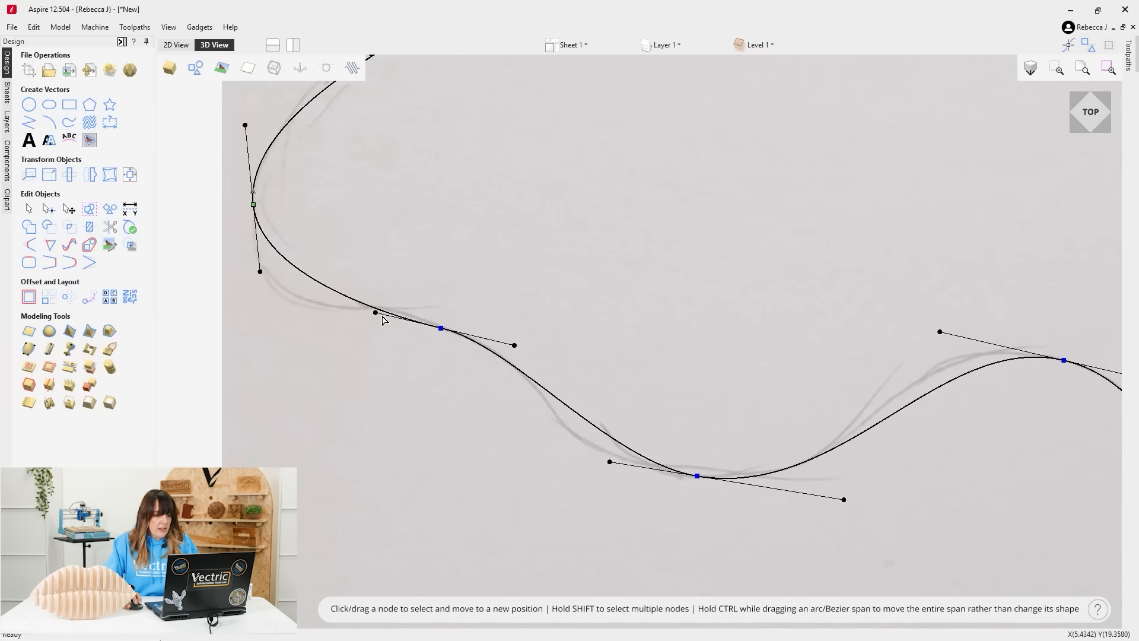
{"action": "left_click_drag", "start_coordinate": [376, 313], "coordinate": [326, 318]}
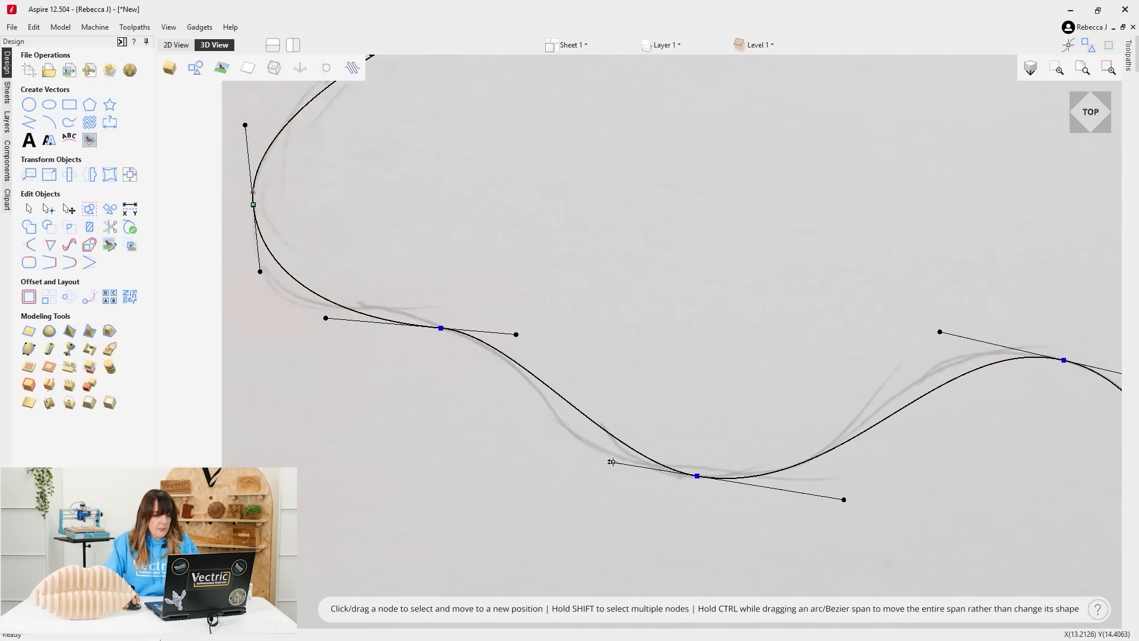
{"action": "left_click_drag", "start_coordinate": [613, 461], "coordinate": [554, 453]}
{"action": "scroll", "coordinate": [473, 364], "scroll_direction": "down", "scroll_amount": 3}
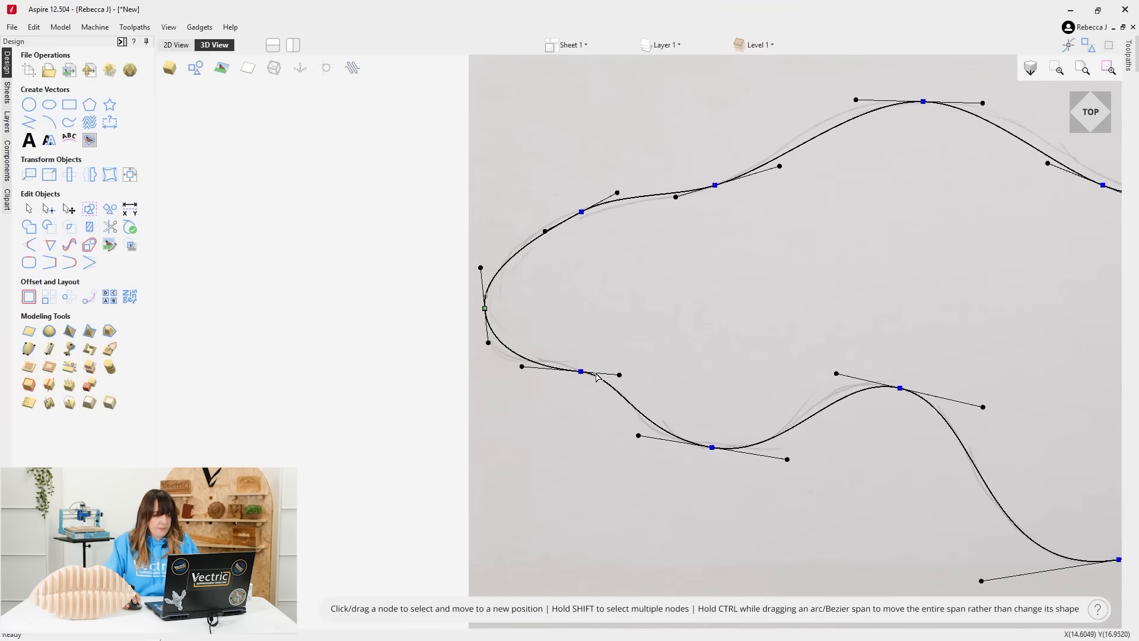
{"action": "scroll", "coordinate": [499, 338], "scroll_direction": "up", "scroll_amount": 3}
{"action": "left_click_drag", "start_coordinate": [500, 339], "coordinate": [492, 355]}
{"action": "scroll", "coordinate": [492, 355], "scroll_direction": "down", "scroll_amount": 3}
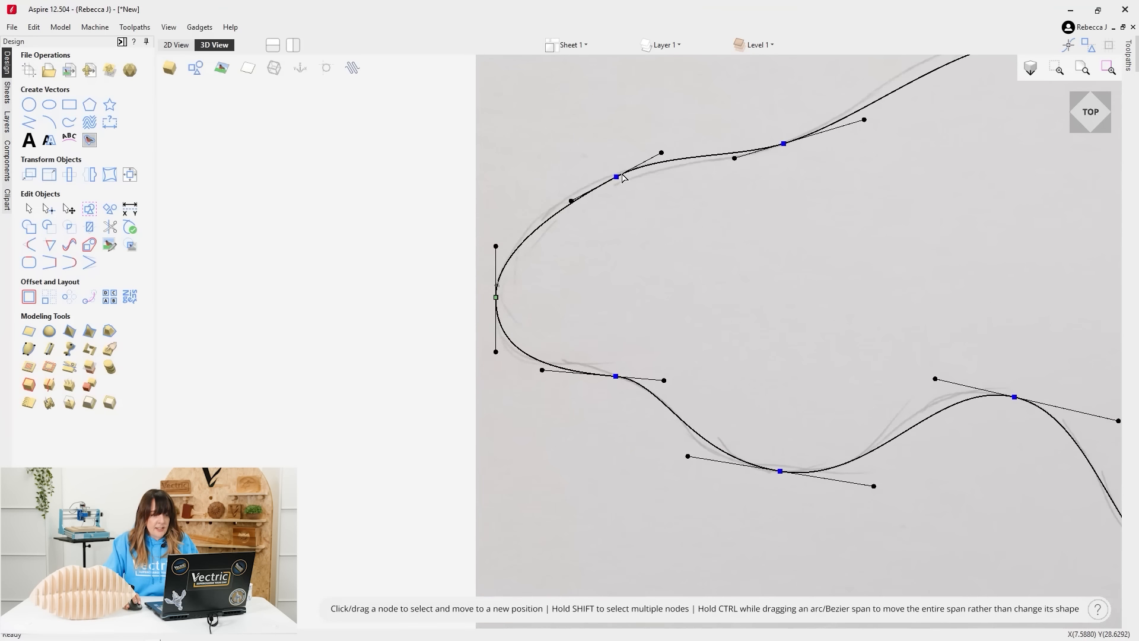
Raise the upper-left shoulder node about 0.16 inches and adjust the neighbouring handles to follow the pencil line.
{"action": "scroll", "coordinate": [623, 177], "scroll_direction": "up", "scroll_amount": 5}
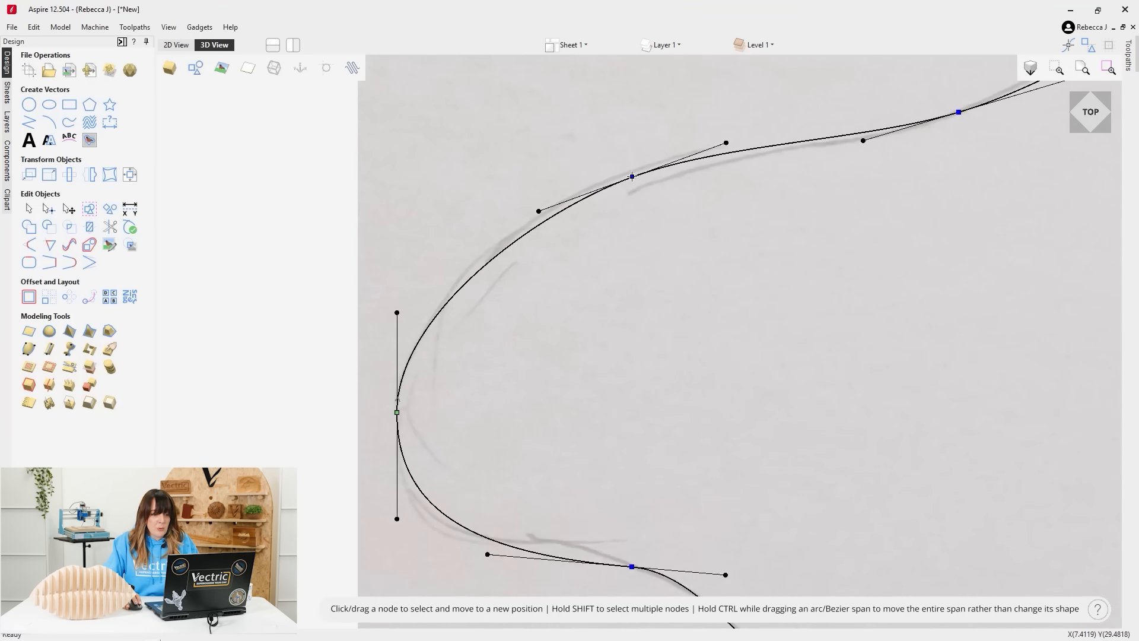
{"action": "scroll", "coordinate": [652, 187], "scroll_direction": "down", "scroll_amount": 3}
{"action": "scroll", "coordinate": [644, 196], "scroll_direction": "up", "scroll_amount": 3}
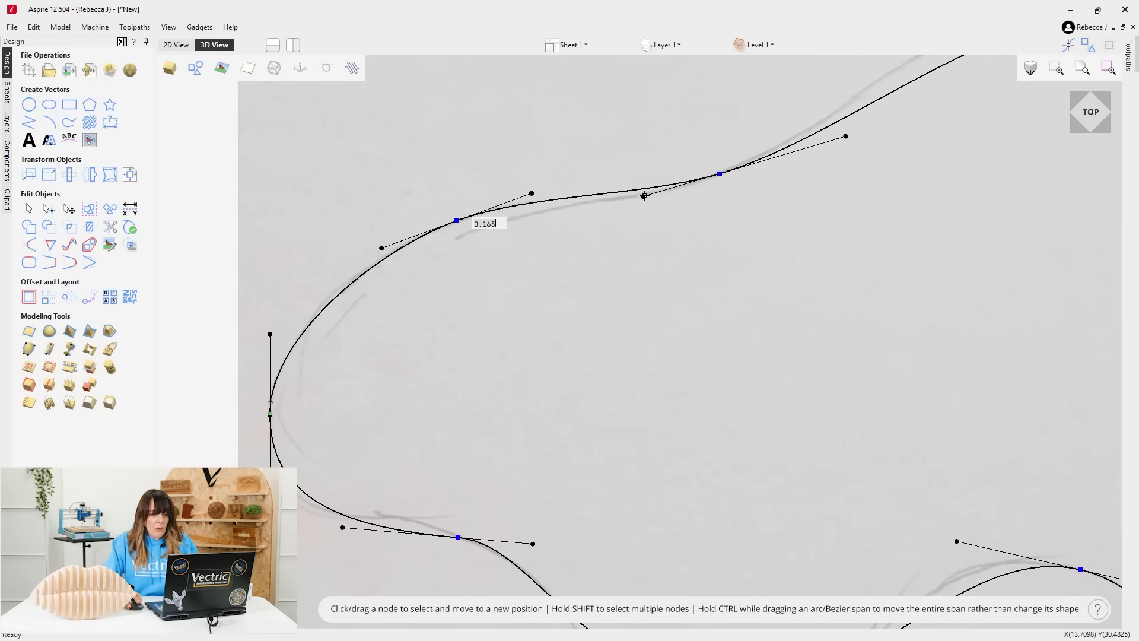
{"action": "scroll", "coordinate": [644, 196], "scroll_direction": "down", "scroll_amount": 3}
{"action": "scroll", "coordinate": [674, 150], "scroll_direction": "up", "scroll_amount": 4}
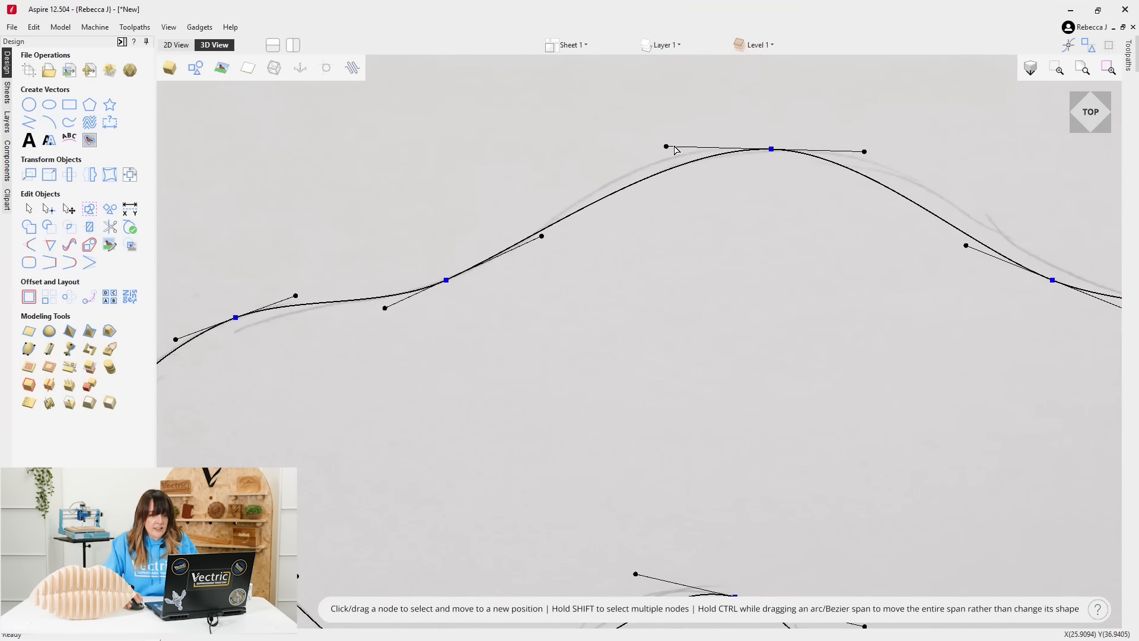
Lengthen both handles of the outline's top peak and shift the node on its right slope outward to match the sketch.
{"action": "left_click_drag", "start_coordinate": [674, 147], "coordinate": [624, 145]}
{"action": "left_click_drag", "start_coordinate": [862, 152], "coordinate": [910, 183]}
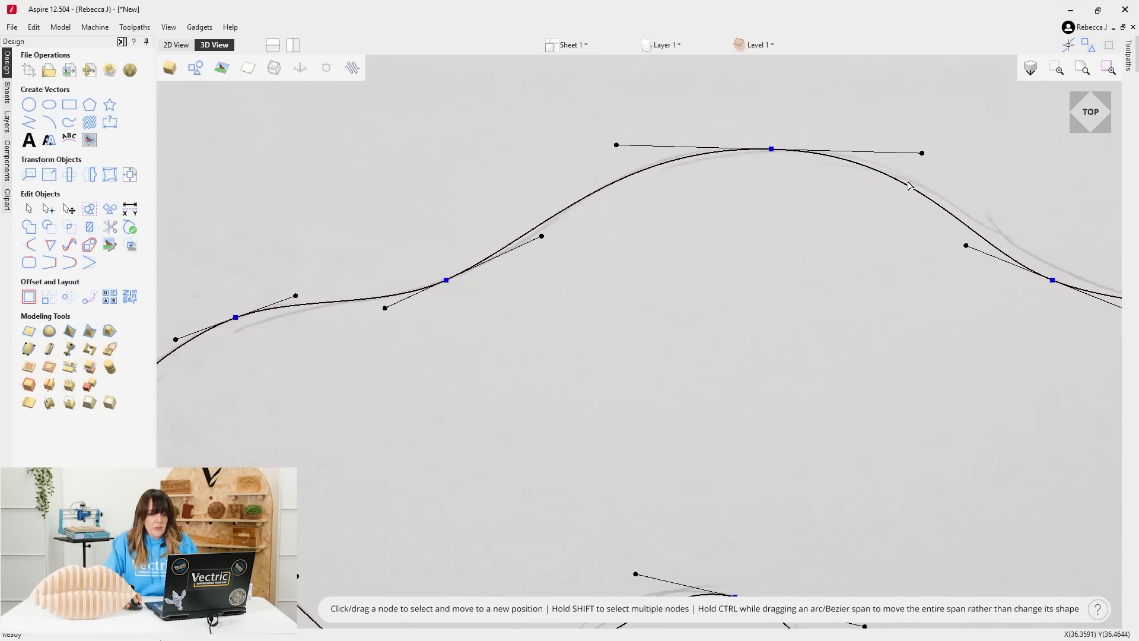
{"action": "scroll", "coordinate": [910, 183], "scroll_direction": "down", "scroll_amount": 3}
{"action": "scroll", "coordinate": [718, 215], "scroll_direction": "up", "scroll_amount": 3}
{"action": "left_click_drag", "start_coordinate": [653, 204], "coordinate": [674, 198]}
{"action": "scroll", "coordinate": [699, 180], "scroll_direction": "down", "scroll_amount": 3}
{"action": "left_click", "coordinate": [894, 577]}
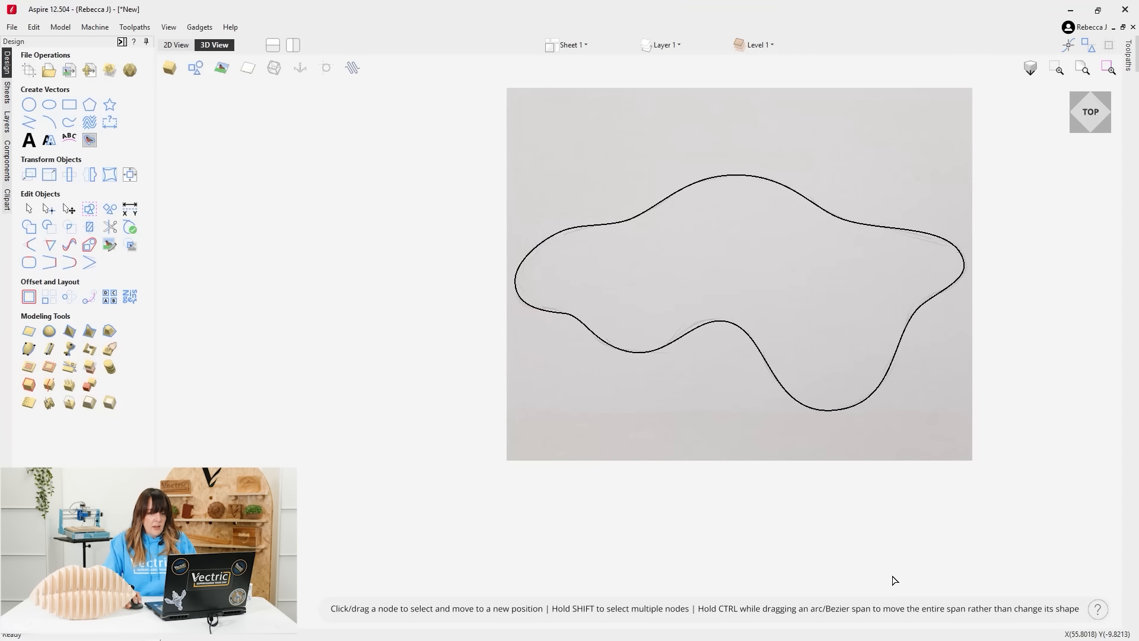
Reopen the smoothed outline for node editing and cut it at its leftmost node.
{"action": "left_click", "coordinate": [1090, 112]}
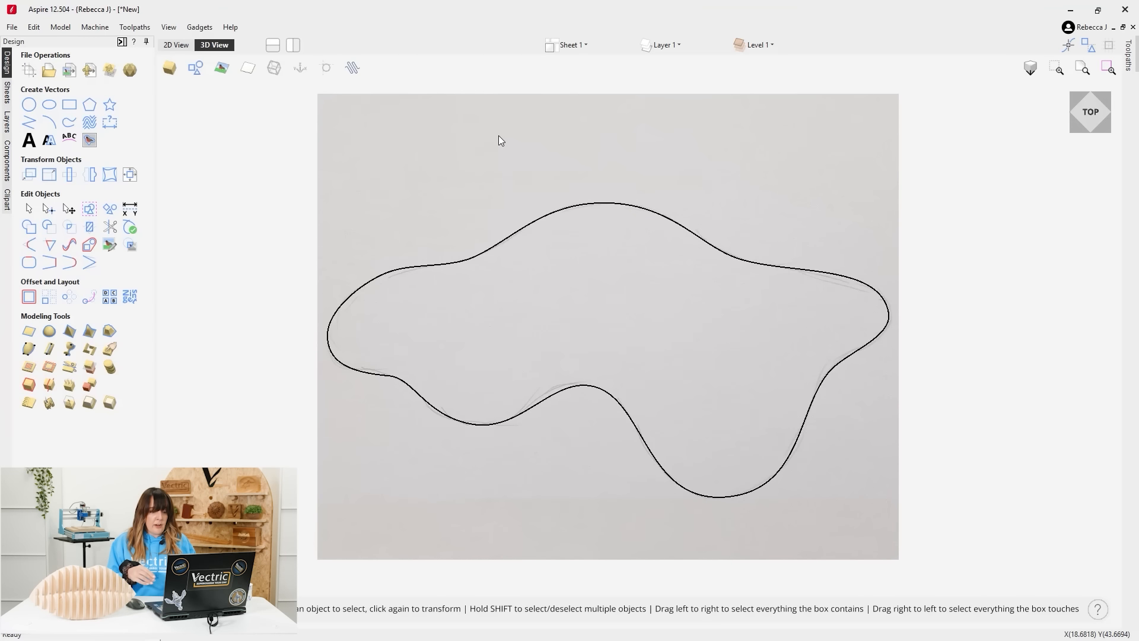
{"action": "left_click", "coordinate": [473, 259]}
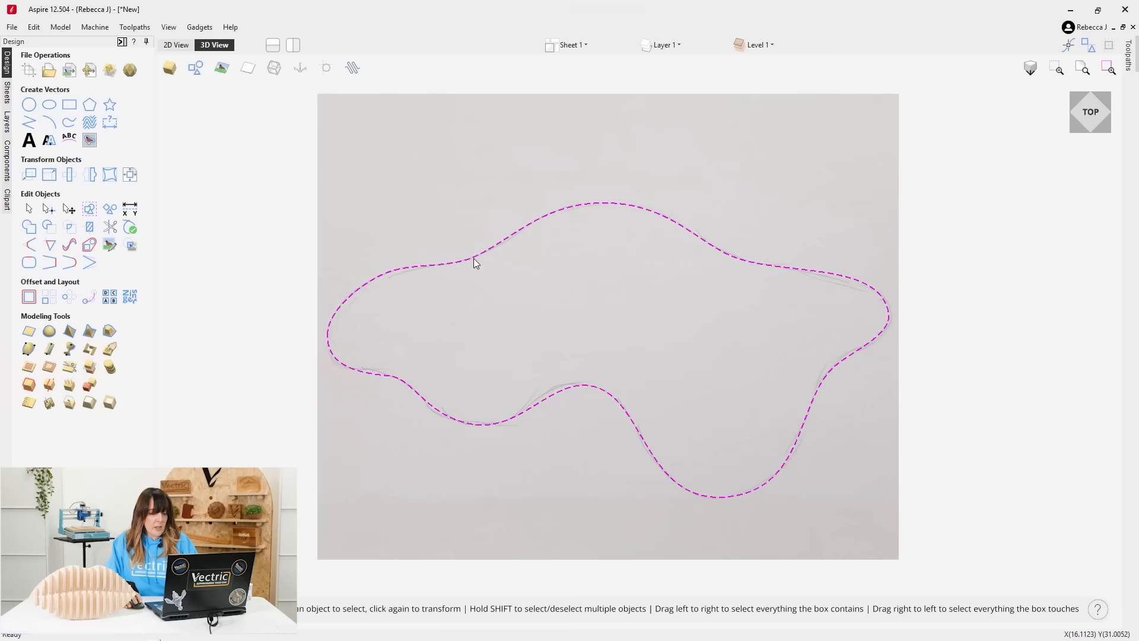
{"action": "double_click", "coordinate": [473, 258]}
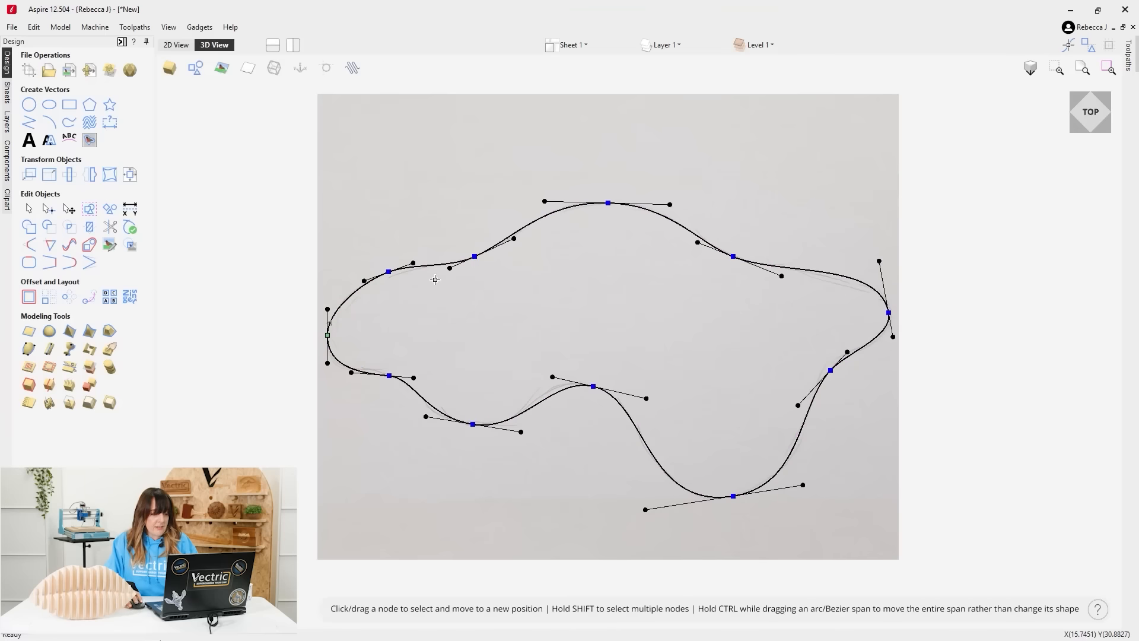
{"action": "scroll", "coordinate": [319, 343], "scroll_direction": "up", "scroll_amount": 6}
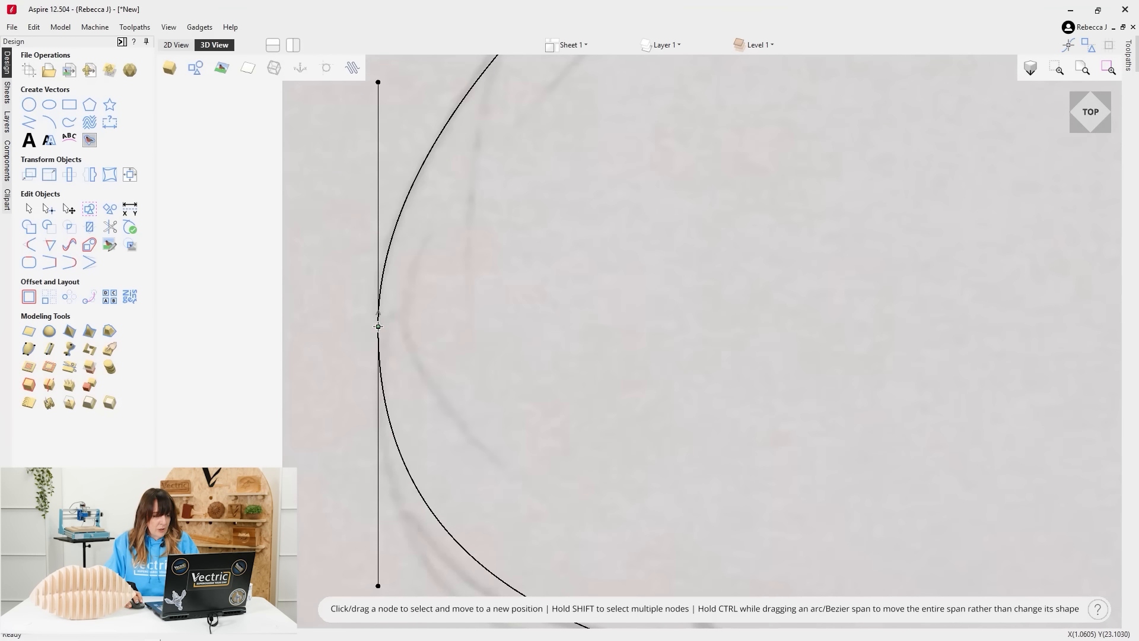
{"action": "scroll", "coordinate": [326, 312], "scroll_direction": "down", "scroll_amount": 6}
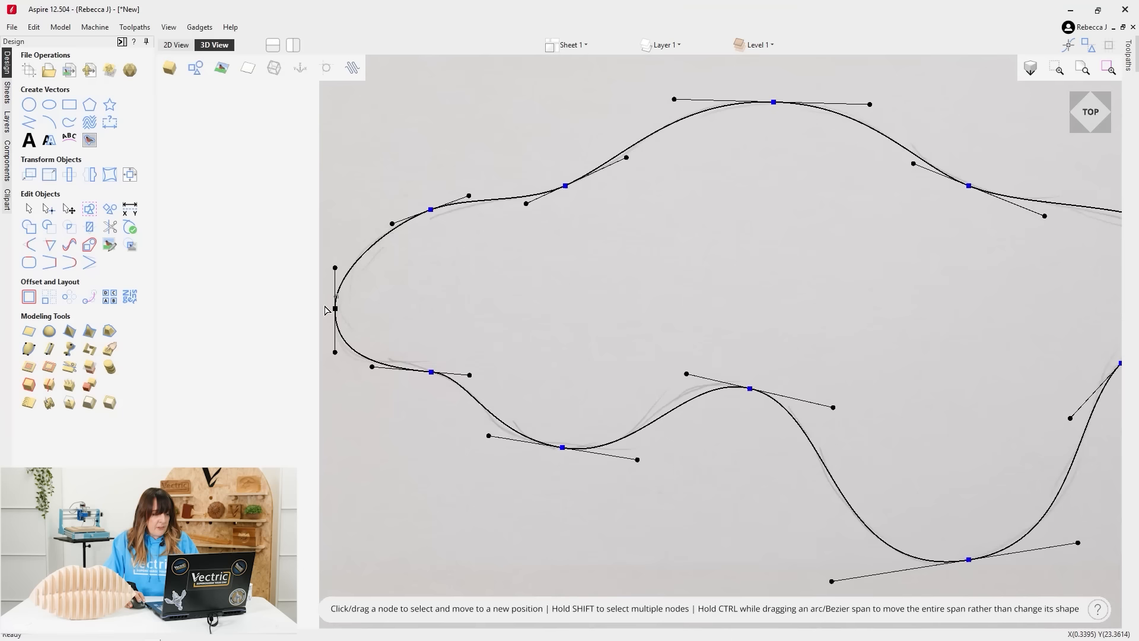
{"action": "scroll", "coordinate": [327, 303], "scroll_direction": "down", "scroll_amount": 2}
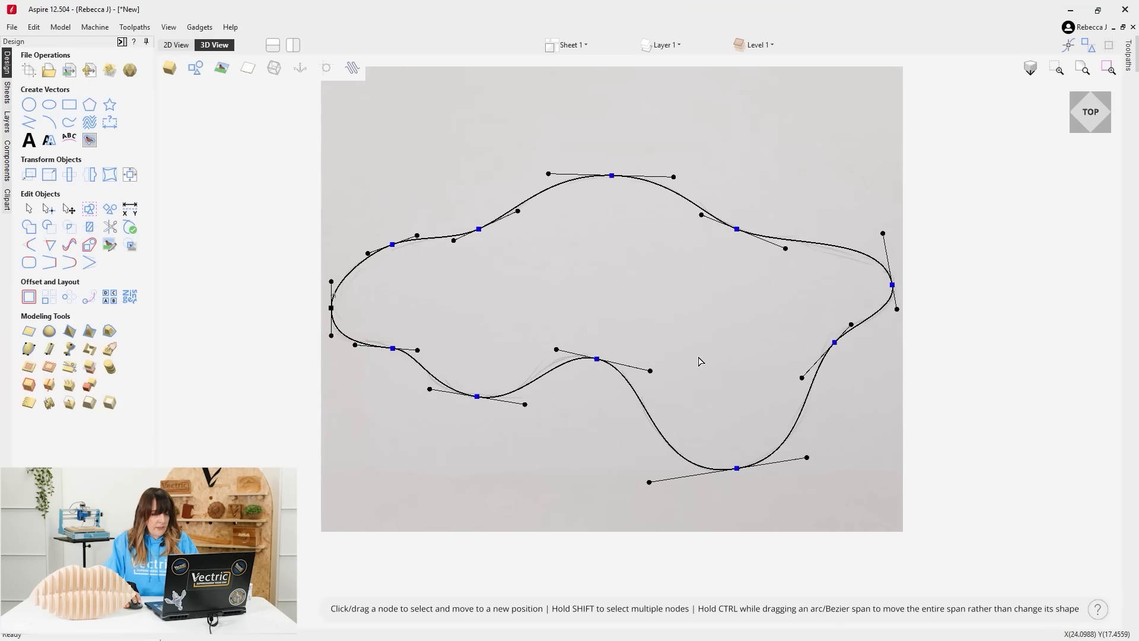
Cut the outline at its rightmost extreme to separate the upper and lower curves, and leave node editing.
{"action": "scroll", "coordinate": [875, 336], "scroll_direction": "up", "scroll_amount": 8}
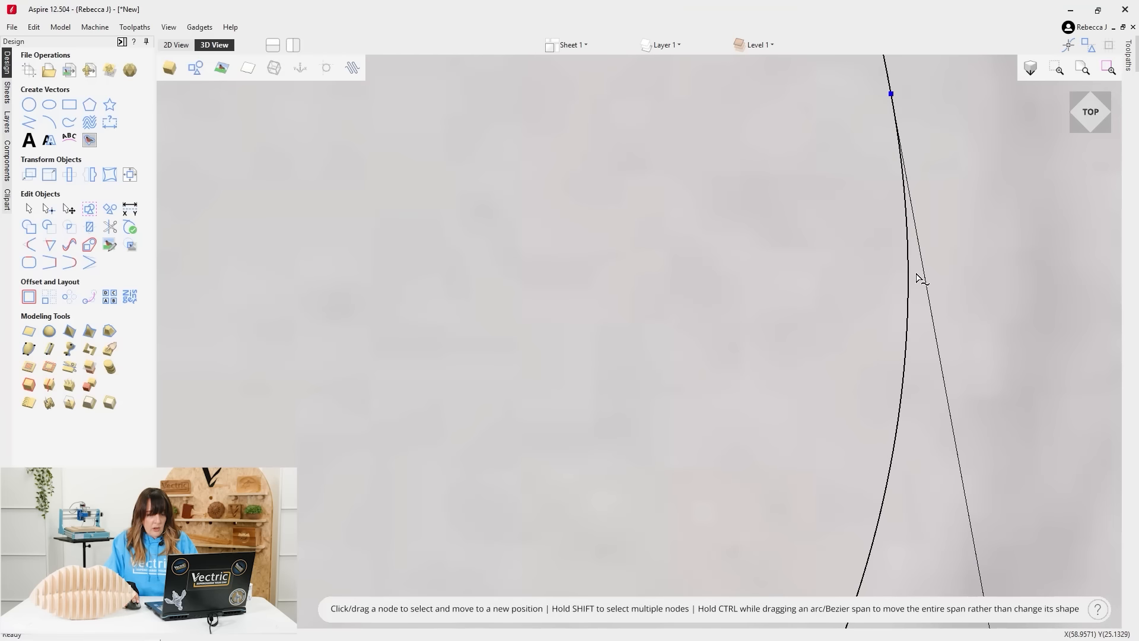
{"action": "scroll", "coordinate": [910, 282], "scroll_direction": "up", "scroll_amount": 2}
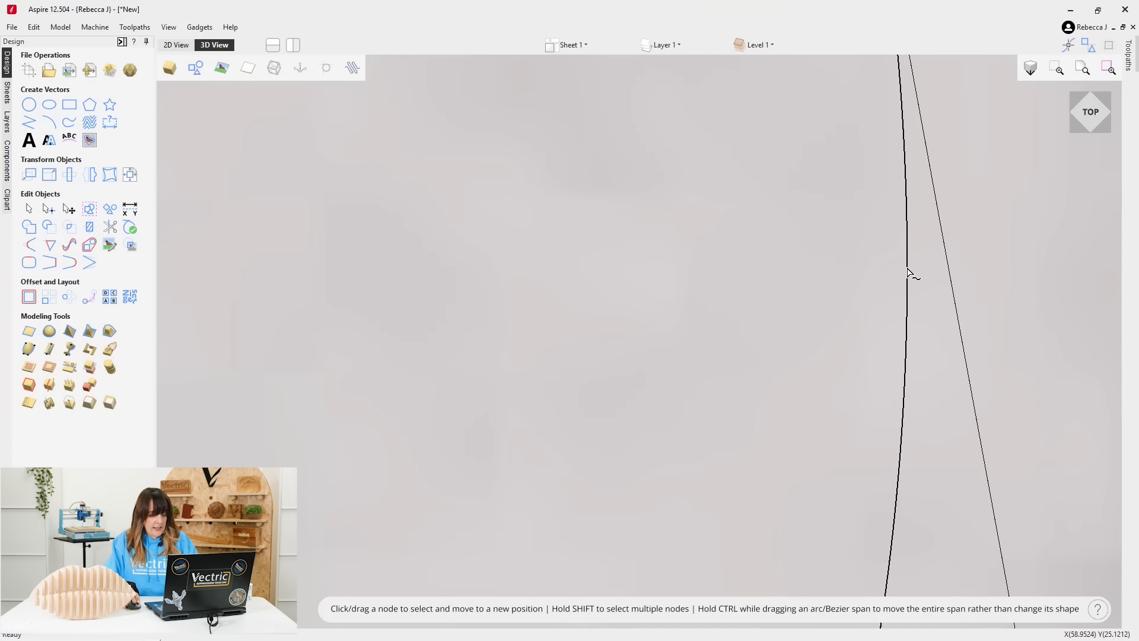
{"action": "scroll", "coordinate": [908, 272], "scroll_direction": "down", "scroll_amount": 6}
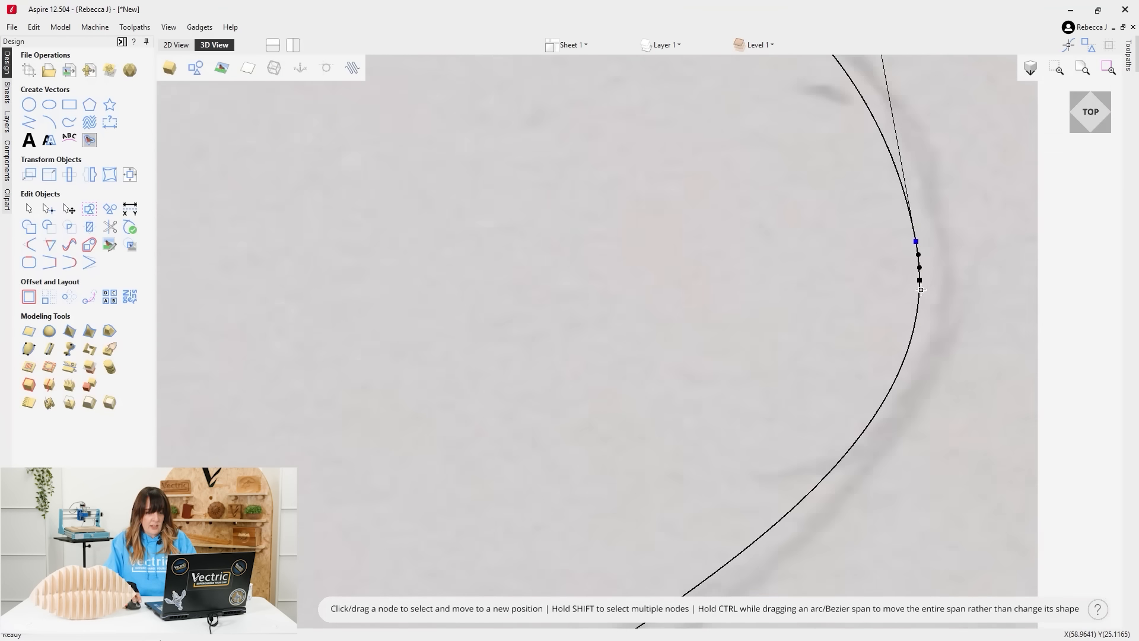
{"action": "scroll", "coordinate": [924, 291], "scroll_direction": "down", "scroll_amount": 5}
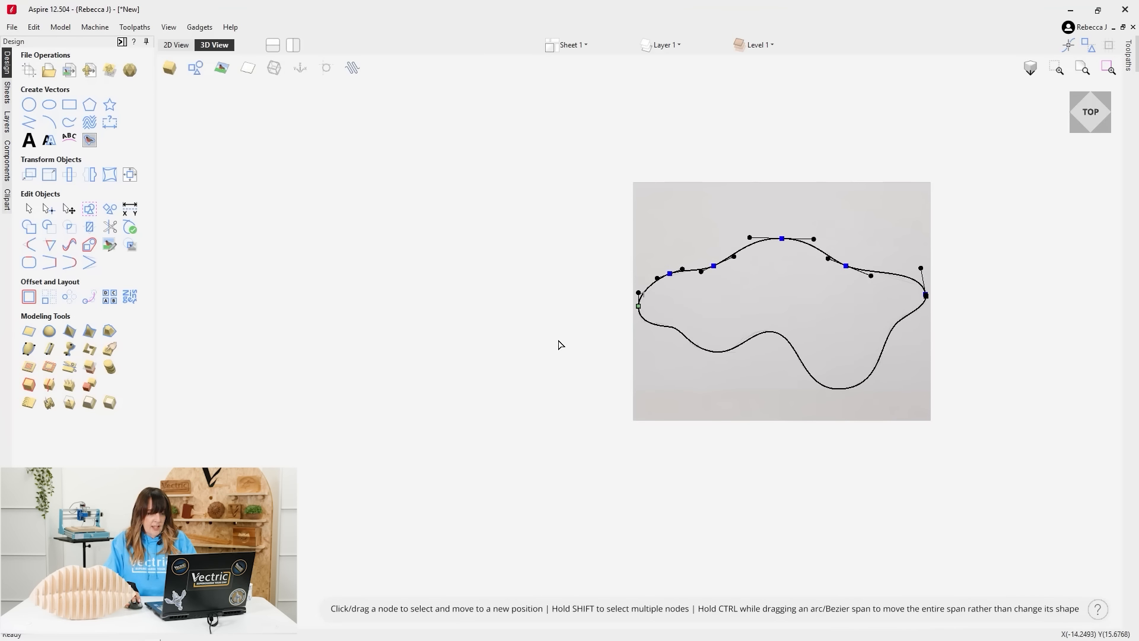
{"action": "scroll", "coordinate": [664, 410], "scroll_direction": "up", "scroll_amount": 3}
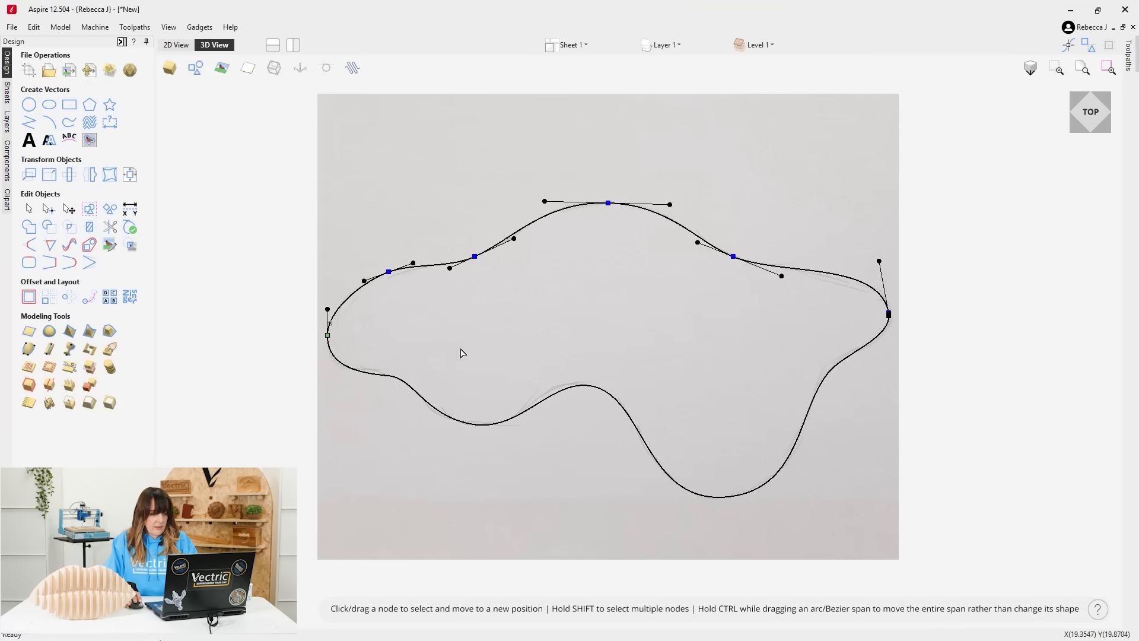
{"action": "left_click", "coordinate": [270, 274]}
{"action": "key", "text": "n"}
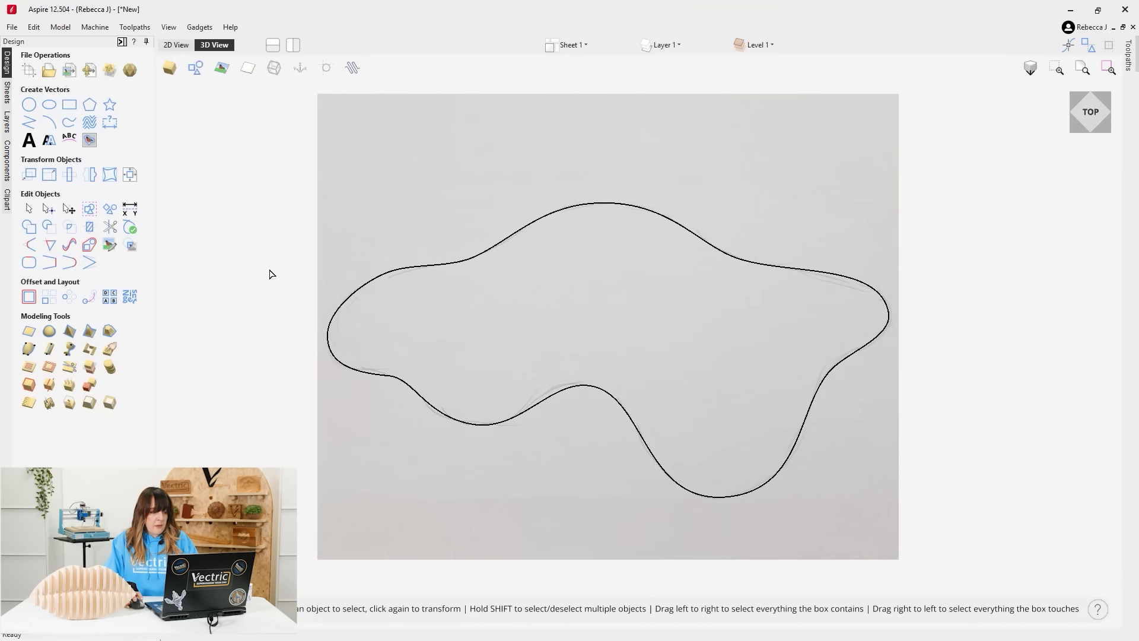
{"action": "scroll", "coordinate": [941, 314], "scroll_direction": "down", "scroll_amount": 3}
{"action": "scroll", "coordinate": [665, 304], "scroll_direction": "down", "scroll_amount": 2}
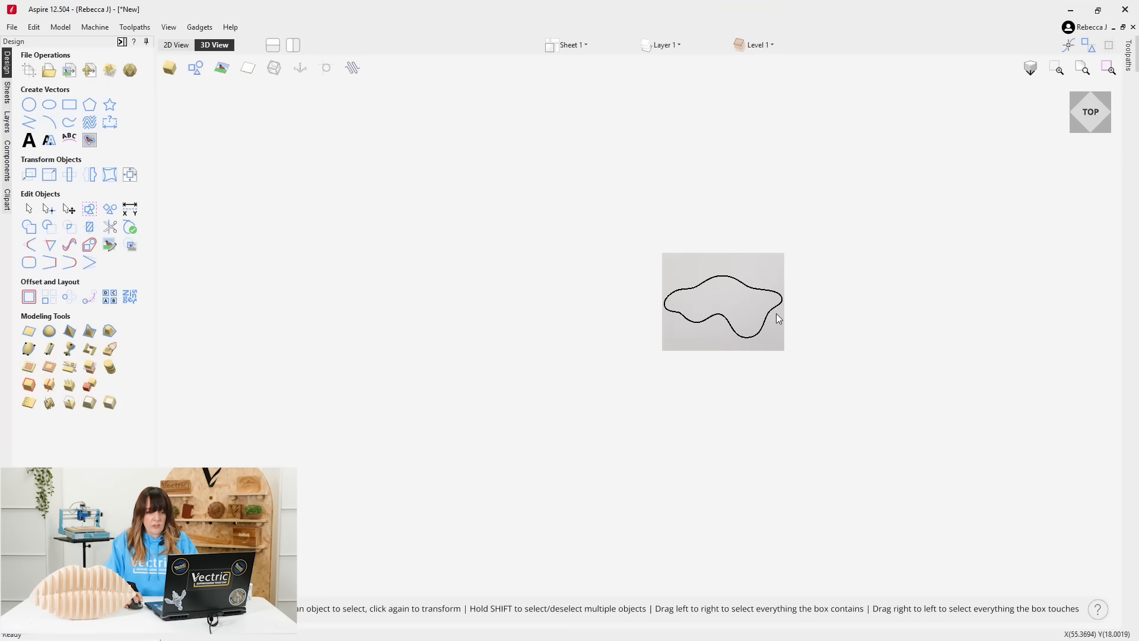
{"action": "scroll", "coordinate": [776, 314], "scroll_direction": "up", "scroll_amount": 4}
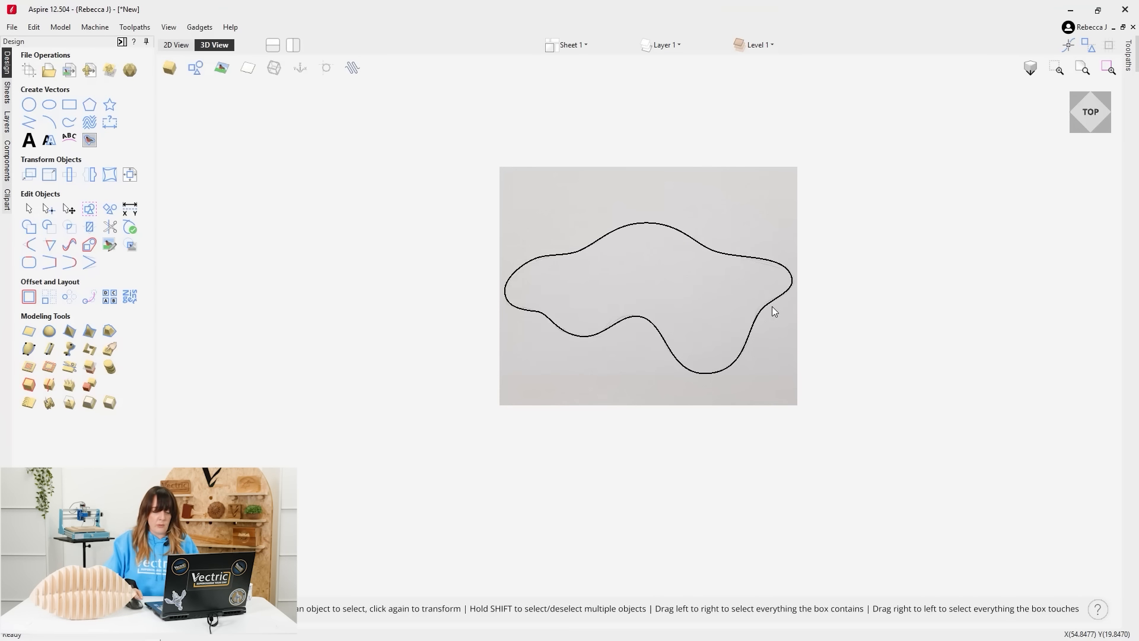
Draw a square-cornered rectangle 5.5 inches wide and 48 inches high beside the left edge of the workpiece.
{"action": "left_click", "coordinate": [69, 105]}
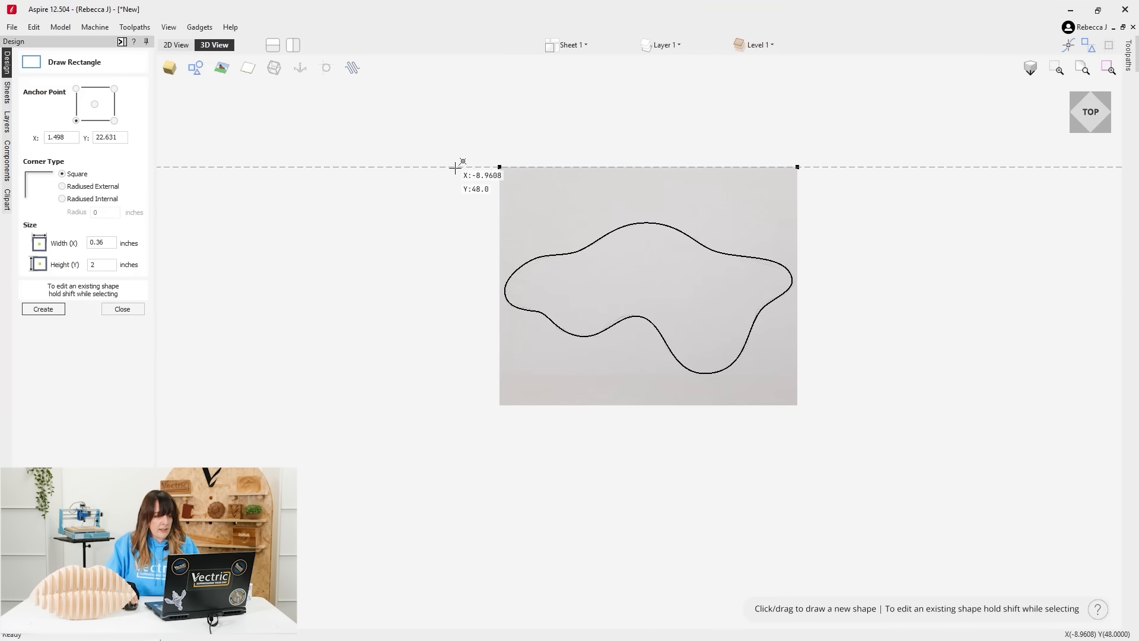
{"action": "left_click_drag", "start_coordinate": [454, 167], "coordinate": [482, 406]}
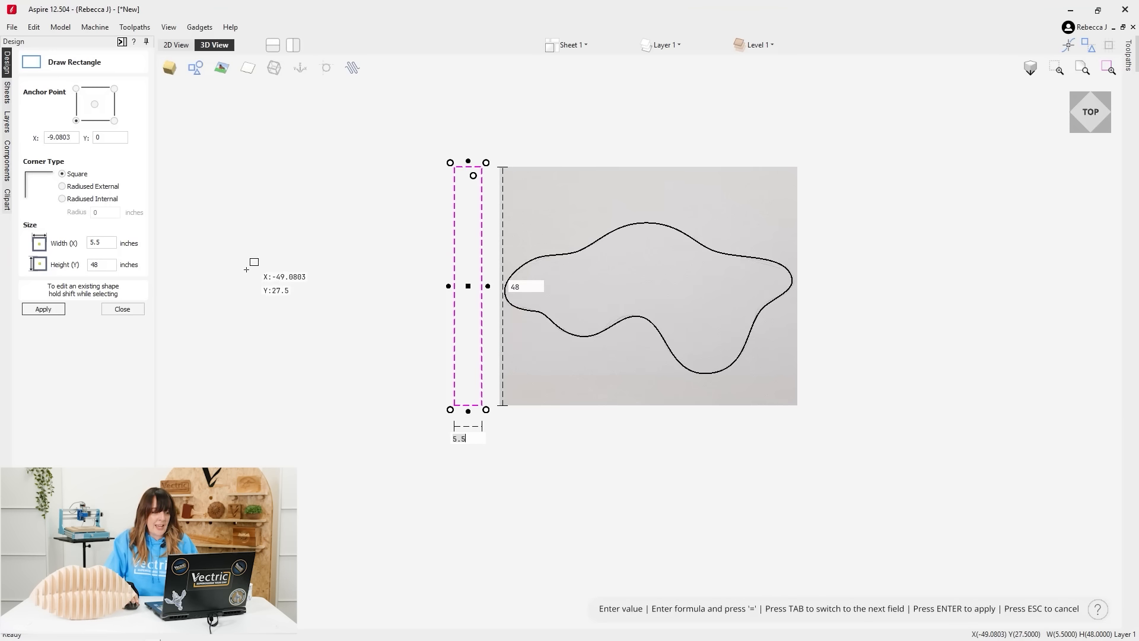
{"action": "left_click", "coordinate": [126, 307]}
Open the tall rectangle for node editing and delete its left vertical edge.
{"action": "left_click", "coordinate": [481, 257]}
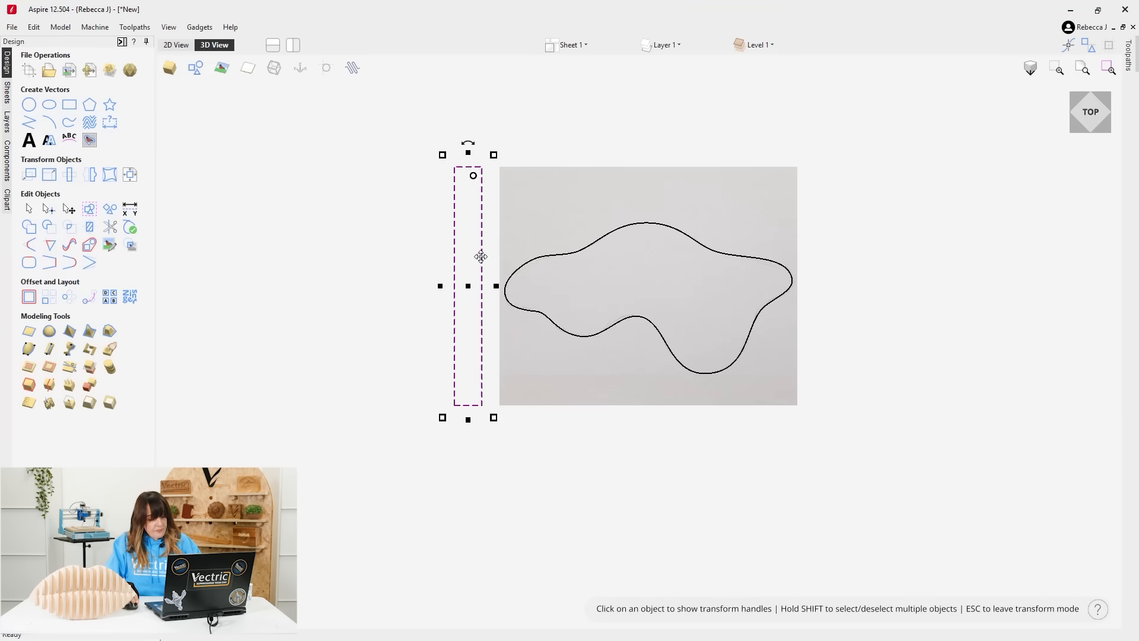
{"action": "key", "text": "n"}
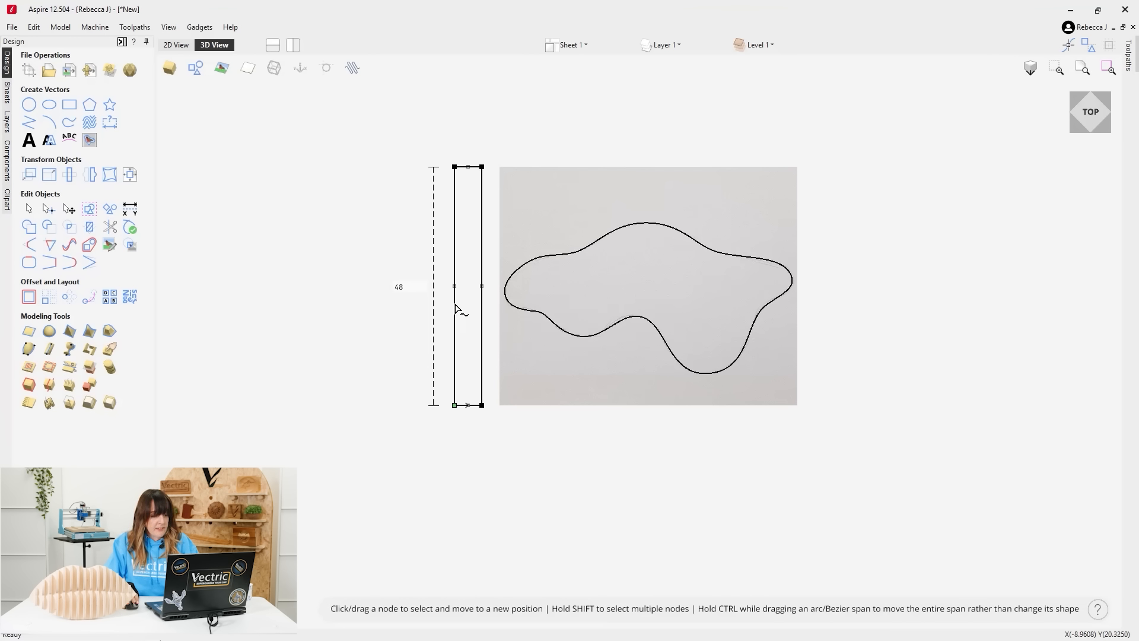
{"action": "scroll", "coordinate": [456, 308], "scroll_direction": "up", "scroll_amount": 3}
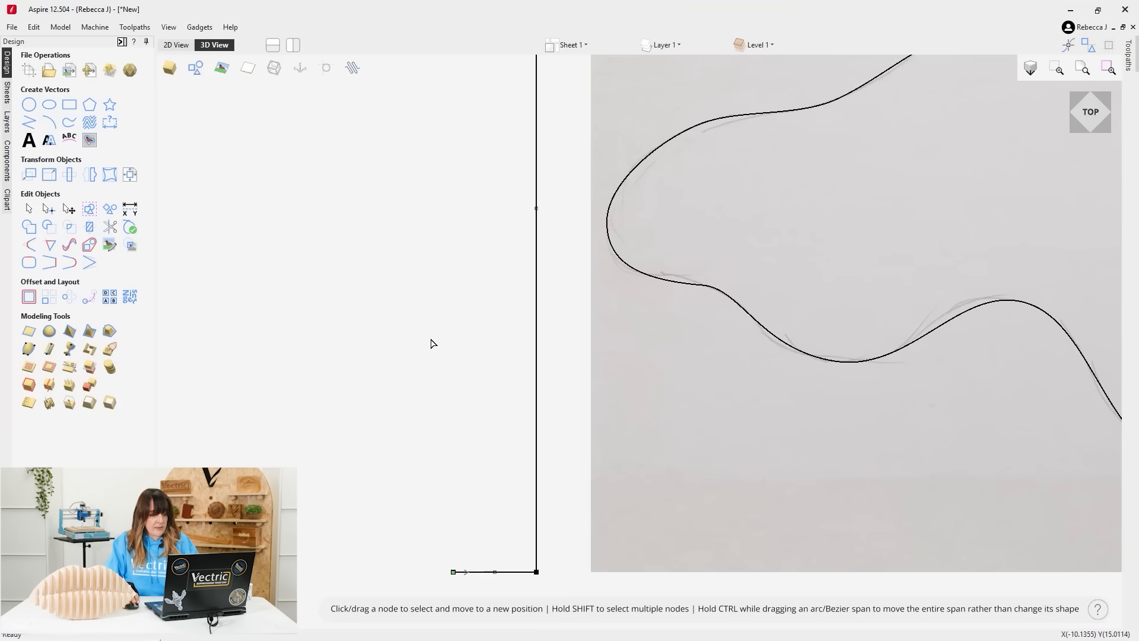
{"action": "scroll", "coordinate": [437, 338], "scroll_direction": "down", "scroll_amount": 2}
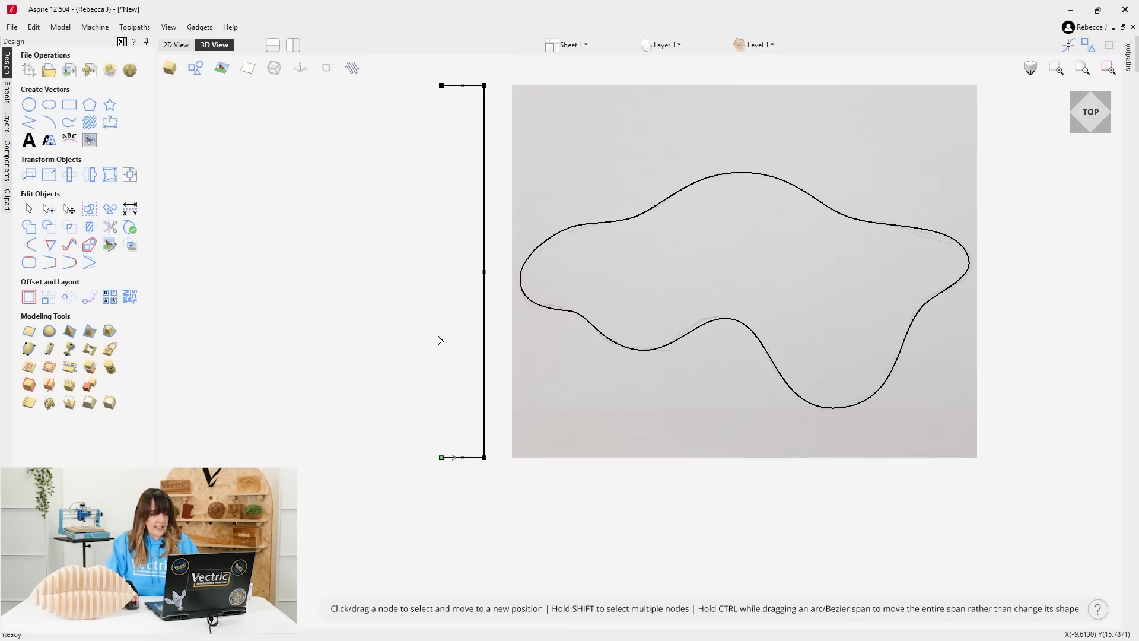
Insert two nodes along the remaining vertical edge and delete both right corner nodes so the line bends to the end points.
{"action": "double_click", "coordinate": [484, 177]}
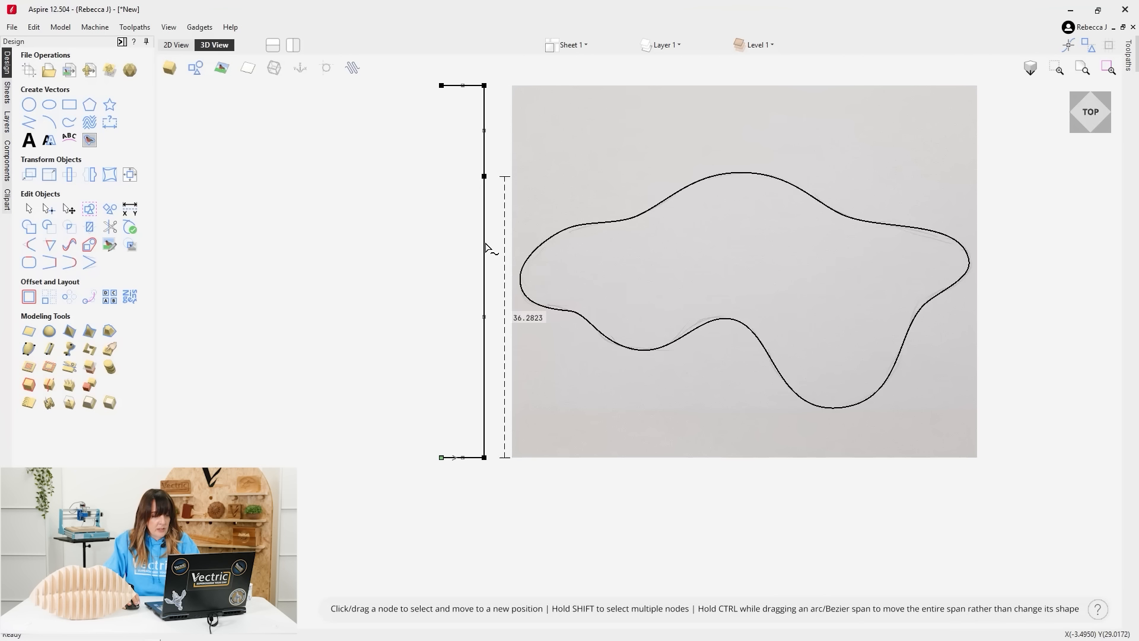
{"action": "double_click", "coordinate": [485, 339]}
{"action": "key", "text": "Delete"}
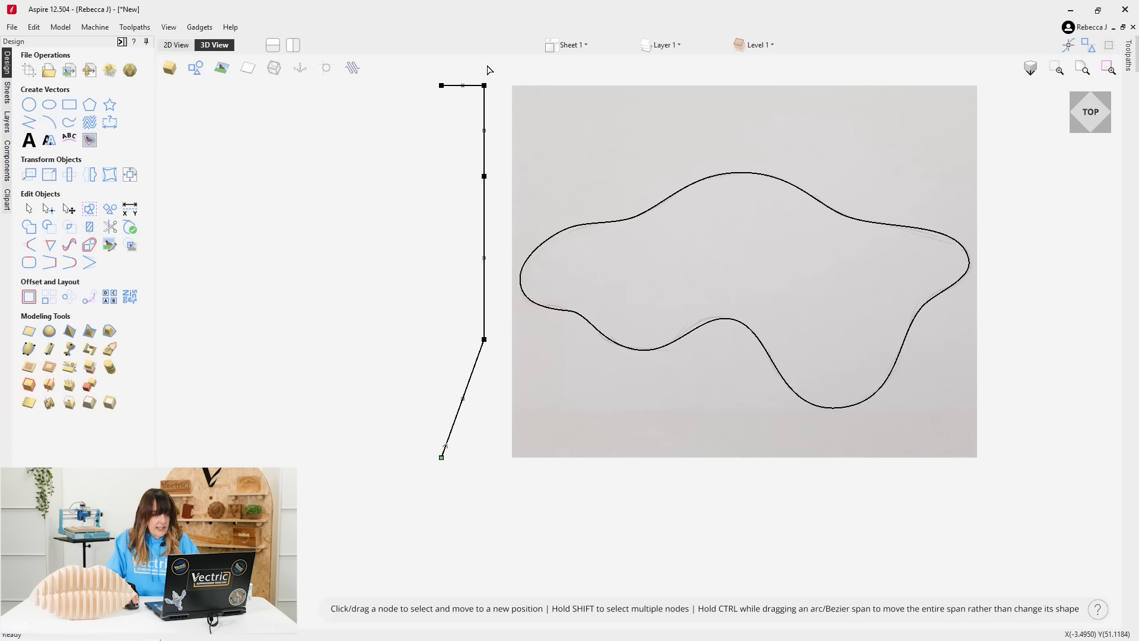
{"action": "key", "text": "d"}
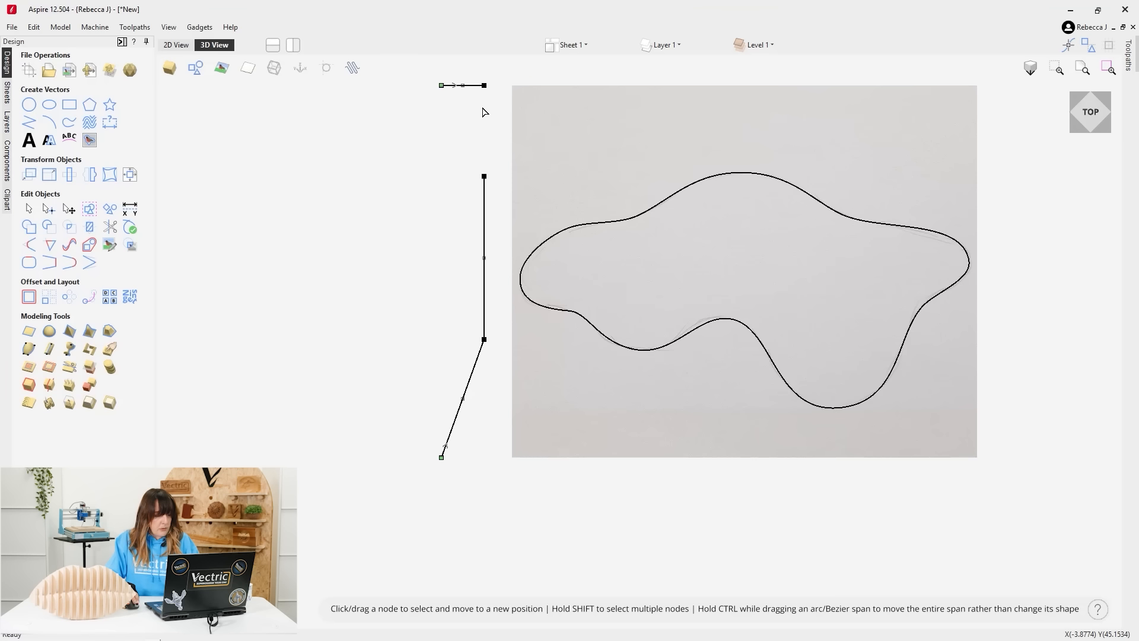
{"action": "key", "text": "ctrl+z"}
{"action": "key", "text": "d"}
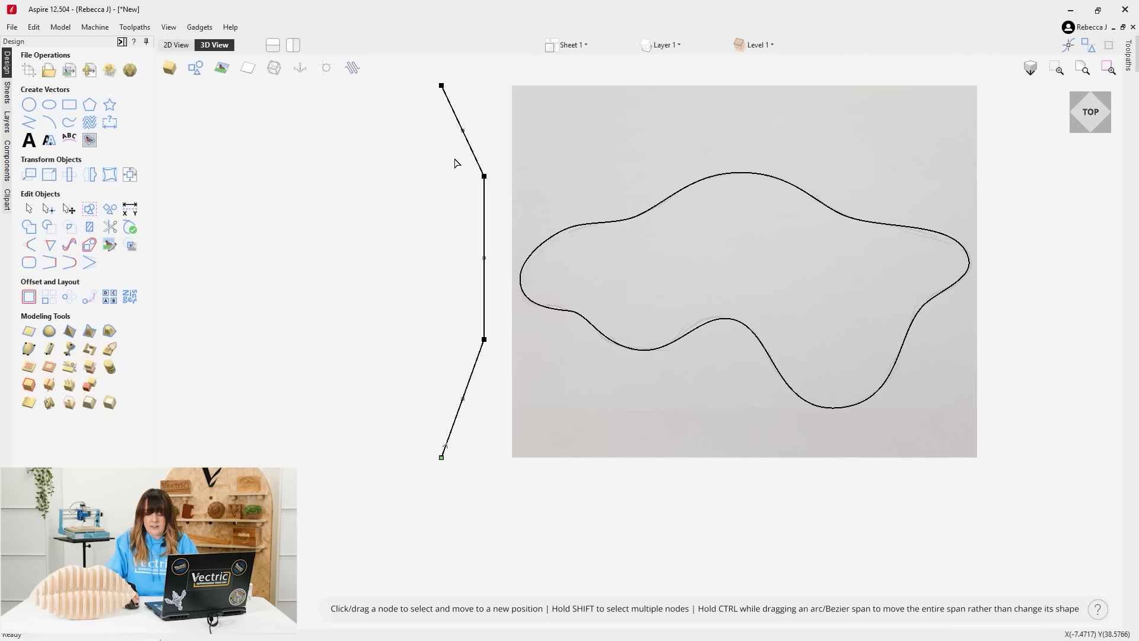
Smooth the two inner nodes of the profile line and turn the handles at both end points horizontal.
{"action": "left_click_drag", "start_coordinate": [502, 312], "coordinate": [506, 386]}
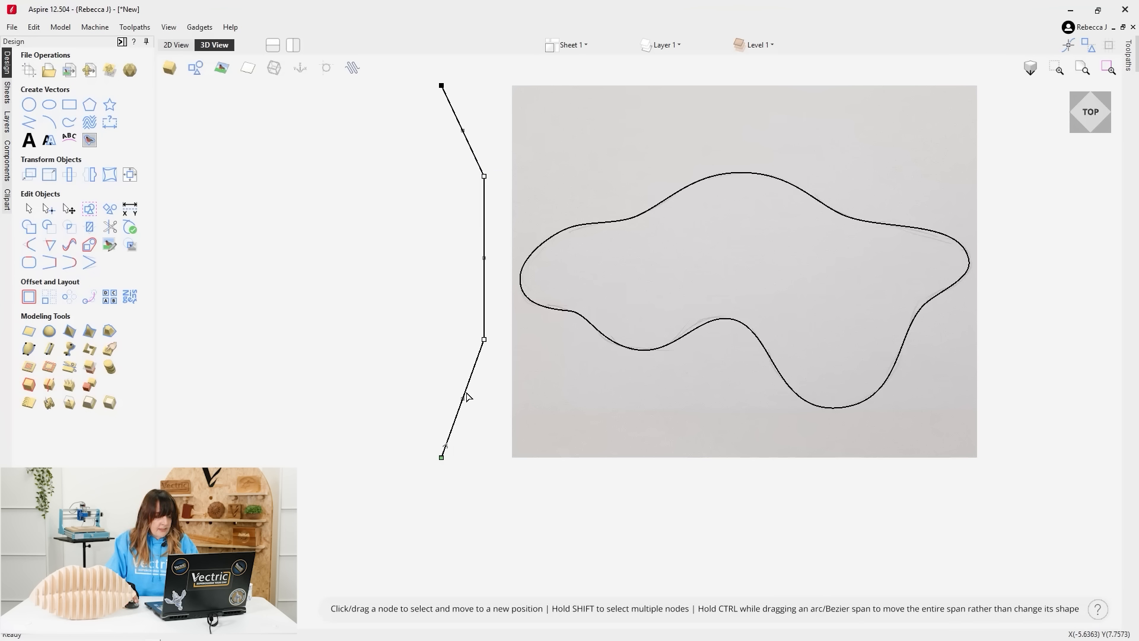
{"action": "key", "text": "s"}
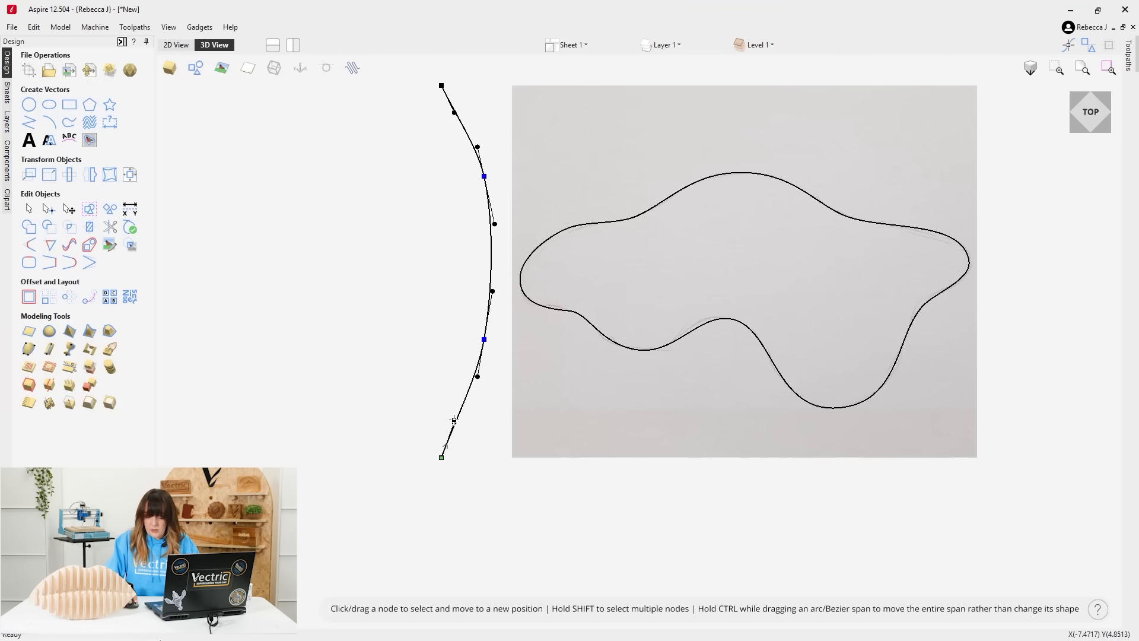
{"action": "left_click_drag", "start_coordinate": [454, 420], "coordinate": [461, 457]}
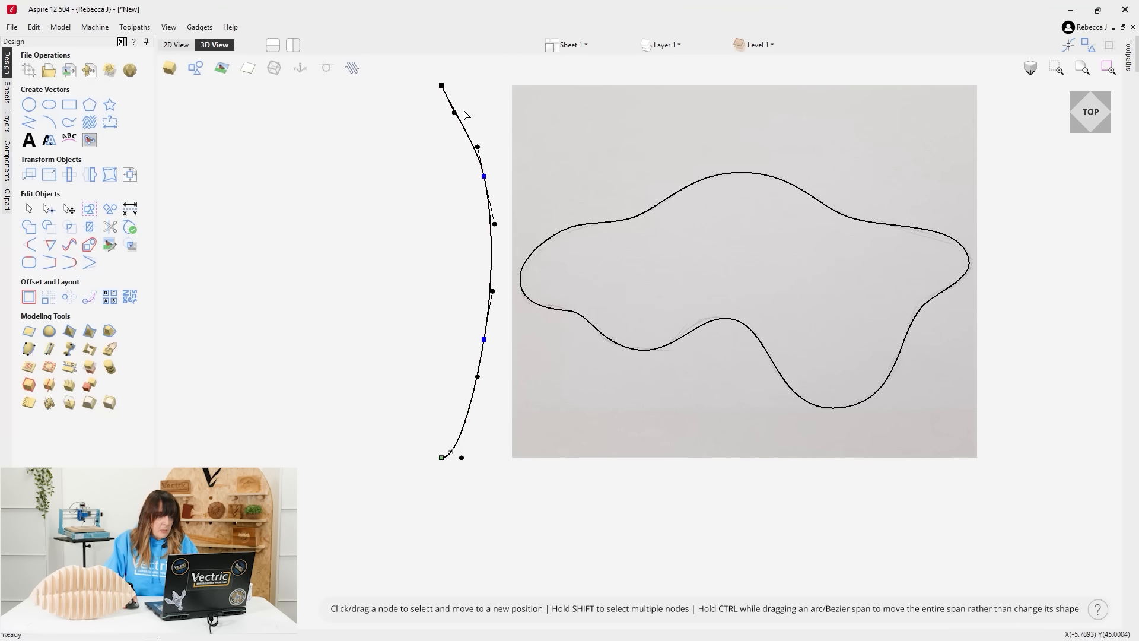
{"action": "left_click_drag", "start_coordinate": [455, 112], "coordinate": [468, 85]}
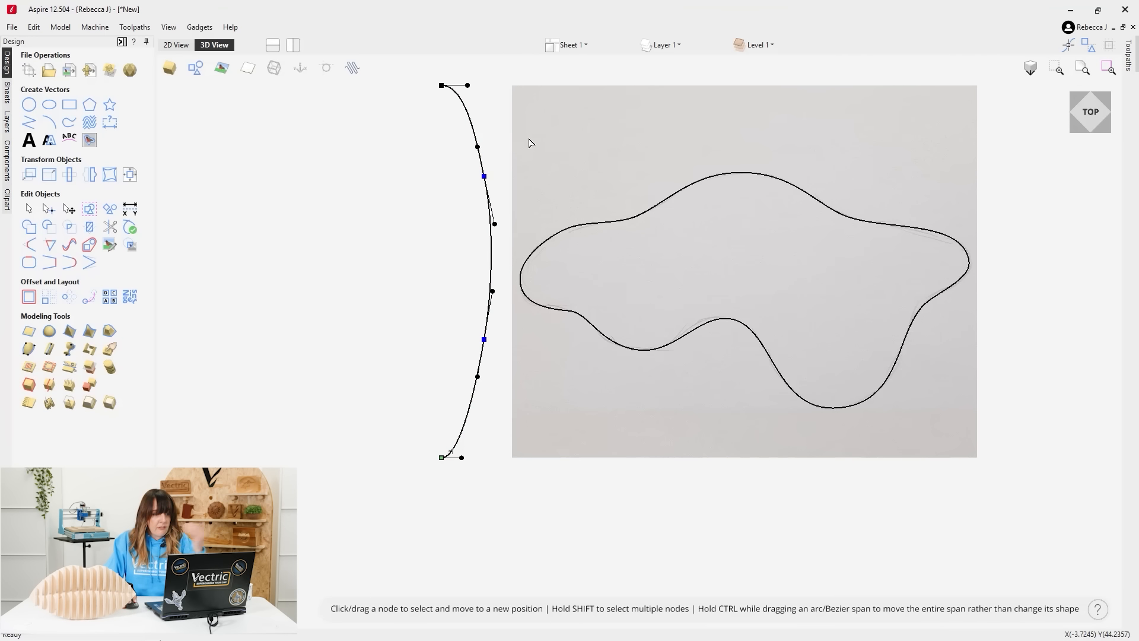
Shape the profile into two outward bulges with an inward dip, shifting the upper node about 2 inches right and 1.67 inches down.
{"action": "left_click_drag", "start_coordinate": [477, 378], "coordinate": [512, 392]}
{"action": "left_click_drag", "start_coordinate": [493, 221], "coordinate": [458, 223]}
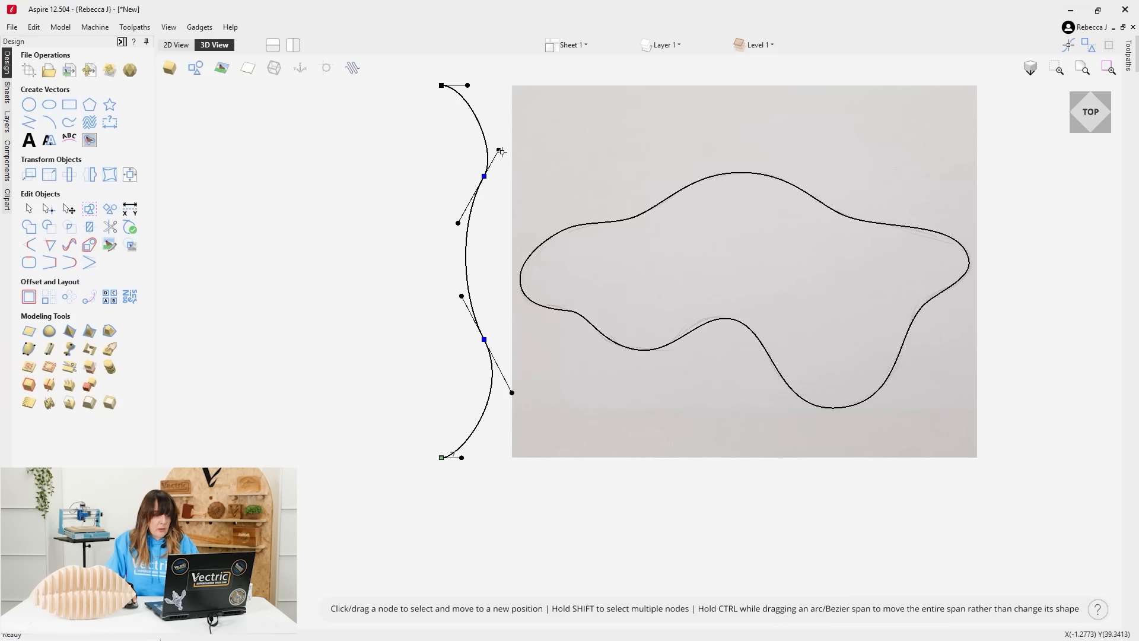
{"action": "left_click_drag", "start_coordinate": [502, 152], "coordinate": [504, 193]}
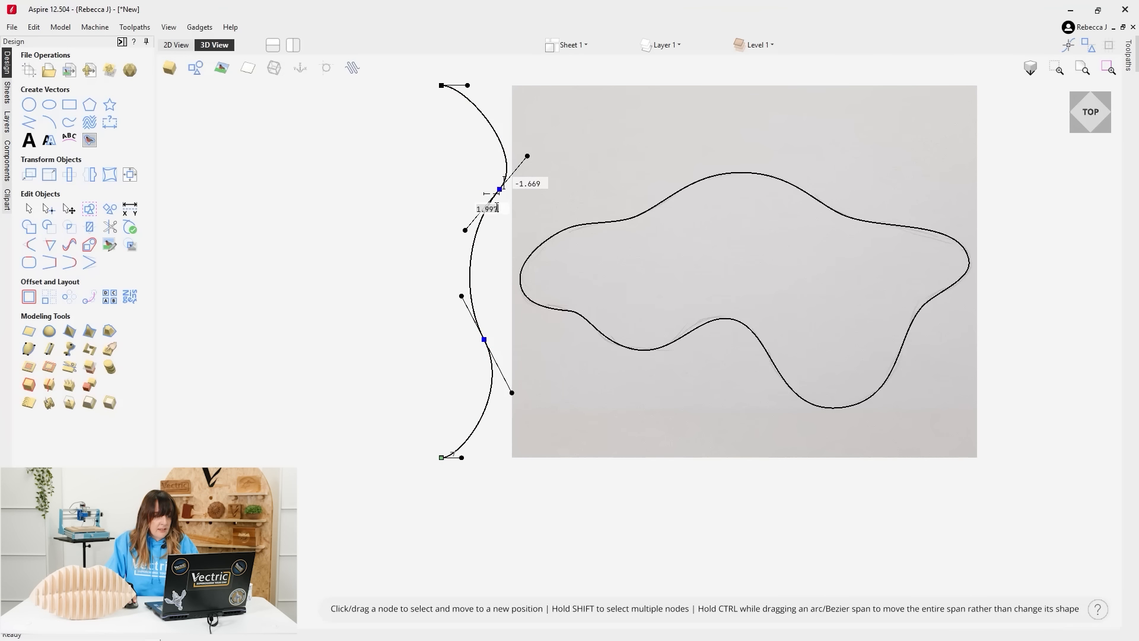
{"action": "left_click_drag", "start_coordinate": [465, 231], "coordinate": [460, 236]}
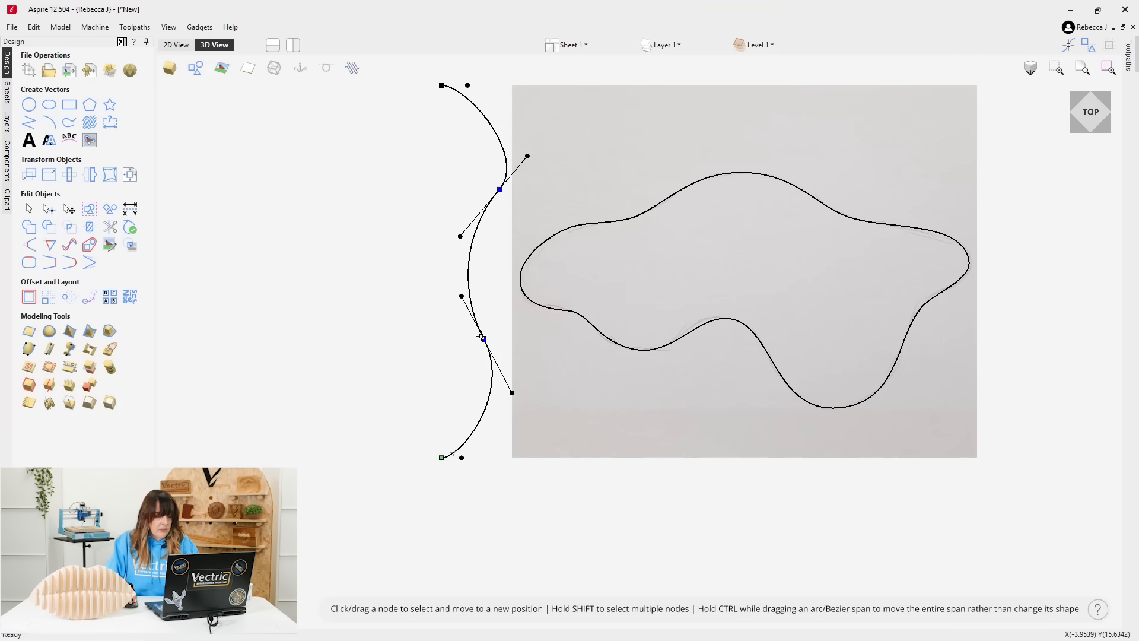
{"action": "left_click_drag", "start_coordinate": [481, 337], "coordinate": [477, 358]}
{"action": "left_click", "coordinate": [417, 432]}
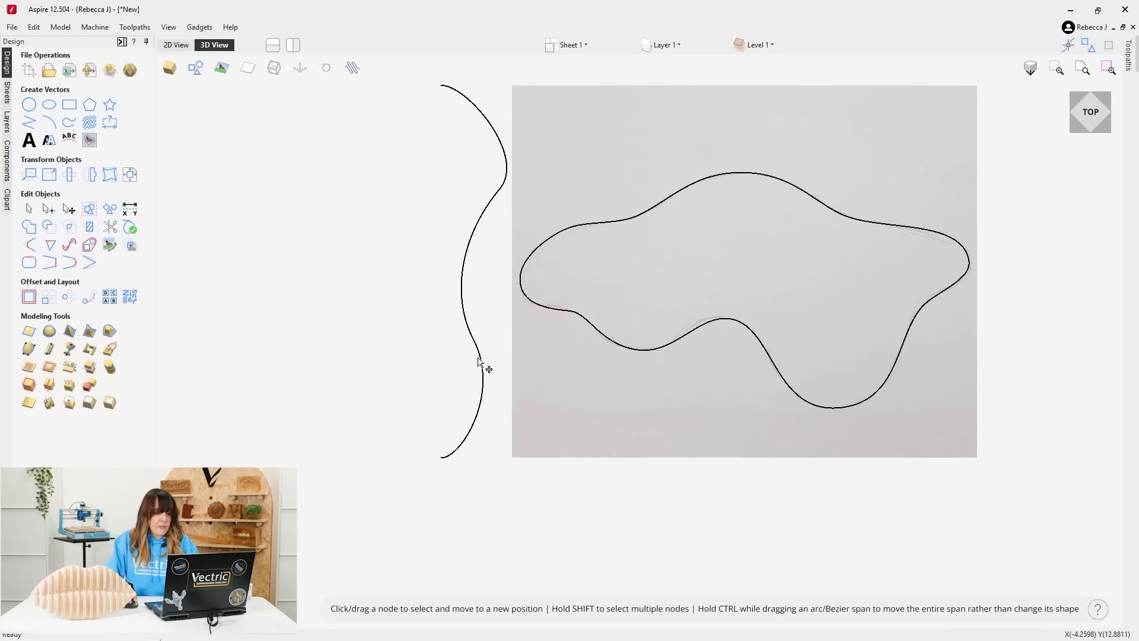
{"action": "key", "text": "n"}
Nudge the finished wavy profile far to the left, well clear of the workpiece.
{"action": "left_click", "coordinate": [482, 377]}
{"action": "key", "text": "Left"}
{"action": "key", "text": "Left"}
{"action": "key", "text": "Left"}
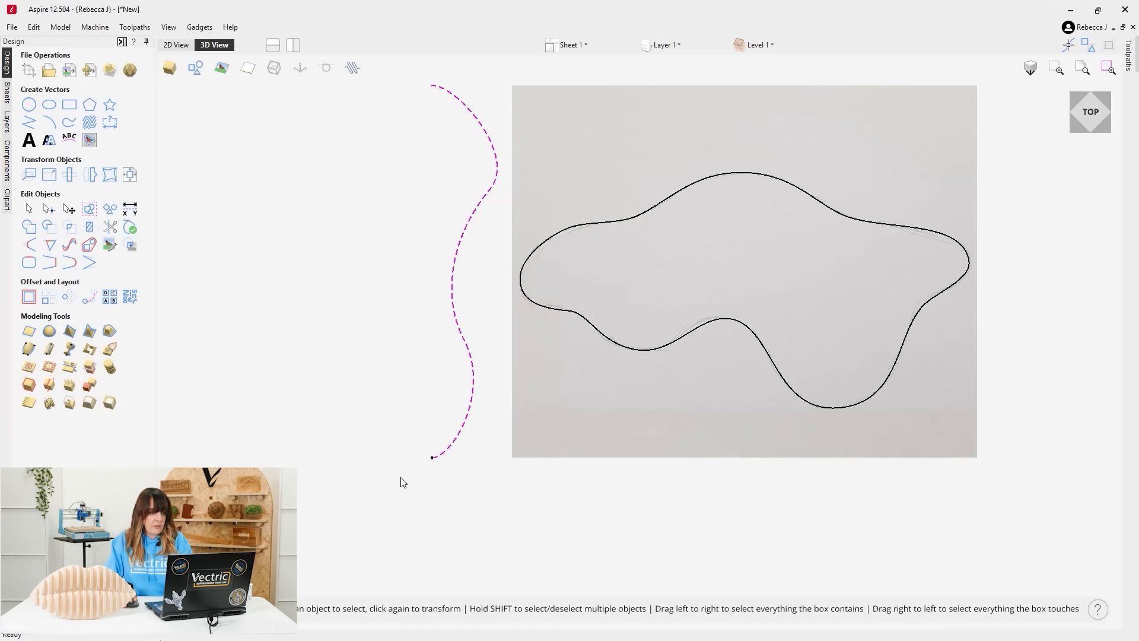
{"action": "key", "text": "Left"}
{"action": "key", "text": "Left"}
{"action": "key", "text": "Left"}
{"action": "key", "text": "Left"}
{"action": "key", "text": "Left"}
{"action": "key", "text": "Left"}
{"action": "key", "text": "Left"}
{"action": "key", "text": "Left"}
{"action": "key", "text": "Left"}
{"action": "key", "text": "Left"}
{"action": "key", "text": "Left"}
{"action": "key", "text": "Left"}
{"action": "key", "text": "Left"}
{"action": "key", "text": "Left"}
{"action": "key", "text": "Left"}
{"action": "key", "text": "Left"}
{"action": "key", "text": "Left"}
{"action": "key", "text": "Left"}
{"action": "key", "text": "Left"}
{"action": "key", "text": "Left"}
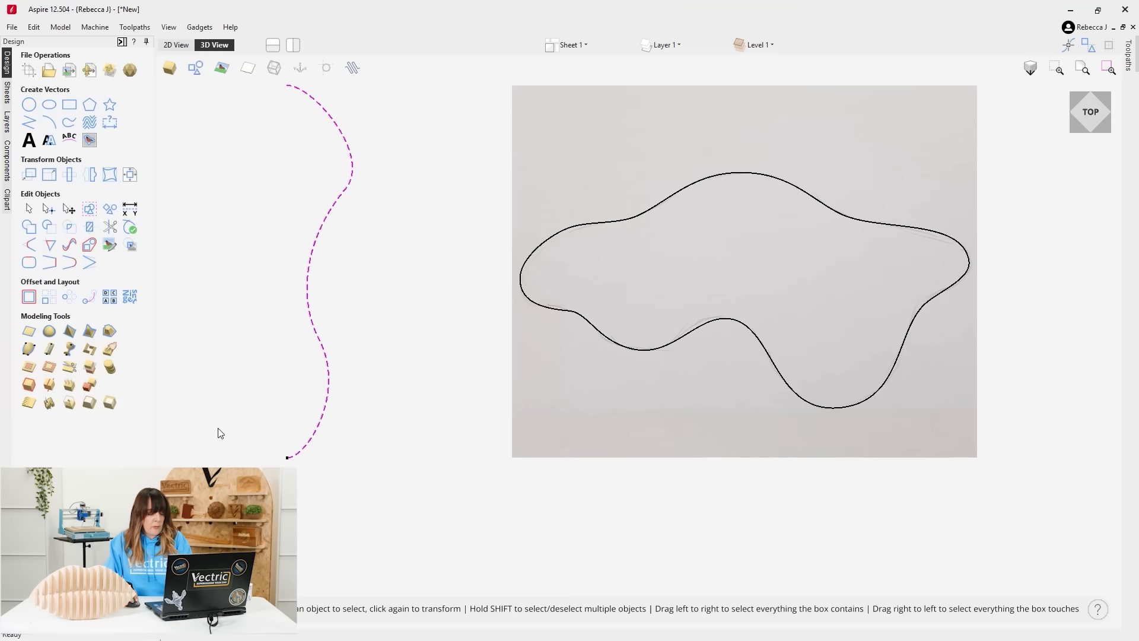
{"action": "key", "text": "Left"}
{"action": "key", "text": "Left"}
{"action": "key", "text": "Left"}
{"action": "key", "text": "Left"}
{"action": "key", "text": "Left"}
{"action": "key", "text": "Left"}
{"action": "key", "text": "Left"}
{"action": "key", "text": "Left"}
{"action": "key", "text": "Left"}
{"action": "key", "text": "Left"}
{"action": "key", "text": "Left"}
{"action": "key", "text": "Left"}
{"action": "key", "text": "Left"}
{"action": "key", "text": "Left"}
{"action": "key", "text": "Left"}
{"action": "key", "text": "Left"}
{"action": "key", "text": "Left"}
{"action": "key", "text": "Left"}
{"action": "key", "text": "Left"}
{"action": "key", "text": "Left"}
Duplicate the profile to its right, add a node midway along the copy and pull it about 7 inches outward.
{"action": "left_click", "coordinate": [250, 219]}
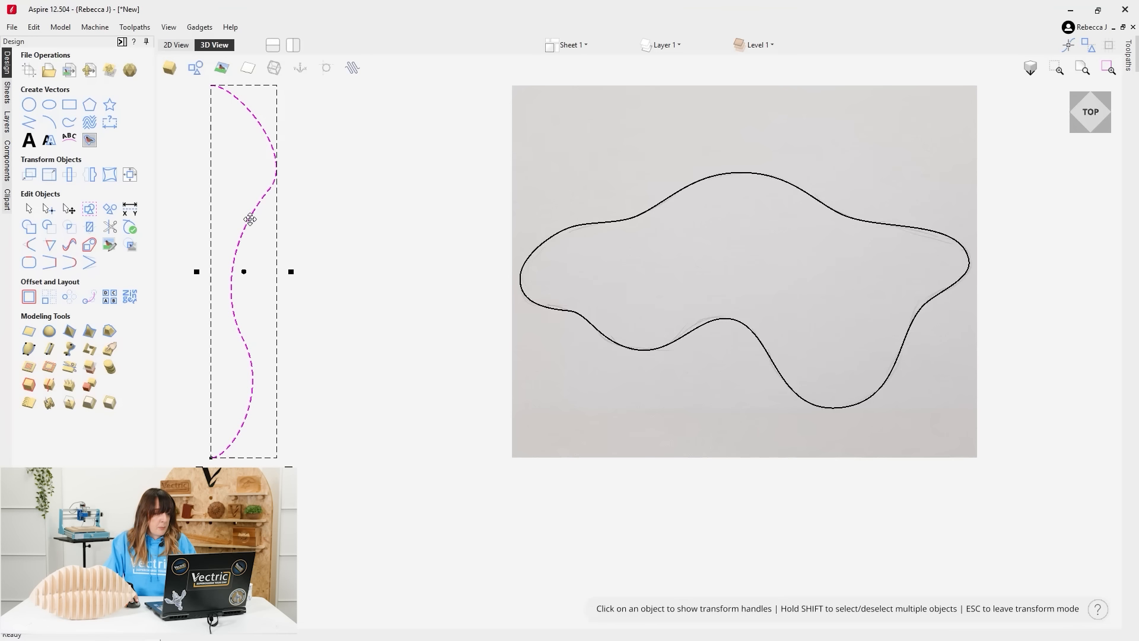
{"action": "left_click_drag", "start_coordinate": [250, 220], "coordinate": [307, 219], "text": "ctrl"}
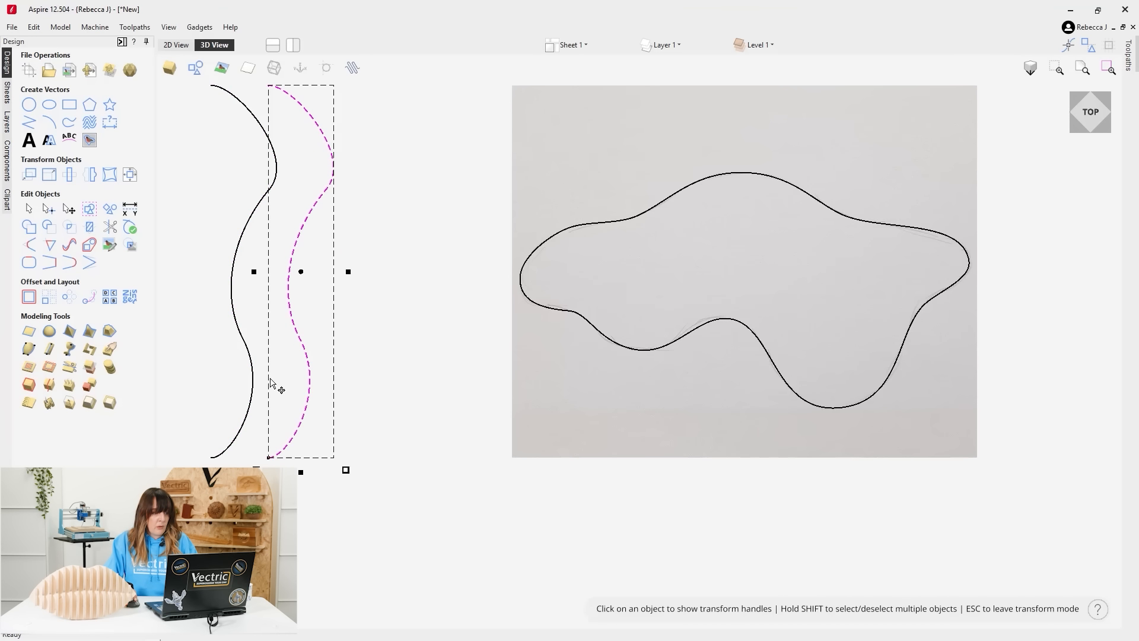
{"action": "key", "text": "n"}
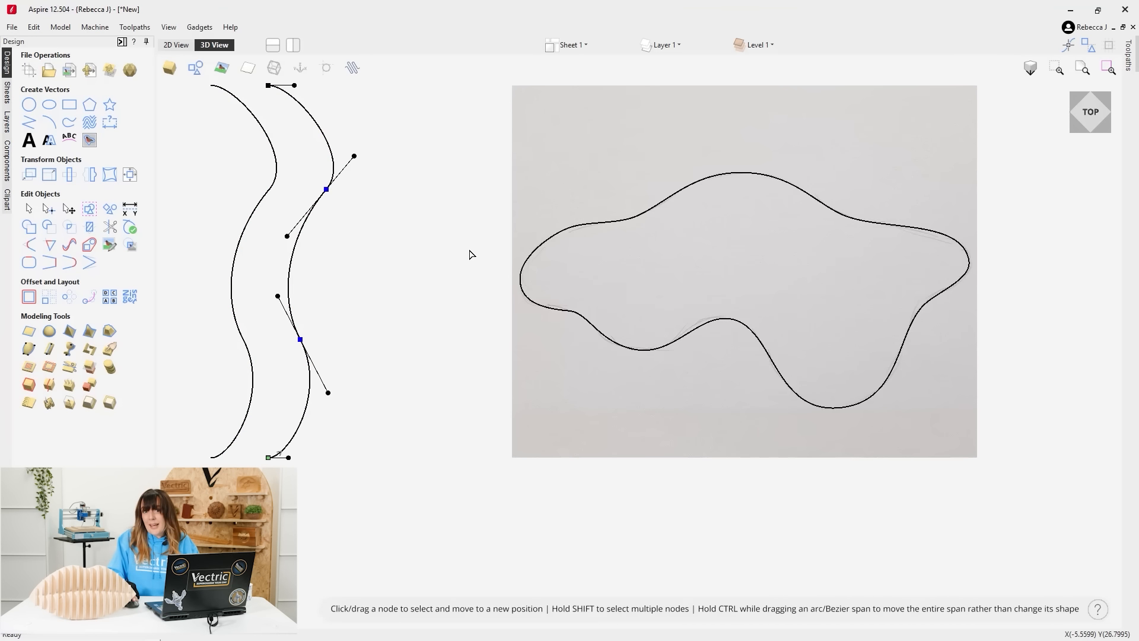
{"action": "double_click", "coordinate": [290, 267]}
{"action": "left_click_drag", "start_coordinate": [290, 265], "coordinate": [345, 274]}
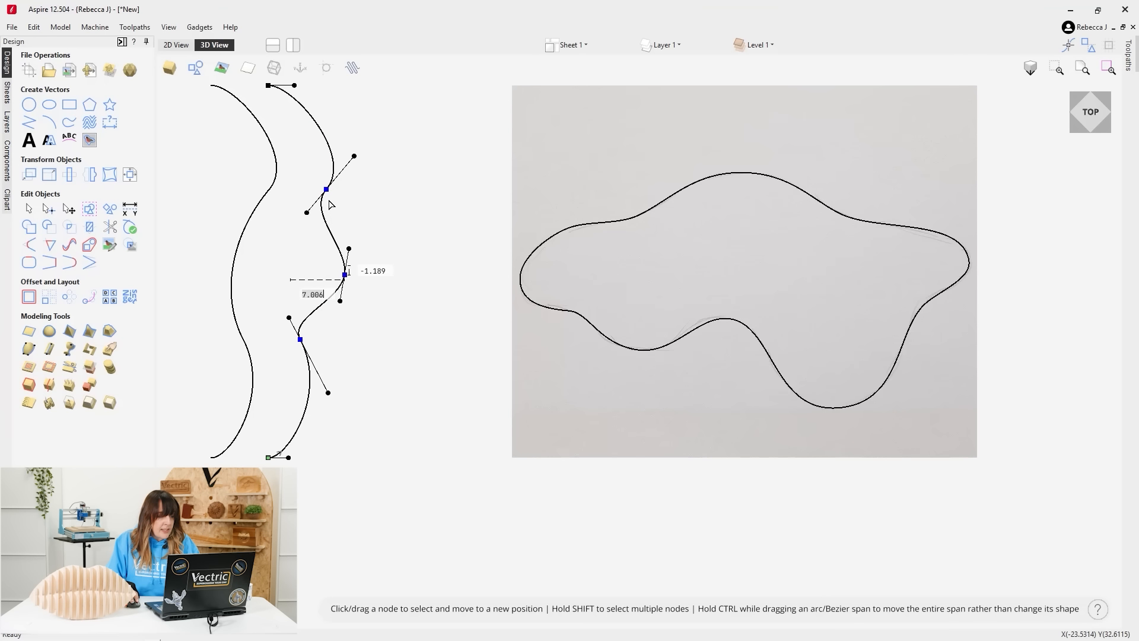
Smooth the second profile's bends by adjusting its handles, shifting the lower node about 1.1 inches right and 3.4 inches down.
{"action": "left_click_drag", "start_coordinate": [326, 189], "coordinate": [319, 190]}
{"action": "left_click_drag", "start_coordinate": [294, 86], "coordinate": [314, 85]}
{"action": "left_click_drag", "start_coordinate": [347, 153], "coordinate": [338, 142]}
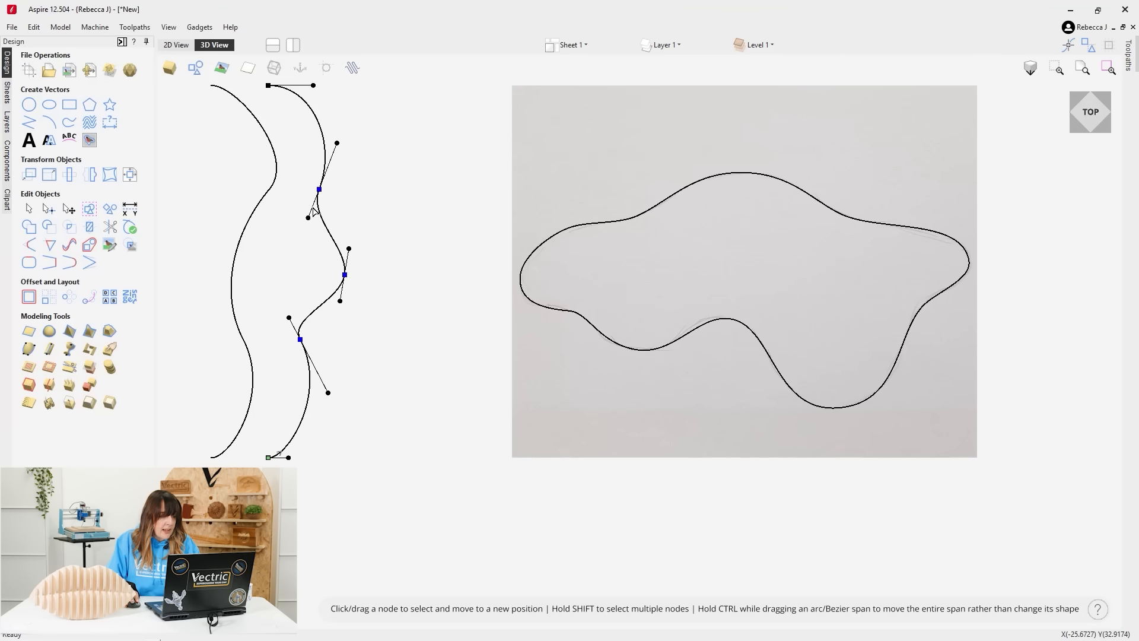
{"action": "left_click_drag", "start_coordinate": [307, 218], "coordinate": [304, 225]}
{"action": "left_click_drag", "start_coordinate": [341, 300], "coordinate": [308, 365]}
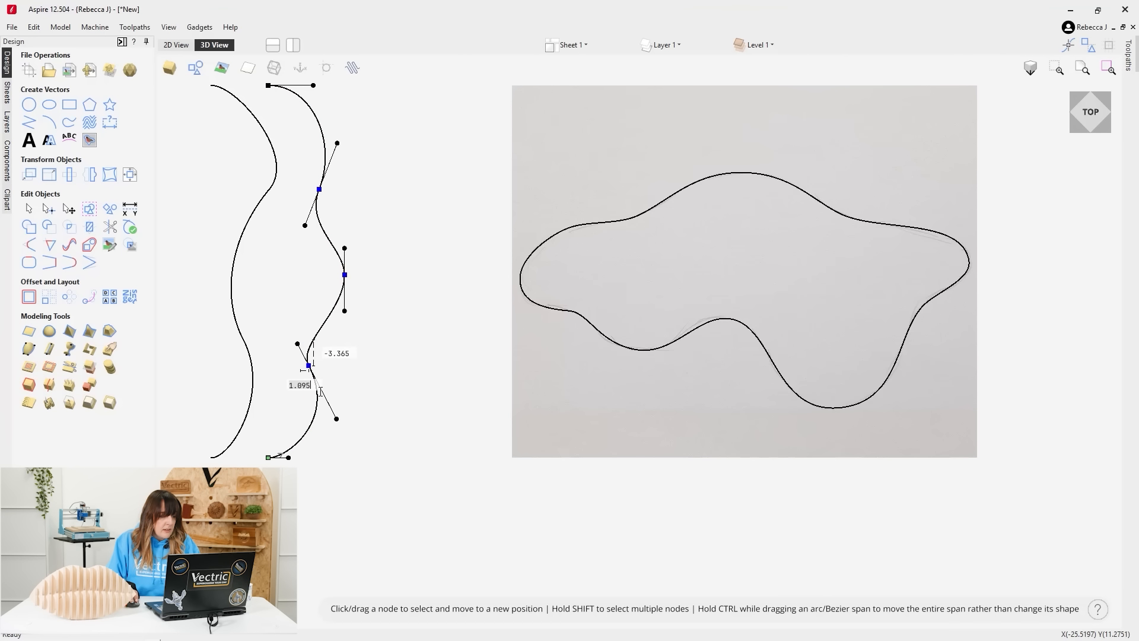
{"action": "left_click_drag", "start_coordinate": [336, 420], "coordinate": [339, 425]}
{"action": "left_click", "coordinate": [364, 202]}
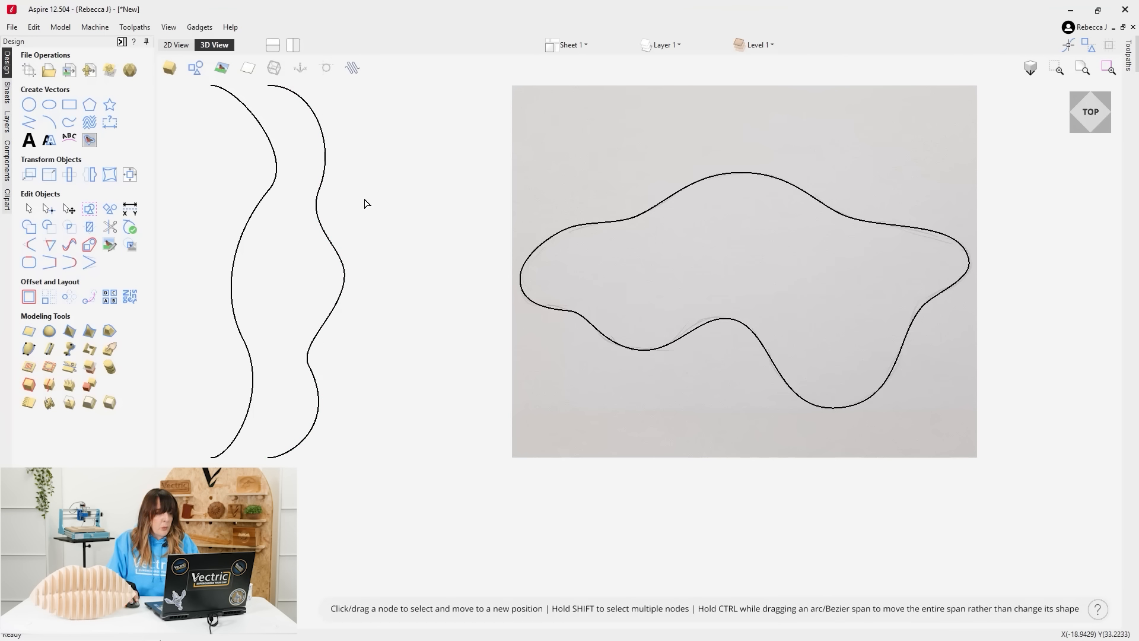
Duplicate the second wavy profile to its right to start a third one.
{"action": "left_click", "coordinate": [332, 321]}
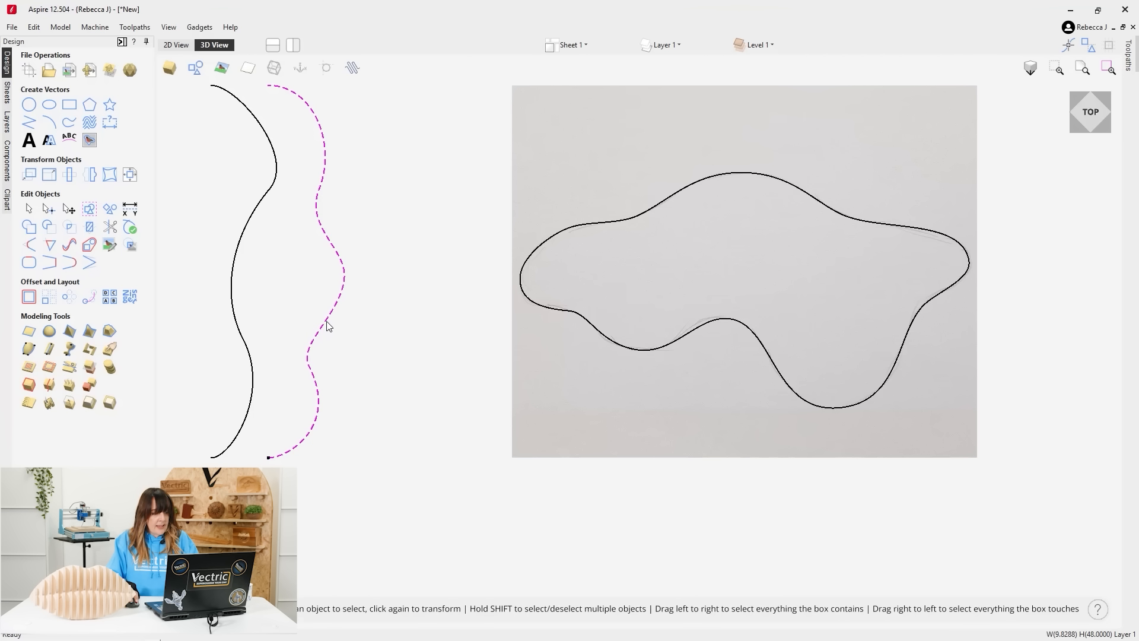
{"action": "left_click", "coordinate": [327, 323]}
{"action": "left_click_drag", "start_coordinate": [326, 319], "coordinate": [399, 331], "text": "ctrl"}
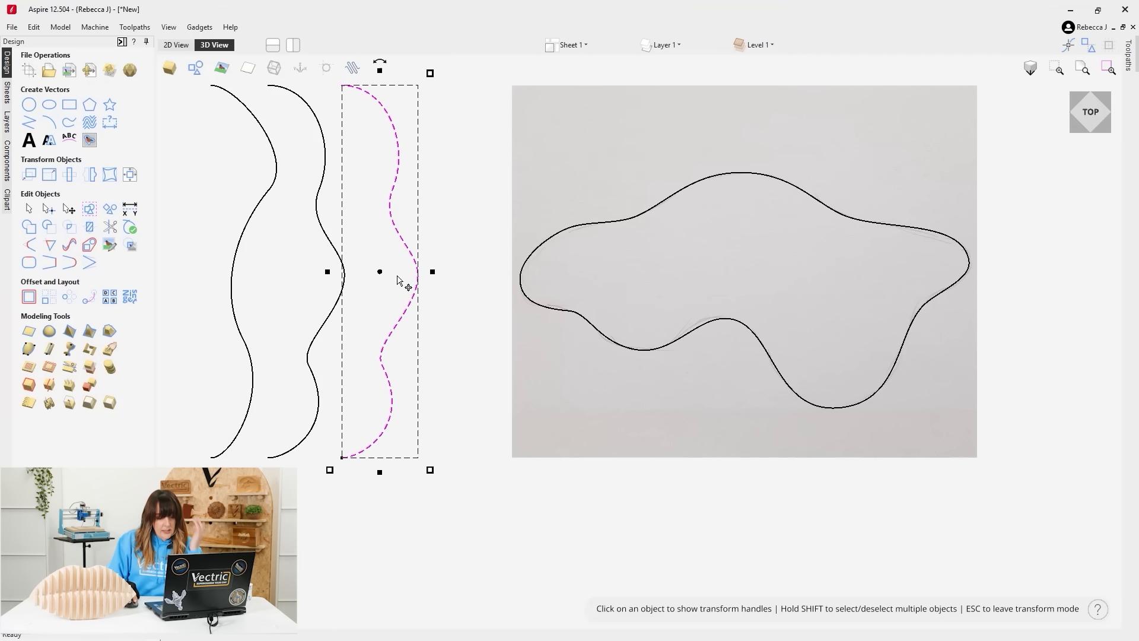
Reshape the third profile by pulling the middle node inward and the upper and lower nodes outward, with the upper handles vertical.
{"action": "key", "text": "n"}
{"action": "left_click_drag", "start_coordinate": [418, 278], "coordinate": [373, 277]}
{"action": "left_click_drag", "start_coordinate": [381, 224], "coordinate": [420, 158]}
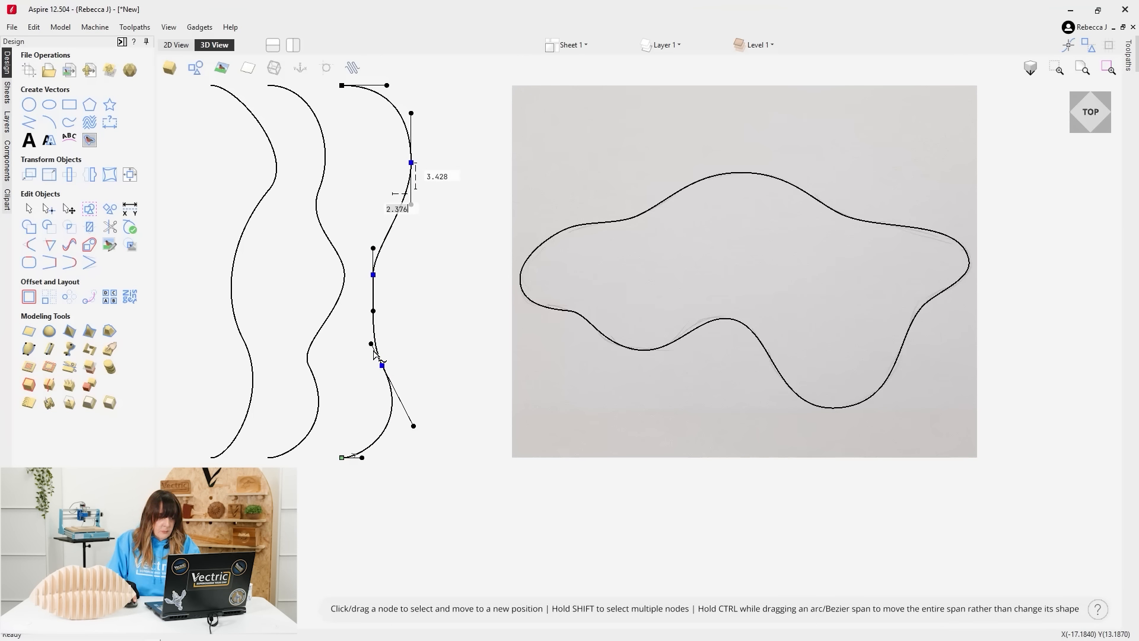
{"action": "left_click_drag", "start_coordinate": [381, 366], "coordinate": [415, 380]}
{"action": "left_click_drag", "start_coordinate": [383, 433], "coordinate": [394, 452]}
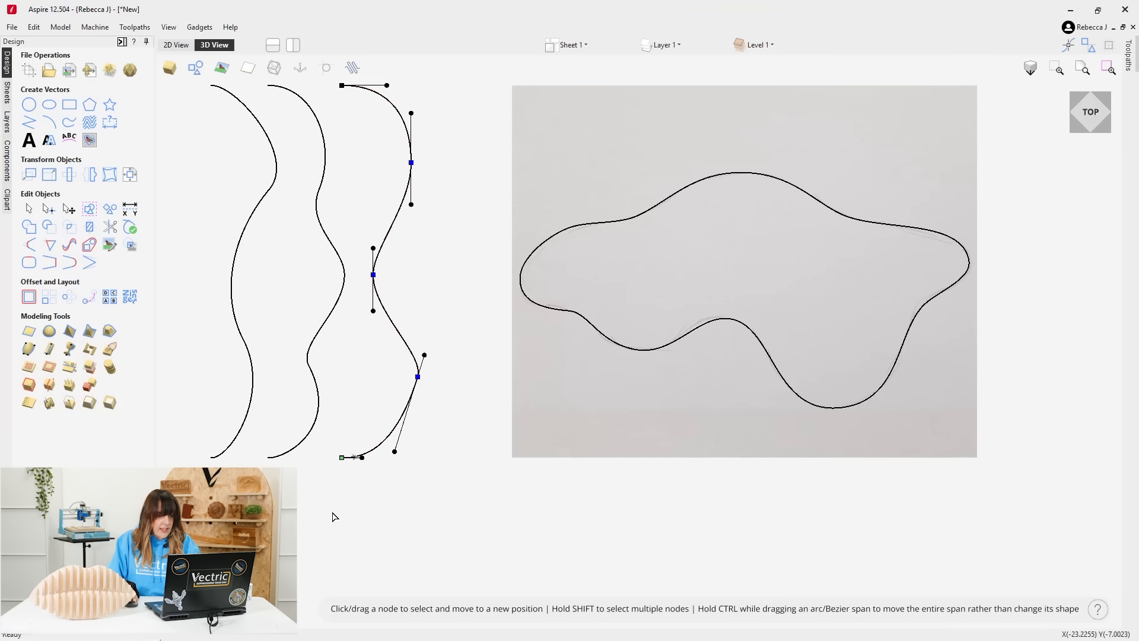
{"action": "left_click", "coordinate": [374, 424]}
{"action": "key", "text": "n"}
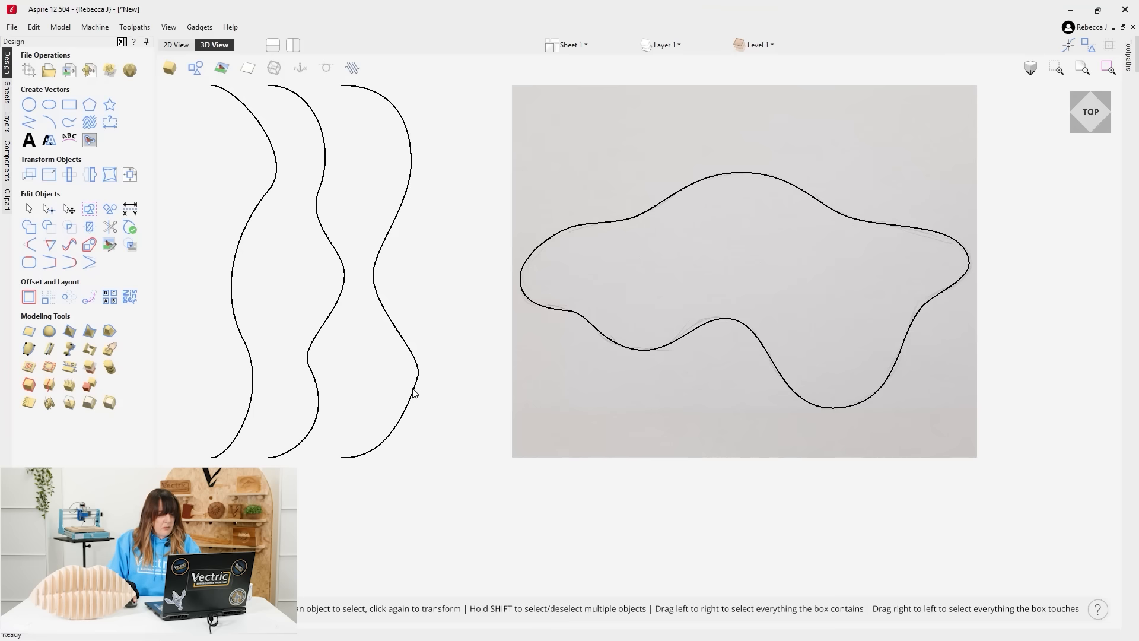
Round off the third profile's lower bulge by lowering its node slightly and readjusting both of its handles.
{"action": "left_click", "coordinate": [414, 393]}
{"action": "key", "text": "n"}
{"action": "scroll", "coordinate": [409, 436], "scroll_direction": "up", "scroll_amount": 3}
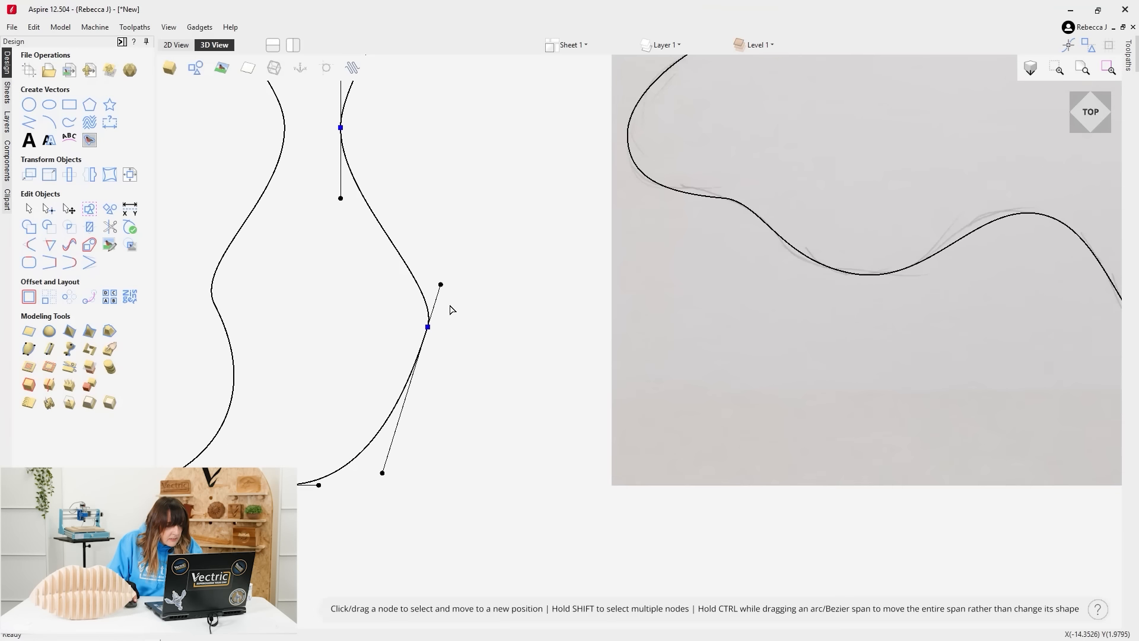
{"action": "left_click_drag", "start_coordinate": [440, 285], "coordinate": [448, 247]}
{"action": "left_click_drag", "start_coordinate": [428, 327], "coordinate": [420, 354]}
{"action": "left_click_drag", "start_coordinate": [382, 501], "coordinate": [401, 445]}
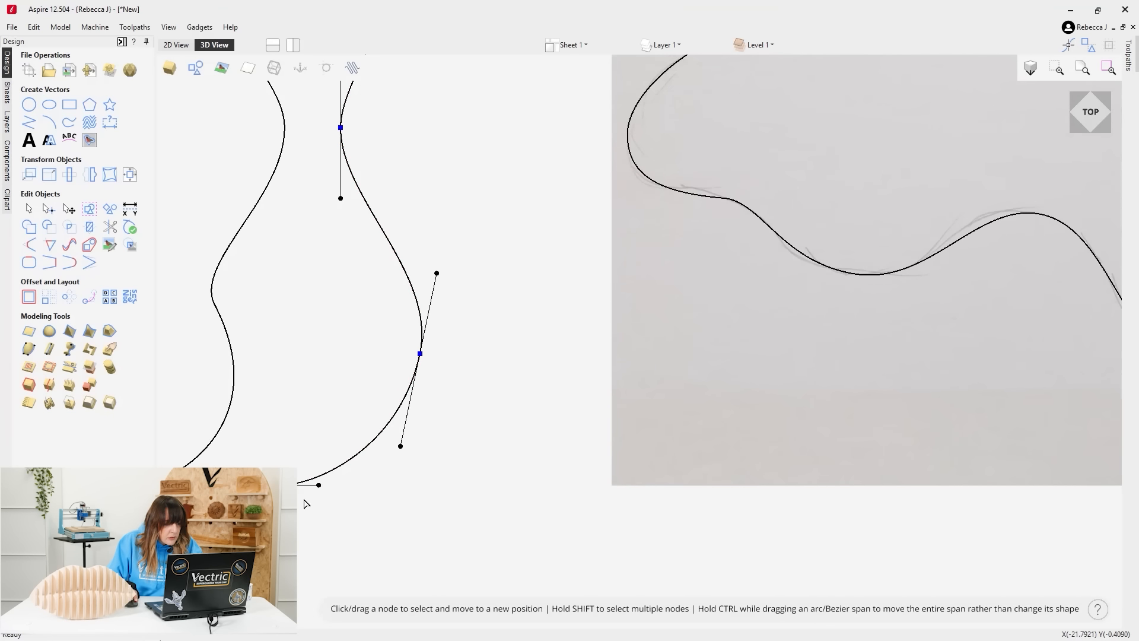
{"action": "scroll", "coordinate": [309, 463], "scroll_direction": "down", "scroll_amount": 3}
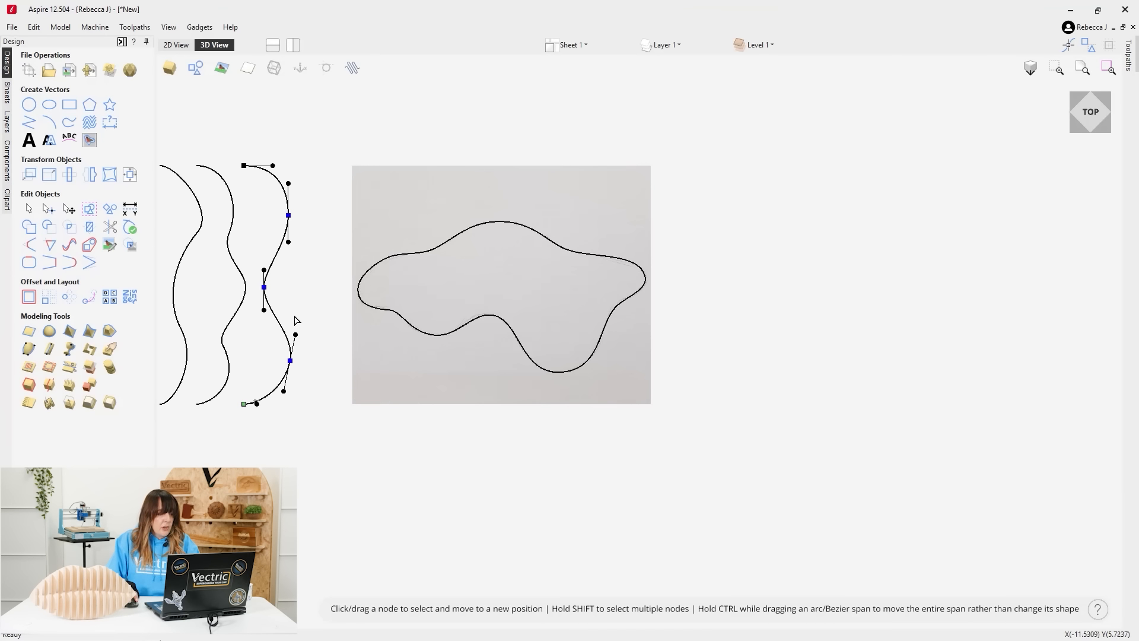
Duplicate the third wavy profile to its right to start a fourth one.
{"action": "left_click", "coordinate": [325, 300]}
{"action": "scroll", "coordinate": [392, 310], "scroll_direction": "down", "scroll_amount": 2}
{"action": "key", "text": "n"}
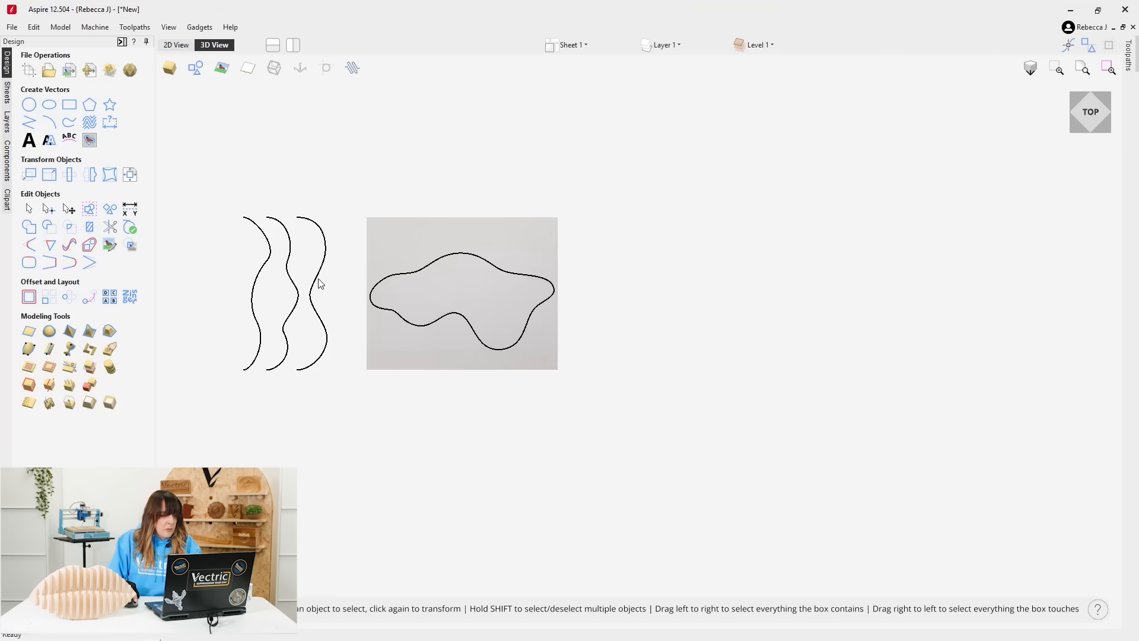
{"action": "left_click", "coordinate": [320, 278]}
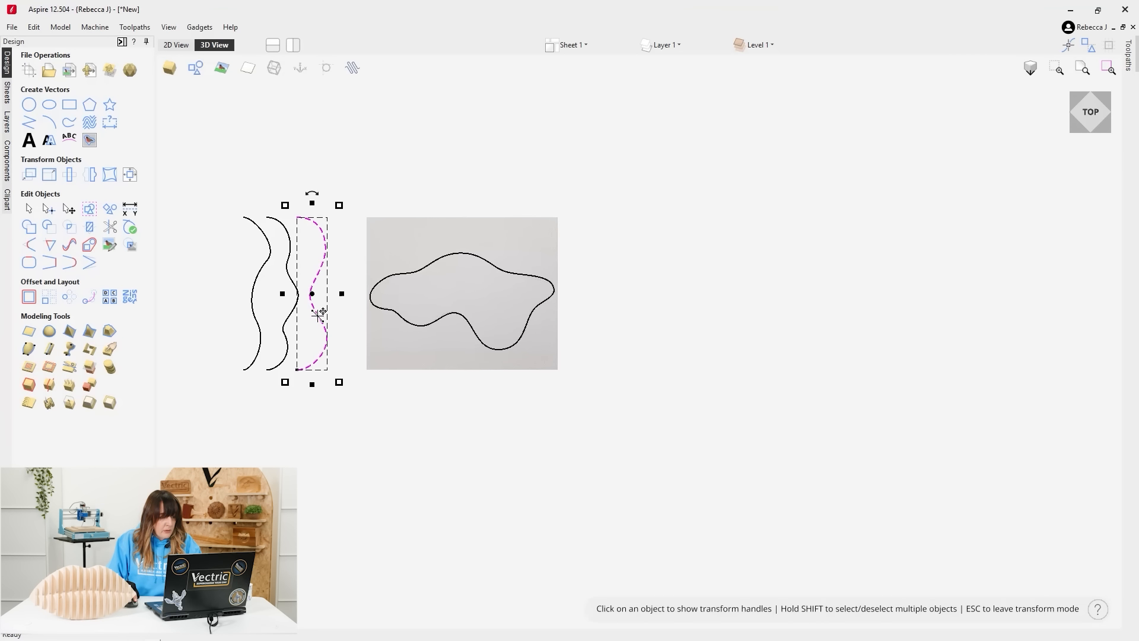
{"action": "left_click_drag", "start_coordinate": [315, 279], "coordinate": [349, 284]}
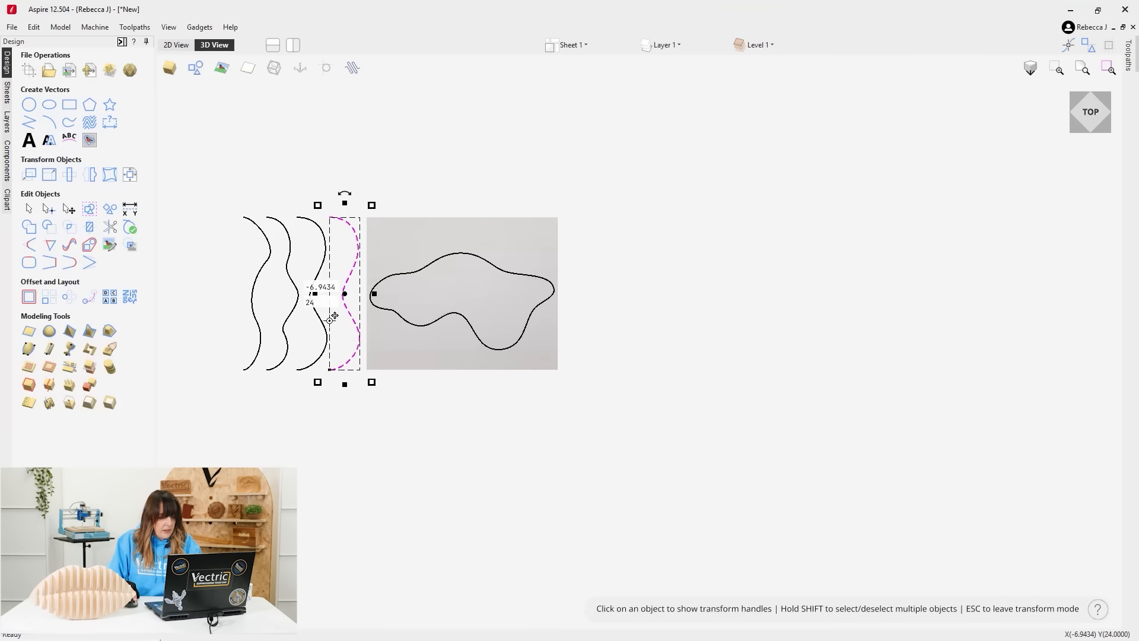
Delete the middle node of the fourth profile.
{"action": "key", "text": "n"}
{"action": "scroll", "coordinate": [289, 338], "scroll_direction": "up", "scroll_amount": 3}
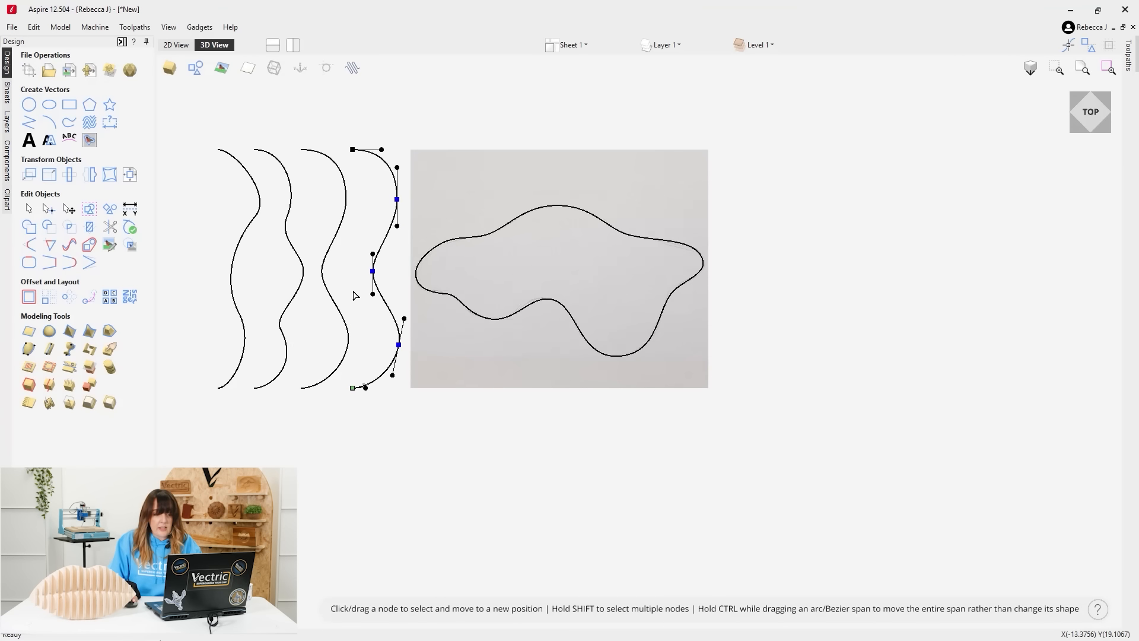
{"action": "scroll", "coordinate": [363, 274], "scroll_direction": "up", "scroll_amount": 3}
{"action": "key", "text": "d"}
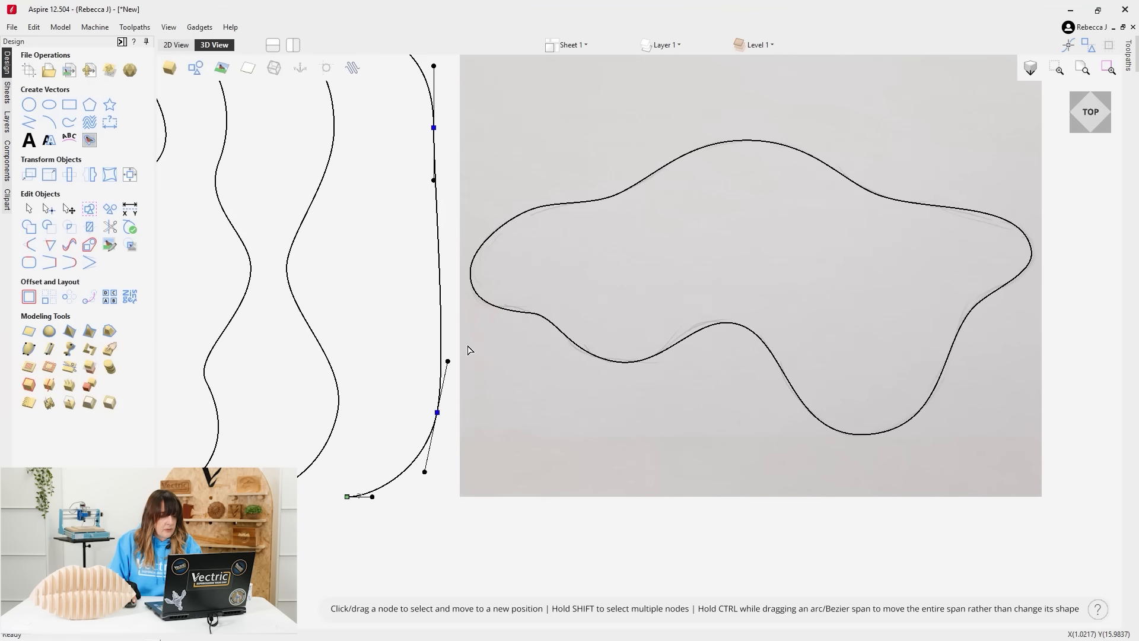
Reshape the fourth profile by moving its upper node inward and down, its lower node outward and down, and bending the span between them inward.
{"action": "left_click_drag", "start_coordinate": [433, 128], "coordinate": [411, 162]}
{"action": "left_click_drag", "start_coordinate": [411, 100], "coordinate": [442, 93]}
{"action": "left_click_drag", "start_coordinate": [448, 360], "coordinate": [402, 277]}
{"action": "left_click_drag", "start_coordinate": [438, 413], "coordinate": [485, 448]}
{"action": "left_click_drag", "start_coordinate": [383, 234], "coordinate": [400, 300]}
{"action": "scroll", "coordinate": [398, 313], "scroll_direction": "down", "scroll_amount": 3}
{"action": "left_click", "coordinate": [365, 298]}
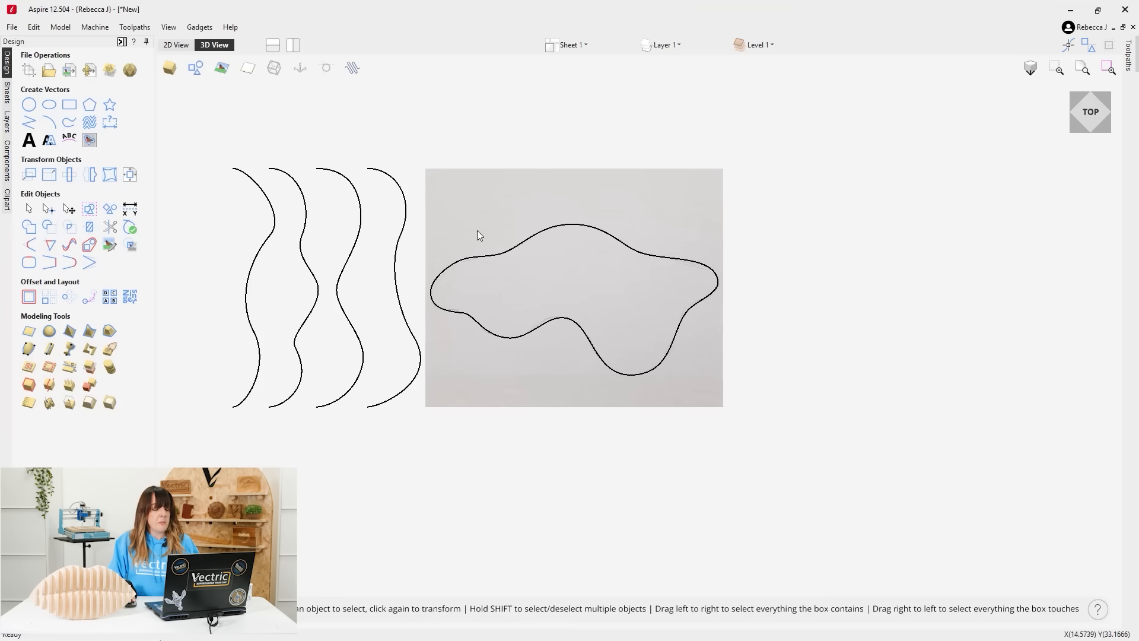
Show the 2D and 3D views stacked and select the outline's upper curve.
{"action": "left_click", "coordinate": [268, 50]}
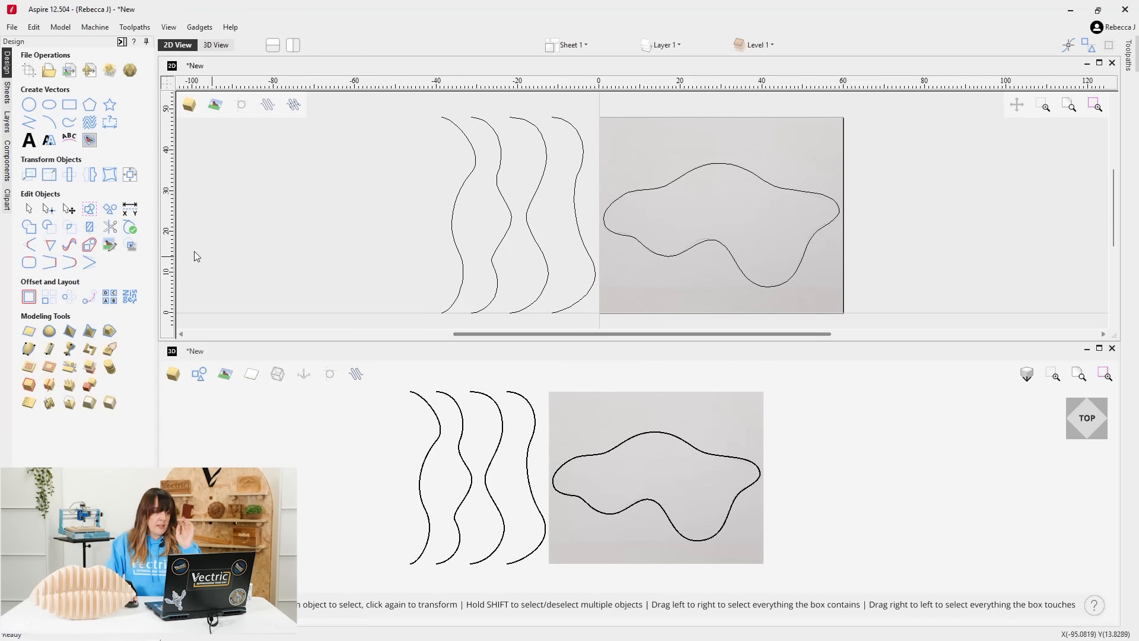
{"action": "left_click", "coordinate": [711, 168]}
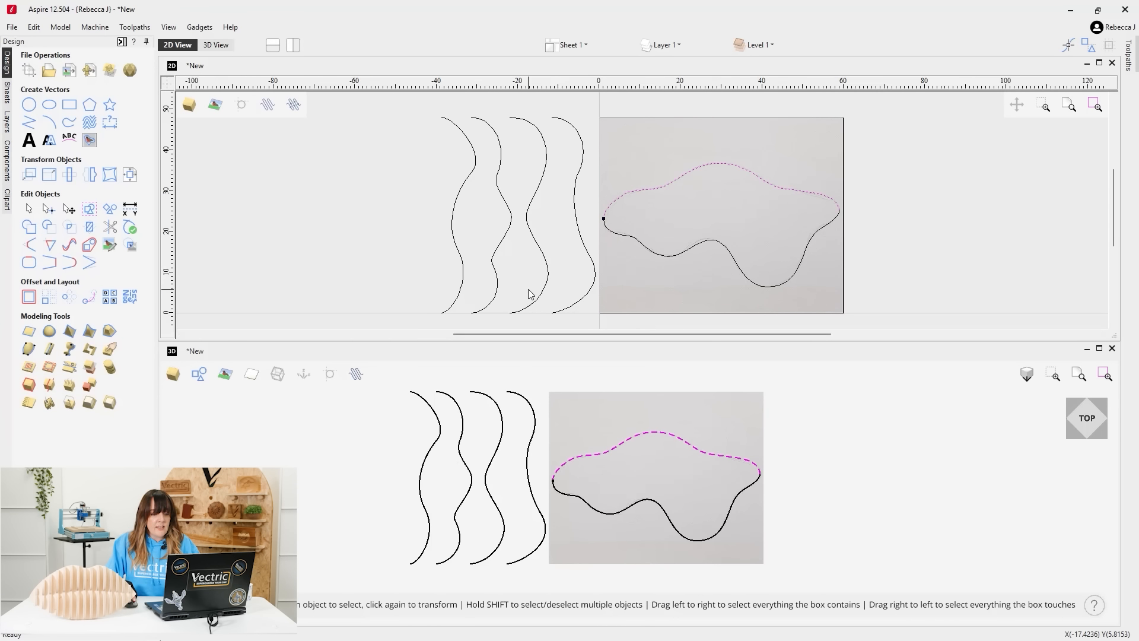
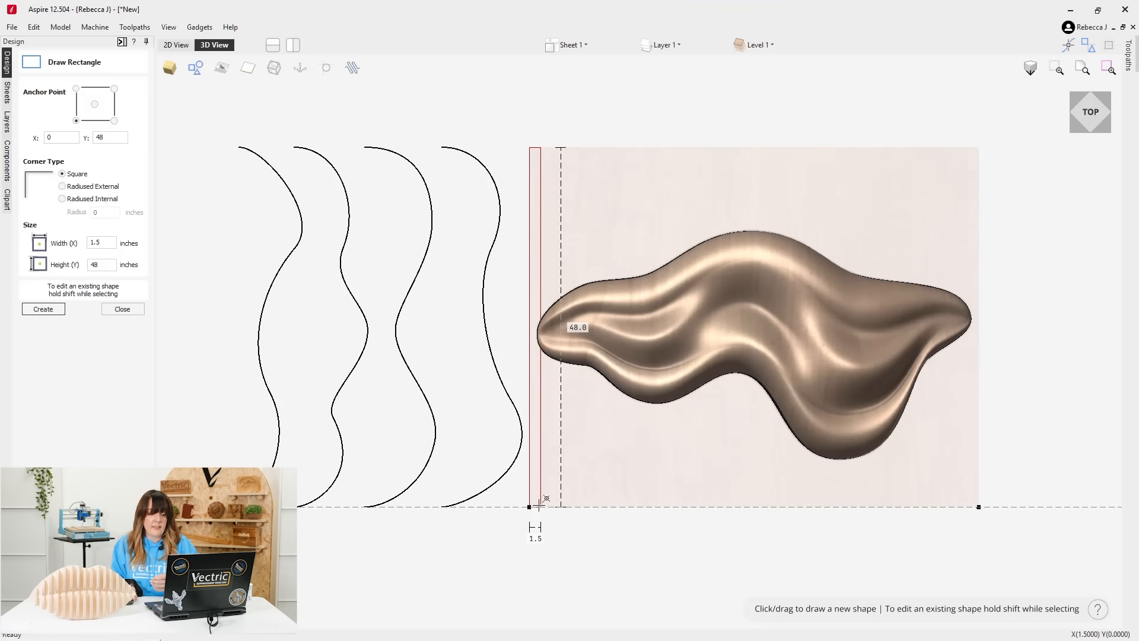
Draw a square-cornered rectangle 0.36 inches wide and 48 inches high from the material's lower-left corner at X 0, Y 0.
{"action": "left_click_drag", "start_coordinate": [539, 505], "coordinate": [539, 506]}
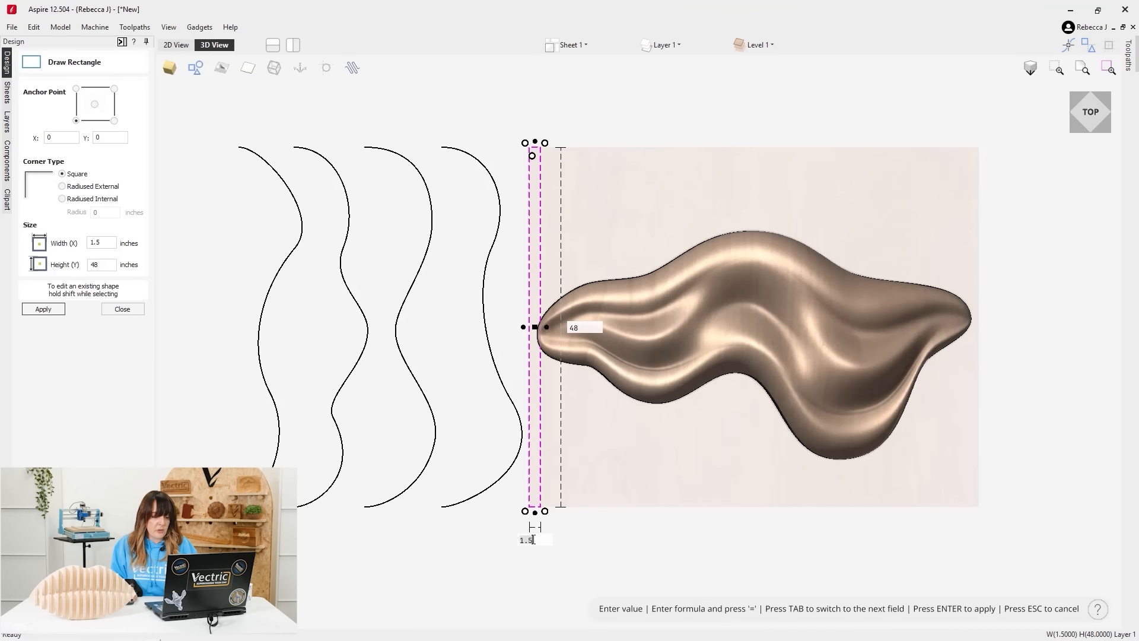
{"action": "type", "text": "0."}
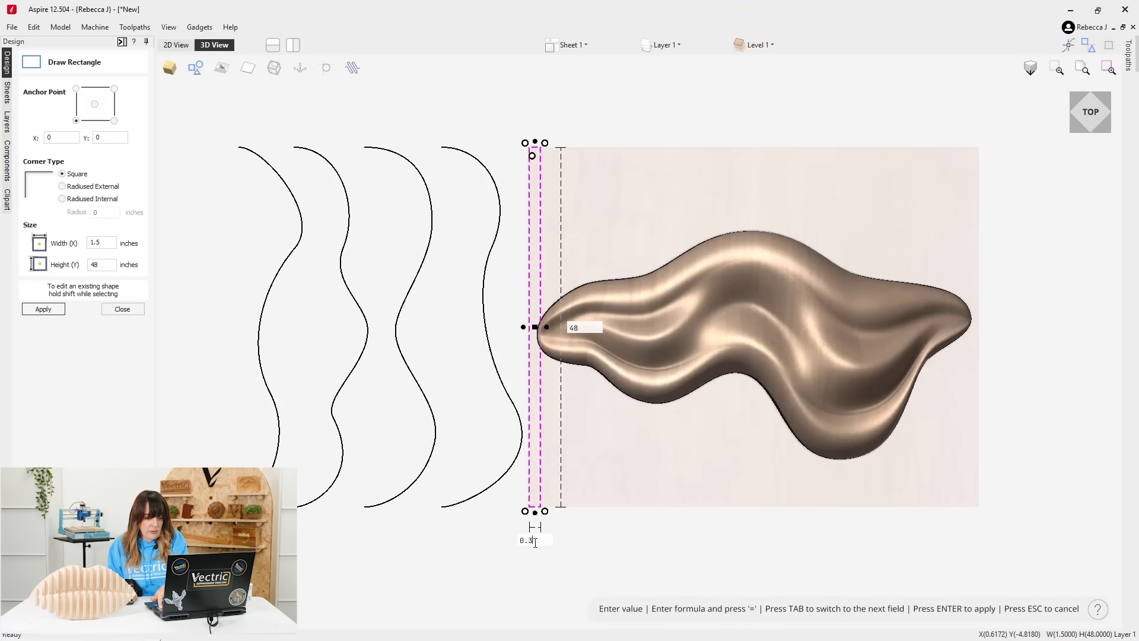
{"action": "type", "text": "36"}
{"action": "key", "text": "Return"}
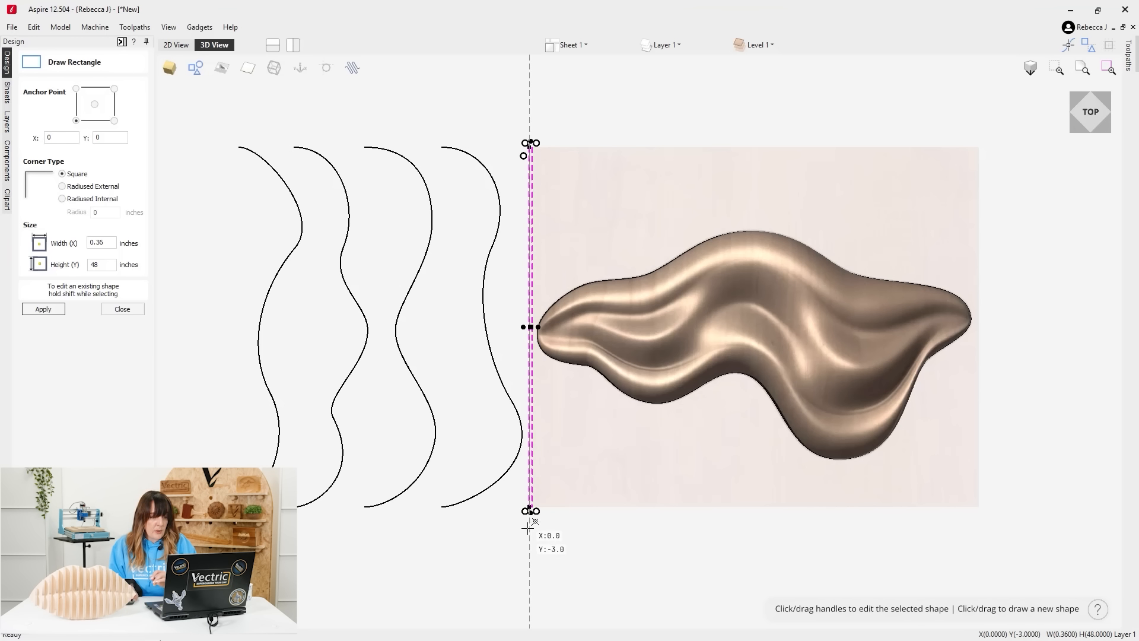
{"action": "left_click", "coordinate": [122, 312]}
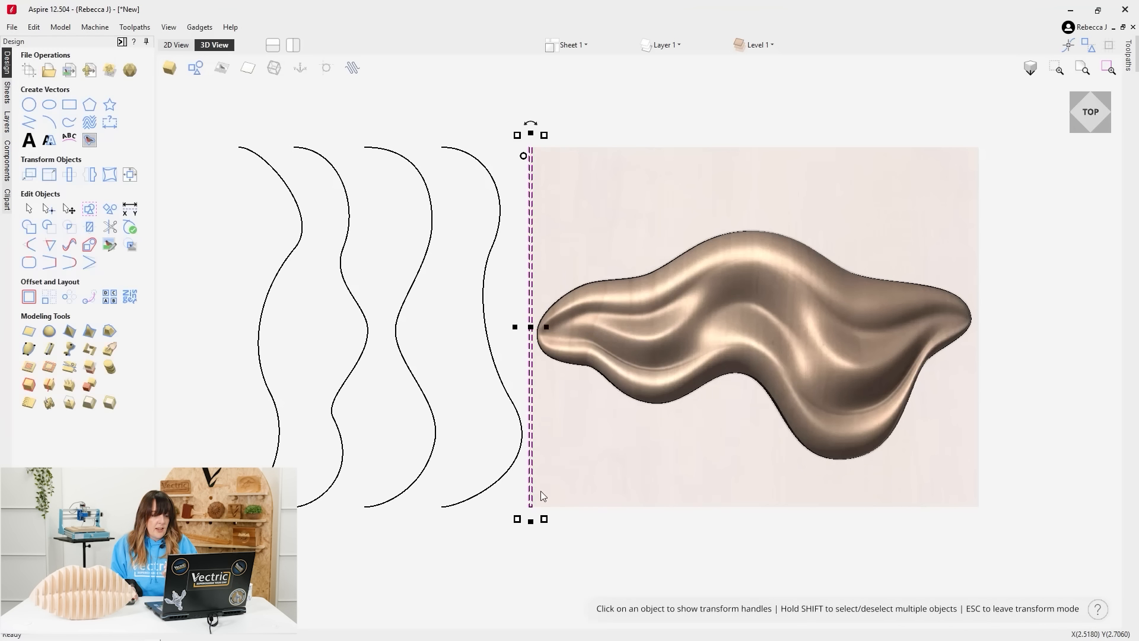
Move the narrow strip sideways so its right edge just overlaps the left tip of the wavy model.
{"action": "scroll", "coordinate": [541, 500], "scroll_direction": "up", "scroll_amount": 4}
{"action": "scroll", "coordinate": [541, 500], "scroll_direction": "up", "scroll_amount": 1}
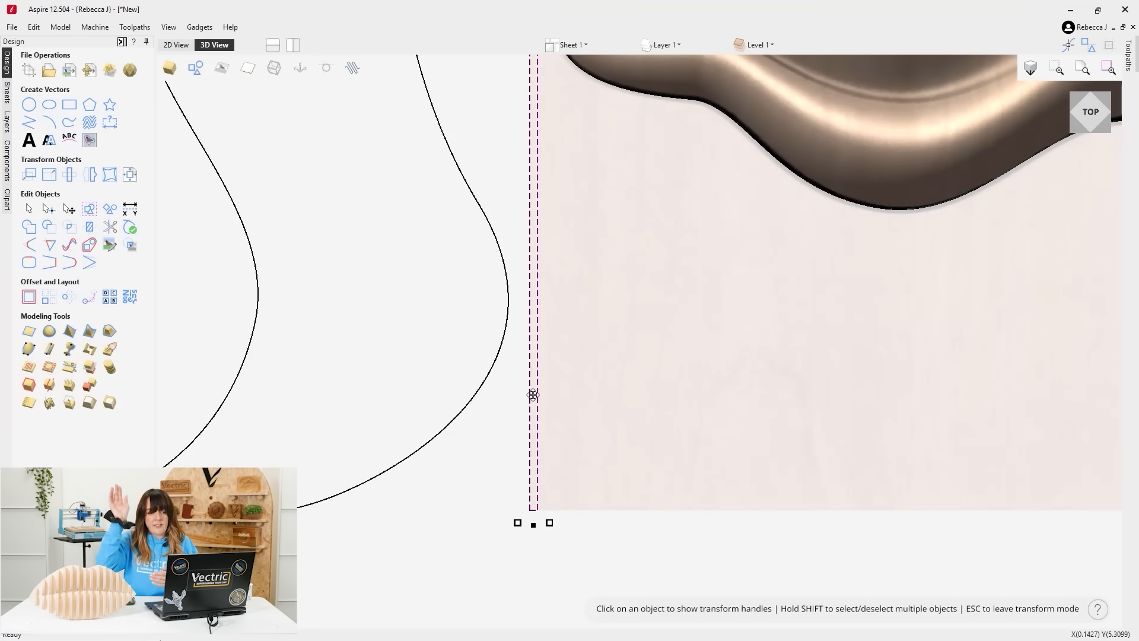
{"action": "scroll", "coordinate": [544, 425], "scroll_direction": "down", "scroll_amount": 5}
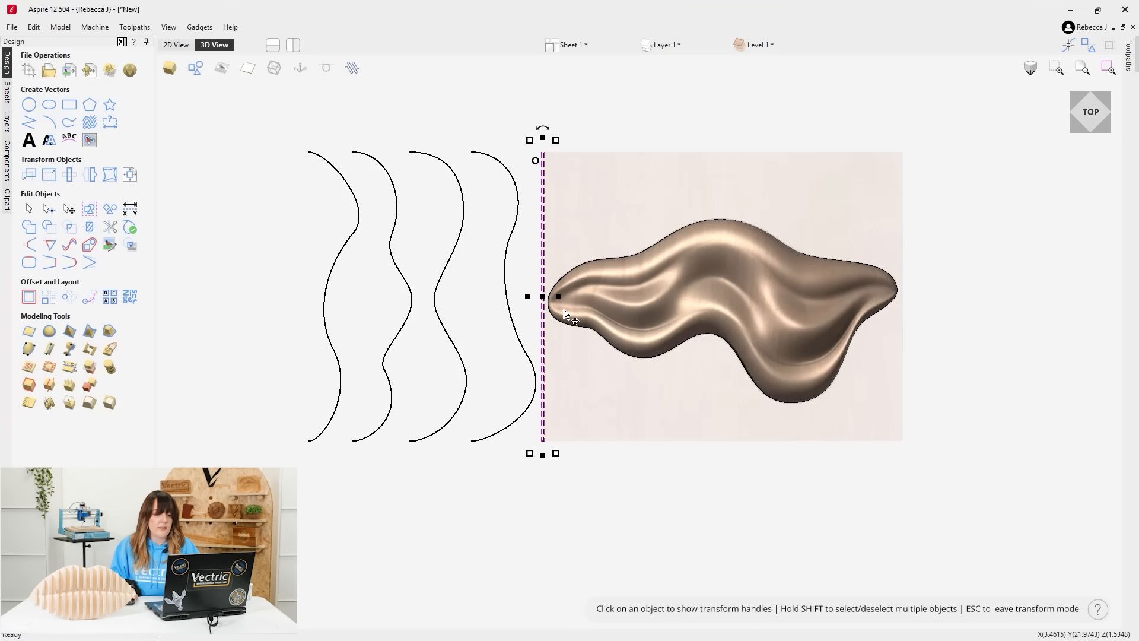
{"action": "scroll", "coordinate": [543, 315], "scroll_direction": "up", "scroll_amount": 2}
{"action": "scroll", "coordinate": [541, 314], "scroll_direction": "up", "scroll_amount": 2}
{"action": "left_click_drag", "start_coordinate": [544, 319], "coordinate": [553, 320]}
{"action": "scroll", "coordinate": [564, 293], "scroll_direction": "up", "scroll_amount": 2}
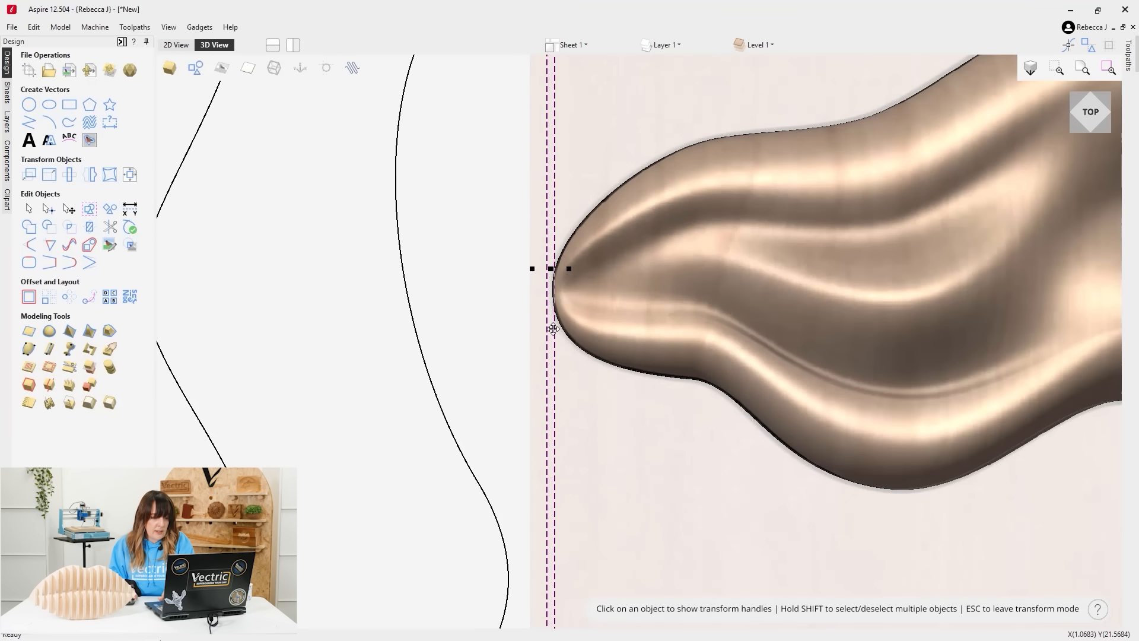
{"action": "scroll", "coordinate": [555, 332], "scroll_direction": "down", "scroll_amount": 5}
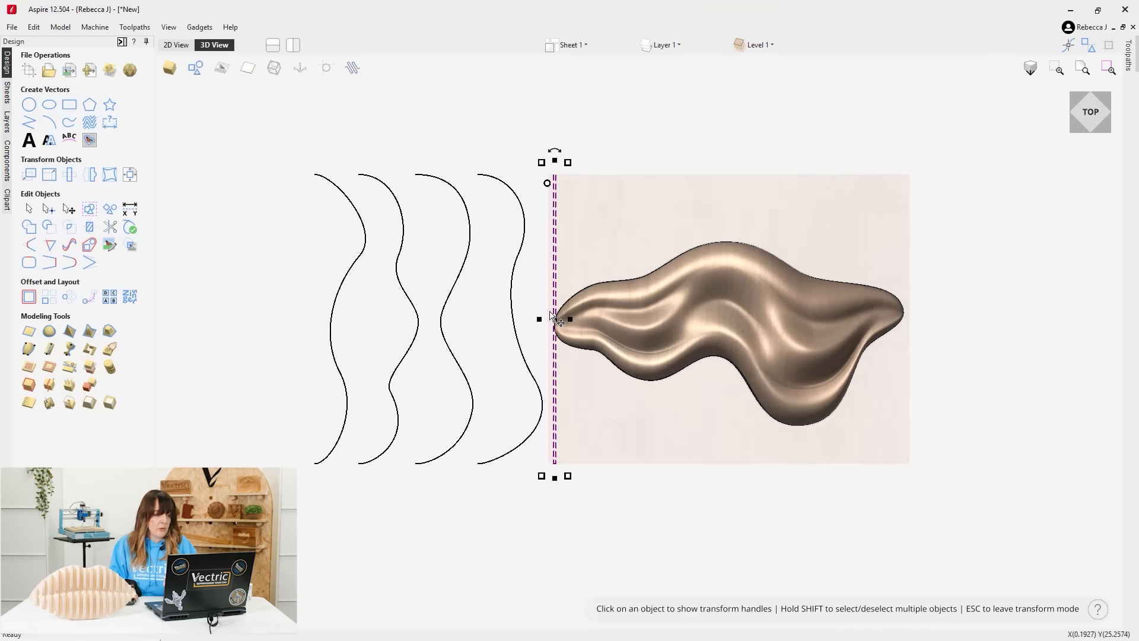
Array copy the strip into 1 row and 82 columns with an X gap of 0.36 inches.
{"action": "left_click", "coordinate": [44, 303]}
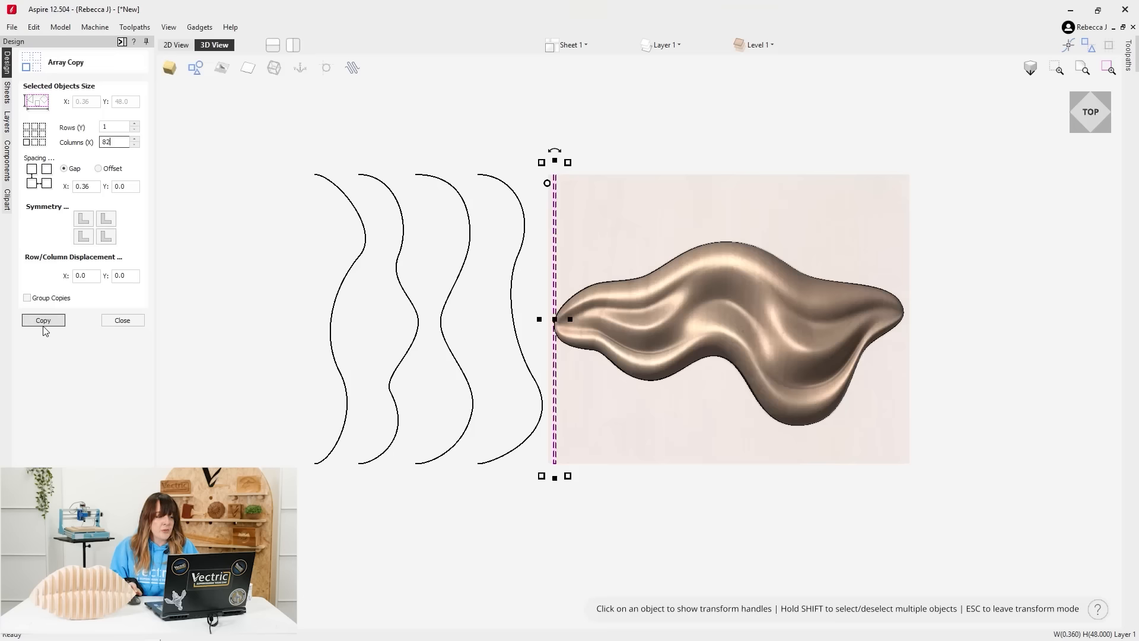
{"action": "left_click", "coordinate": [44, 324]}
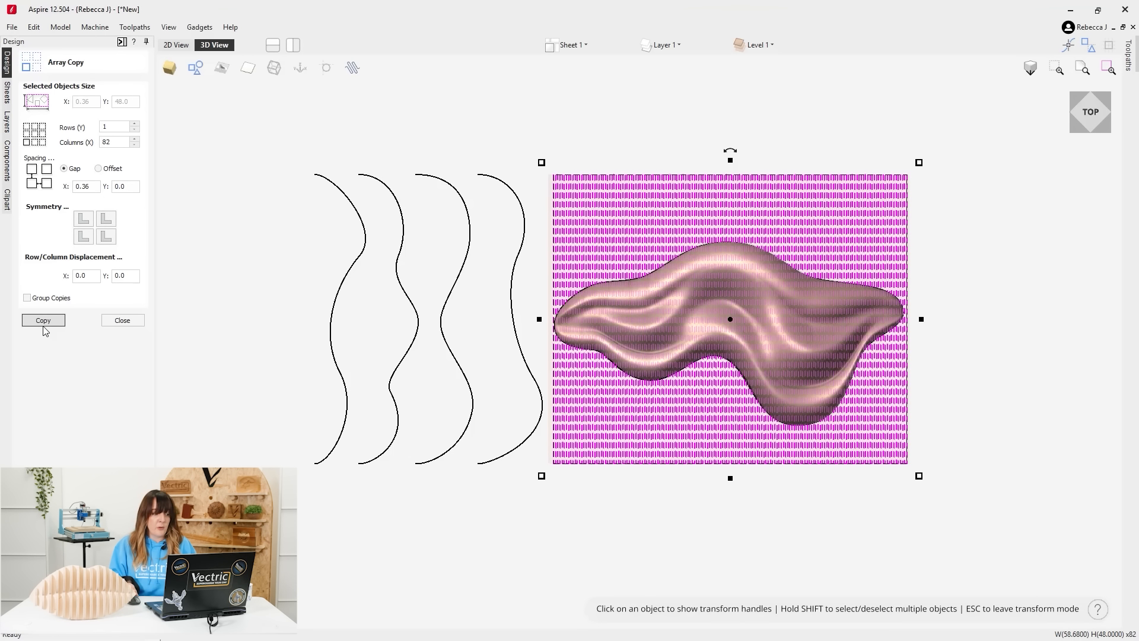
{"action": "left_click", "coordinate": [123, 320]}
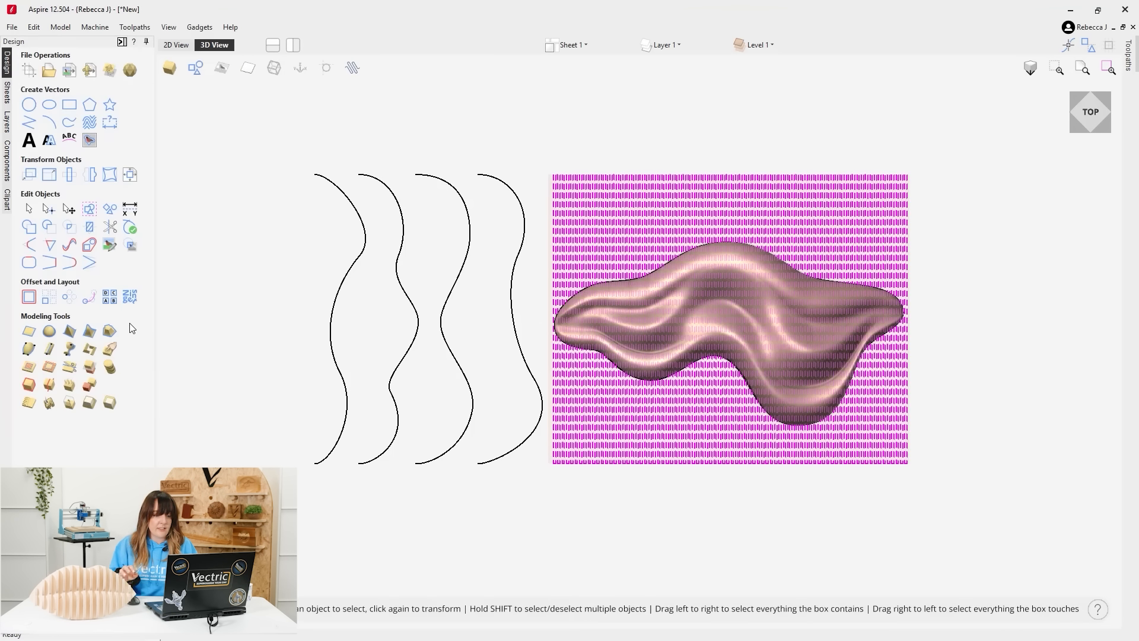
Reselect all the strips across the material and clear the wavy component's area outside them.
{"action": "scroll", "coordinate": [652, 262], "scroll_direction": "up", "scroll_amount": 5}
{"action": "scroll", "coordinate": [624, 214], "scroll_direction": "down", "scroll_amount": 1}
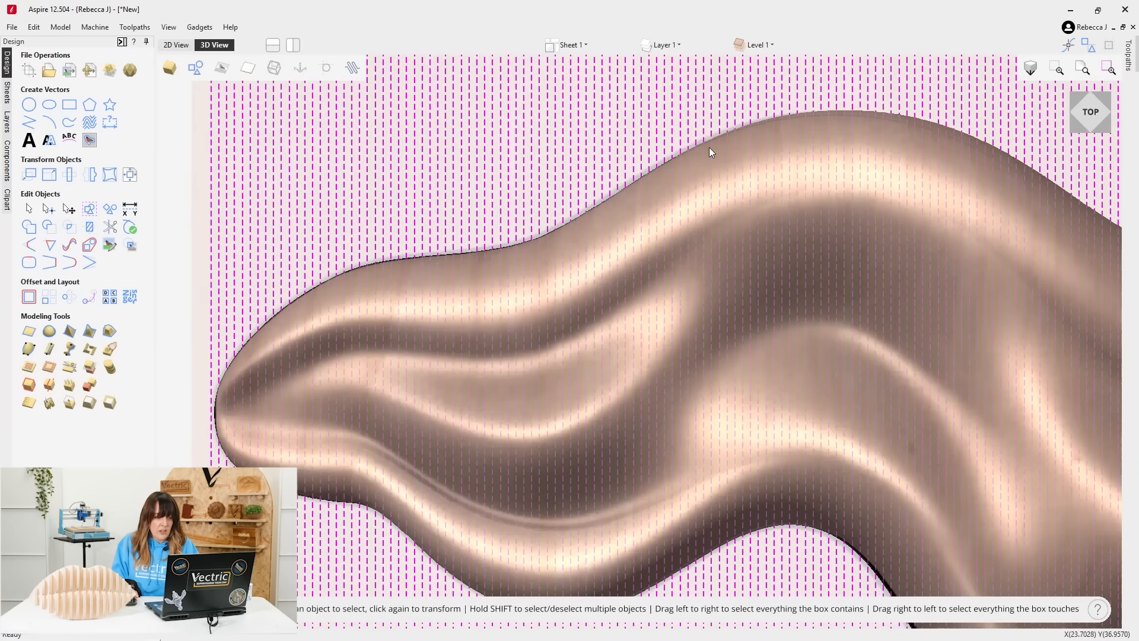
{"action": "scroll", "coordinate": [465, 124], "scroll_direction": "down", "scroll_amount": 2}
{"action": "scroll", "coordinate": [472, 337], "scroll_direction": "down", "scroll_amount": 1}
{"action": "scroll", "coordinate": [473, 337], "scroll_direction": "down", "scroll_amount": 1}
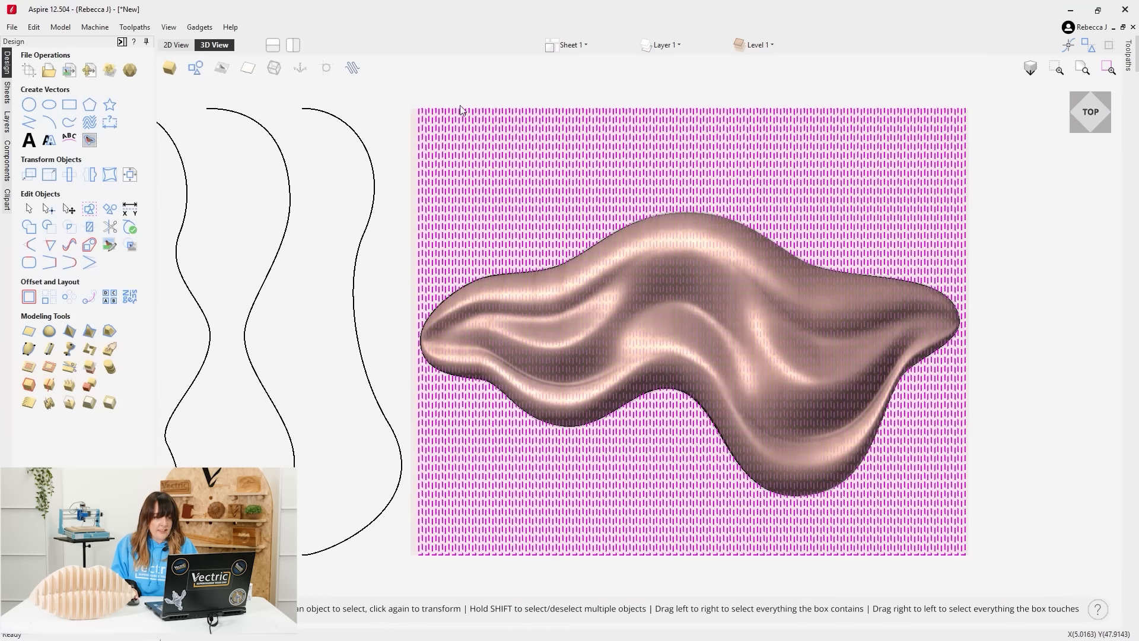
{"action": "left_click", "coordinate": [591, 585]}
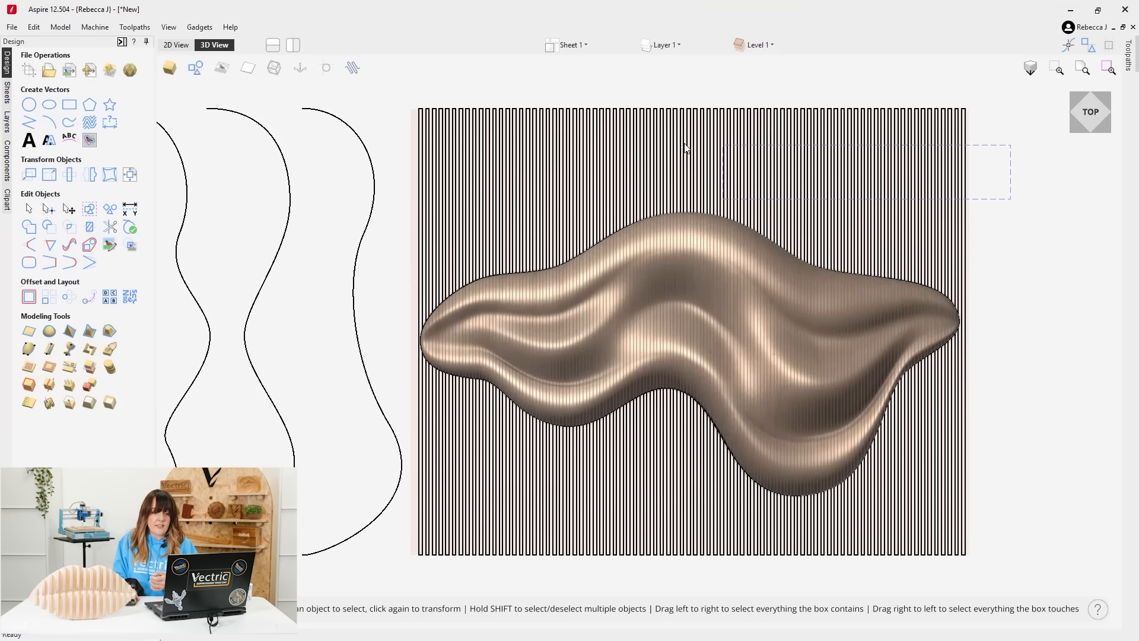
{"action": "left_click_drag", "start_coordinate": [436, 121], "coordinate": [407, 116]}
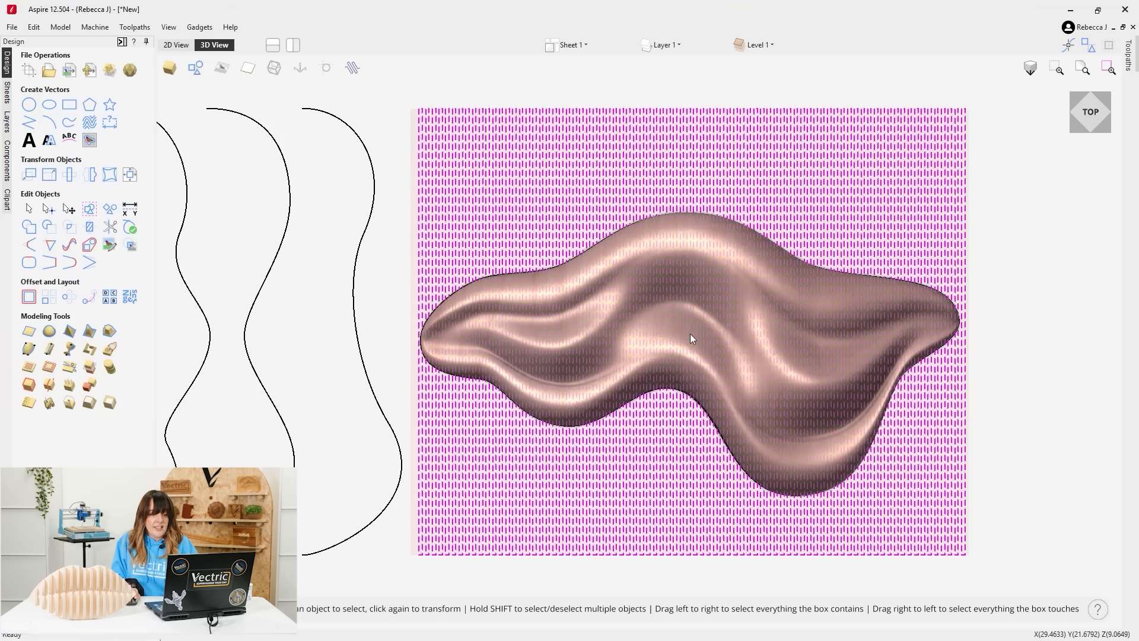
{"action": "scroll", "coordinate": [677, 235], "scroll_direction": "up", "scroll_amount": 8}
{"action": "scroll", "coordinate": [680, 240], "scroll_direction": "up", "scroll_amount": 3}
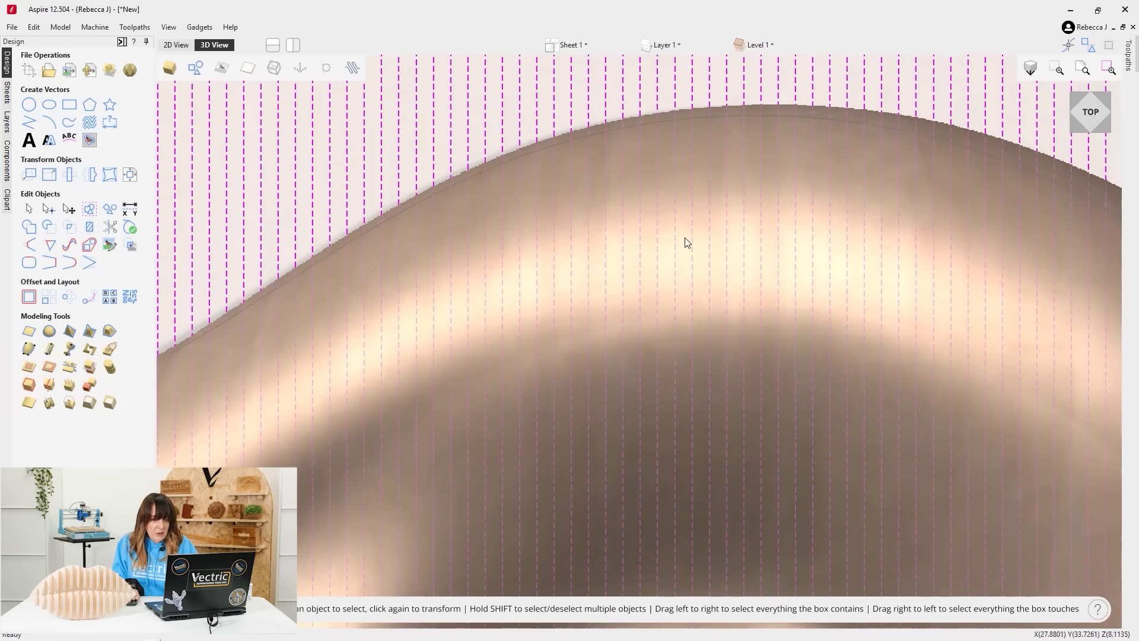
{"action": "scroll", "coordinate": [623, 211], "scroll_direction": "down", "scroll_amount": 10}
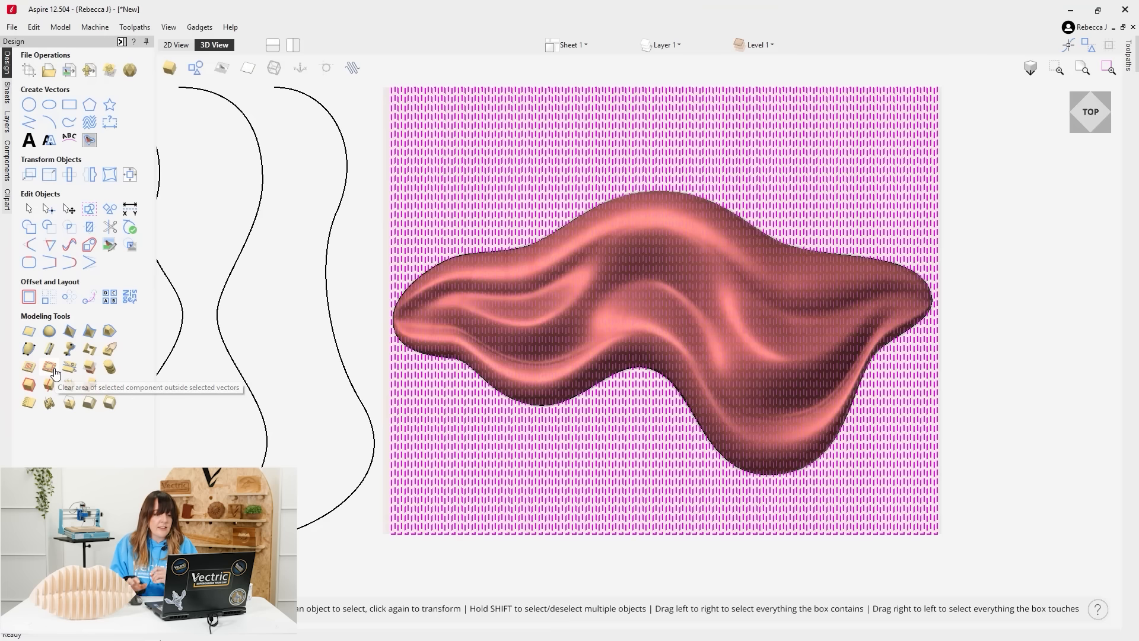
{"action": "left_click", "coordinate": [55, 373]}
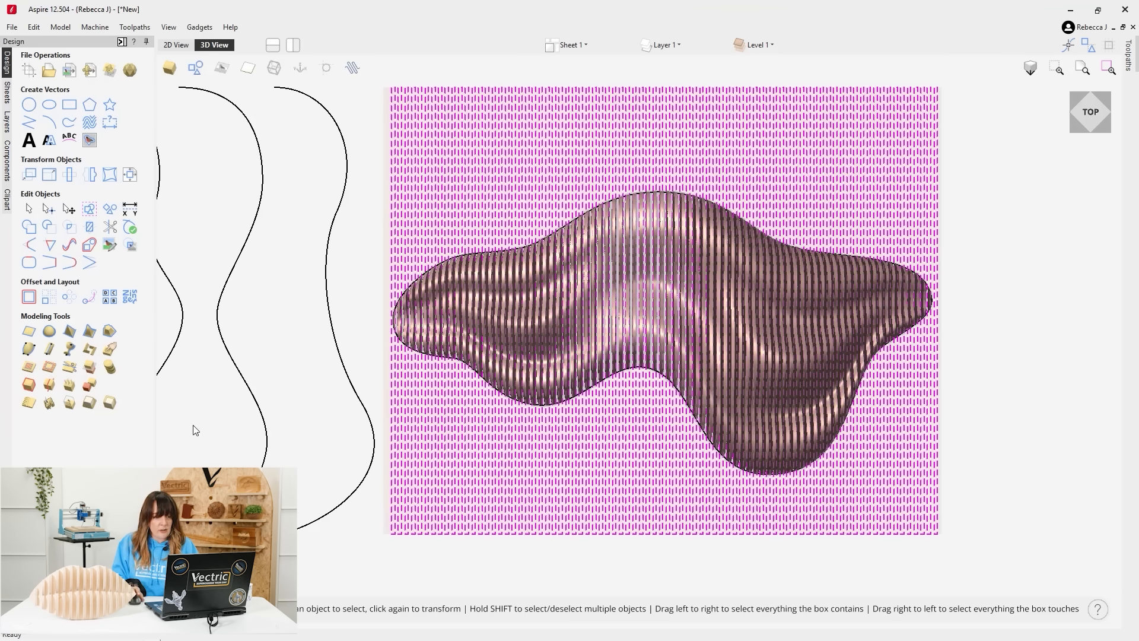
Hide the vectors and examine the slatted model from several angles, ending in the top view.
{"action": "left_click", "coordinate": [196, 70]}
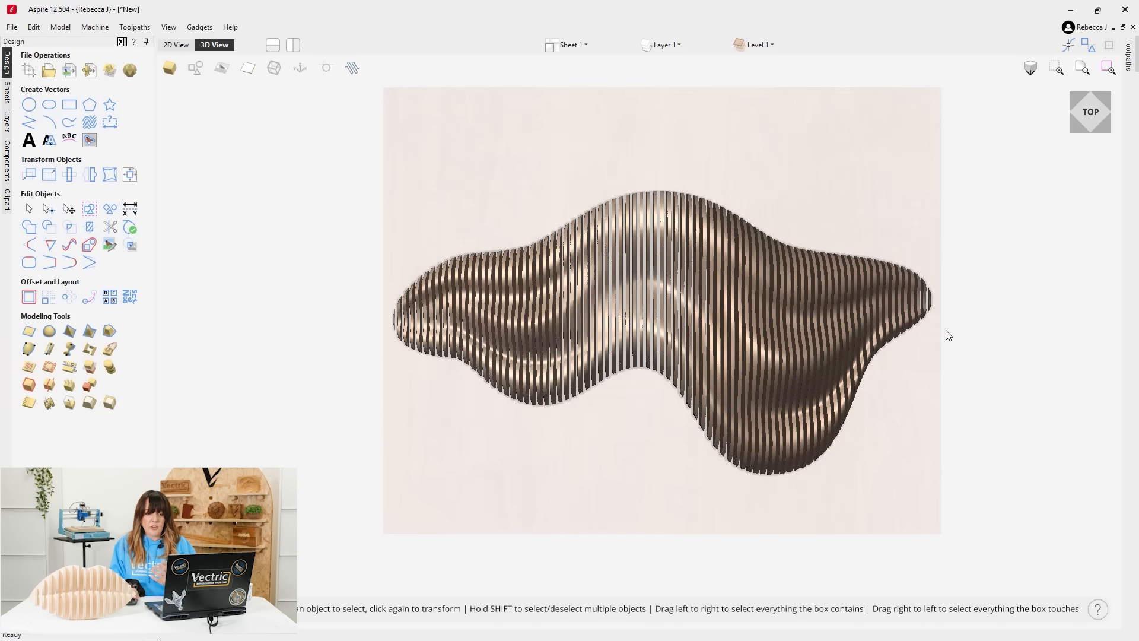
{"action": "left_click_drag", "start_coordinate": [934, 326], "coordinate": [672, 450]}
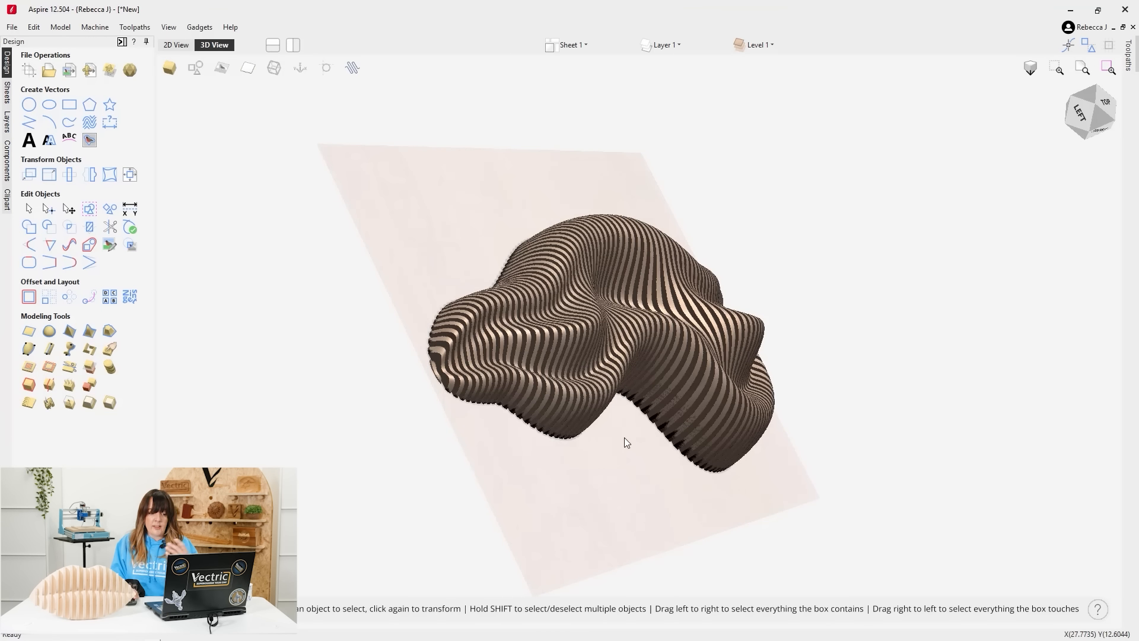
{"action": "left_click_drag", "start_coordinate": [624, 438], "coordinate": [556, 447]}
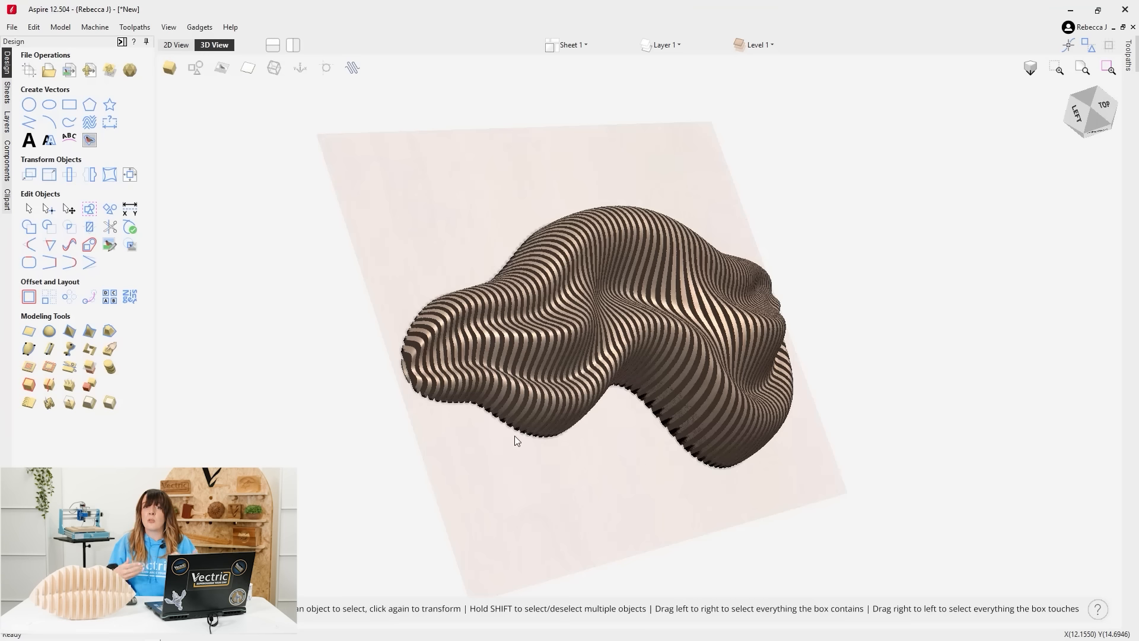
{"action": "left_click_drag", "start_coordinate": [567, 470], "coordinate": [585, 269]}
{"action": "left_click_drag", "start_coordinate": [486, 191], "coordinate": [669, 480]}
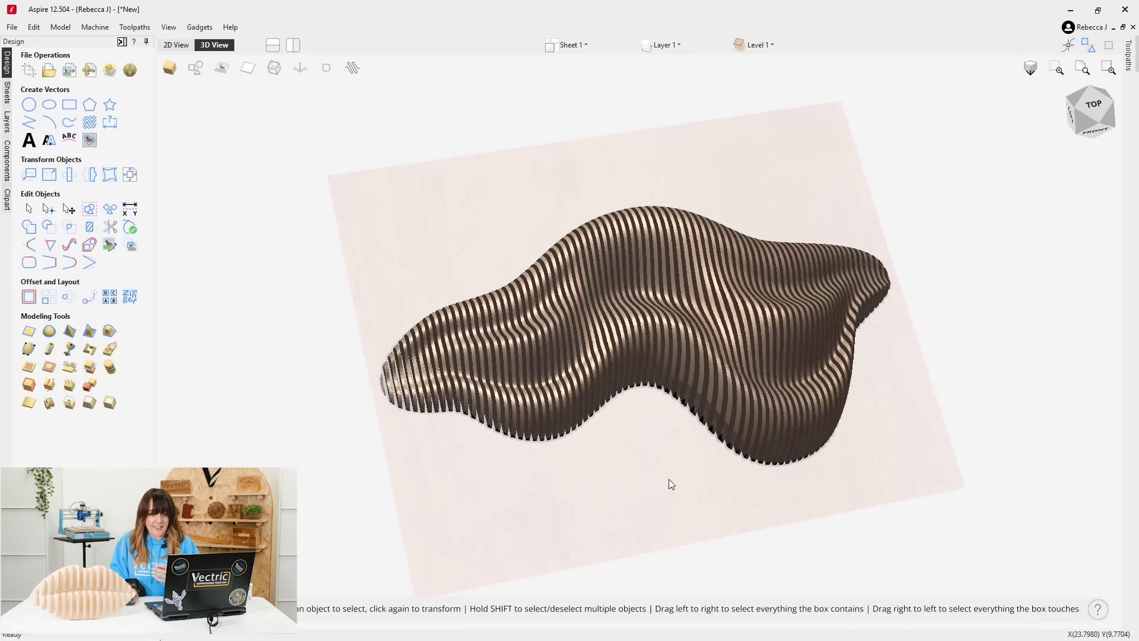
{"action": "left_click", "coordinate": [1093, 106]}
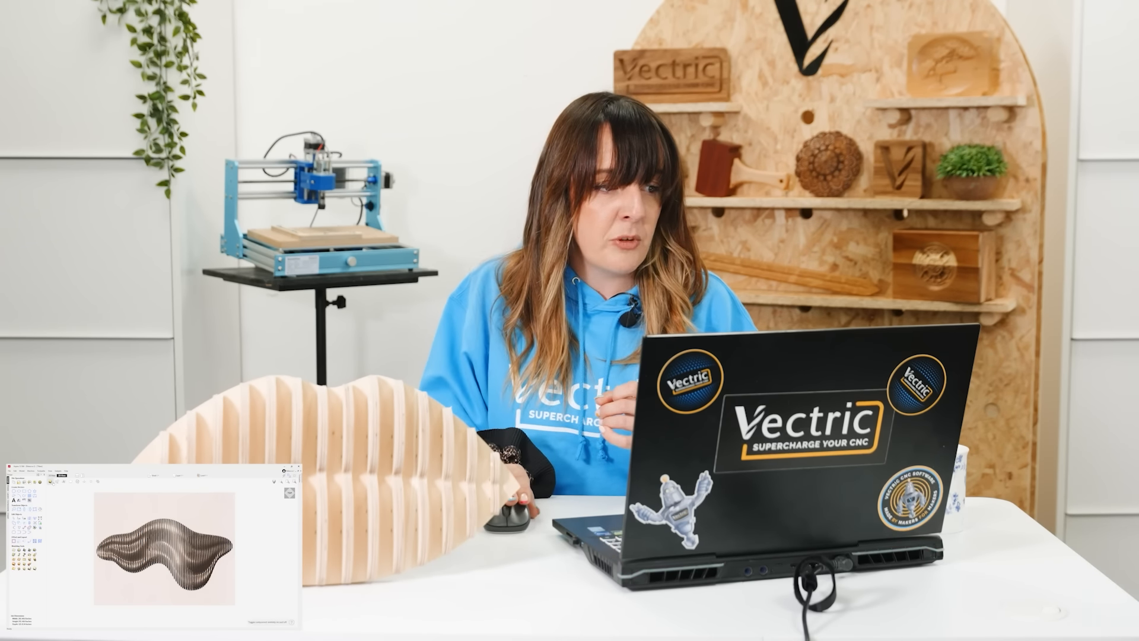
Hide the 3D model, show the vectors again, and deselect the strips.
{"action": "left_click", "coordinate": [170, 69]}
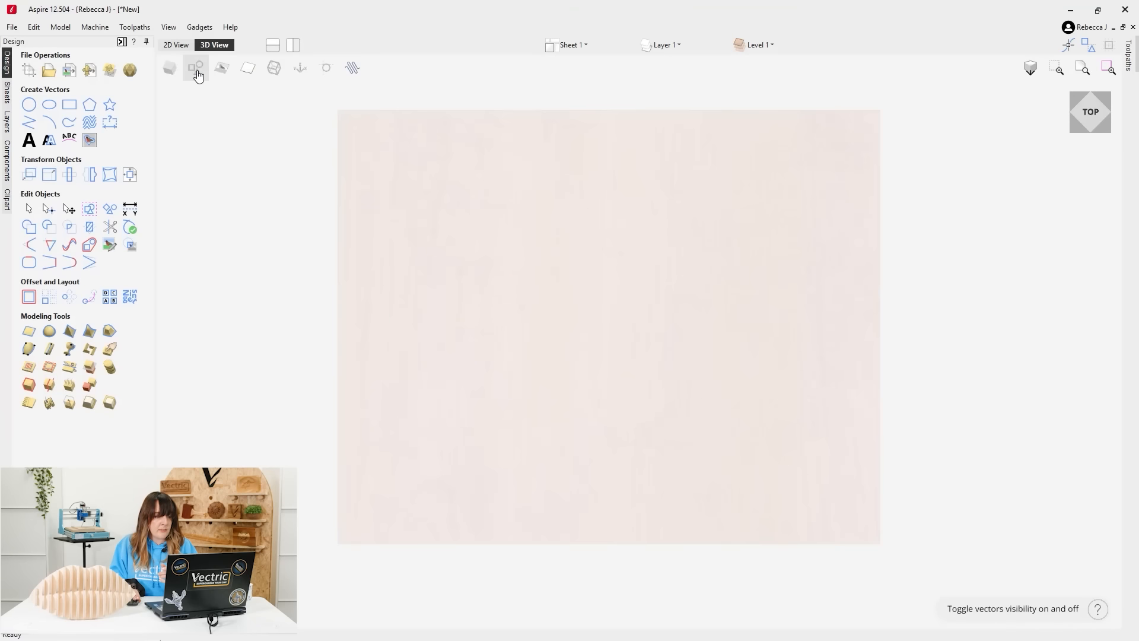
{"action": "left_click", "coordinate": [195, 69]}
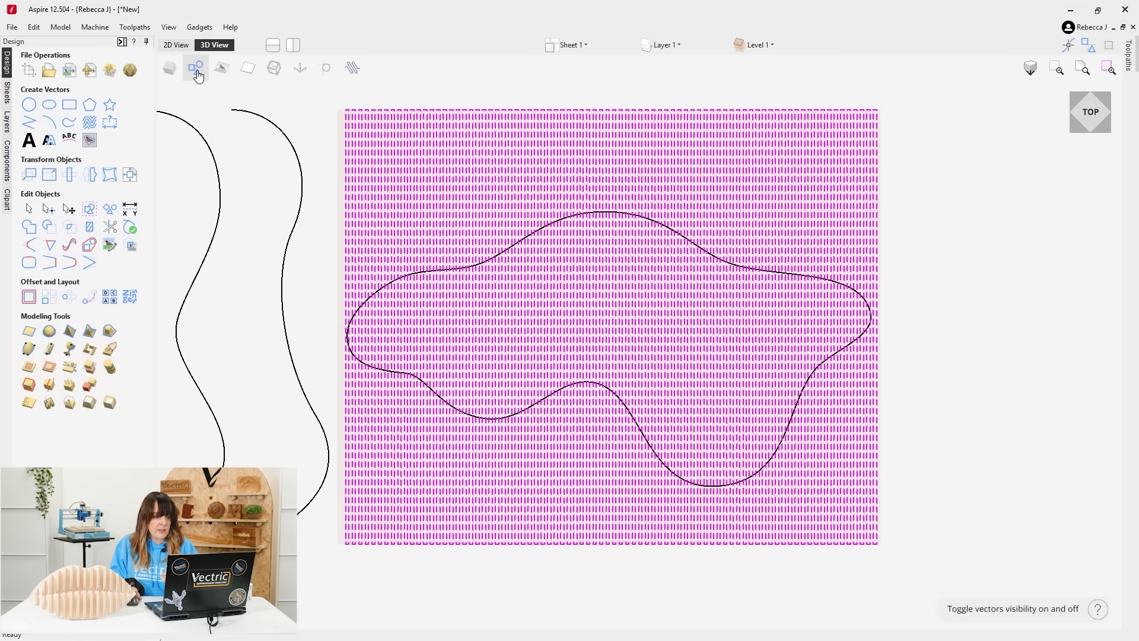
{"action": "left_click", "coordinate": [917, 155]}
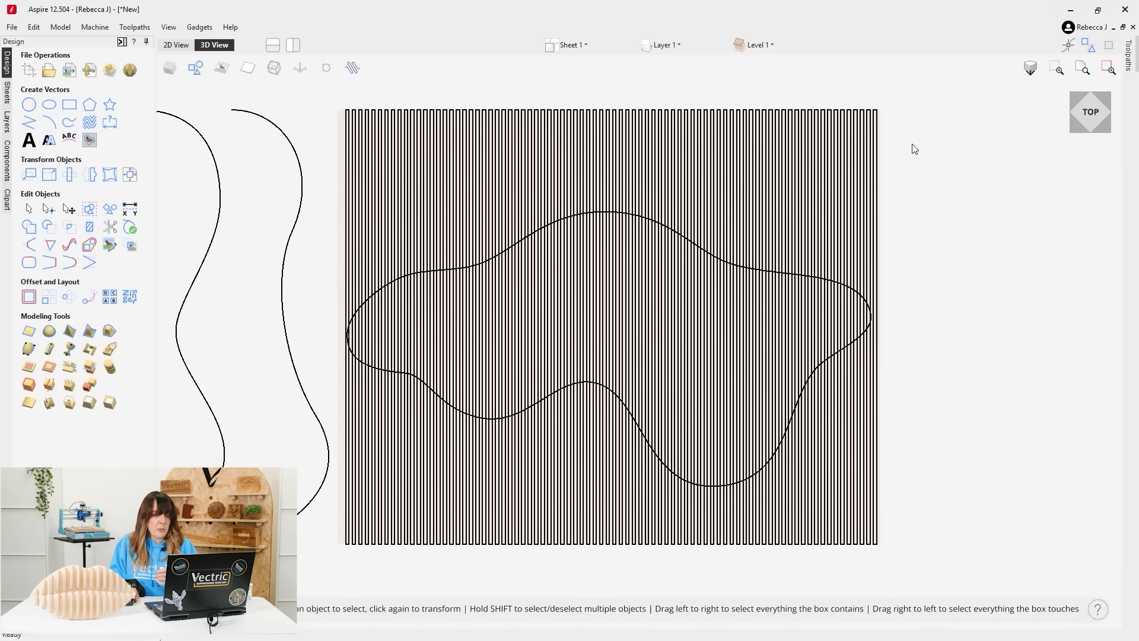
Delete all the vertical strips except the first two at the material's start edge.
{"action": "left_click_drag", "start_coordinate": [913, 144], "coordinate": [364, 121]}
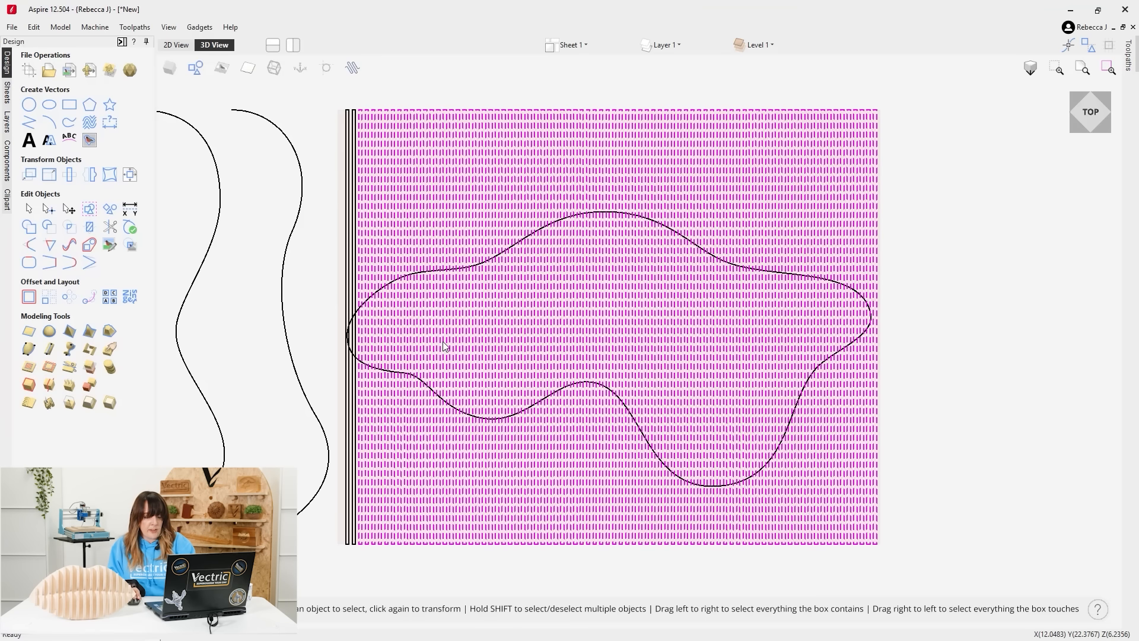
{"action": "key", "text": "Delete"}
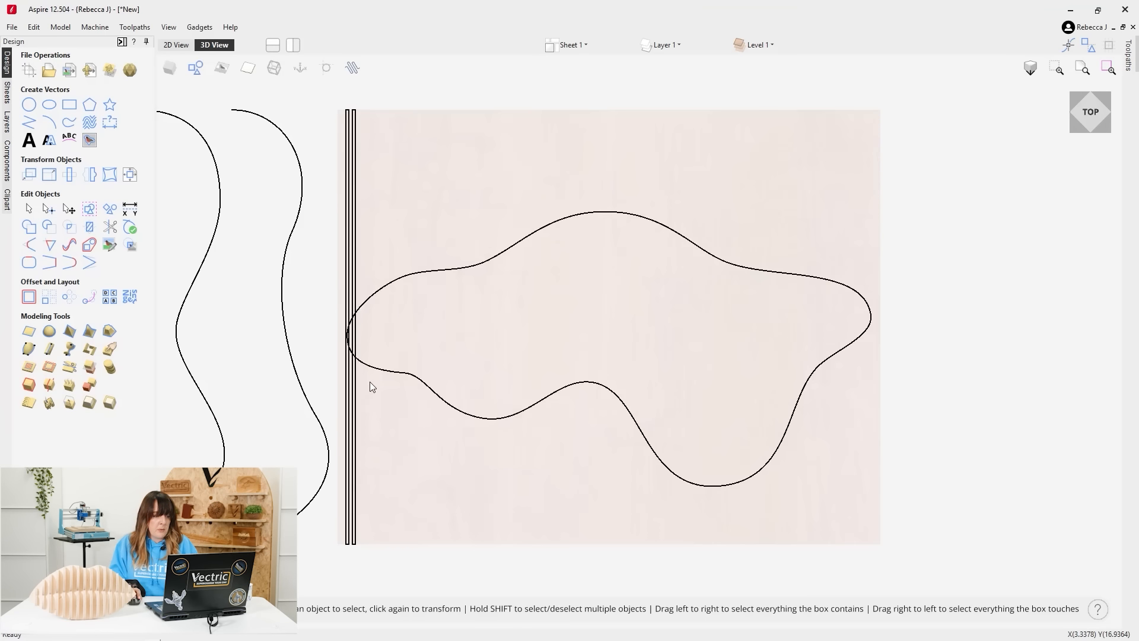
{"action": "scroll", "coordinate": [369, 384], "scroll_direction": "up", "scroll_amount": 3}
{"action": "left_click", "coordinate": [390, 204]}
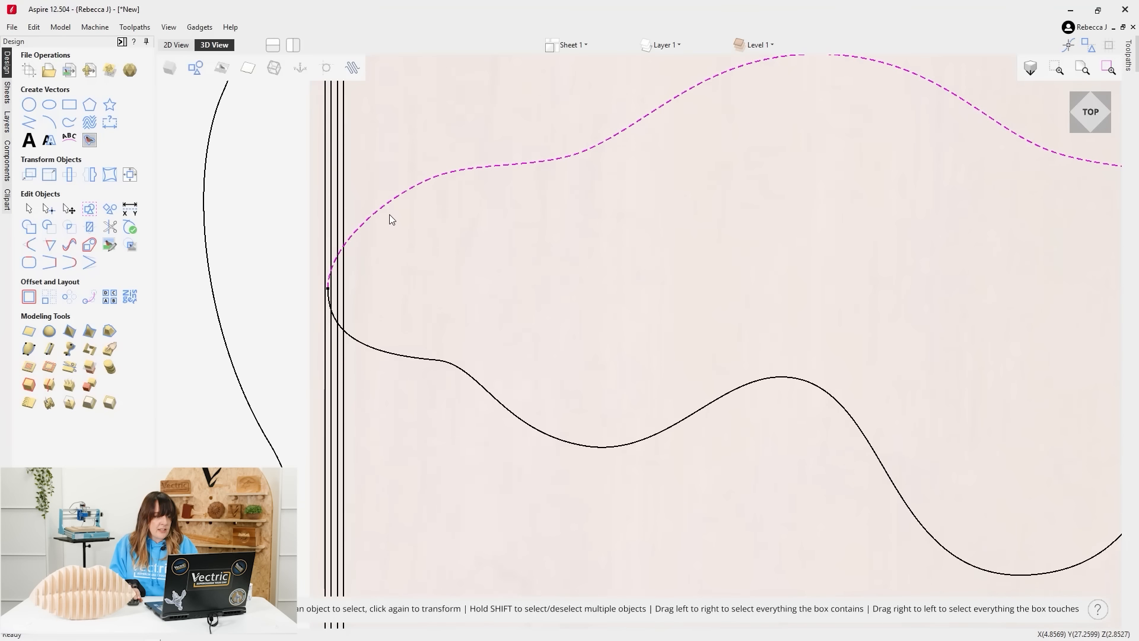
{"action": "left_click", "coordinate": [415, 359], "text": "shift"}
{"action": "scroll", "coordinate": [386, 361], "scroll_direction": "down", "scroll_amount": 1}
{"action": "scroll", "coordinate": [386, 364], "scroll_direction": "down", "scroll_amount": 1}
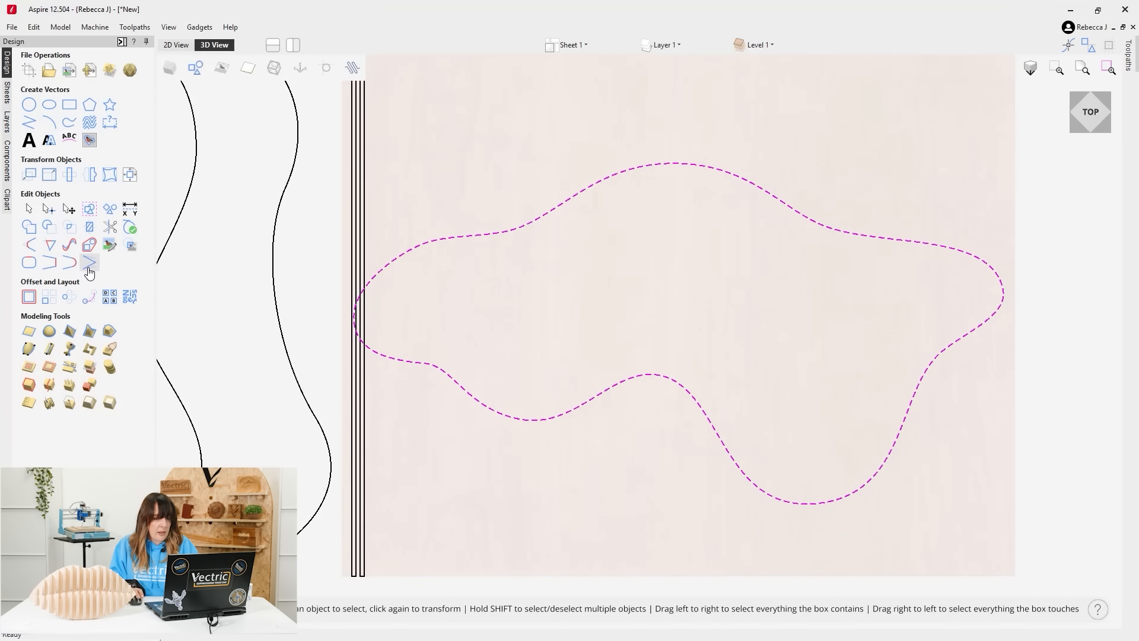
{"action": "left_click", "coordinate": [918, 298]}
{"action": "left_click", "coordinate": [935, 243]}
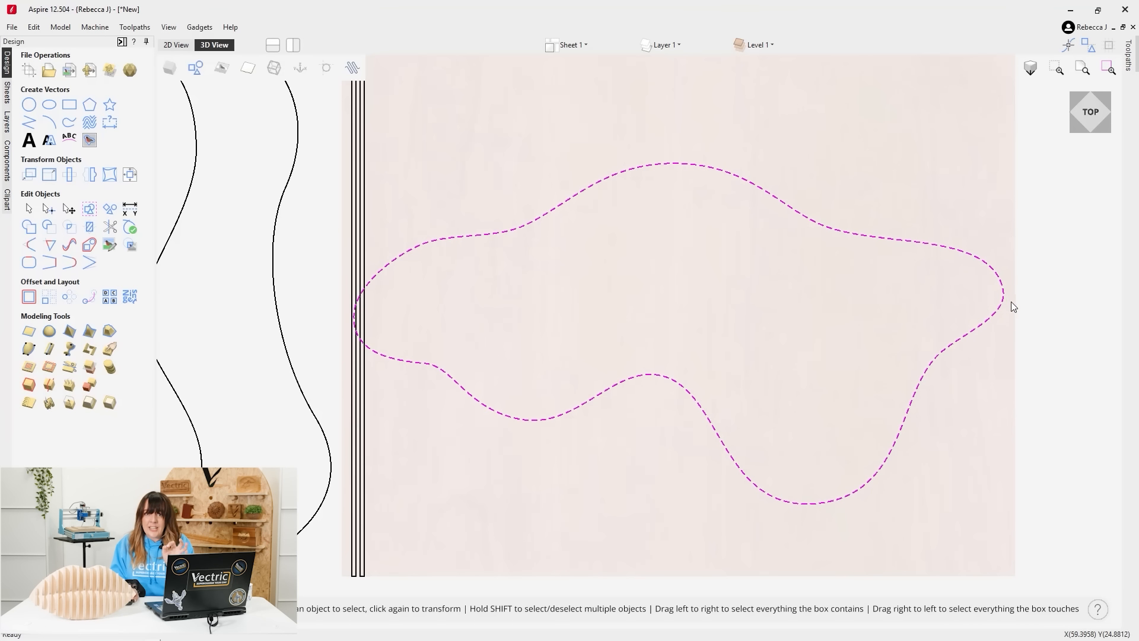
{"action": "scroll", "coordinate": [829, 354], "scroll_direction": "down", "scroll_amount": 1}
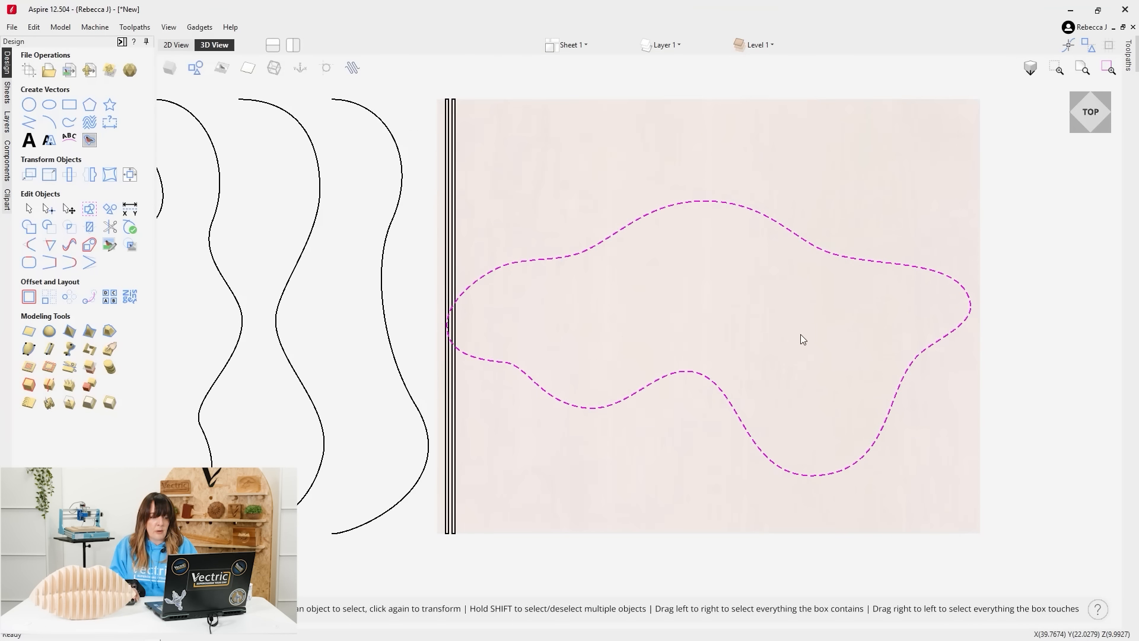
{"action": "left_click", "coordinate": [590, 529]}
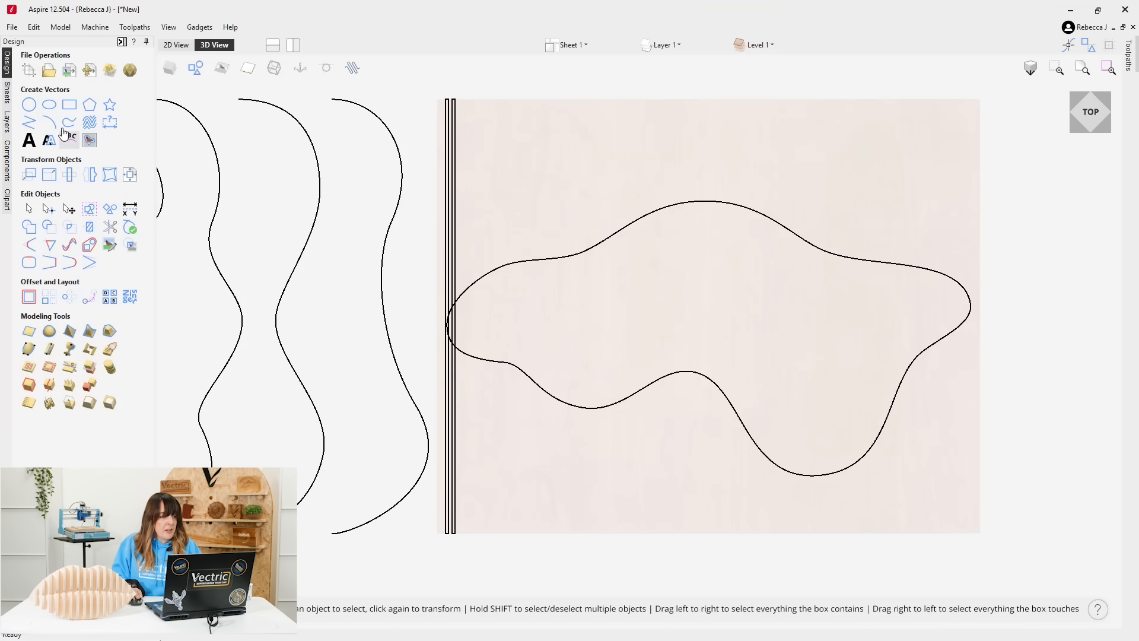
Draw a straight 48-inch vertical polyline down the centre of the first strip, from the material's upper edge to its lower edge.
{"action": "left_click", "coordinate": [29, 122]}
{"action": "scroll", "coordinate": [465, 123], "scroll_direction": "up", "scroll_amount": 4}
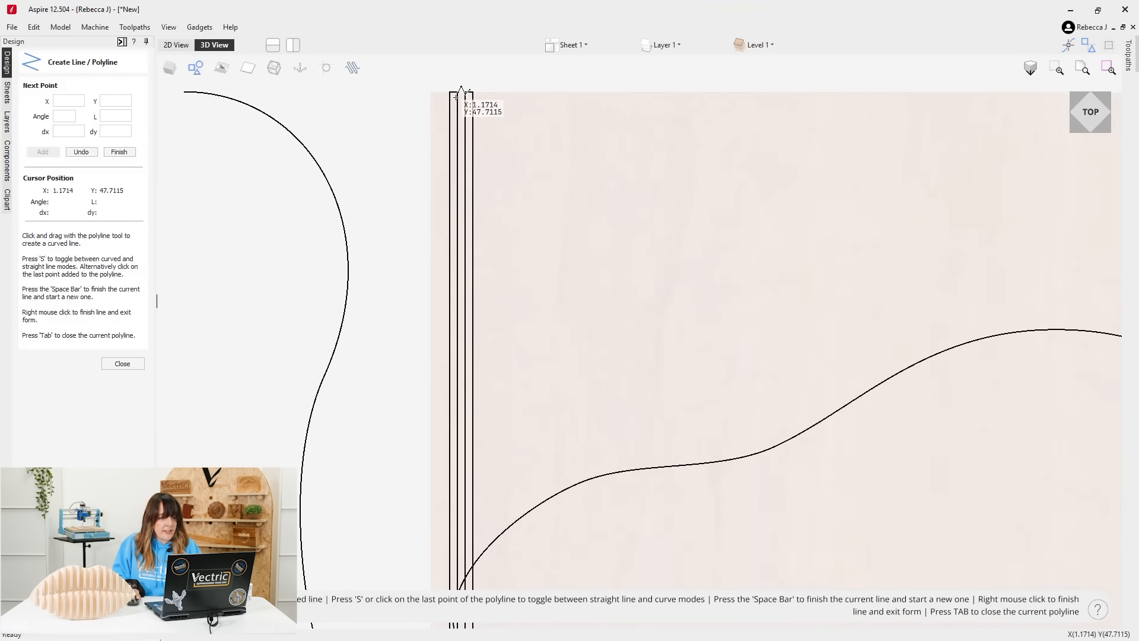
{"action": "left_click", "coordinate": [452, 83]}
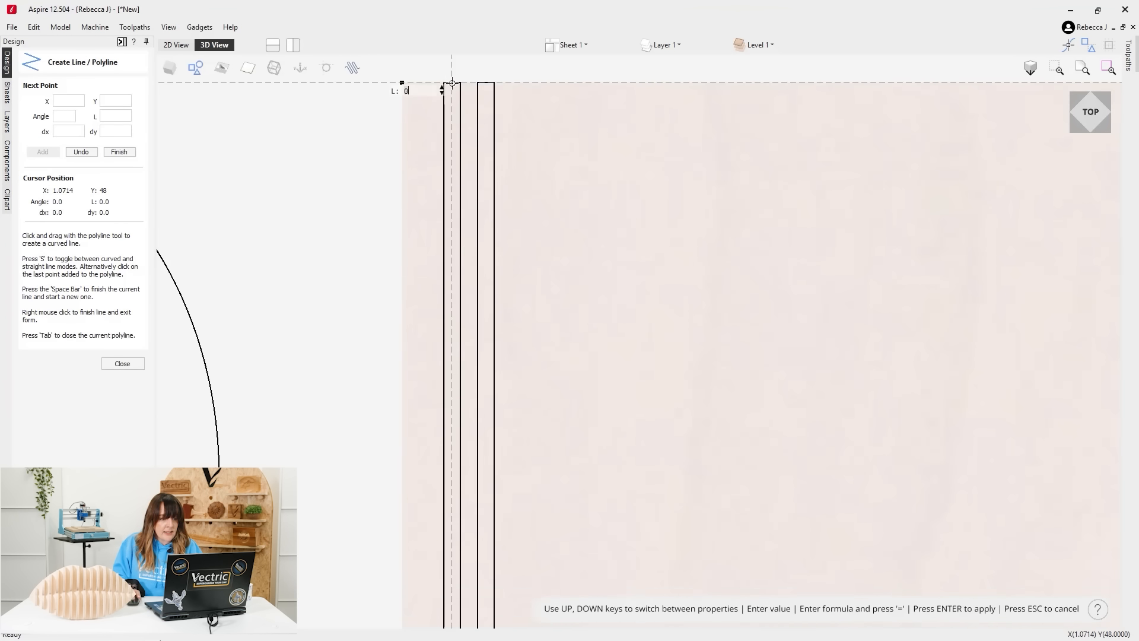
{"action": "scroll", "coordinate": [452, 84], "scroll_direction": "down", "scroll_amount": 5}
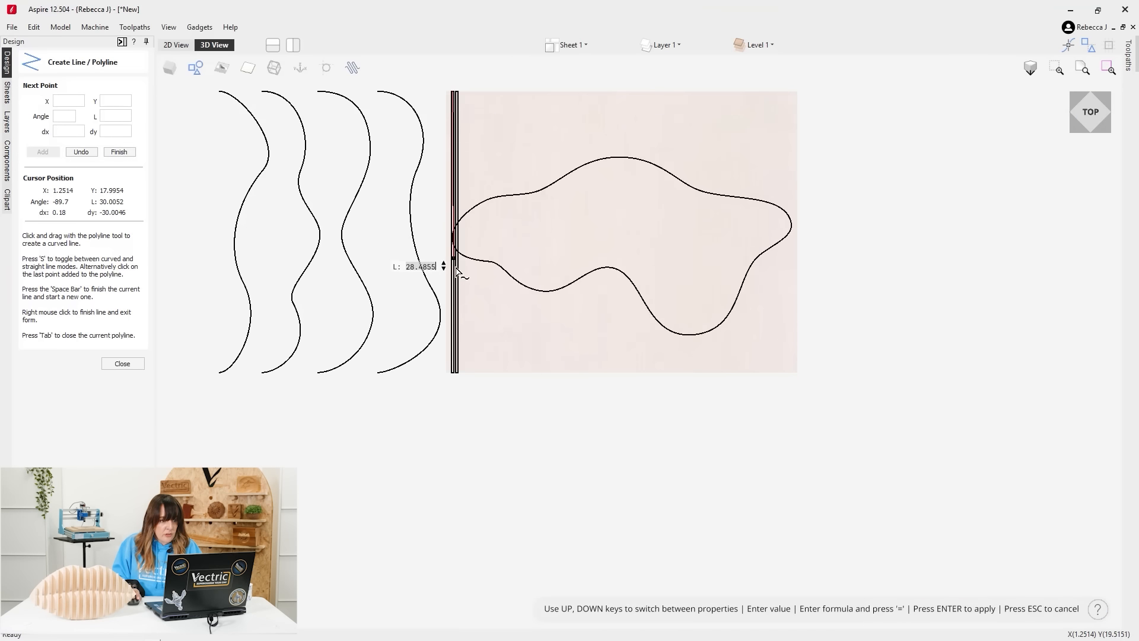
{"action": "scroll", "coordinate": [448, 379], "scroll_direction": "up", "scroll_amount": 5}
{"action": "scroll", "coordinate": [446, 382], "scroll_direction": "up", "scroll_amount": 1}
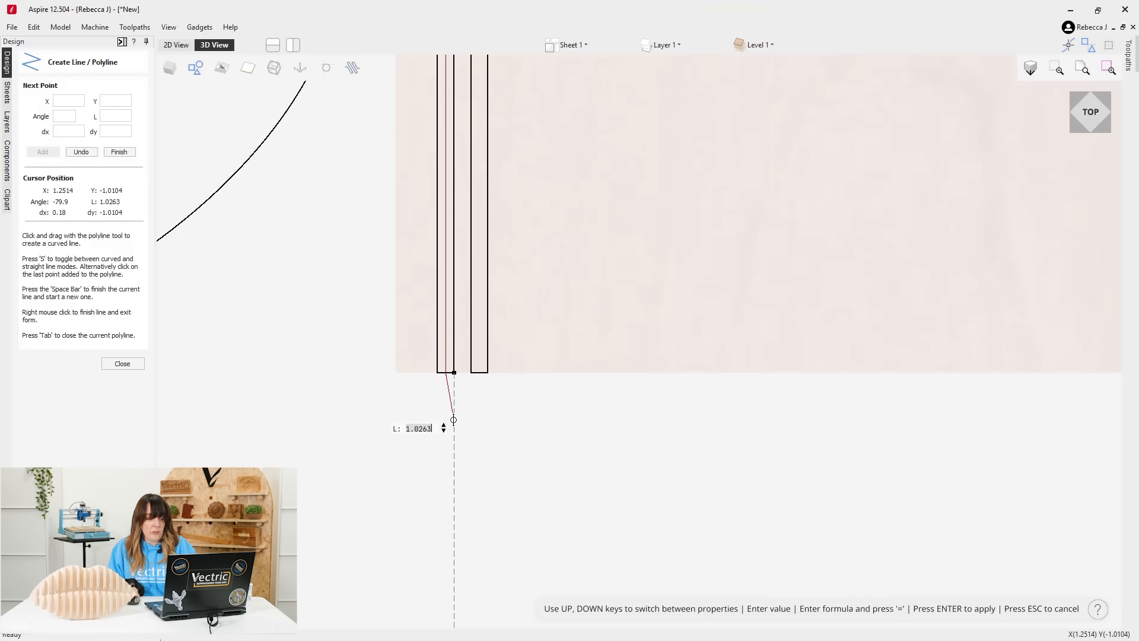
{"action": "type", "text": "1"}
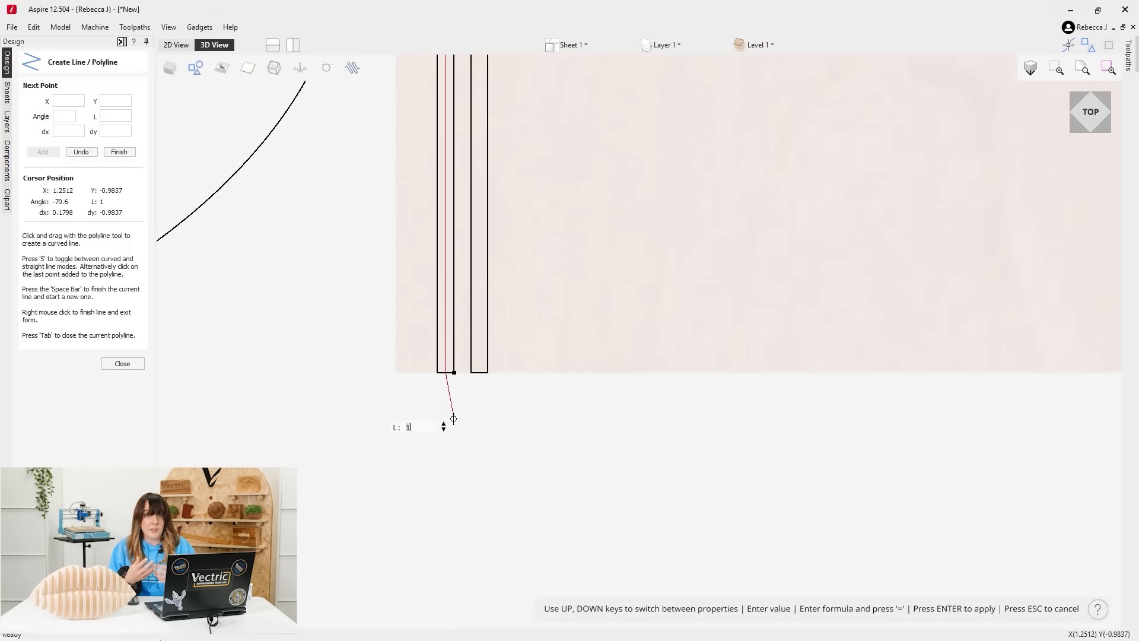
{"action": "key", "text": "BackSpace"}
{"action": "type", "text": "0.9"}
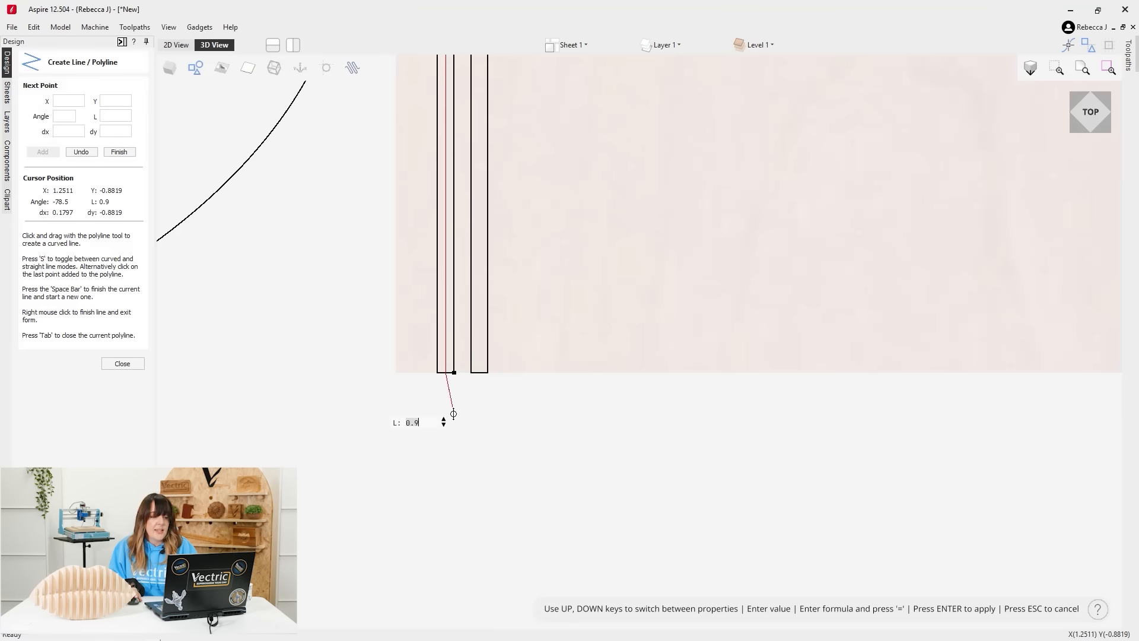
{"action": "key", "text": "Return"}
{"action": "scroll", "coordinate": [483, 445], "scroll_direction": "down", "scroll_amount": 3}
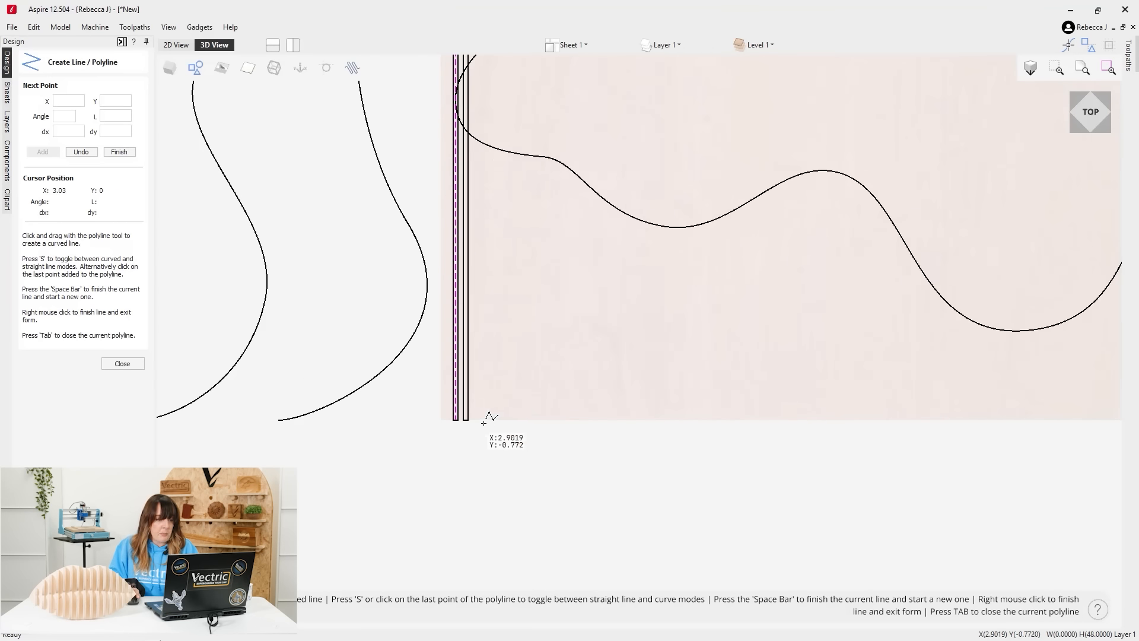
Draw a second straight vertical line, 48 inches long, down the centre of the second strip and finish the polyline.
{"action": "scroll", "coordinate": [512, 244], "scroll_direction": "down", "scroll_amount": 5}
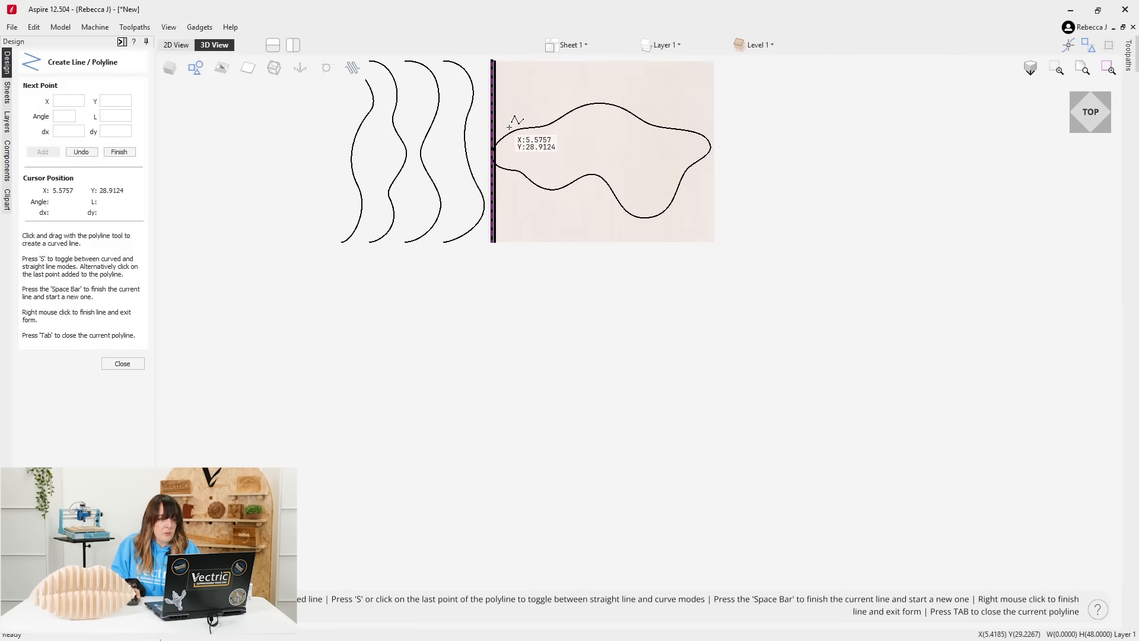
{"action": "scroll", "coordinate": [490, 65], "scroll_direction": "up", "scroll_amount": 5}
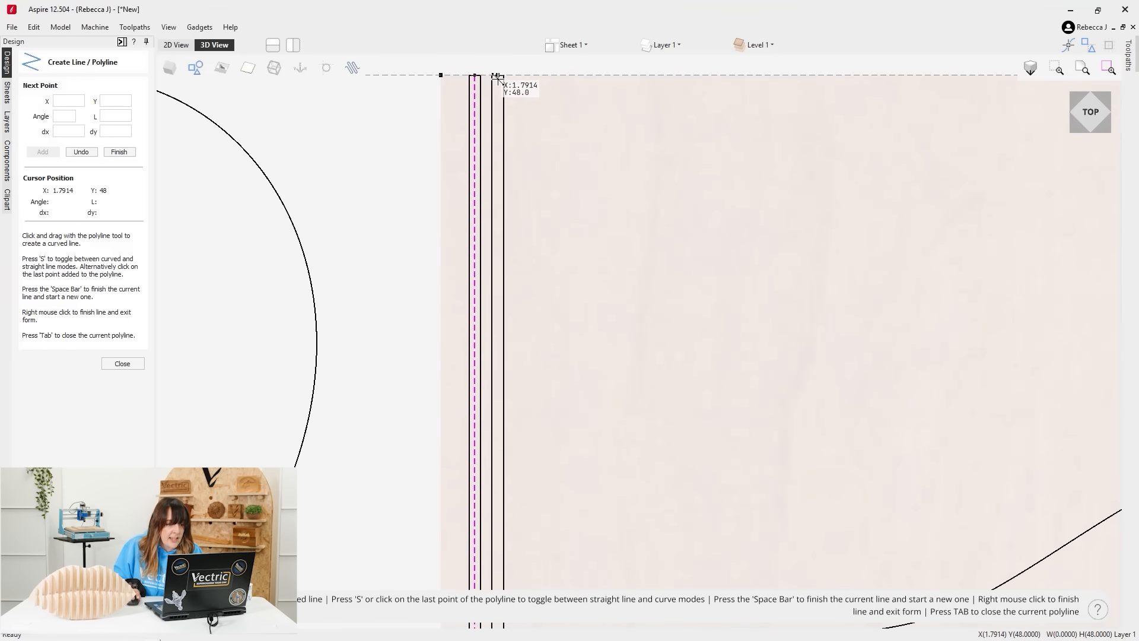
{"action": "left_click", "coordinate": [497, 75]}
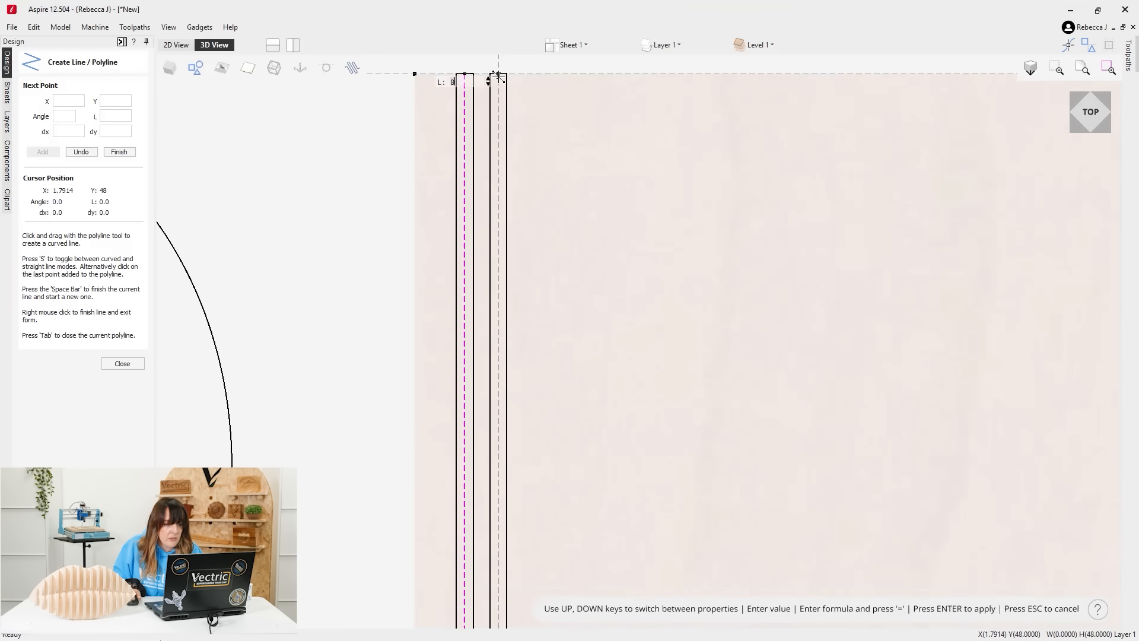
{"action": "scroll", "coordinate": [450, 80], "scroll_direction": "down", "scroll_amount": 4}
{"action": "scroll", "coordinate": [491, 469], "scroll_direction": "down", "scroll_amount": 3}
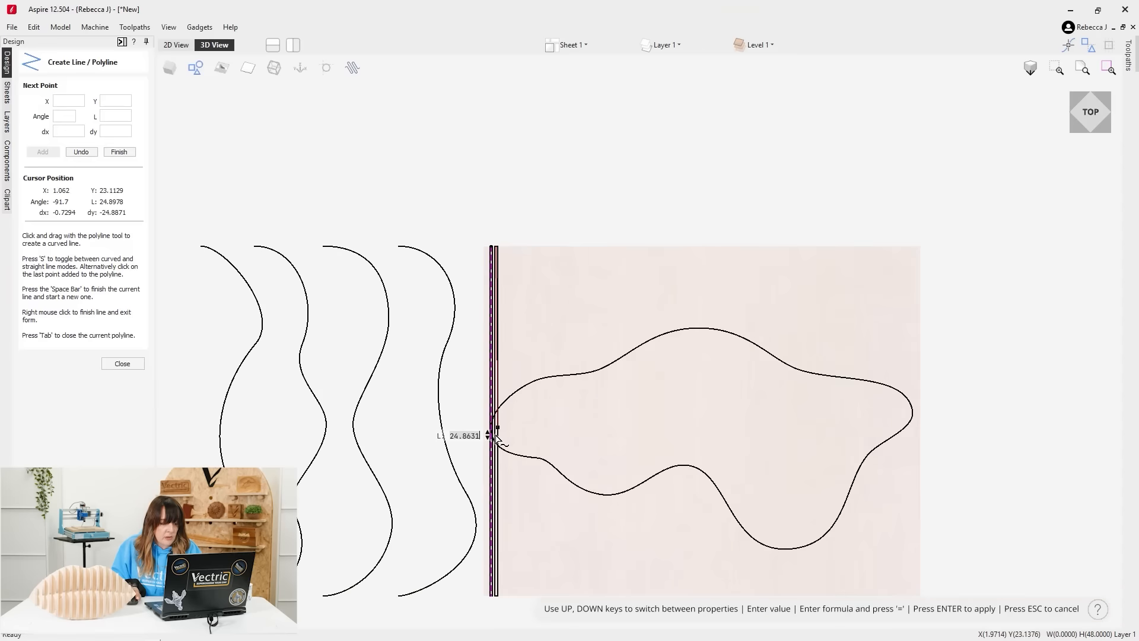
{"action": "scroll", "coordinate": [491, 593], "scroll_direction": "up", "scroll_amount": 5}
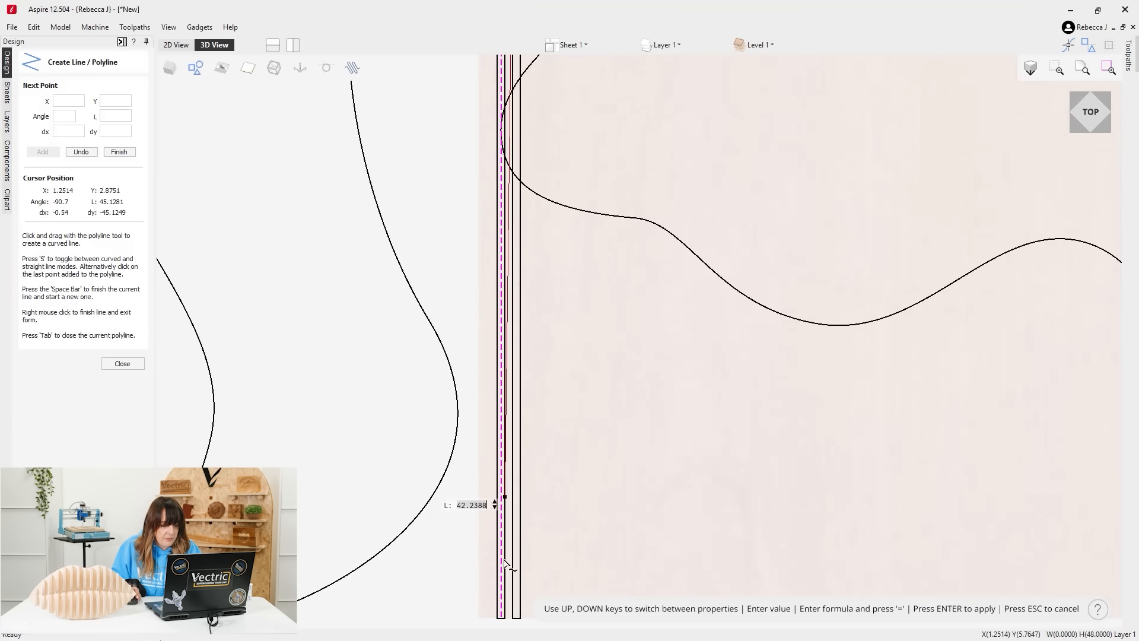
{"action": "scroll", "coordinate": [511, 528], "scroll_direction": "up", "scroll_amount": 4}
{"action": "type", "text": "48"}
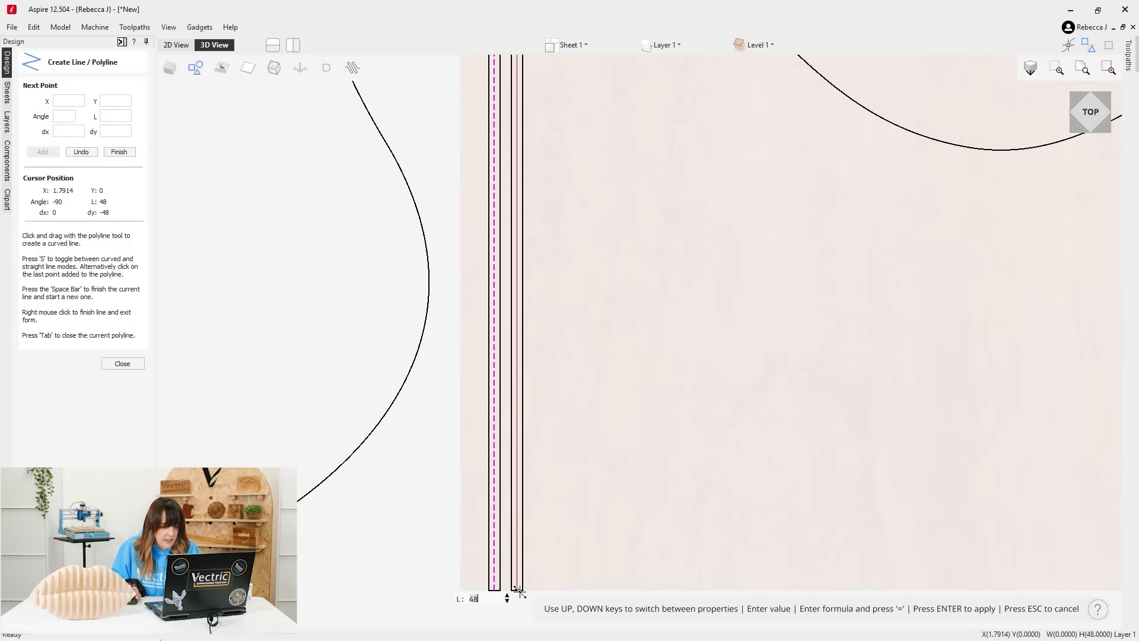
{"action": "key", "text": "Return"}
{"action": "right_click", "coordinate": [516, 586]}
{"action": "scroll", "coordinate": [516, 569], "scroll_direction": "down", "scroll_amount": 3}
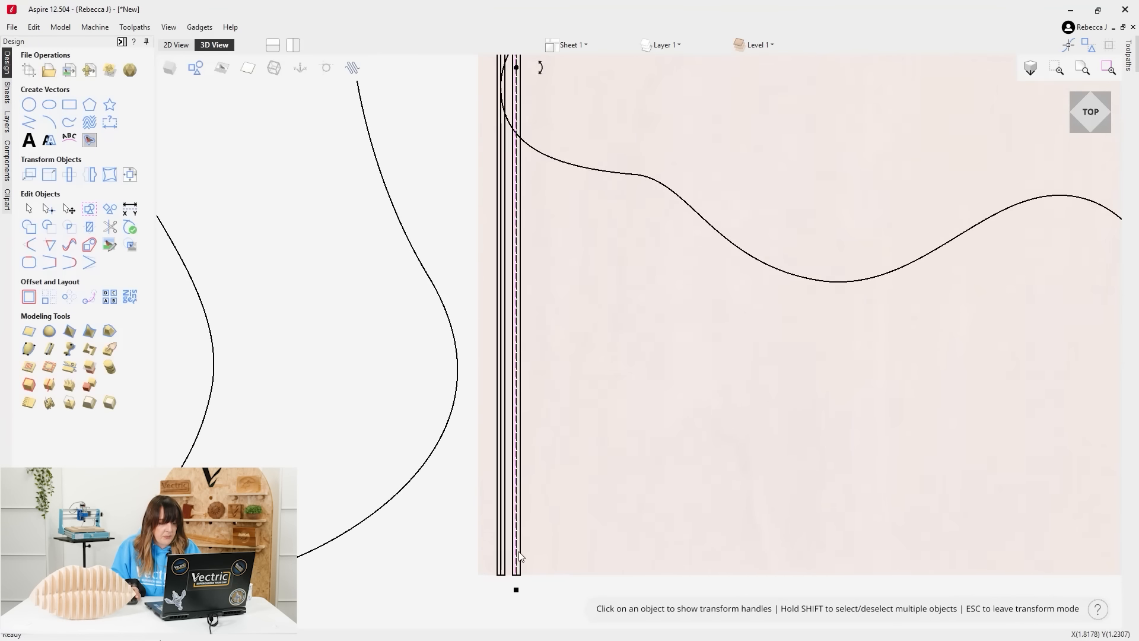
Delete the two strip rectangles, keeping only the two centre lines.
{"action": "scroll", "coordinate": [561, 302], "scroll_direction": "down", "scroll_amount": 4}
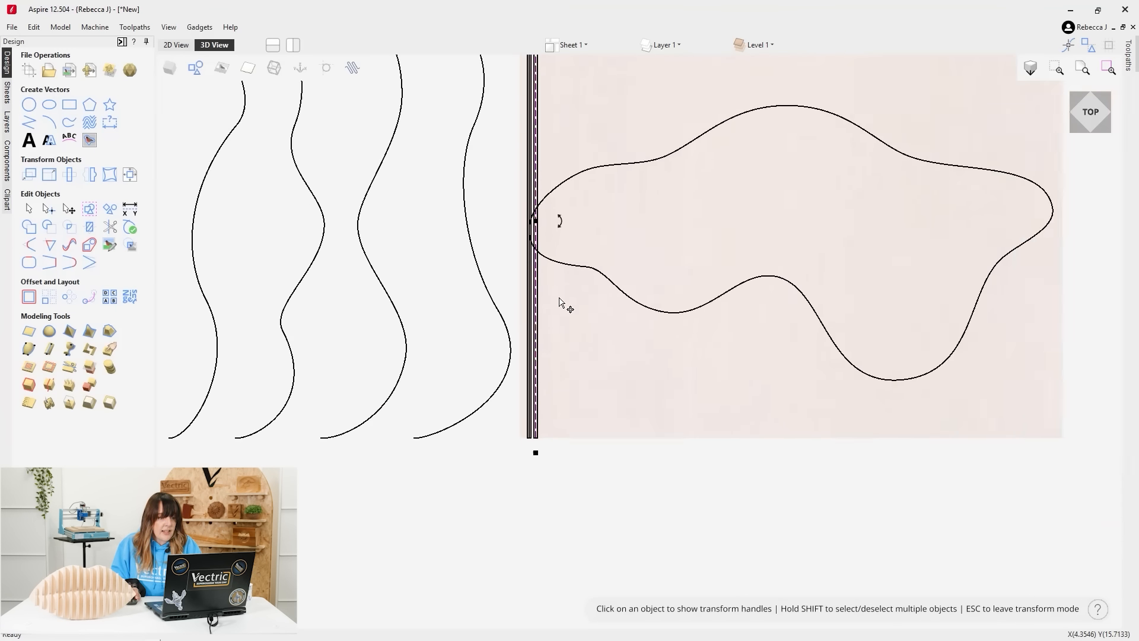
{"action": "scroll", "coordinate": [554, 159], "scroll_direction": "up", "scroll_amount": 6}
{"action": "scroll", "coordinate": [558, 167], "scroll_direction": "up", "scroll_amount": 2}
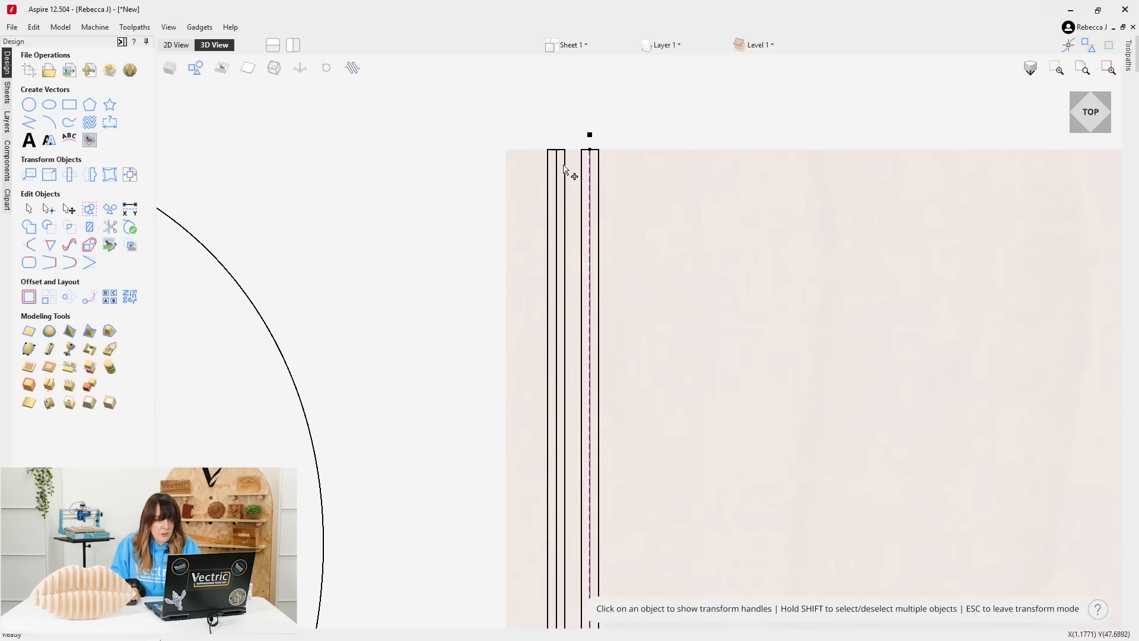
{"action": "left_click", "coordinate": [562, 166]}
{"action": "left_click", "coordinate": [595, 169]}
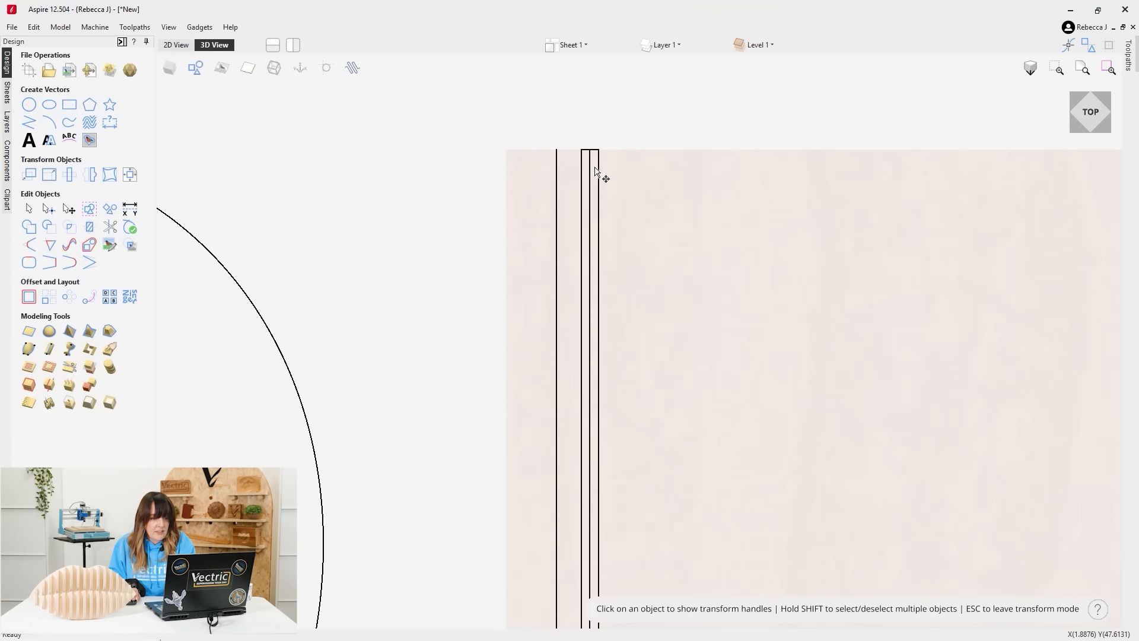
{"action": "scroll", "coordinate": [549, 169], "scroll_direction": "down", "scroll_amount": 3}
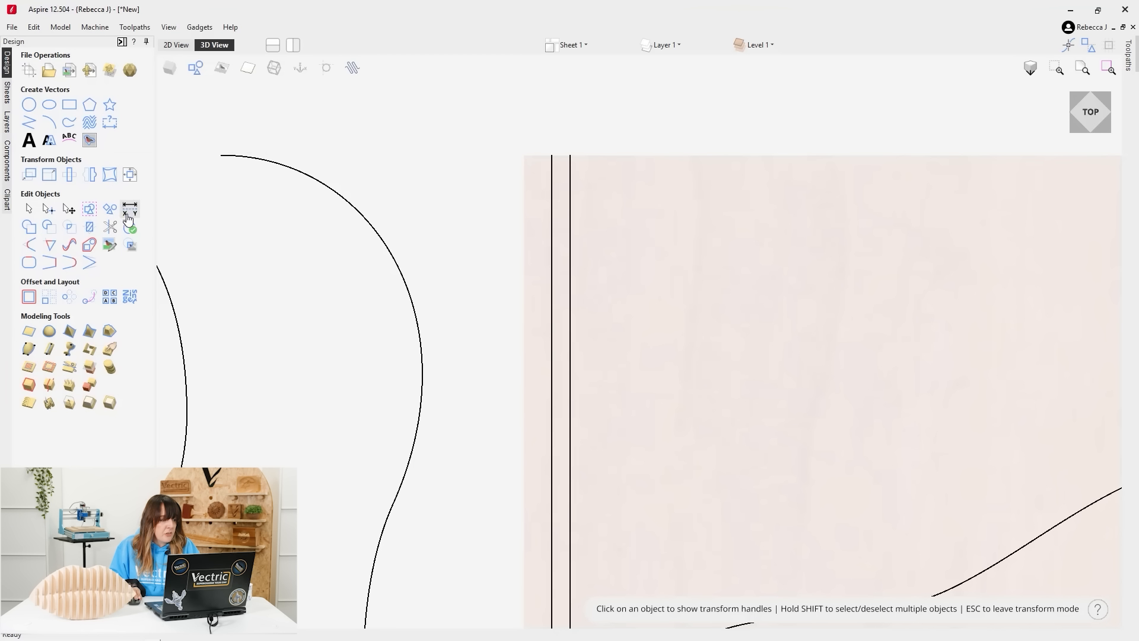
Measure the distance between the upper ends of the two centre lines in the 2D view.
{"action": "left_click", "coordinate": [130, 208]}
{"action": "scroll", "coordinate": [554, 161], "scroll_direction": "up", "scroll_amount": 4}
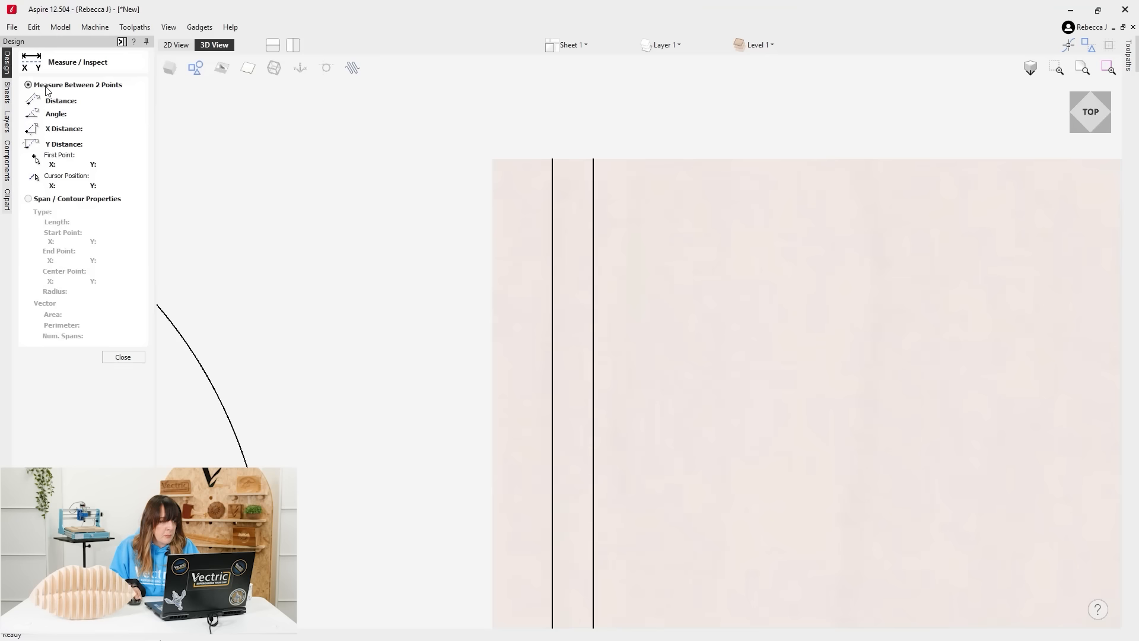
{"action": "left_click", "coordinate": [176, 45]}
{"action": "scroll", "coordinate": [634, 421], "scroll_direction": "up", "scroll_amount": 10}
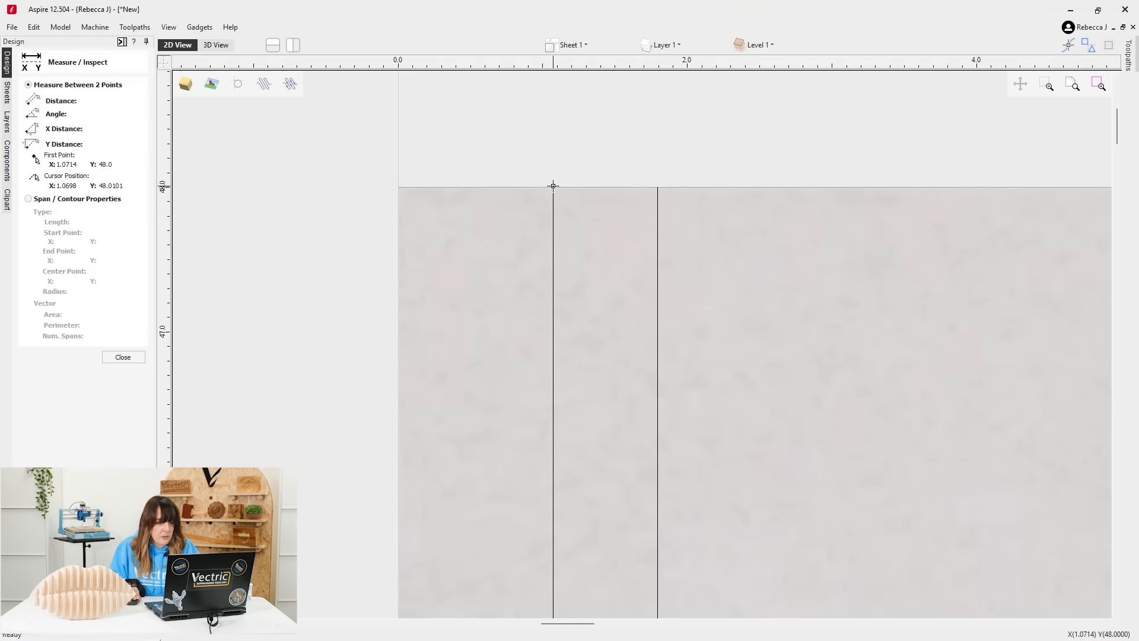
{"action": "left_click_drag", "start_coordinate": [553, 186], "coordinate": [657, 189]}
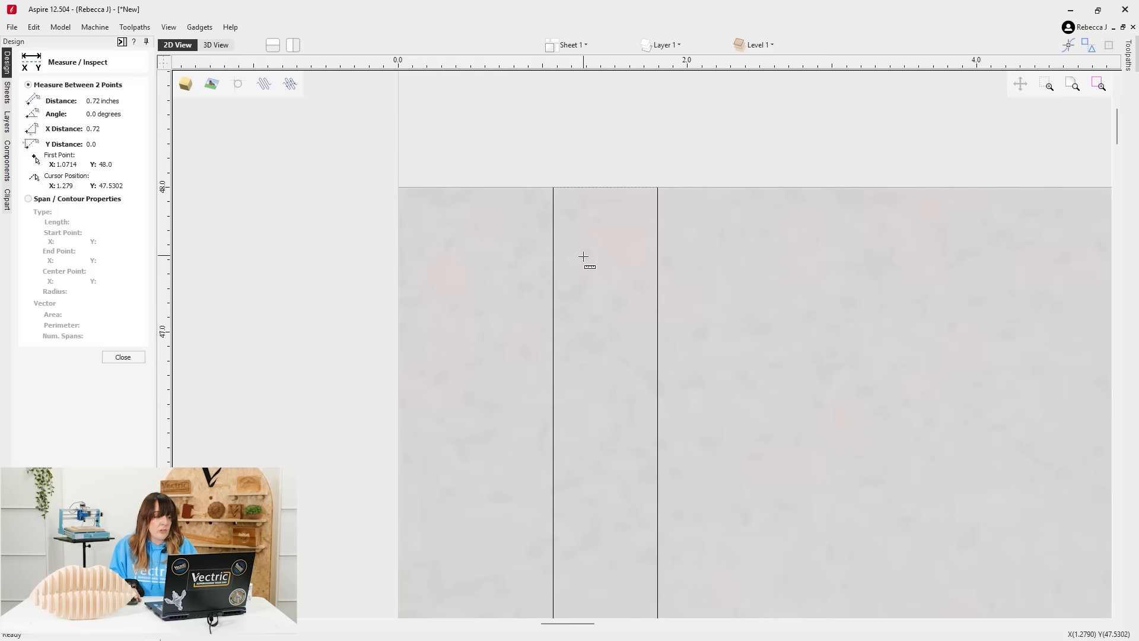
{"action": "left_click", "coordinate": [123, 356]}
Remove the second centre line and array copy the first into 1 row and 82 columns with an X gap of 0.72 inches.
{"action": "scroll", "coordinate": [605, 160], "scroll_direction": "down", "scroll_amount": 5}
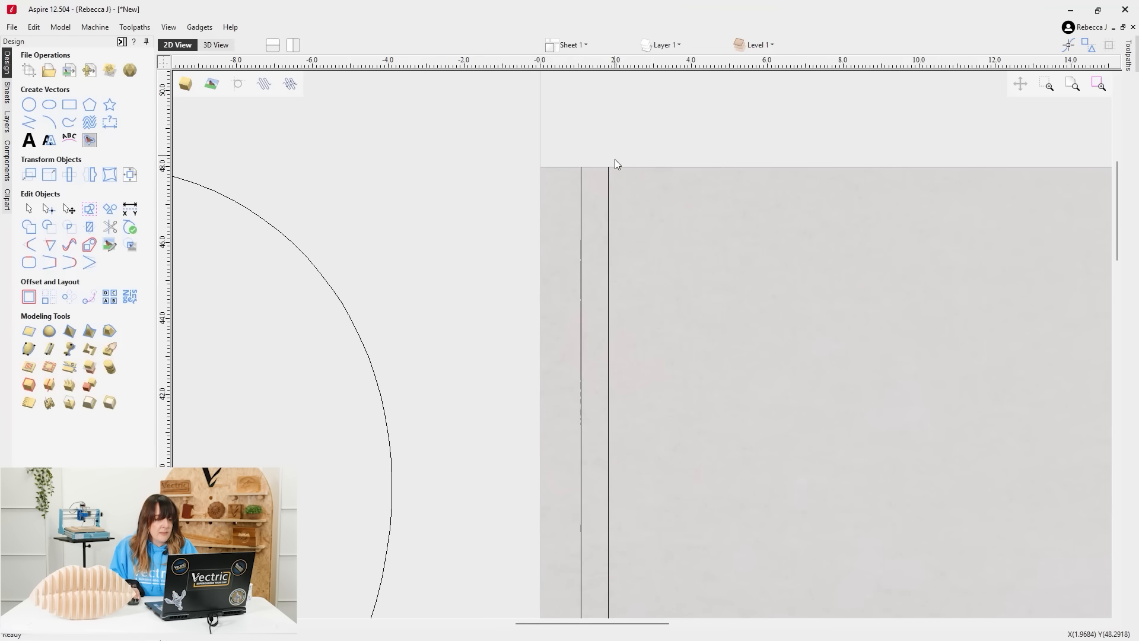
{"action": "scroll", "coordinate": [598, 172], "scroll_direction": "down", "scroll_amount": 5}
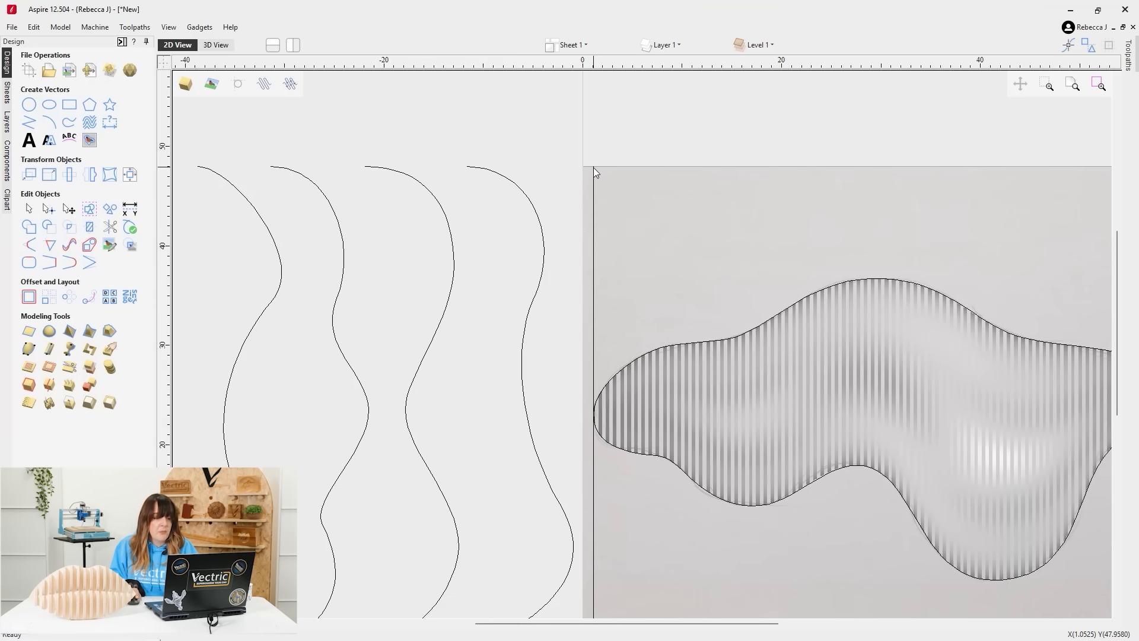
{"action": "left_click", "coordinate": [593, 170]}
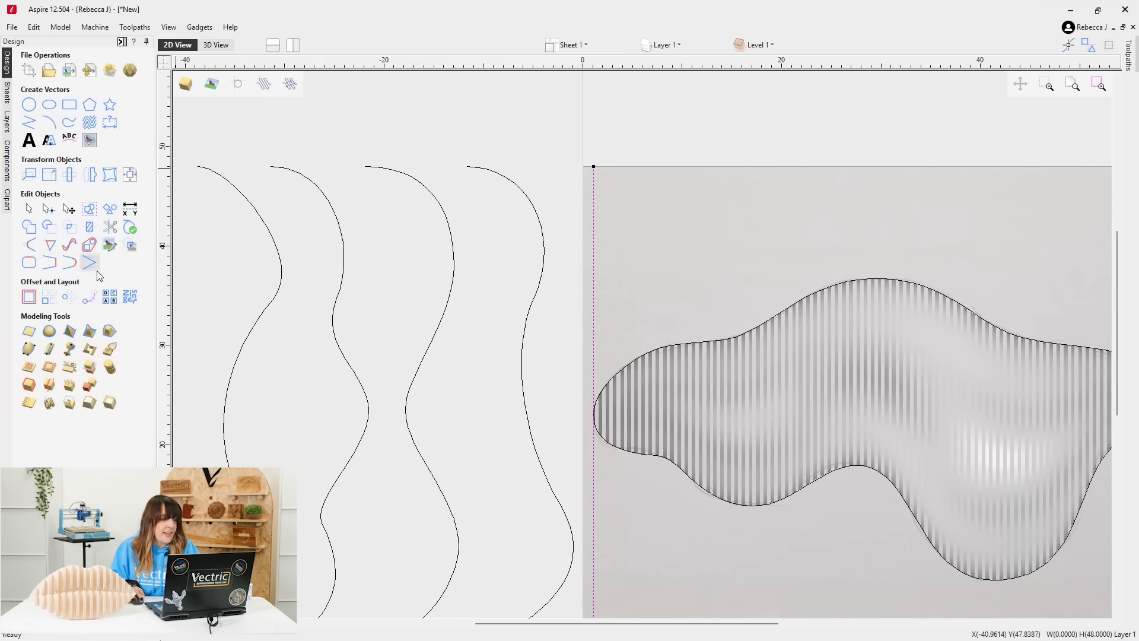
{"action": "left_click", "coordinate": [49, 297]}
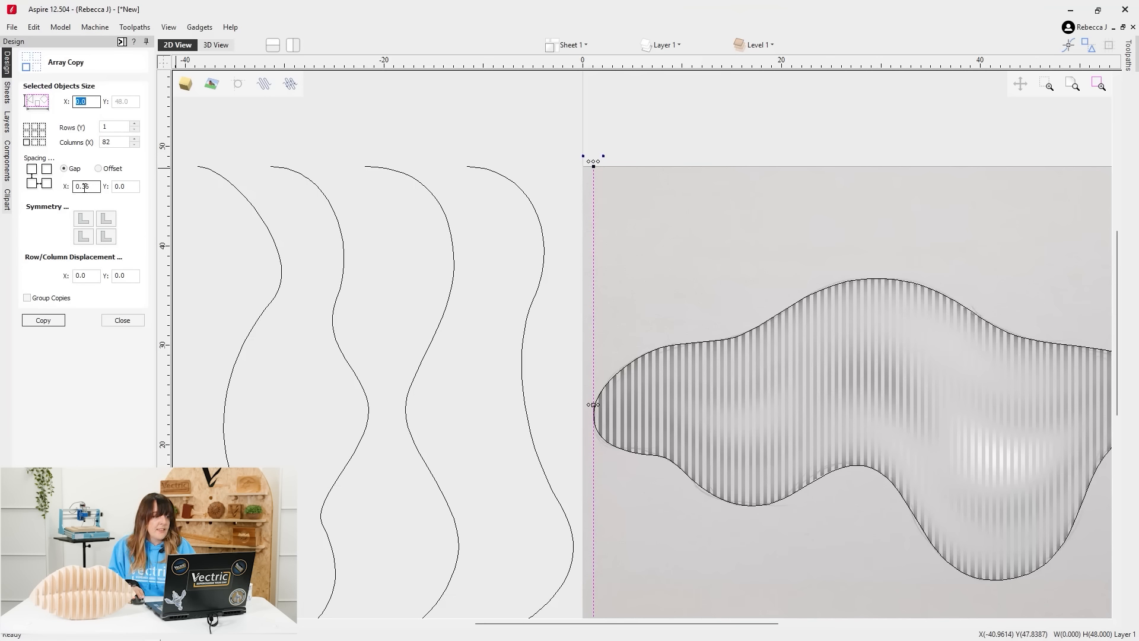
{"action": "type", "text": "2"}
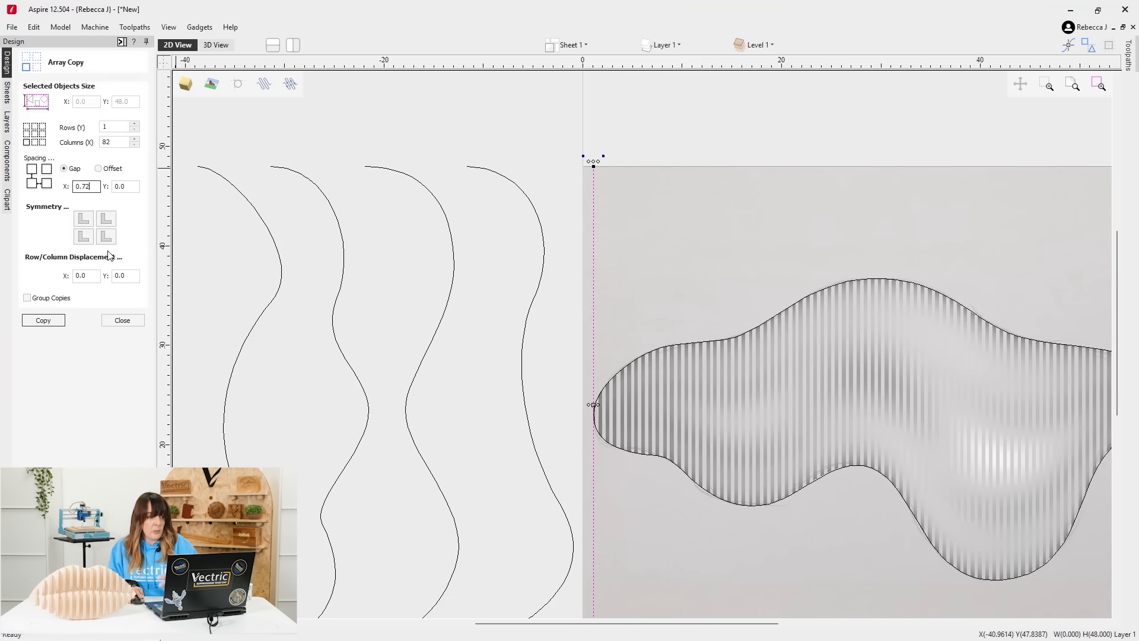
{"action": "left_click", "coordinate": [42, 320]}
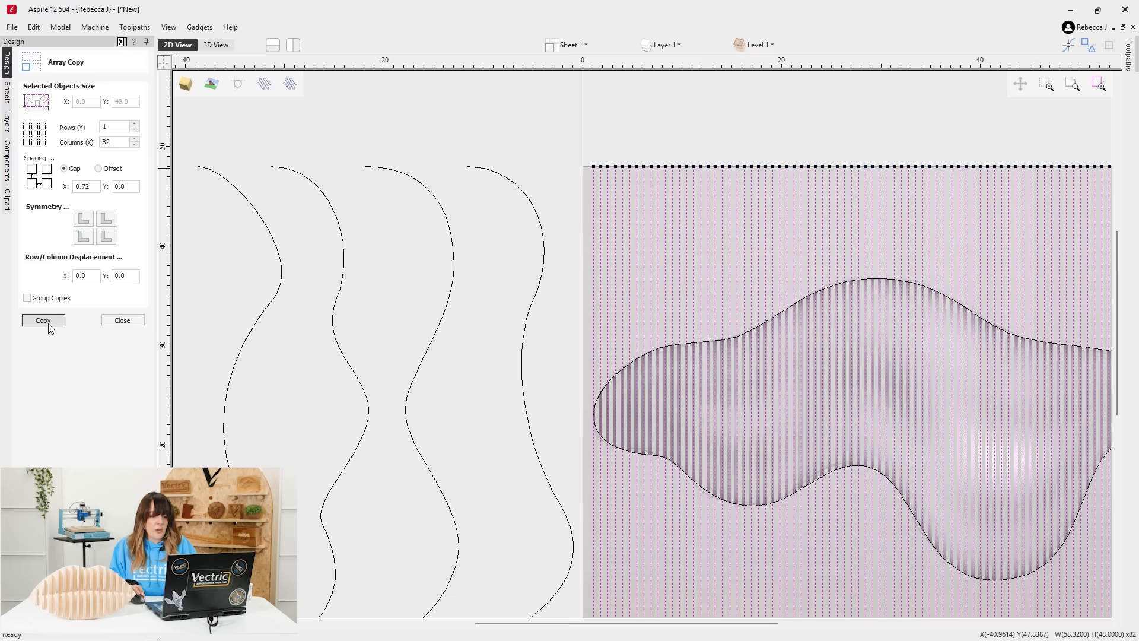
{"action": "scroll", "coordinate": [389, 233], "scroll_direction": "down", "scroll_amount": 4}
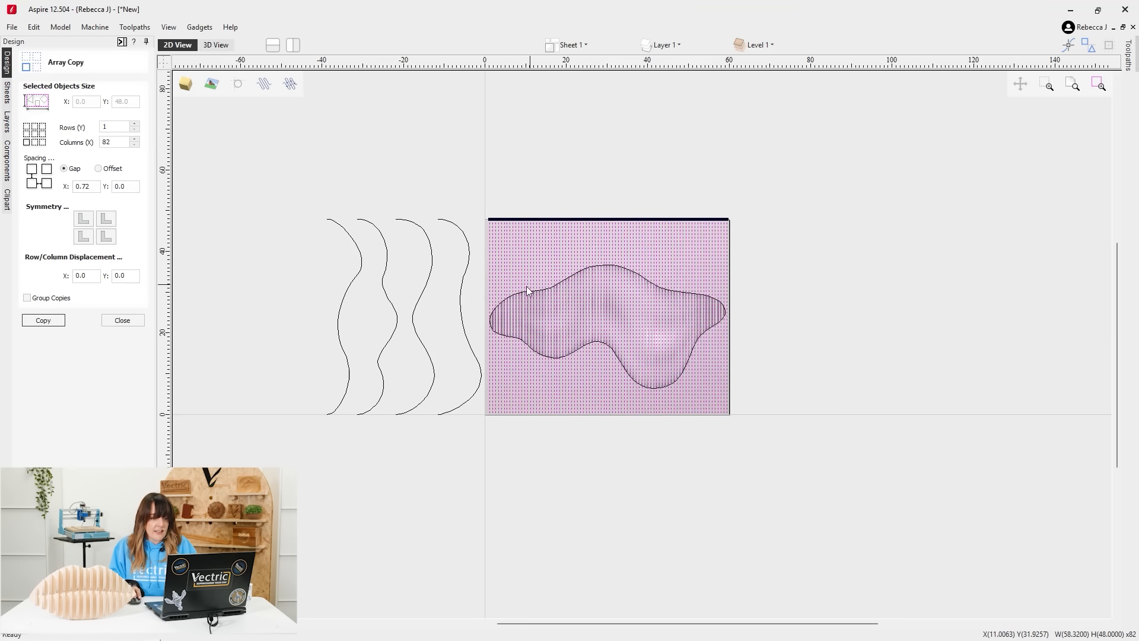
Check how the copied centre lines align with the slats at both ends of the blob and close the array copy.
{"action": "scroll", "coordinate": [425, 340], "scroll_direction": "up", "scroll_amount": 6}
{"action": "scroll", "coordinate": [425, 340], "scroll_direction": "up", "scroll_amount": 5}
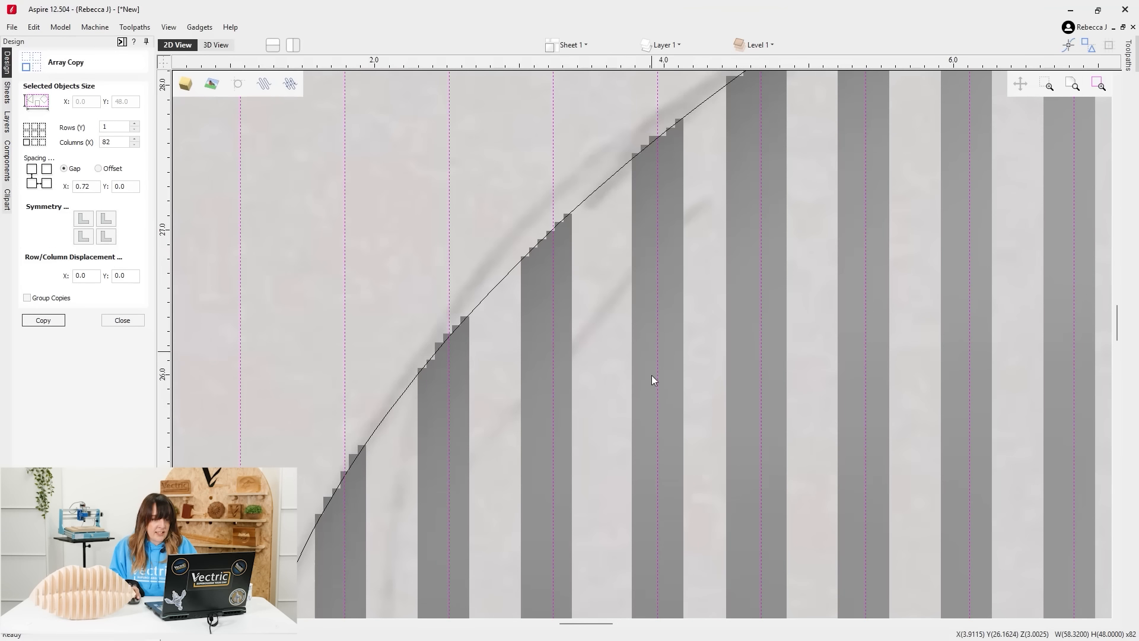
{"action": "scroll", "coordinate": [510, 233], "scroll_direction": "down", "scroll_amount": 1}
{"action": "scroll", "coordinate": [461, 396], "scroll_direction": "down", "scroll_amount": 4}
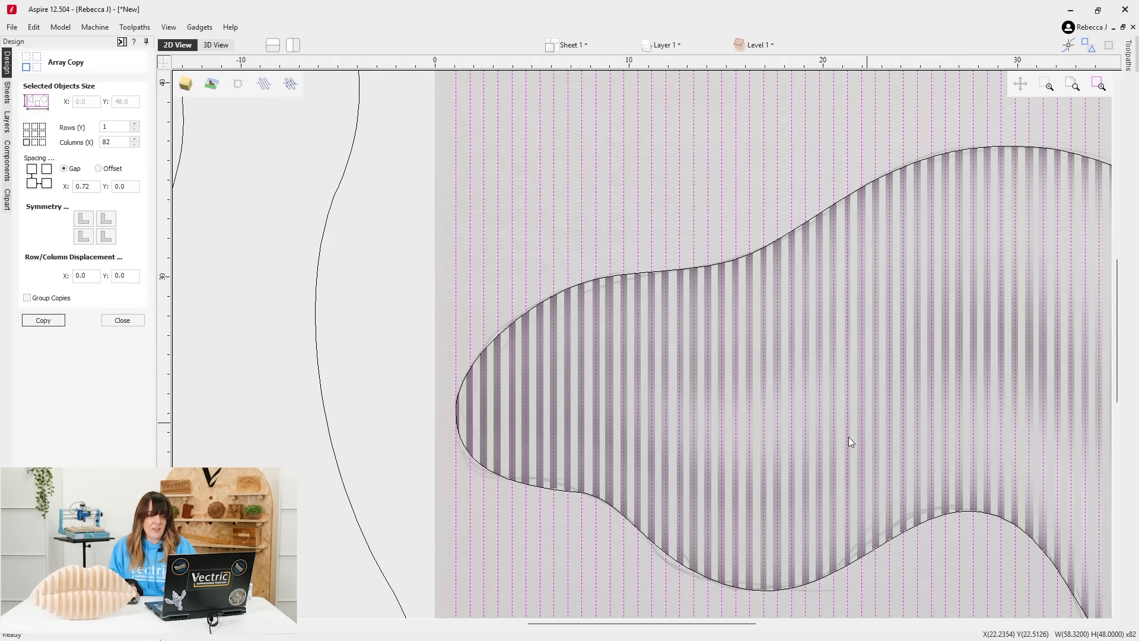
{"action": "left_click", "coordinate": [111, 321]}
{"action": "scroll", "coordinate": [385, 322], "scroll_direction": "down", "scroll_amount": 3}
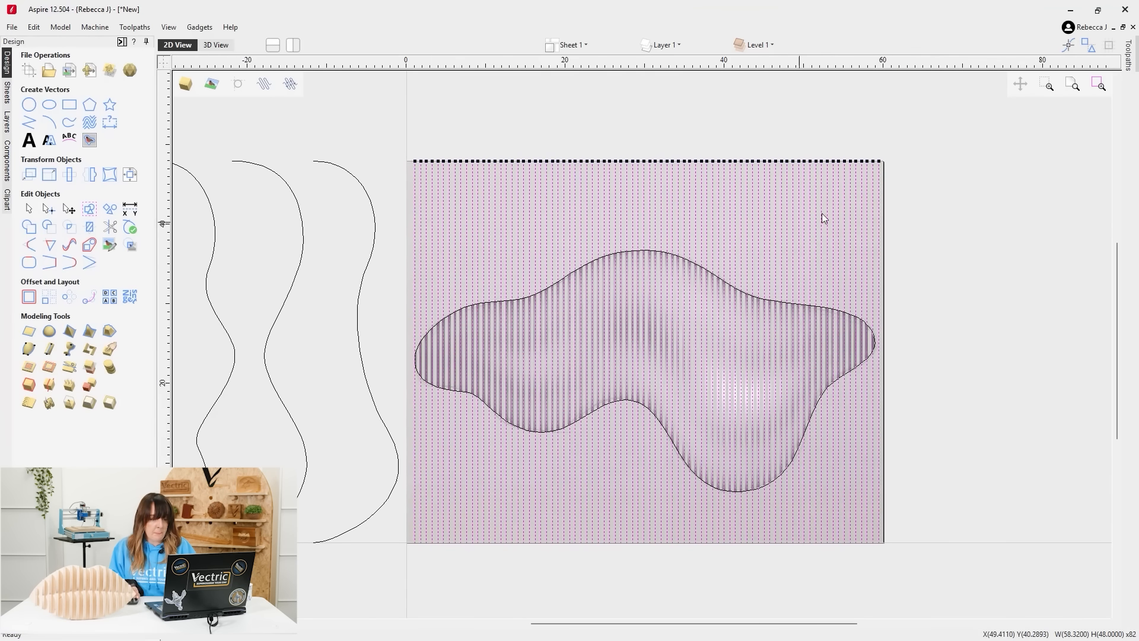
{"action": "scroll", "coordinate": [822, 307], "scroll_direction": "up", "scroll_amount": 8}
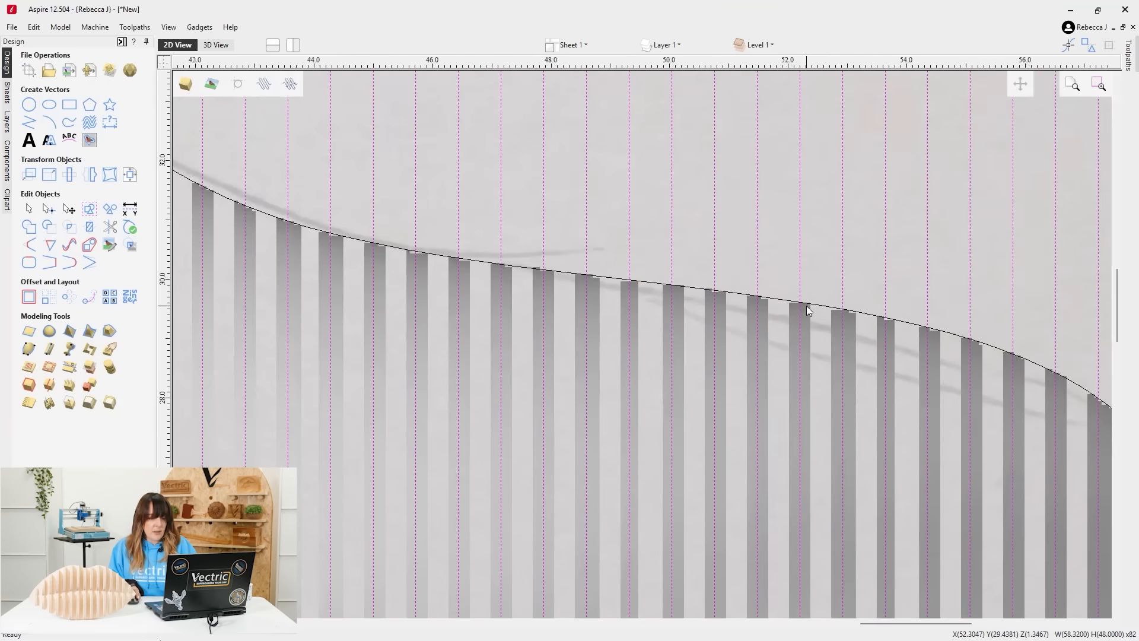
{"action": "scroll", "coordinate": [902, 214], "scroll_direction": "down", "scroll_amount": 6}
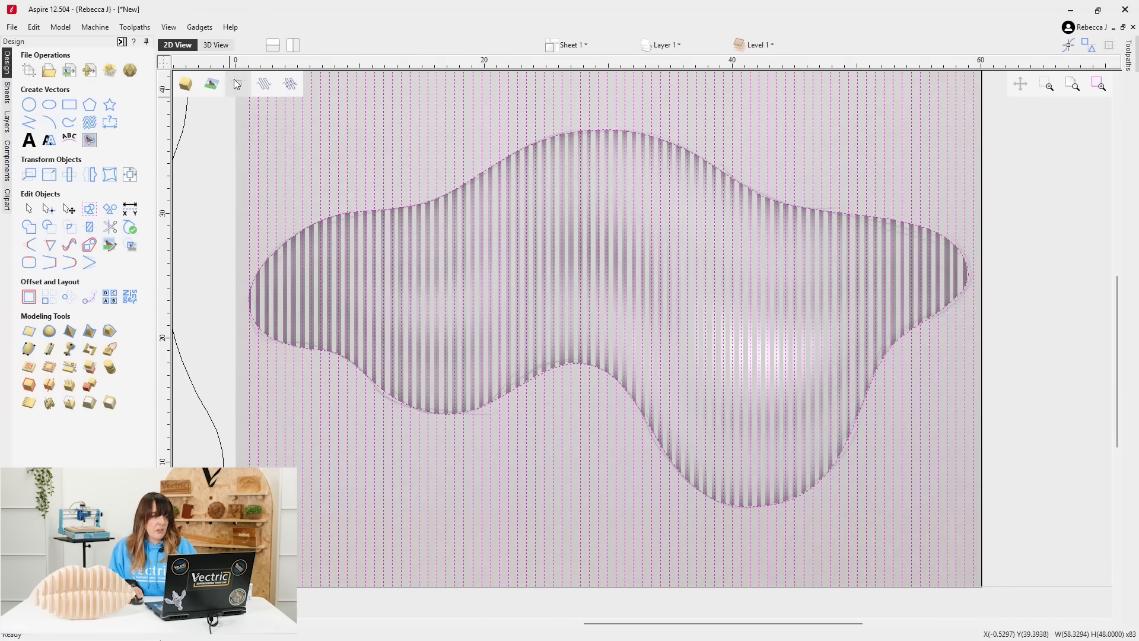
Trim the centre lines to the blob outline in the 3D view, clearing everything outside the boundary, and deselect them.
{"action": "left_click", "coordinate": [215, 45]}
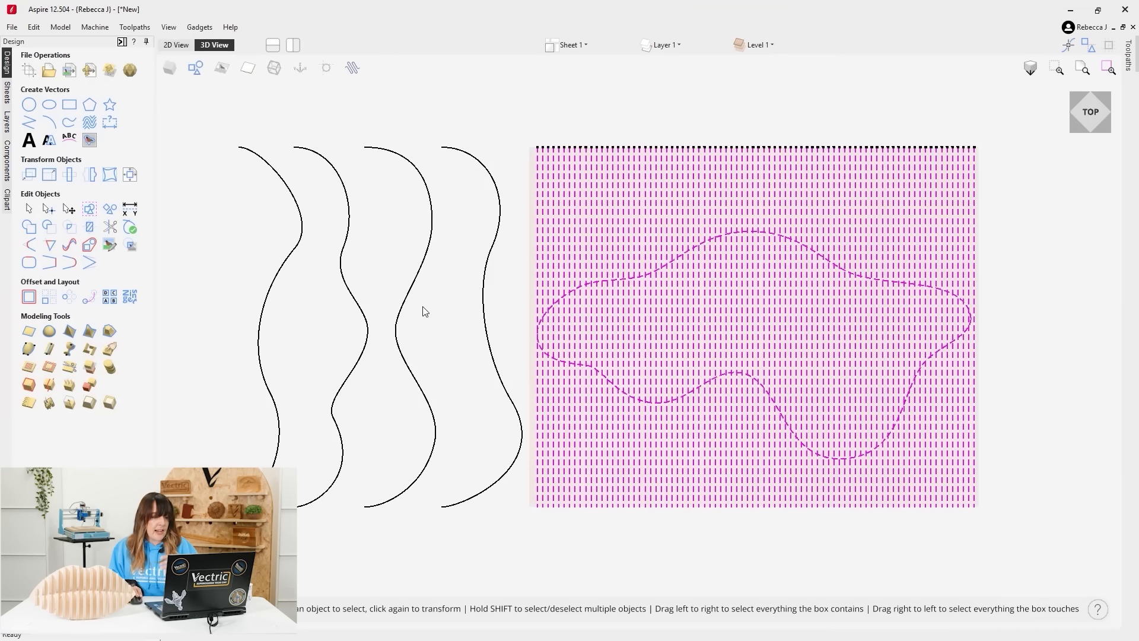
{"action": "left_click", "coordinate": [89, 228]}
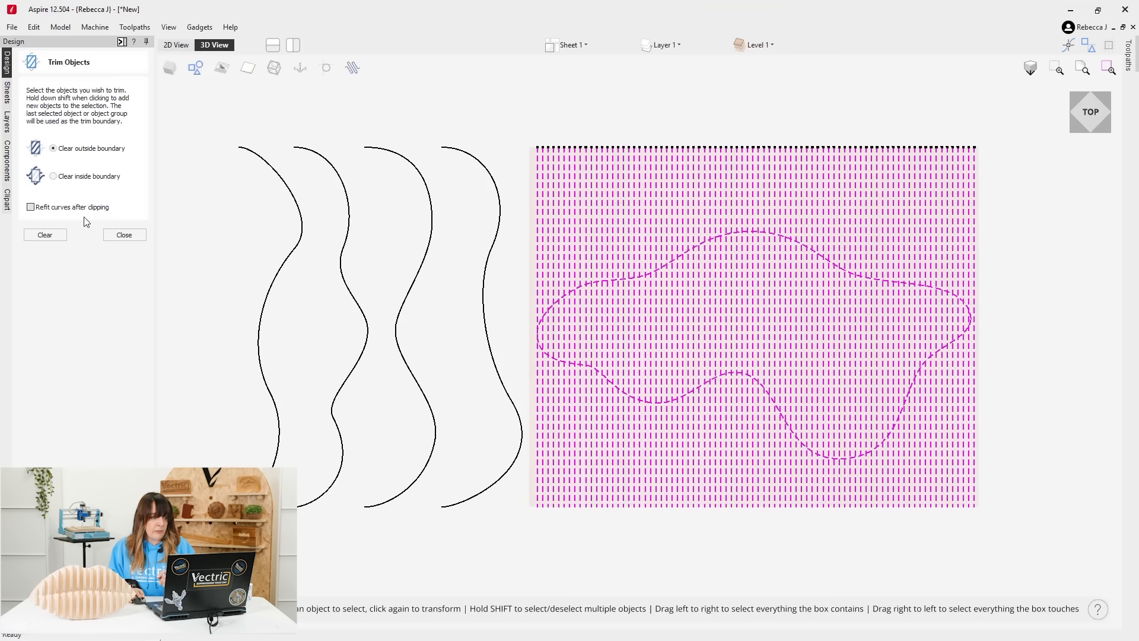
{"action": "left_click", "coordinate": [59, 236]}
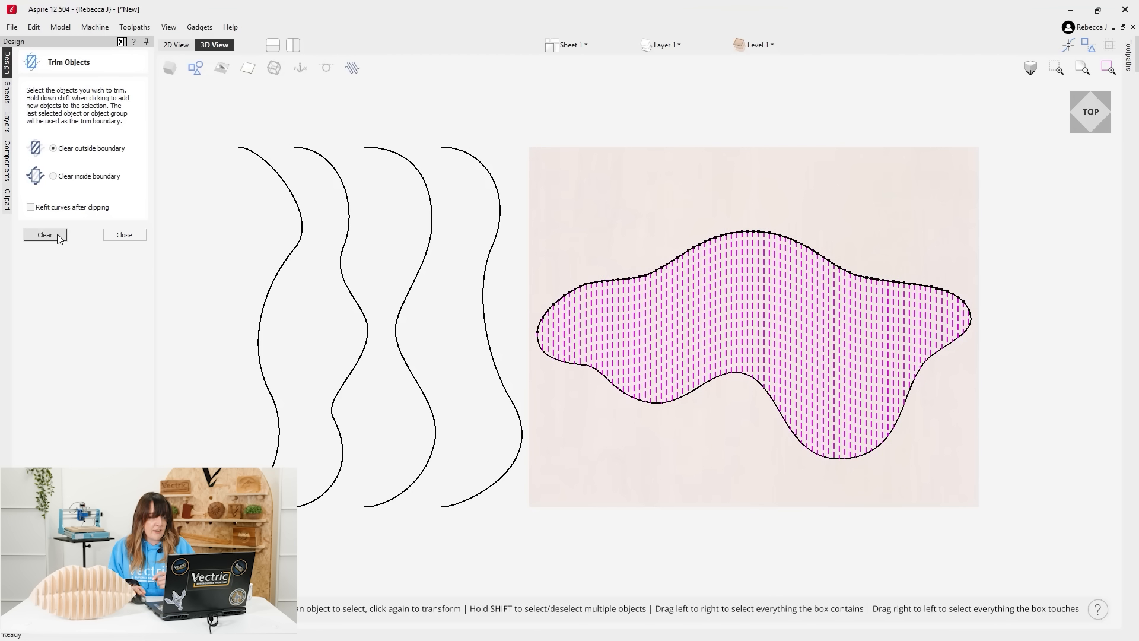
{"action": "left_click", "coordinate": [121, 235]}
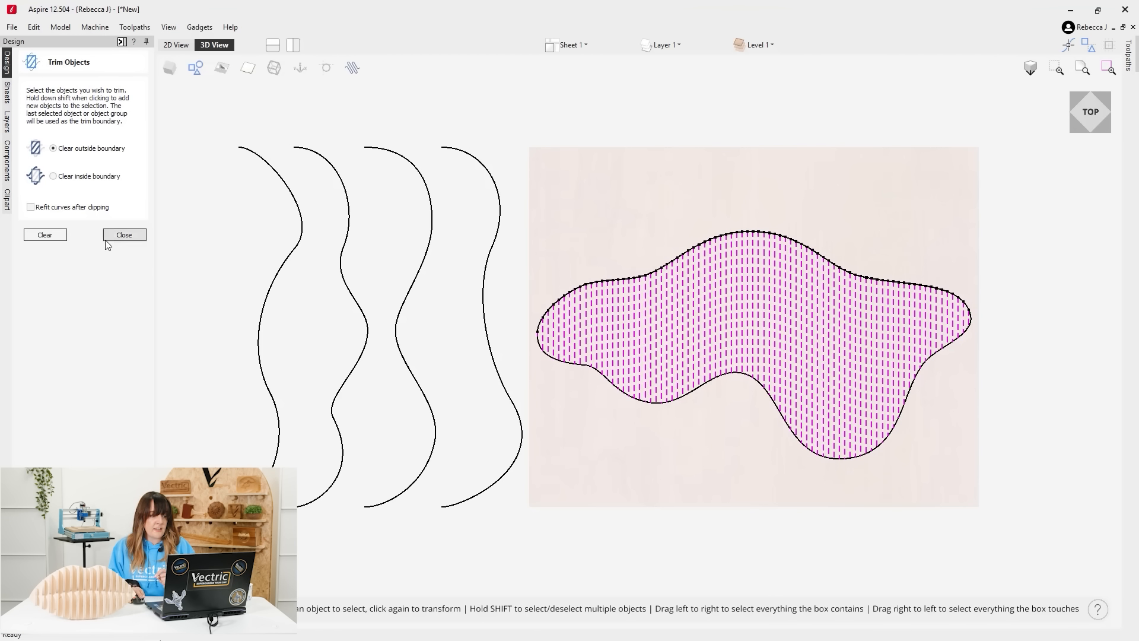
{"action": "left_click", "coordinate": [908, 316]}
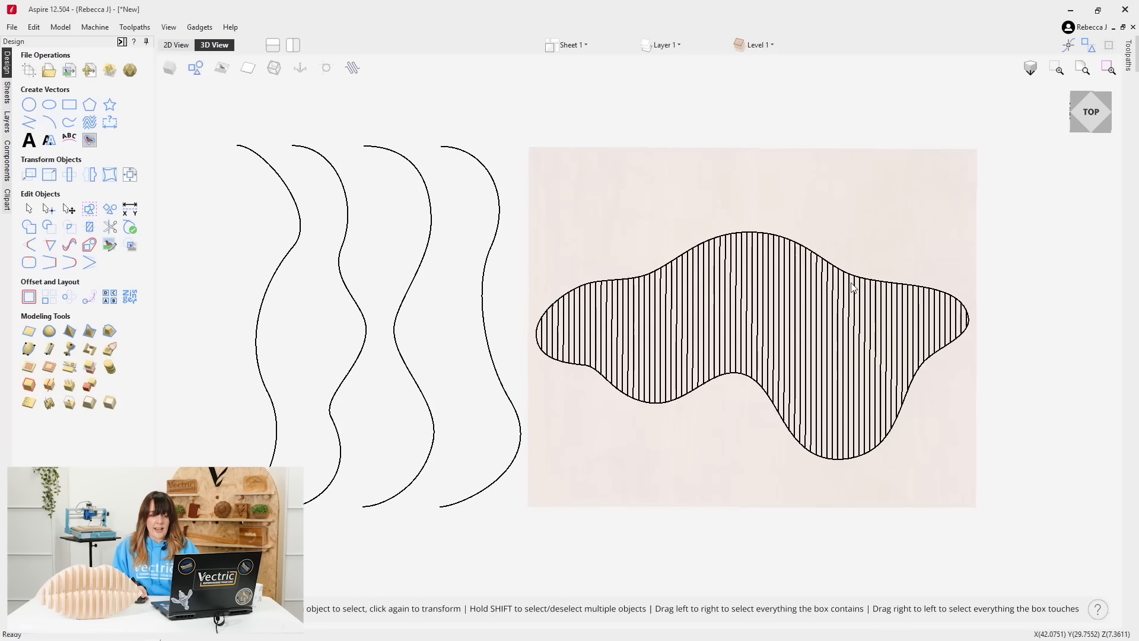
Select the blob outline and rename Layer 1 as Profile Positions.
{"action": "left_click", "coordinate": [564, 295]}
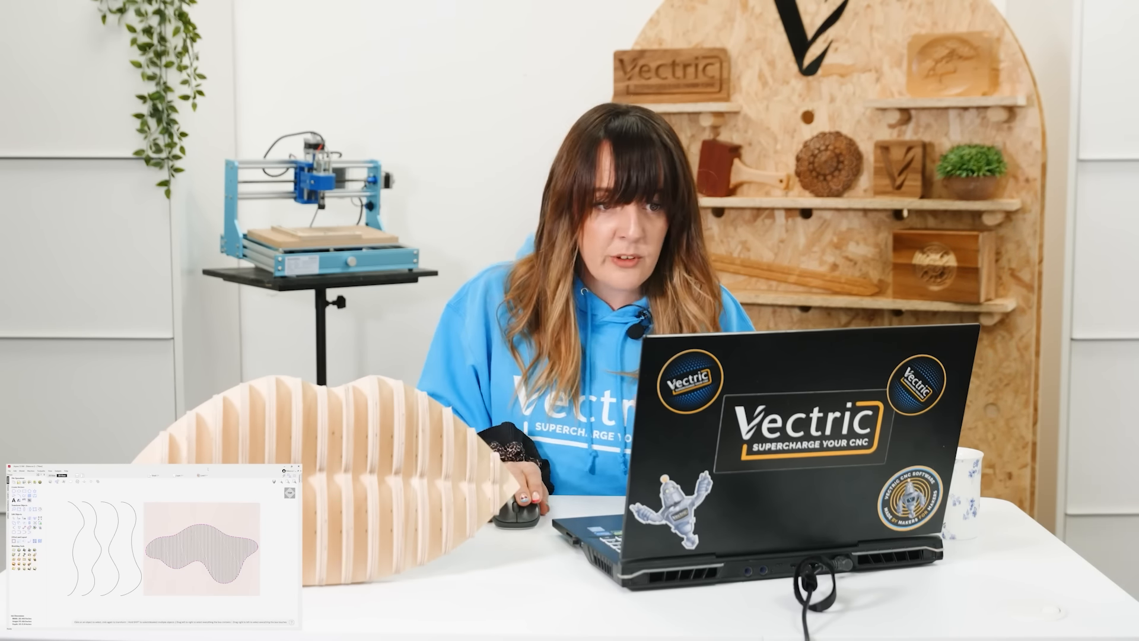
{"action": "left_click", "coordinate": [676, 45]}
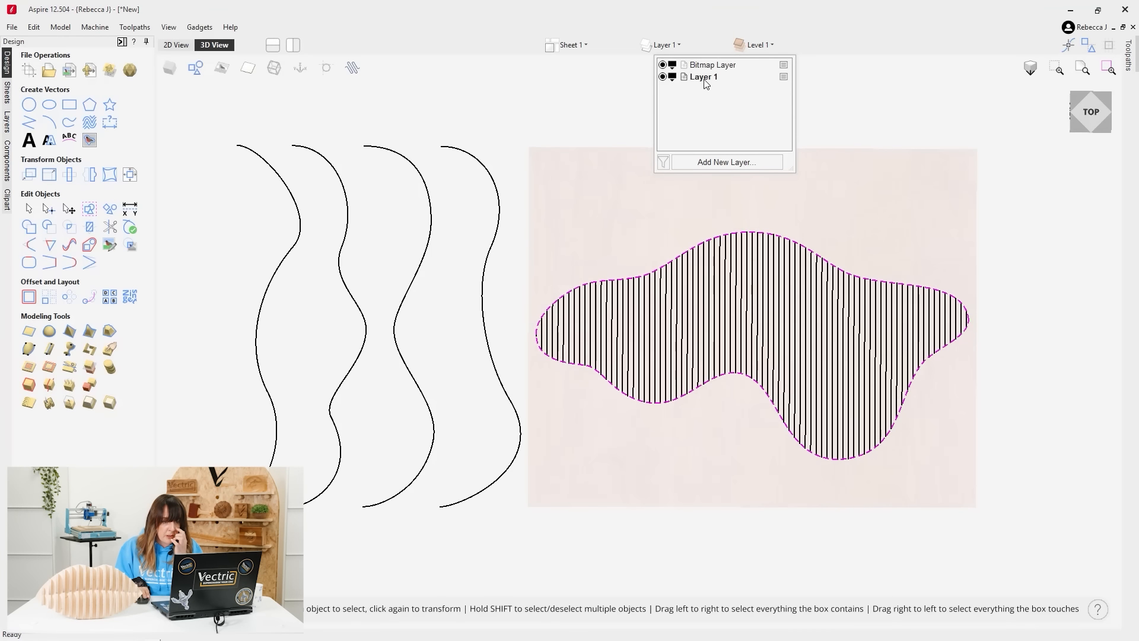
{"action": "double_click", "coordinate": [705, 79]}
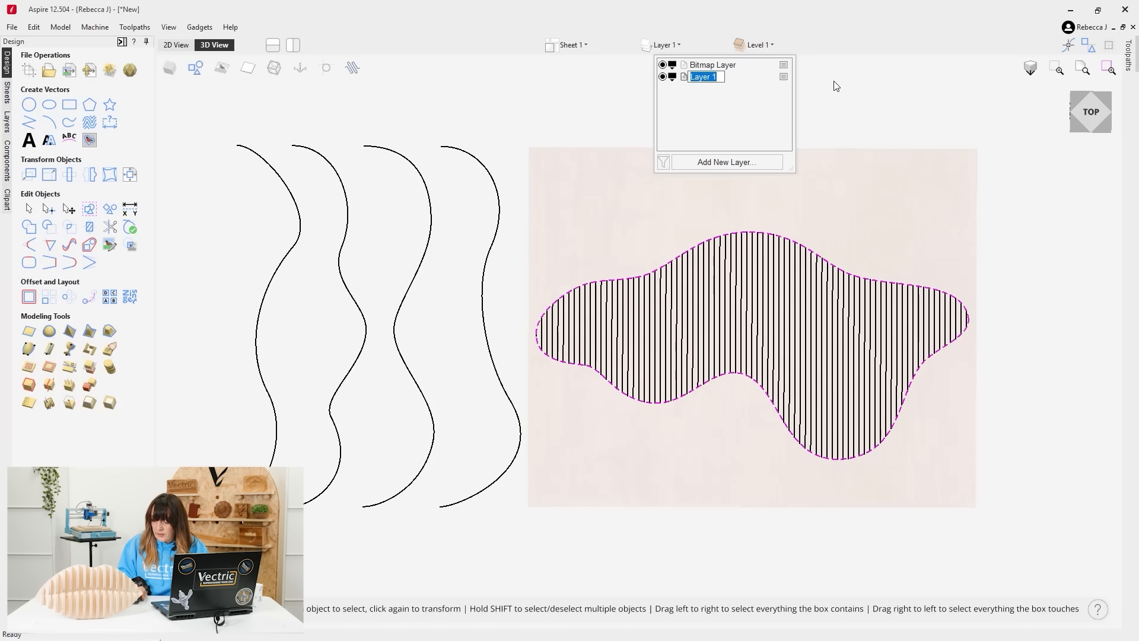
{"action": "type", "text": "Profile Positions"}
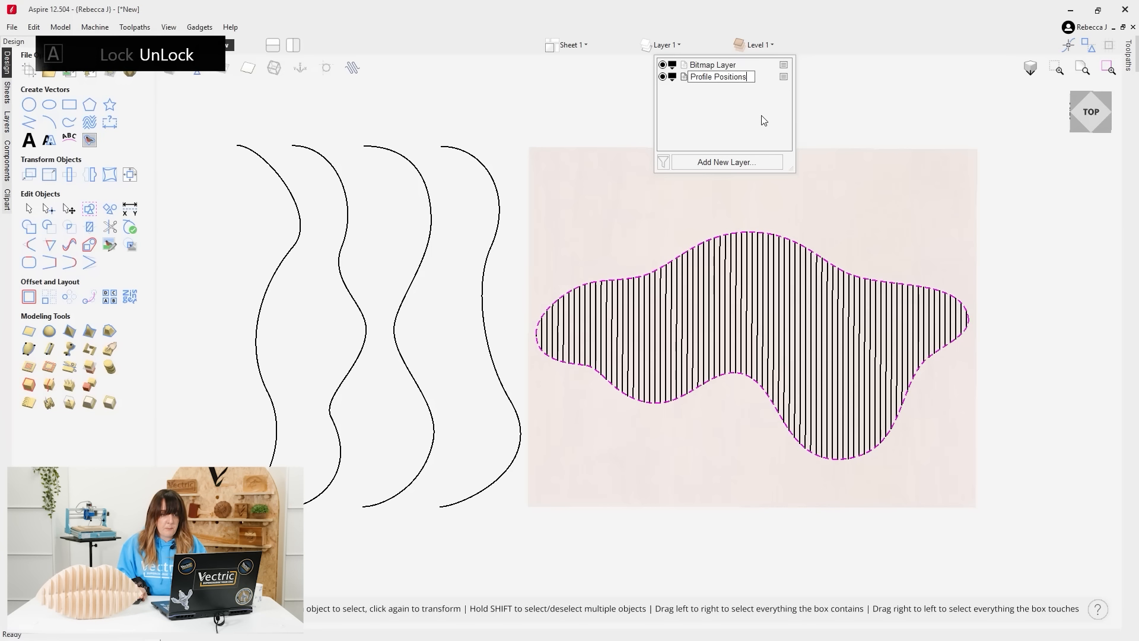
{"action": "key", "text": "Return"}
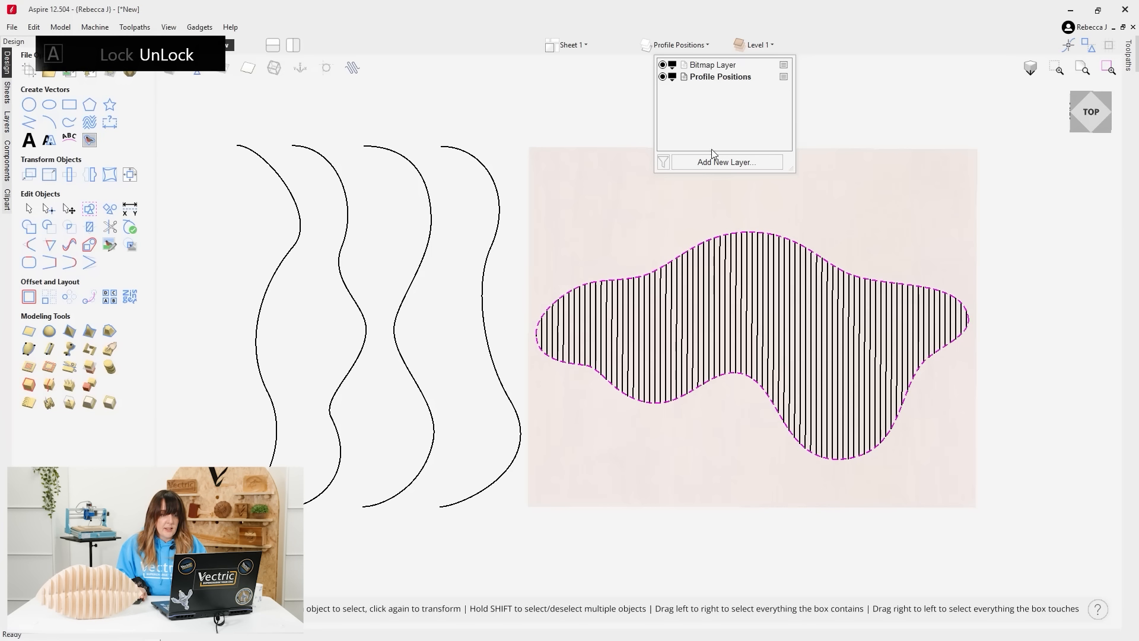
Add two new layers named Backboard & Slots and Profiles.
{"action": "left_click", "coordinate": [727, 161]}
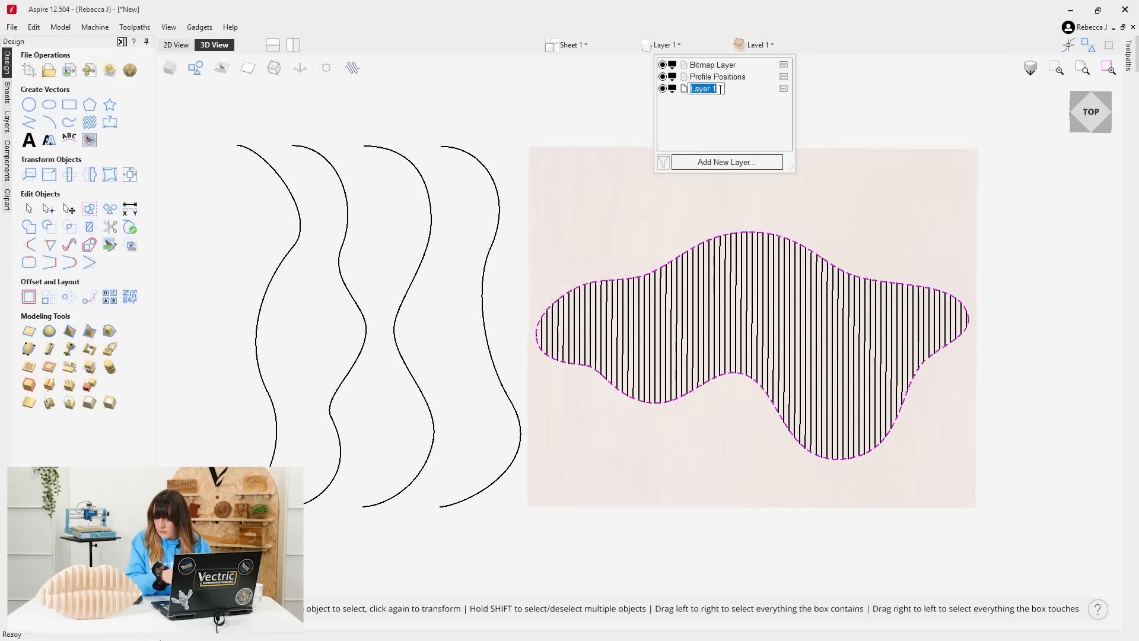
{"action": "type", "text": "Backboard"}
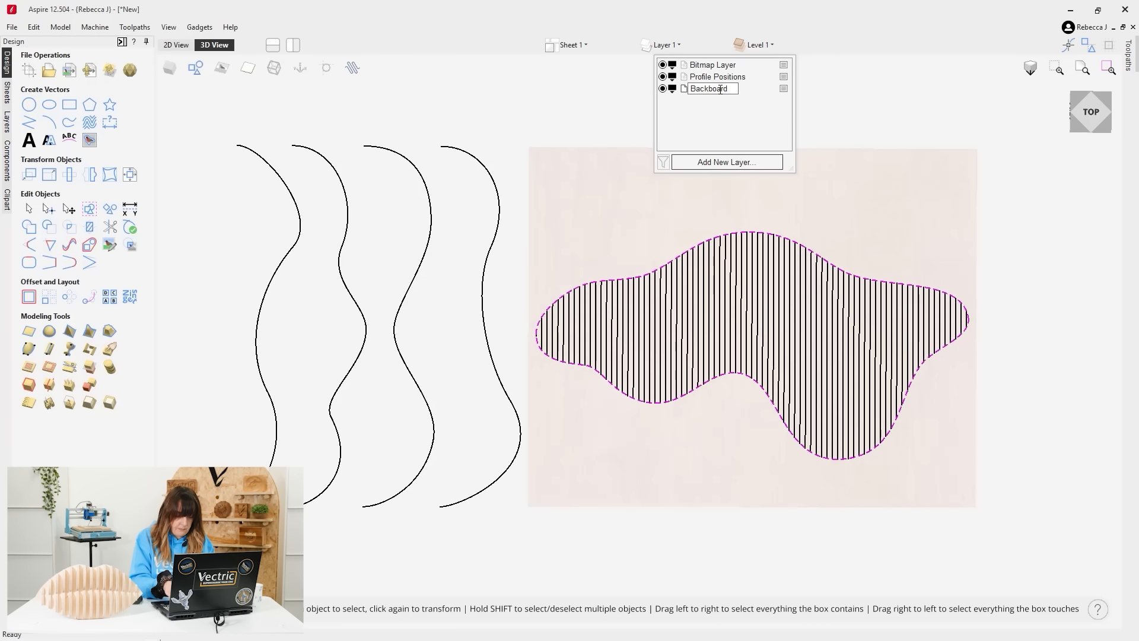
{"action": "type", "text": " Slots"}
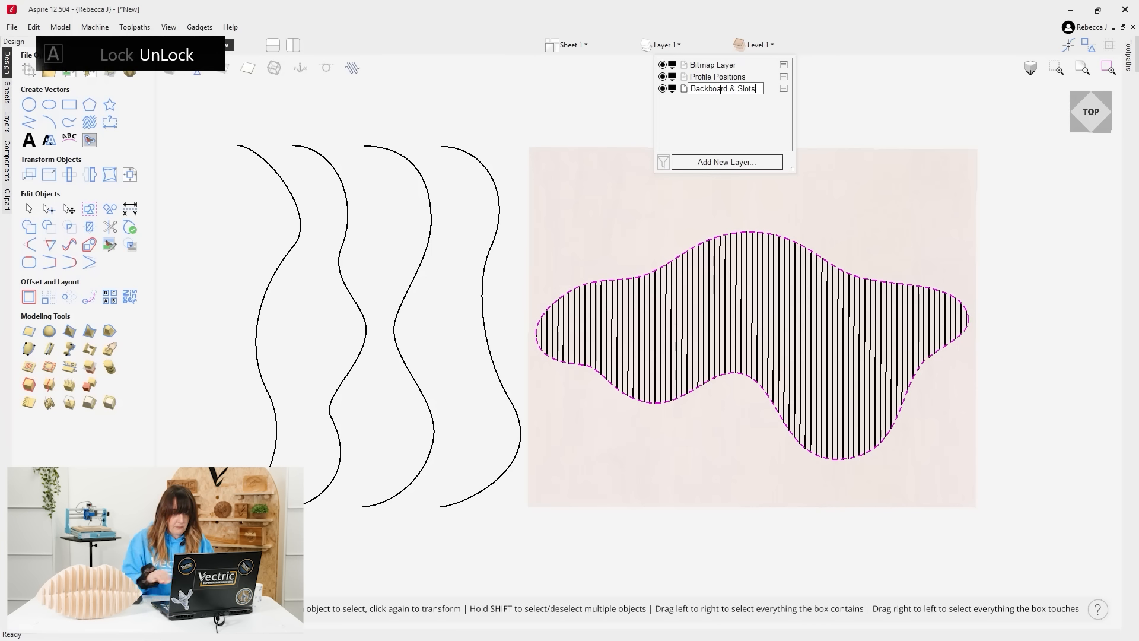
{"action": "key", "text": "Return"}
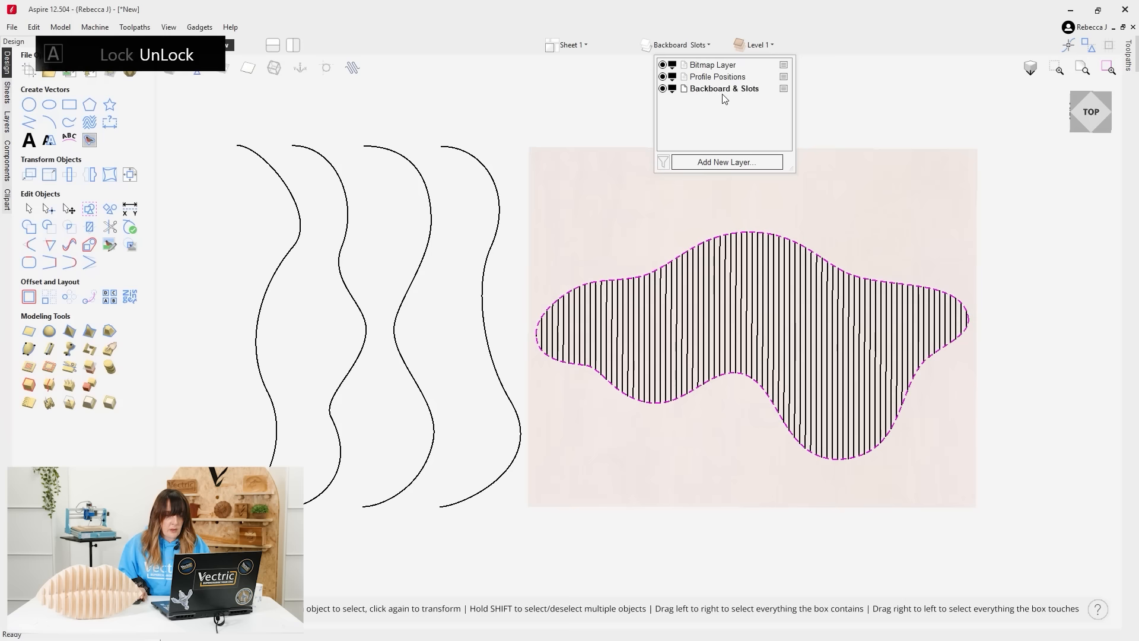
{"action": "left_click", "coordinate": [730, 162]}
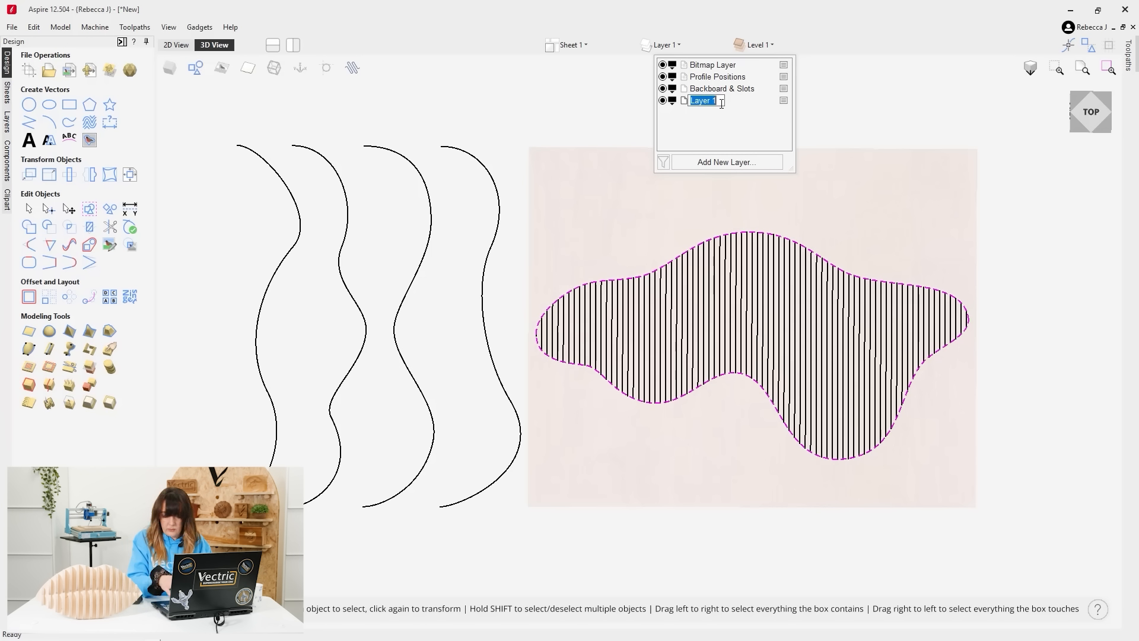
{"action": "type", "text": "Profiles"}
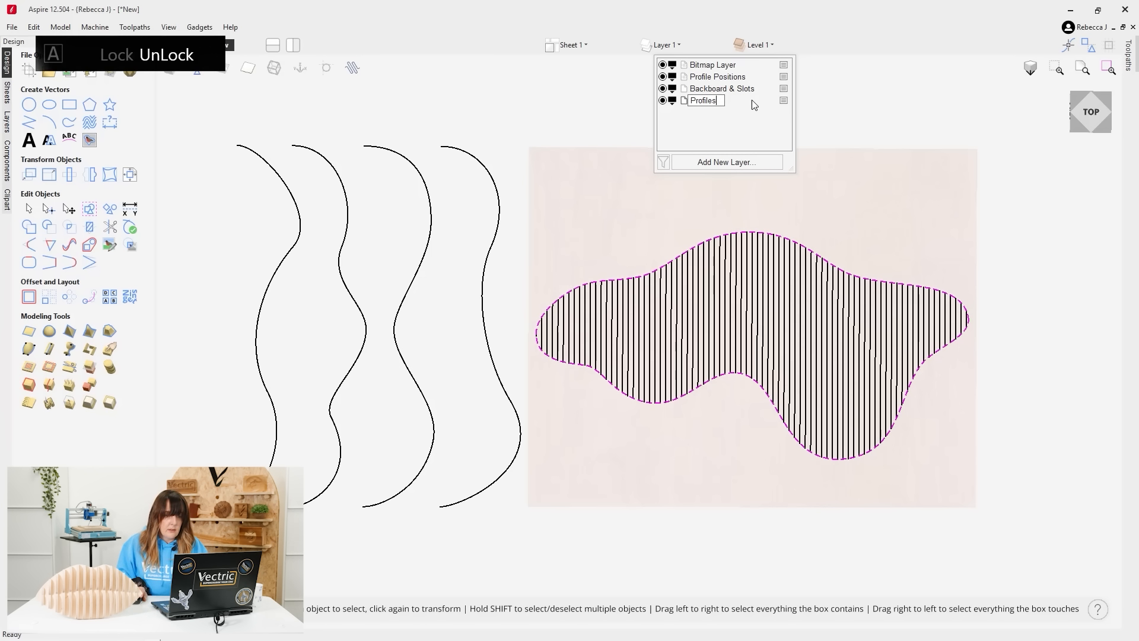
{"action": "key", "text": "Return"}
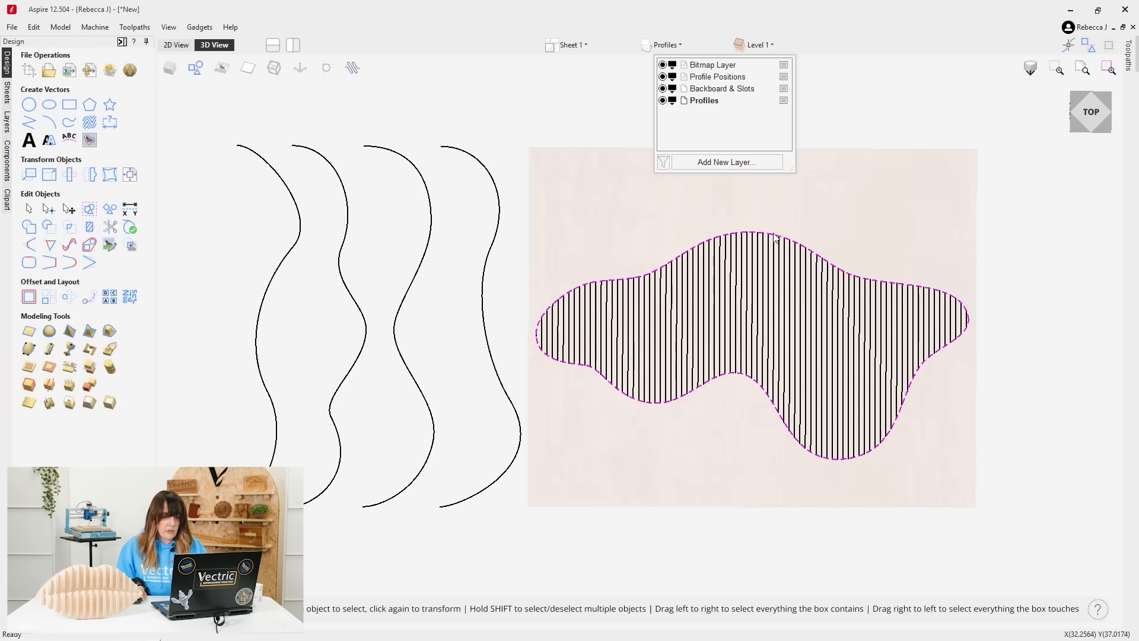
Set the Backboard & Slots layer colour to teal and the Profiles layer colour to purple.
{"action": "left_click", "coordinate": [675, 94]}
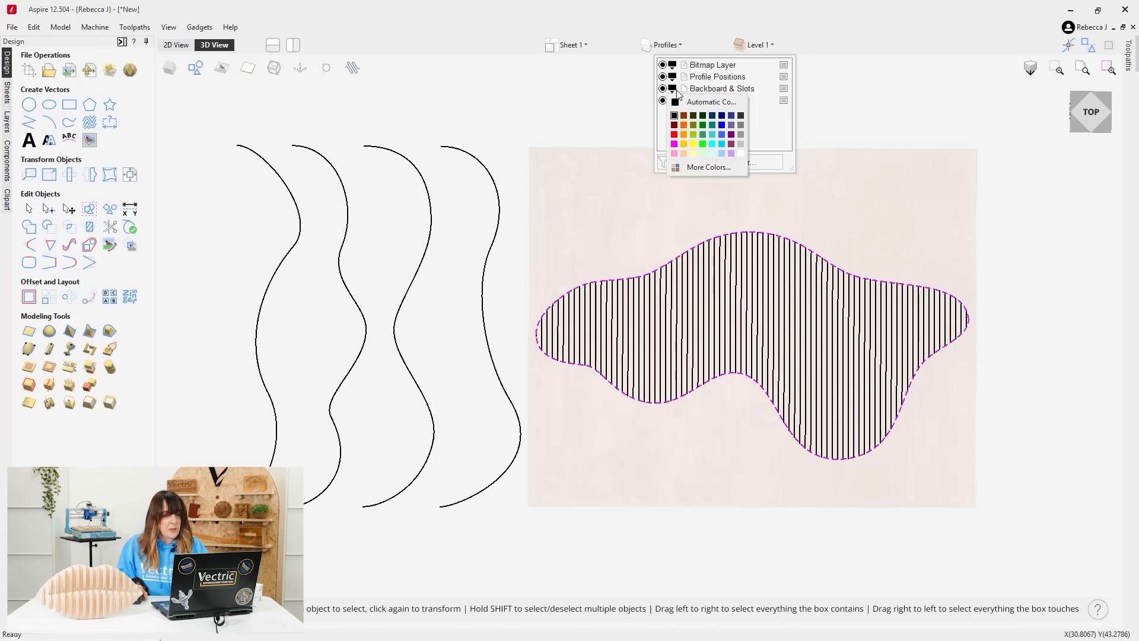
{"action": "left_click", "coordinate": [712, 124]}
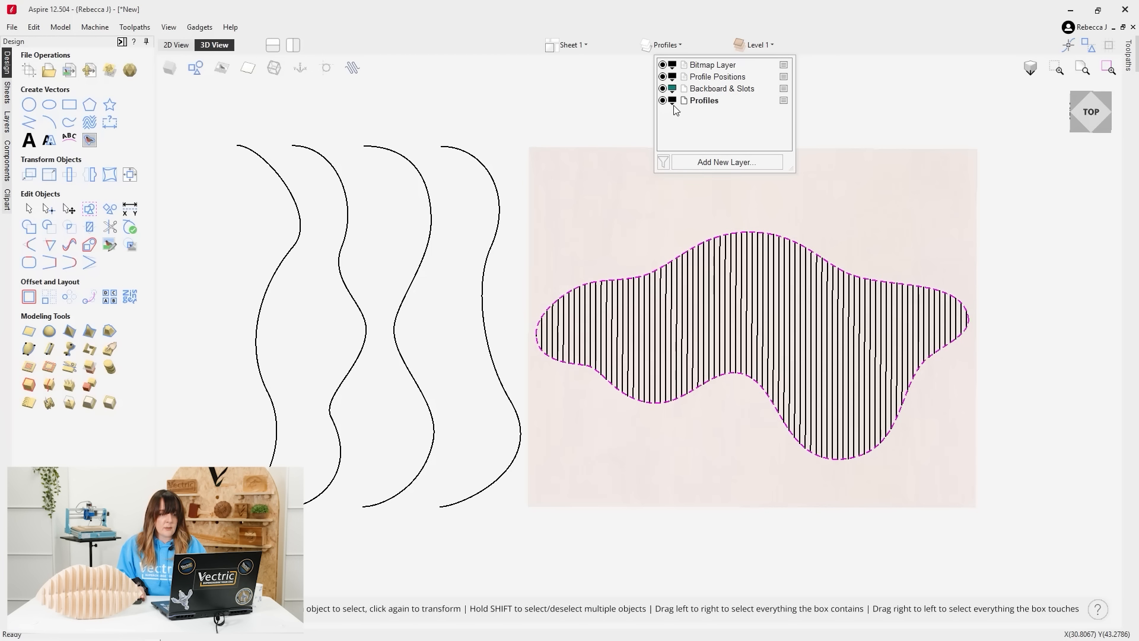
{"action": "left_click", "coordinate": [674, 104]}
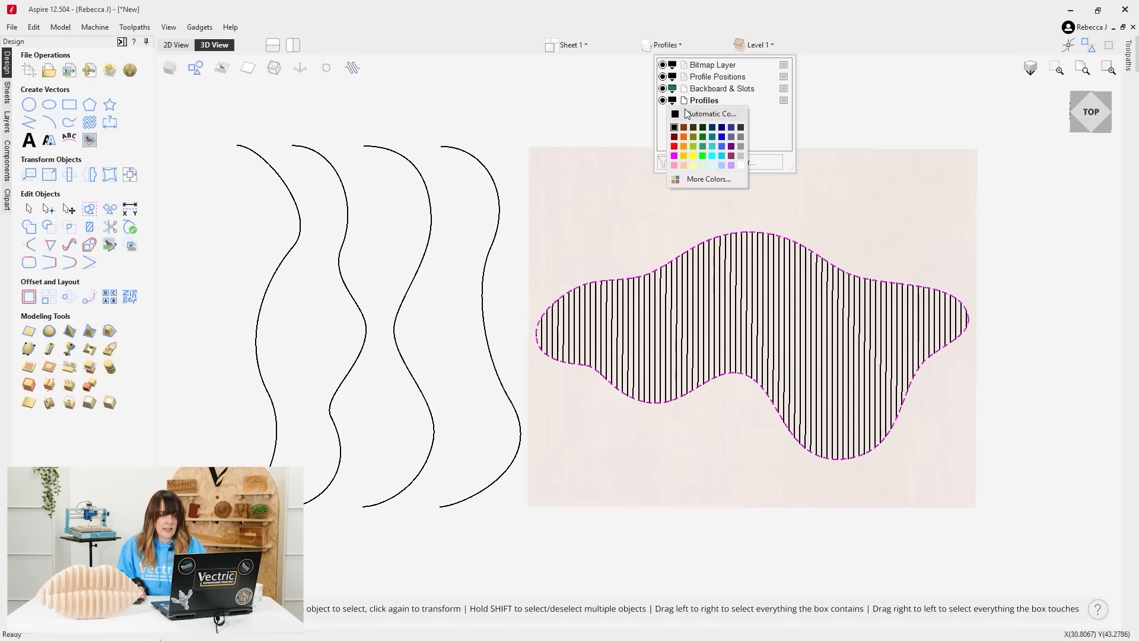
{"action": "left_click", "coordinate": [731, 146]}
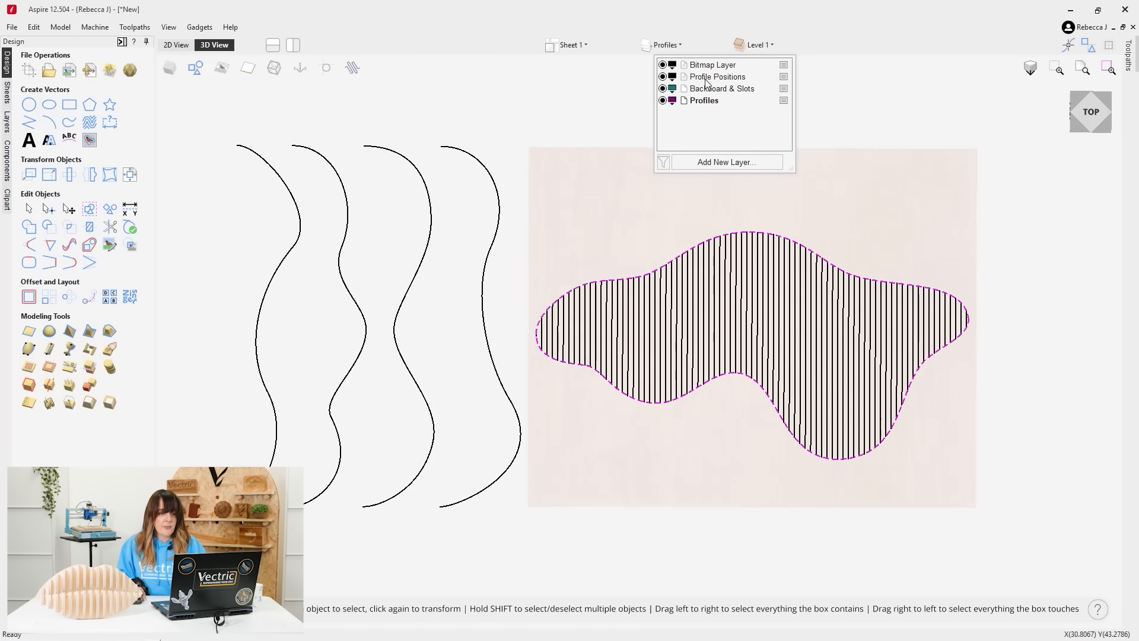
Move the selected blob outline to the Backboard & Slots layer and deselect it.
{"action": "right_click", "coordinate": [783, 242]}
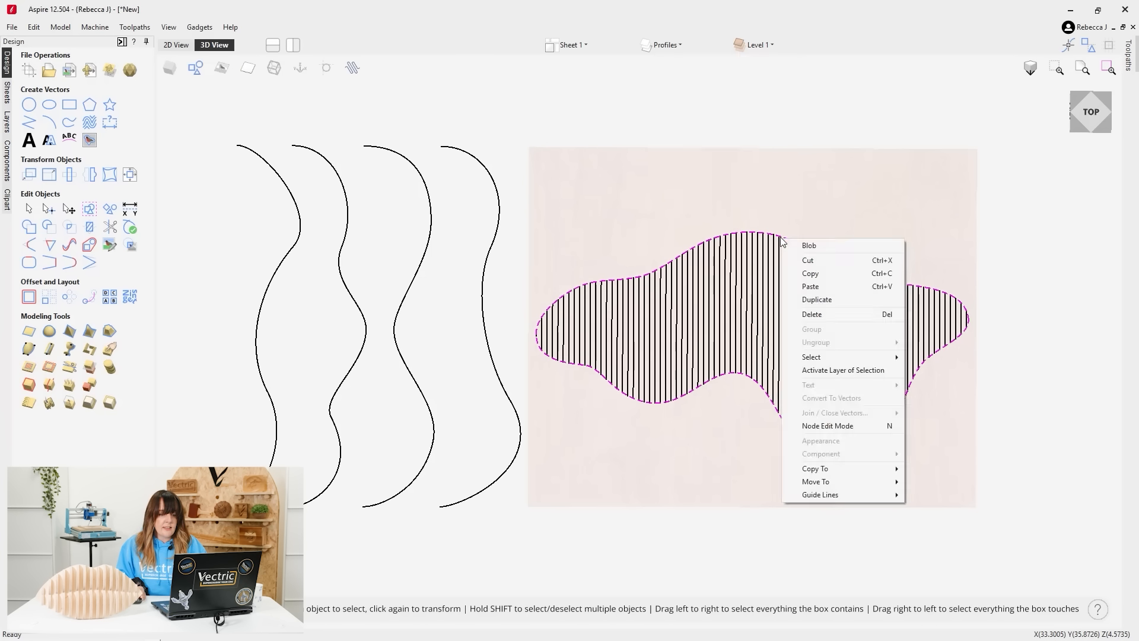
{"action": "mouse_move", "coordinate": [808, 483]}
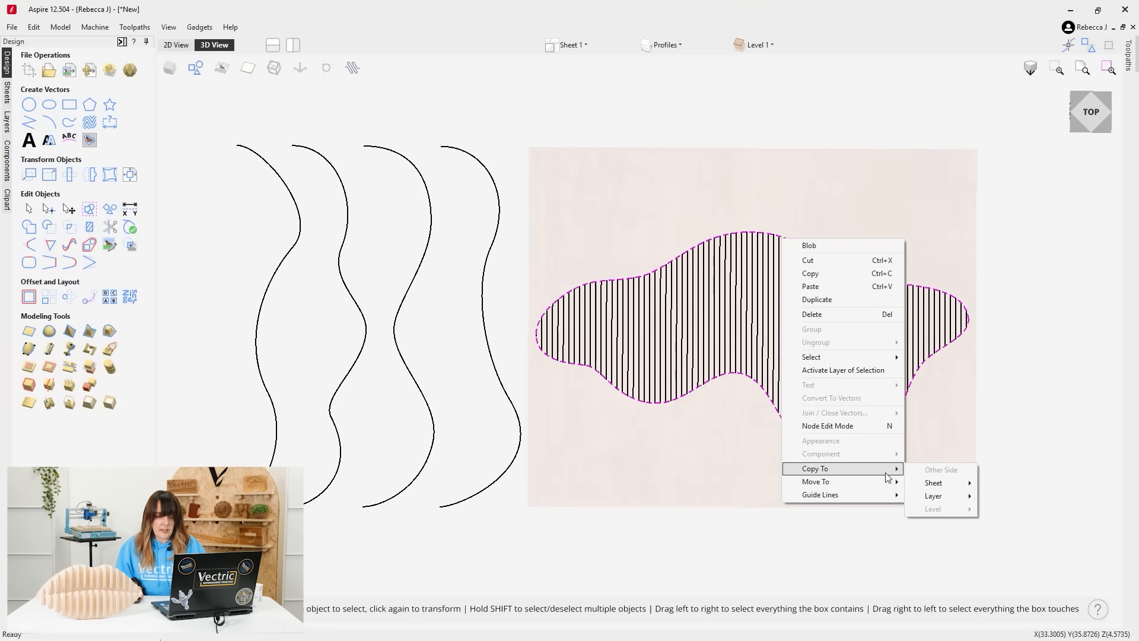
{"action": "mouse_move", "coordinate": [937, 509]}
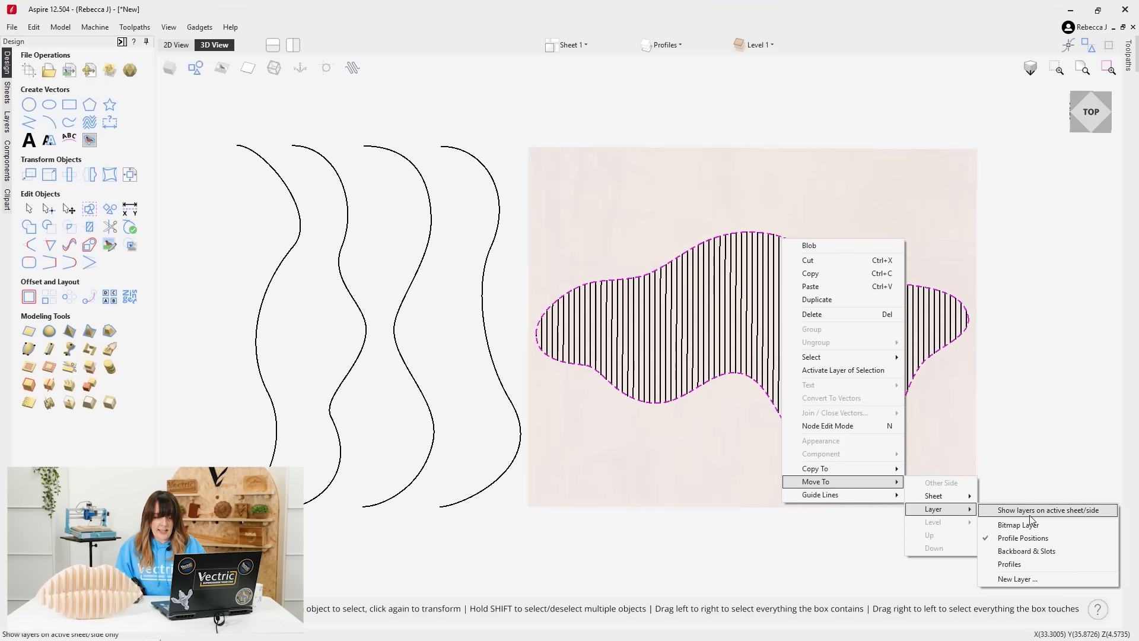
{"action": "left_click", "coordinate": [1029, 551]}
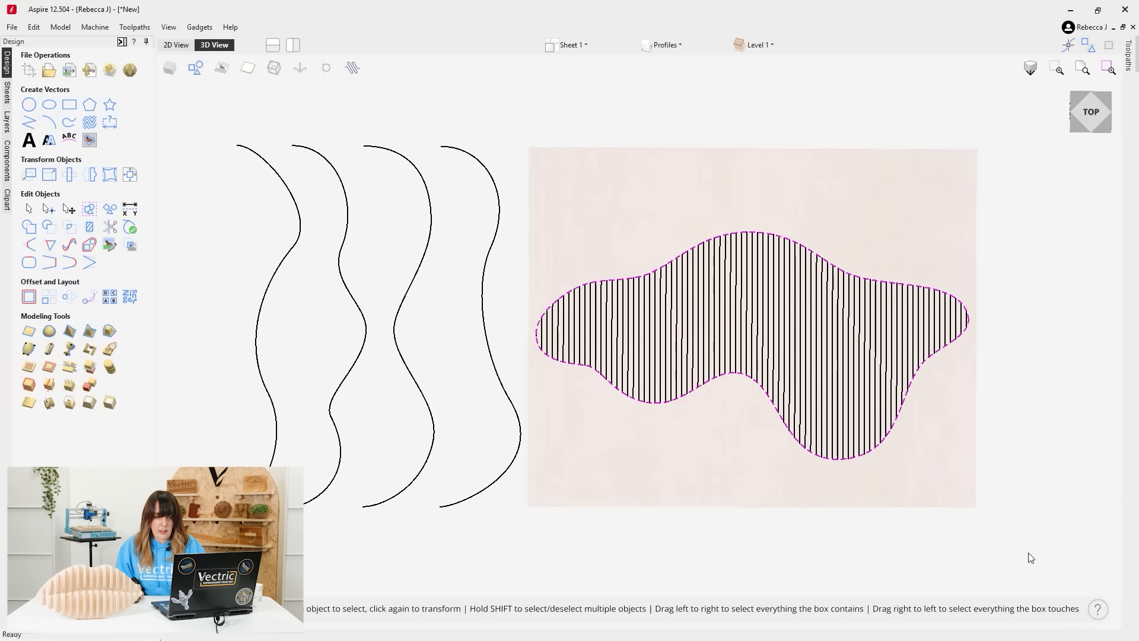
{"action": "left_click", "coordinate": [777, 74]}
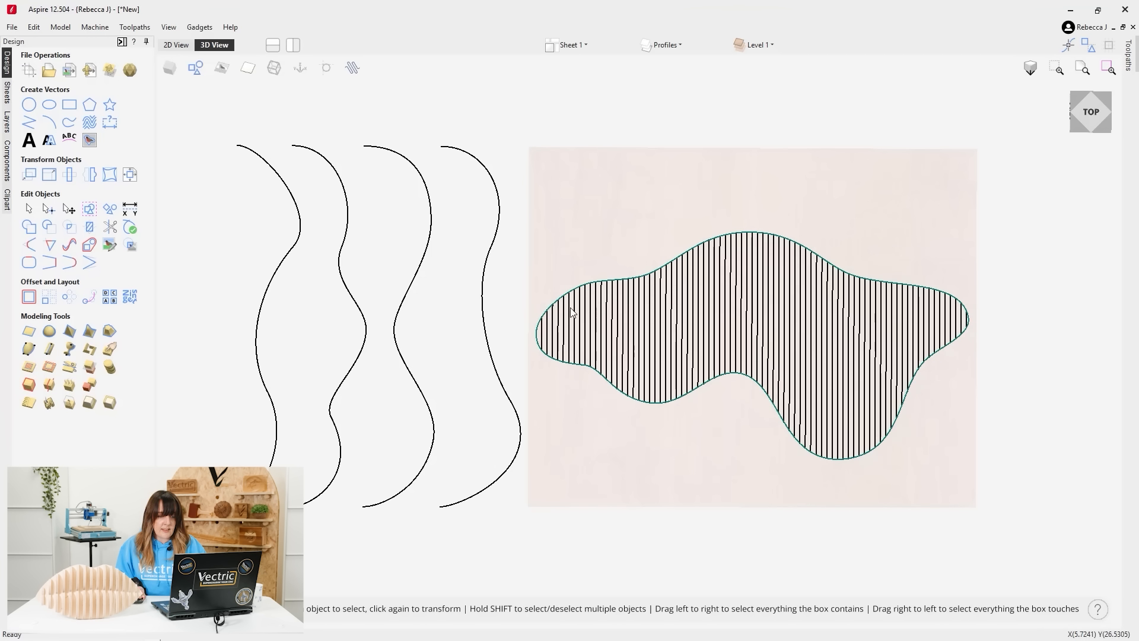
Set the Profile Positions layer colour to light grey and make Backboard & Slots the active layer.
{"action": "left_click", "coordinate": [677, 44]}
{"action": "left_click", "coordinate": [673, 83]}
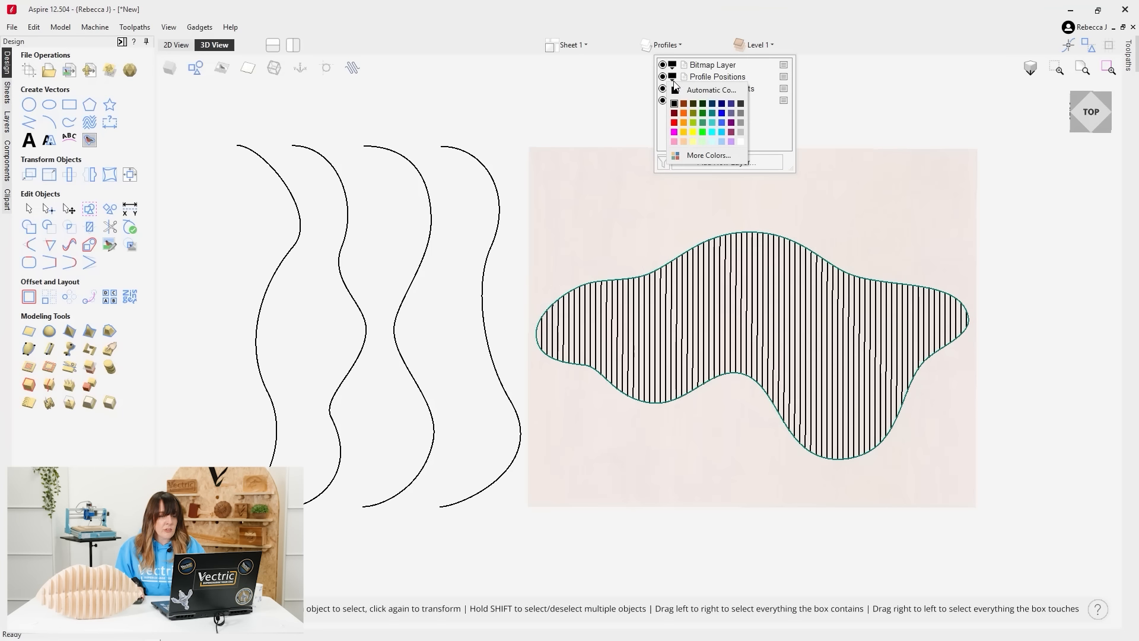
{"action": "left_click", "coordinate": [743, 131]}
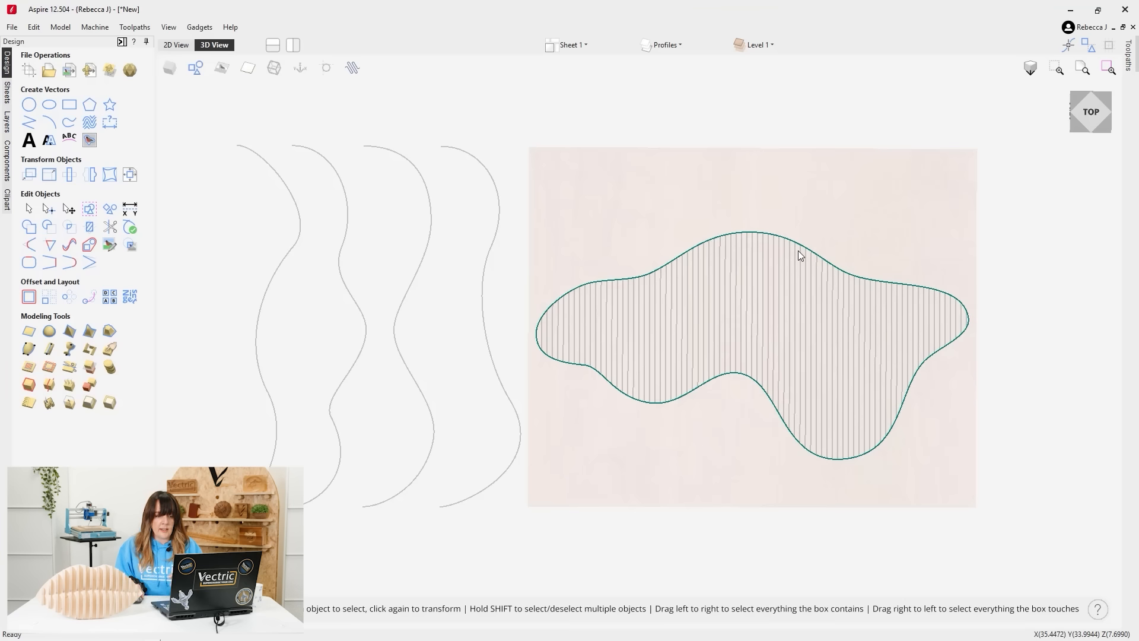
{"action": "left_click", "coordinate": [680, 45]}
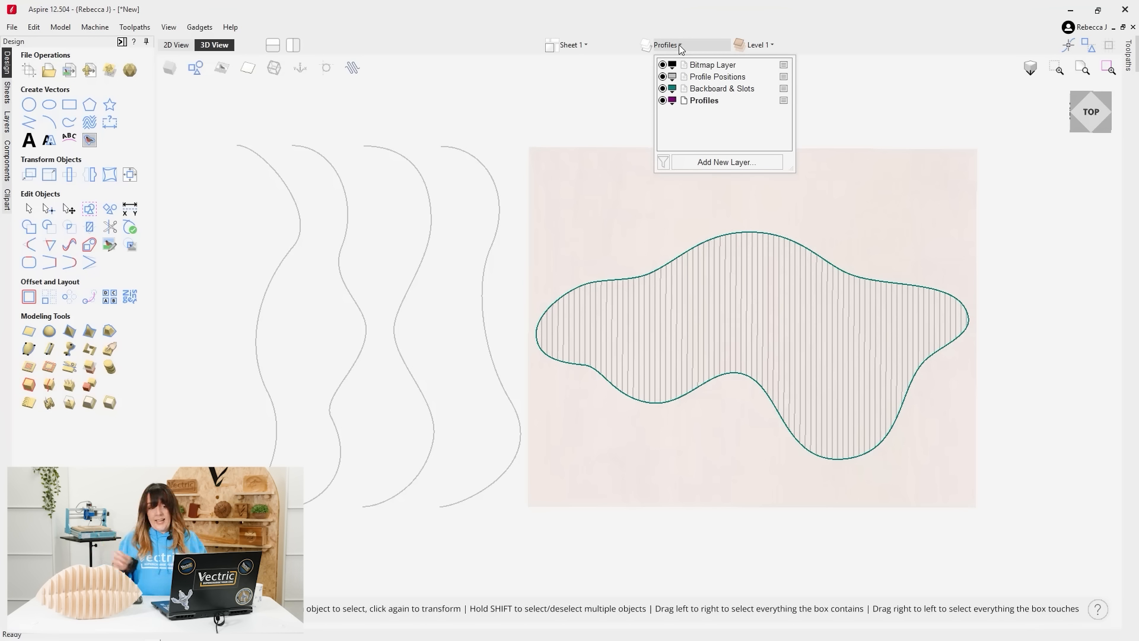
{"action": "left_click", "coordinate": [725, 89]}
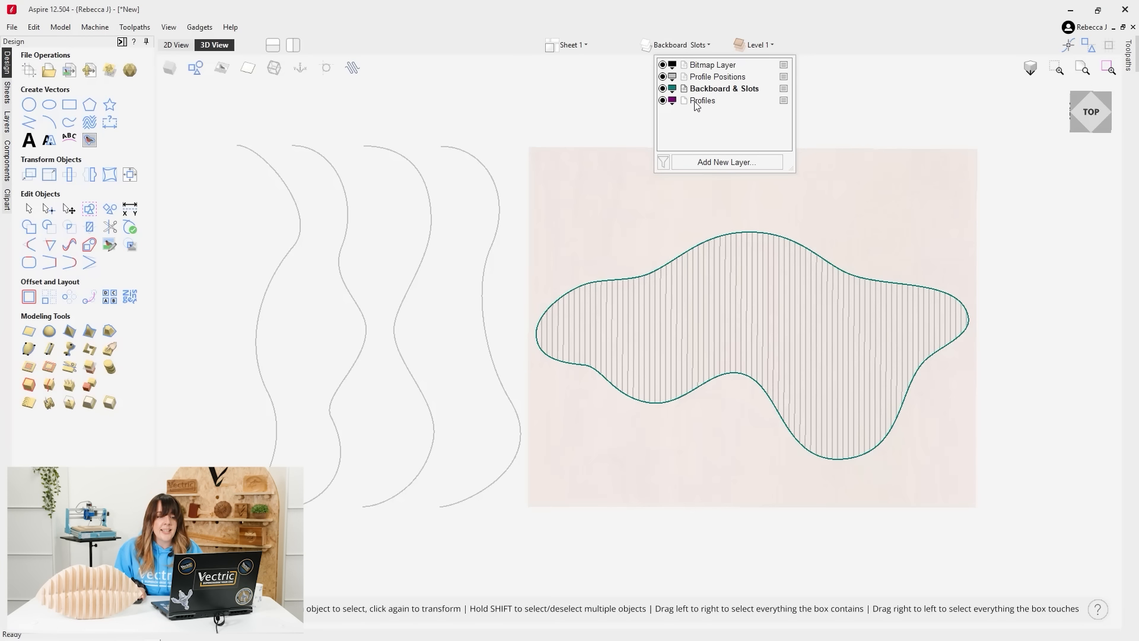
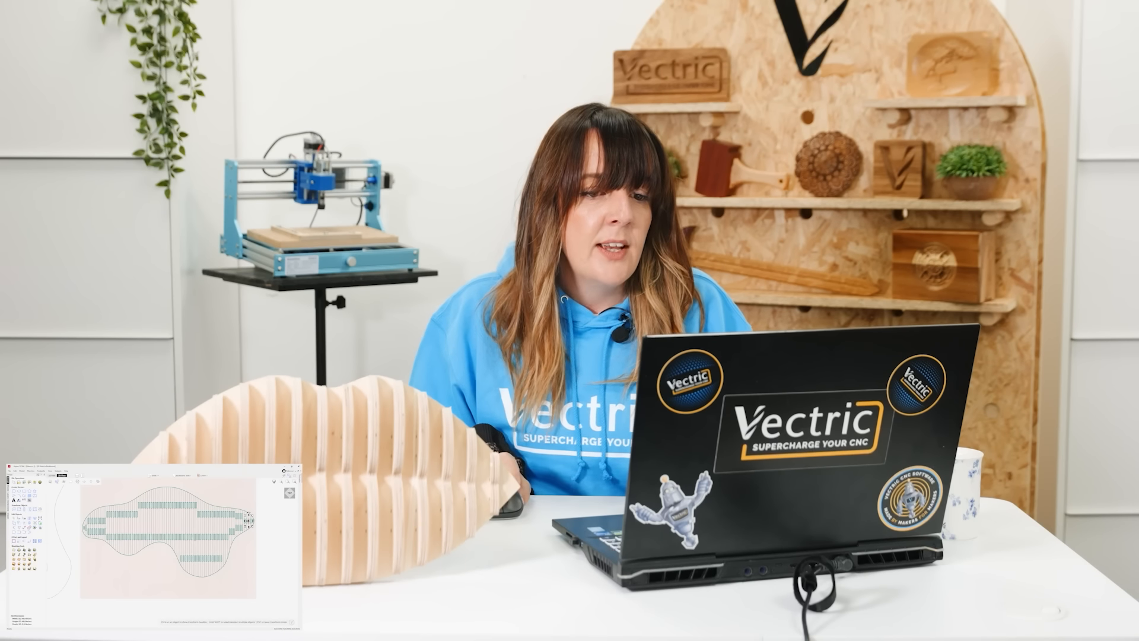
{"action": "left_click", "coordinate": [252, 560]}
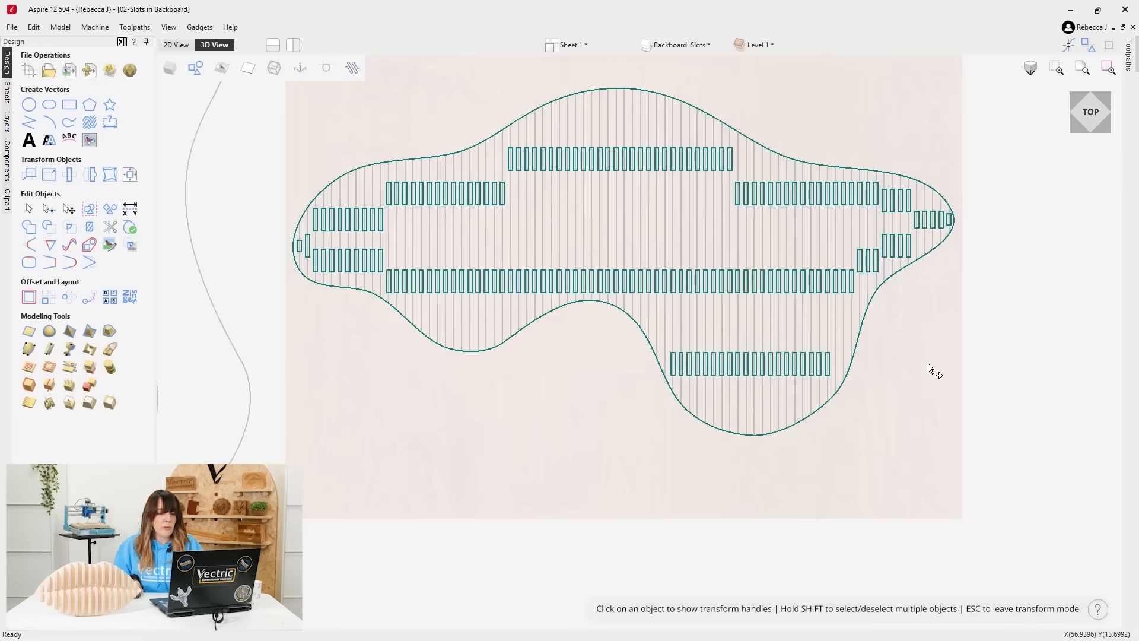
{"action": "scroll", "coordinate": [931, 372], "scroll_direction": "down", "scroll_amount": 3}
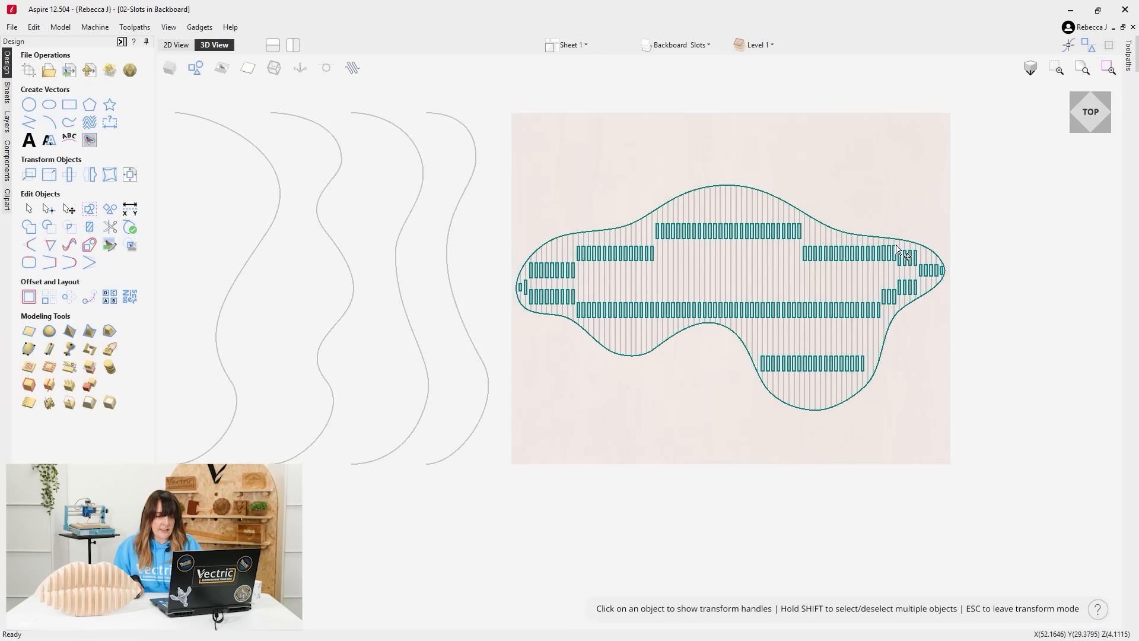
{"action": "scroll", "coordinate": [898, 250], "scroll_direction": "up", "scroll_amount": 4}
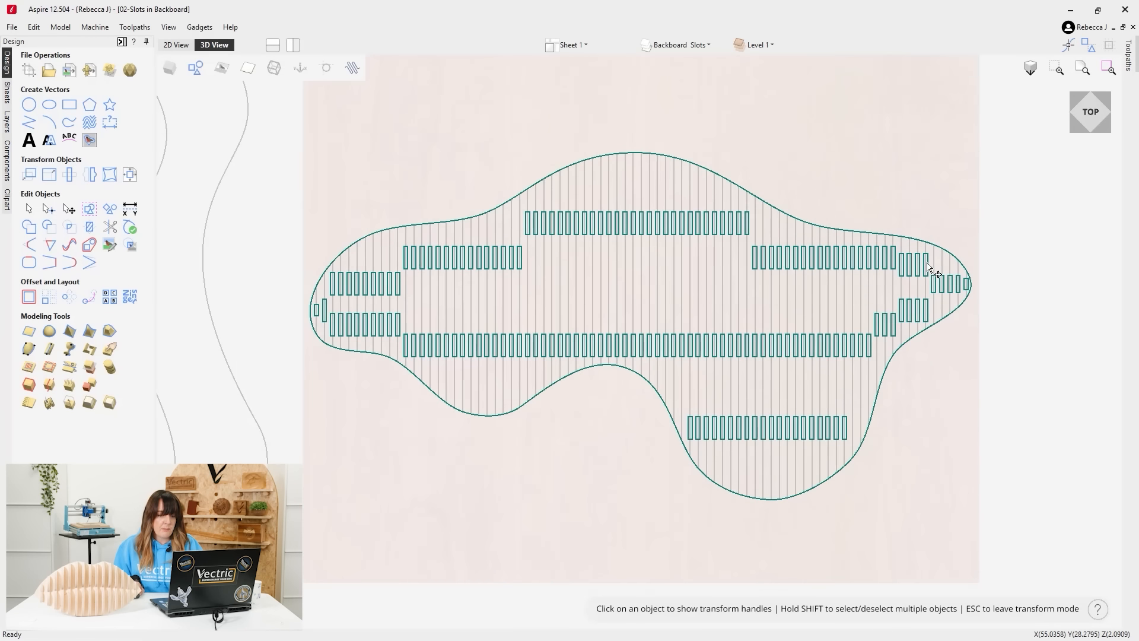
{"action": "scroll", "coordinate": [1001, 138], "scroll_direction": "down", "scroll_amount": 3}
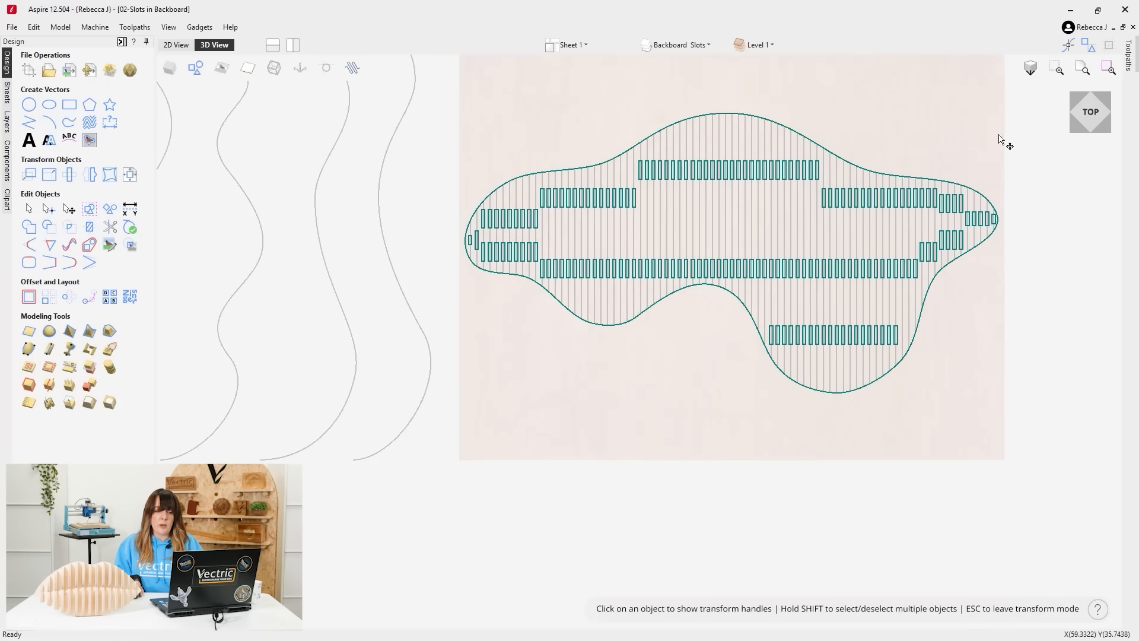
Make the Profiles layer active and hide the Backboard & Slots layer.
{"action": "left_click", "coordinate": [700, 45]}
{"action": "left_click", "coordinate": [703, 101]}
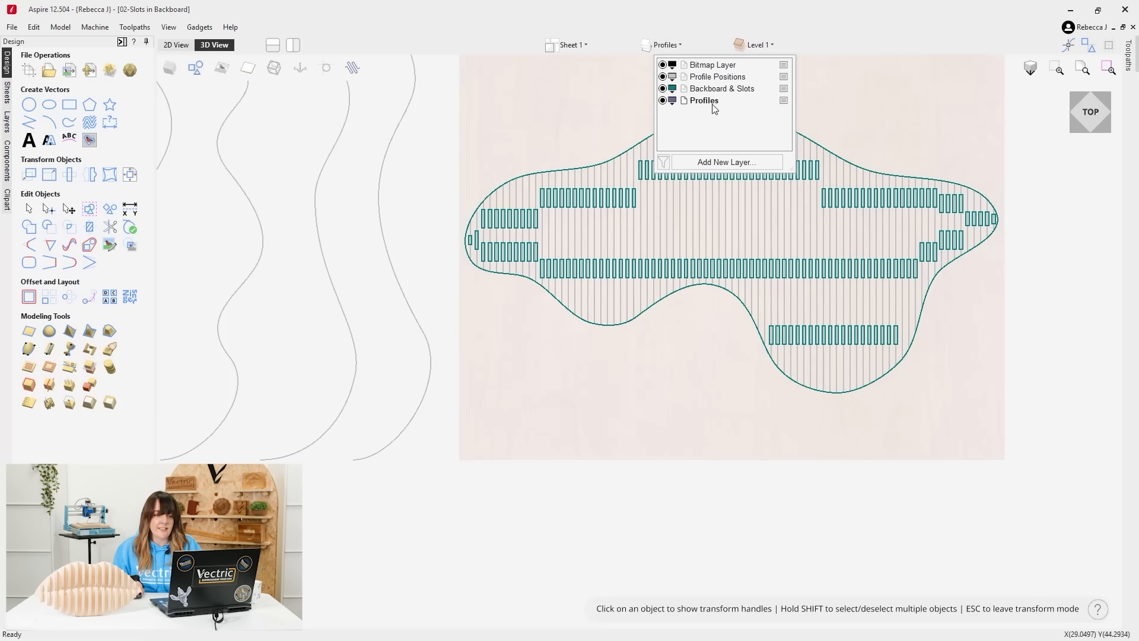
{"action": "left_click", "coordinate": [663, 88]}
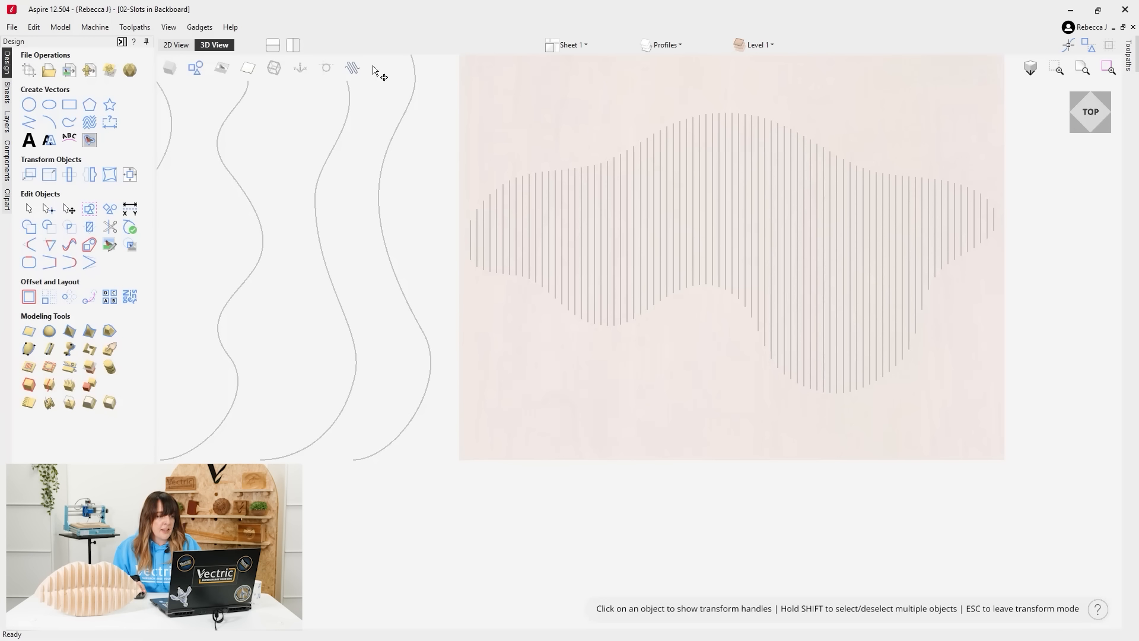
Show the wavy 3D component, inspect its slices from an angle and from above, and hide it again.
{"action": "left_click", "coordinate": [172, 69]}
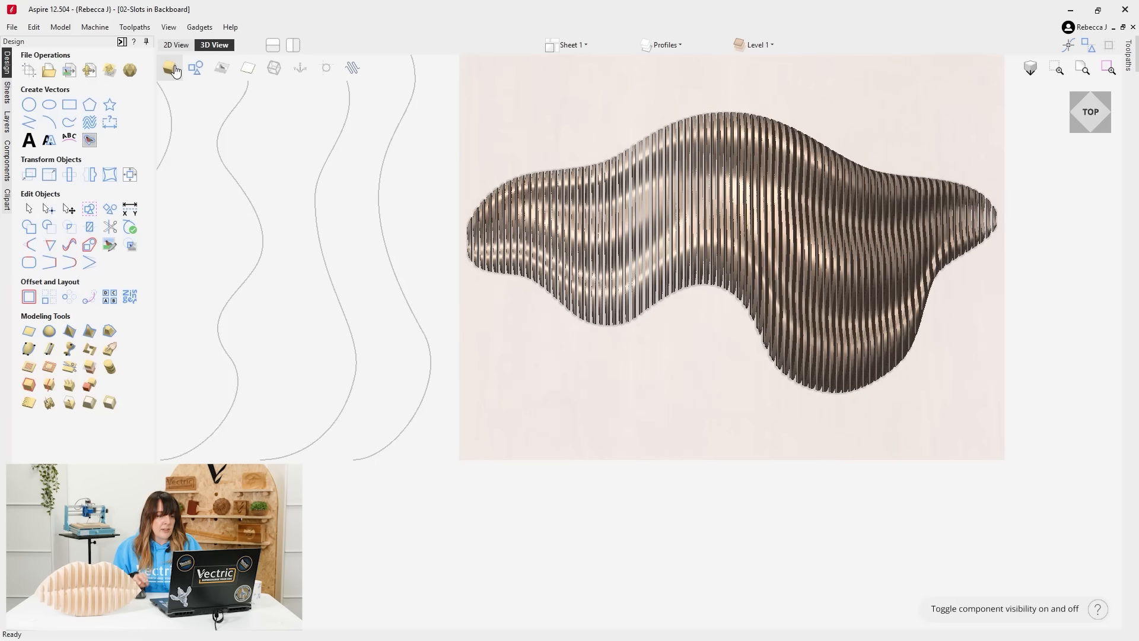
{"action": "left_click_drag", "start_coordinate": [593, 446], "coordinate": [794, 380]}
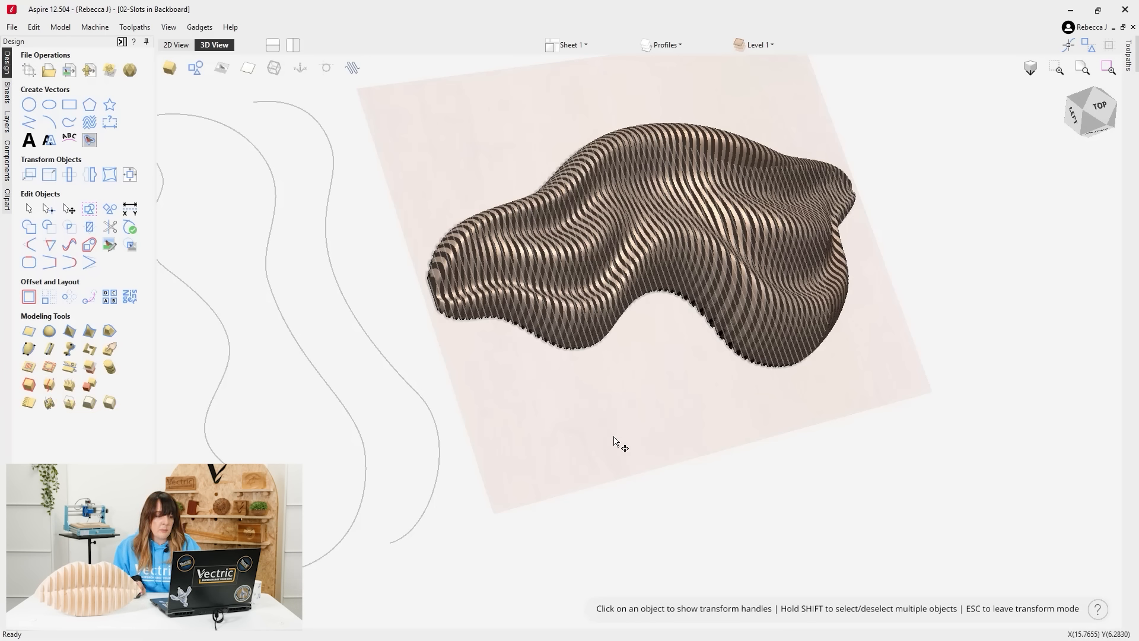
{"action": "left_click_drag", "start_coordinate": [647, 439], "coordinate": [515, 488]}
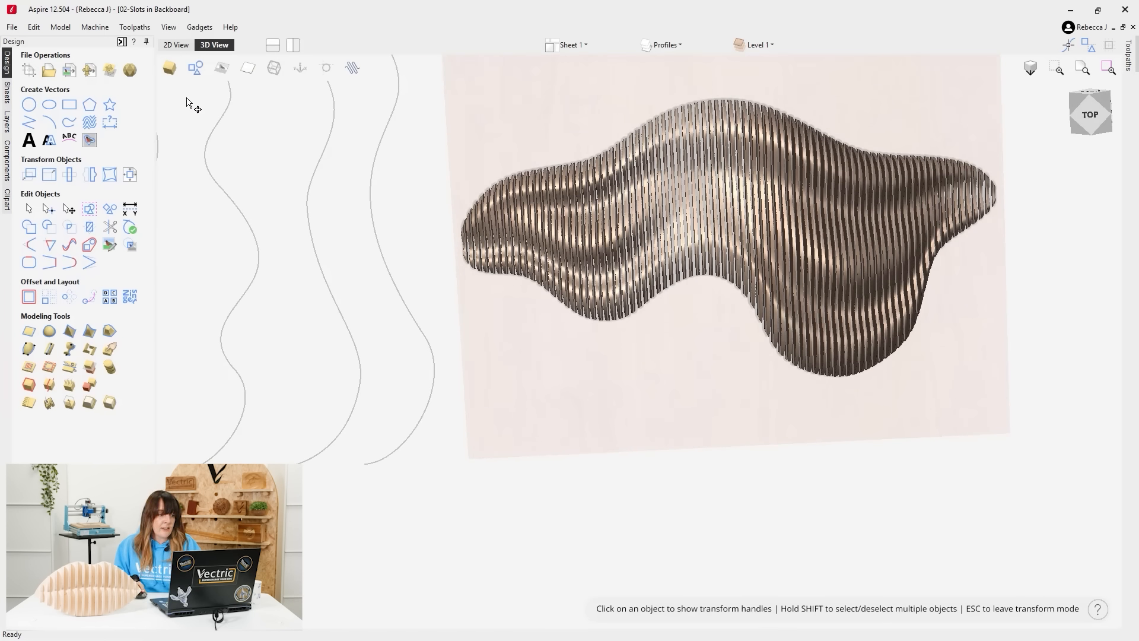
{"action": "left_click", "coordinate": [170, 68]}
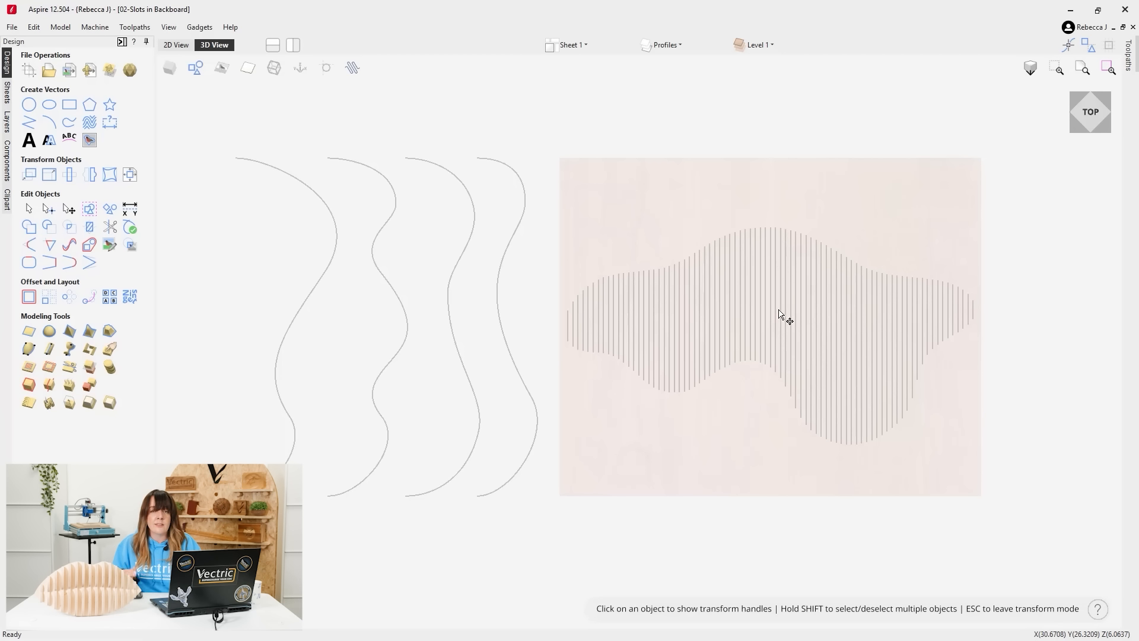
Extract the component's cross-section profile along the leftmost centre line, from its upper endpoint to its lower endpoint.
{"action": "left_click", "coordinate": [50, 384]}
{"action": "scroll", "coordinate": [542, 424], "scroll_direction": "up", "scroll_amount": 5}
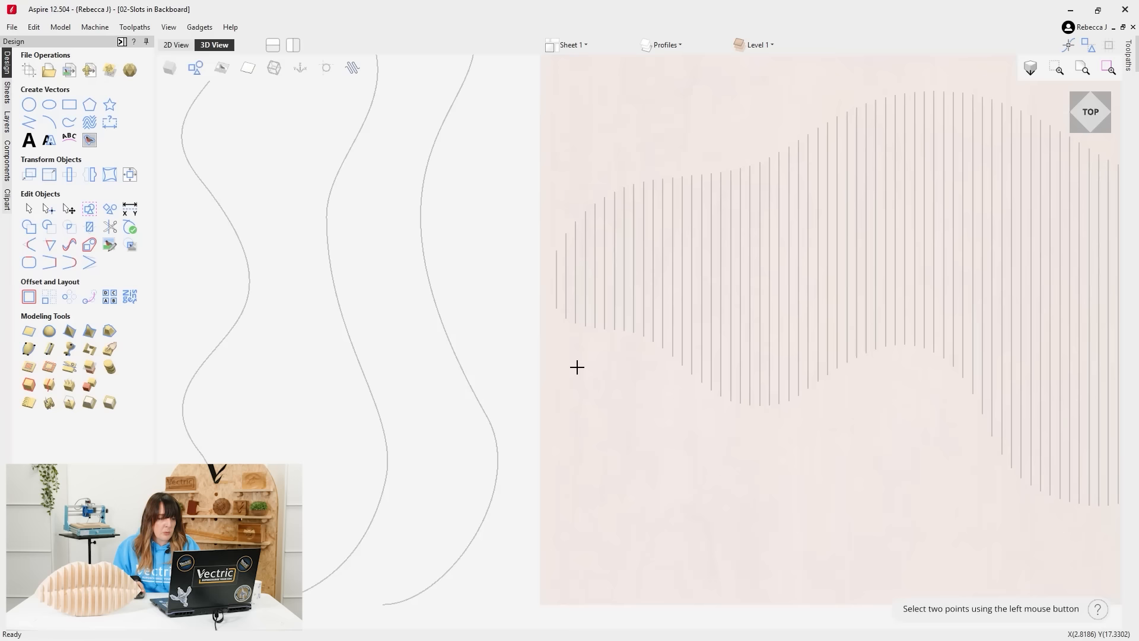
{"action": "left_click", "coordinate": [550, 287]}
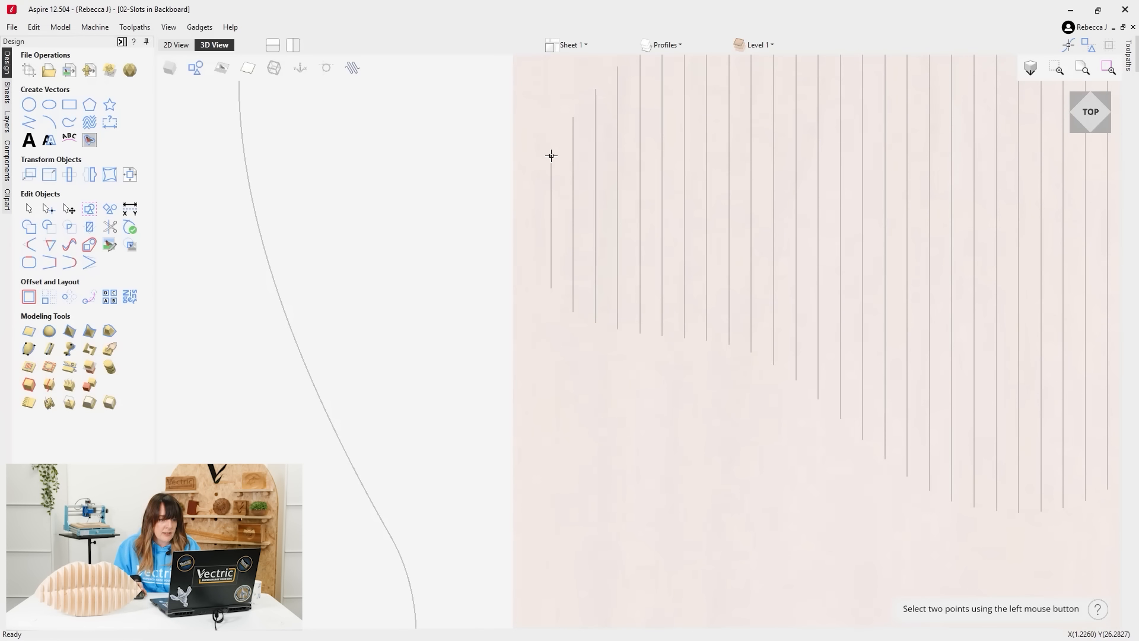
{"action": "left_click", "coordinate": [551, 286]}
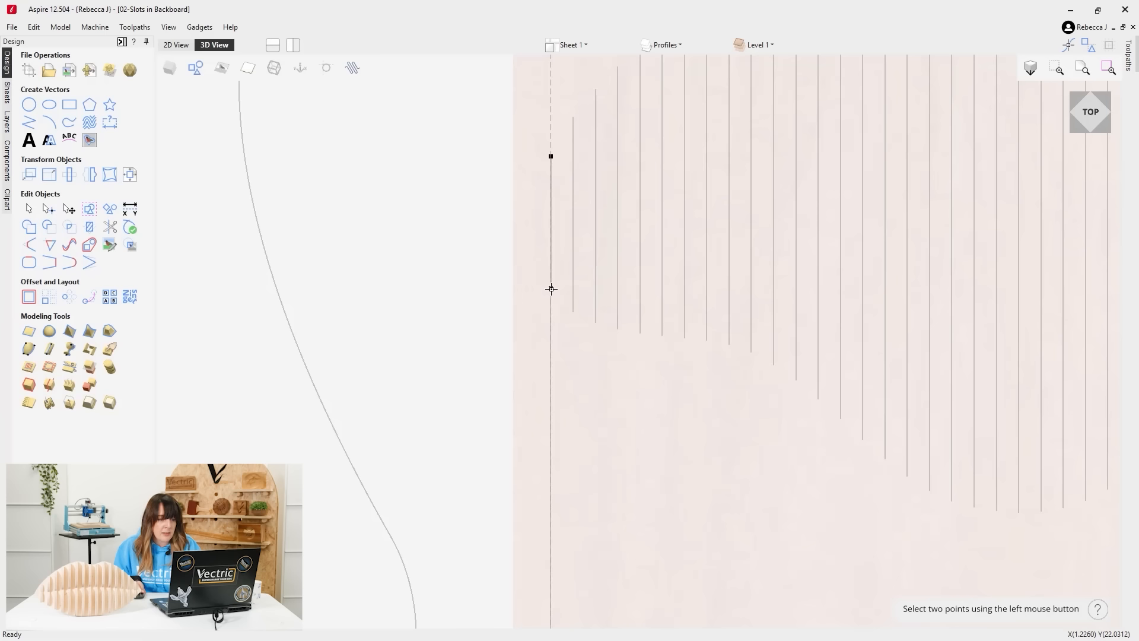
{"action": "left_click", "coordinate": [551, 289]}
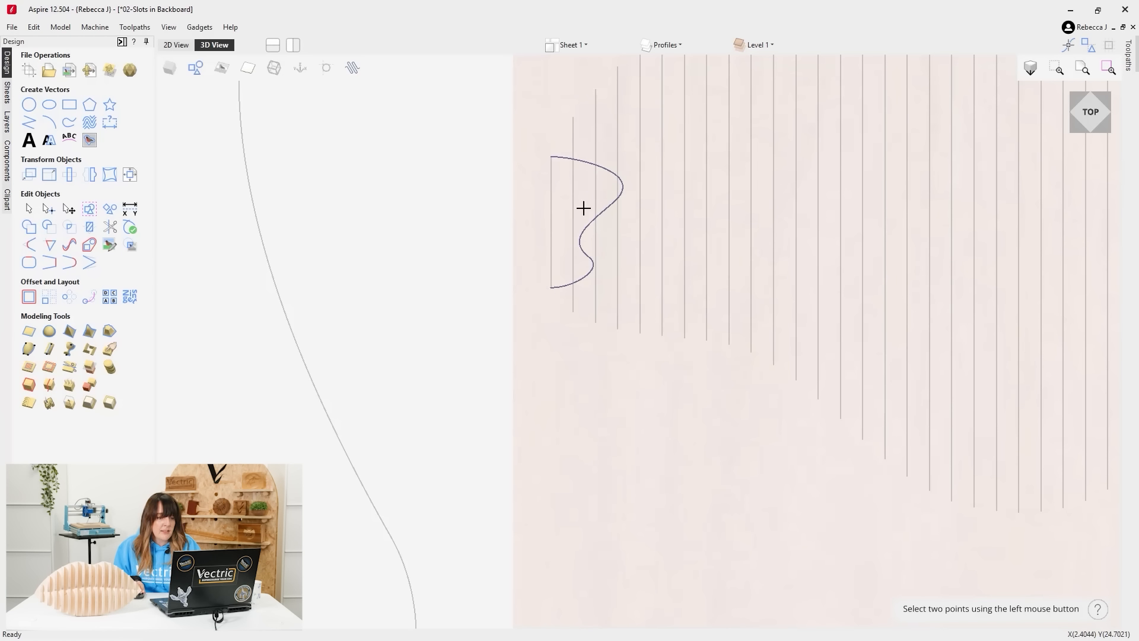
Show the 3D component and examine its first slice from the side, then return to the top view and hide the component.
{"action": "left_click", "coordinate": [169, 68]}
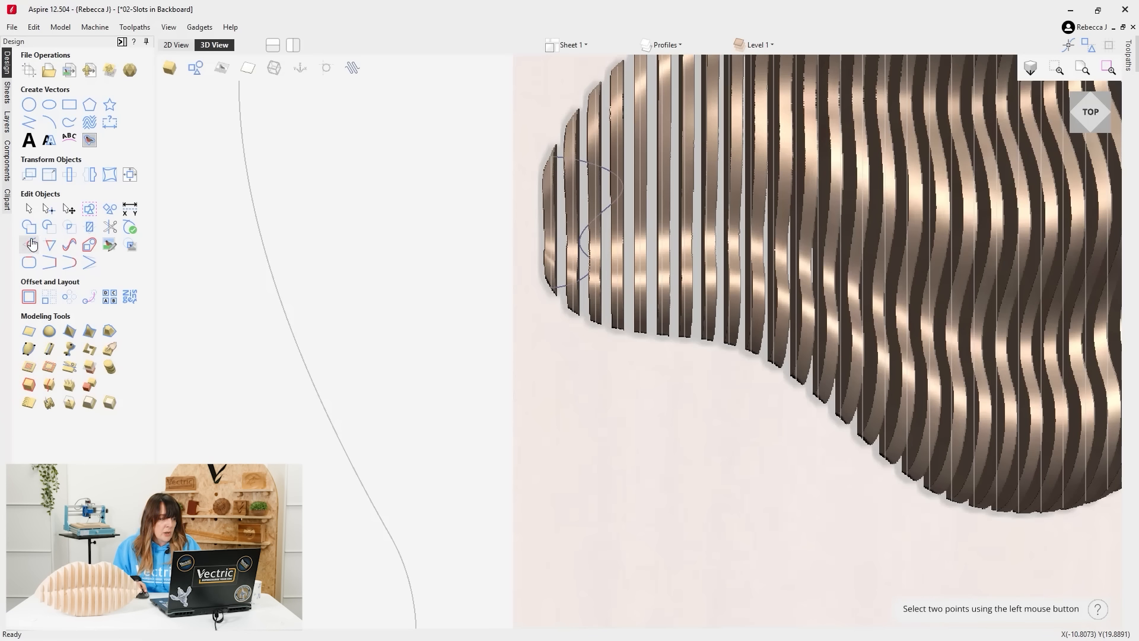
{"action": "left_click", "coordinate": [29, 208]}
{"action": "left_click_drag", "start_coordinate": [392, 331], "coordinate": [582, 101]}
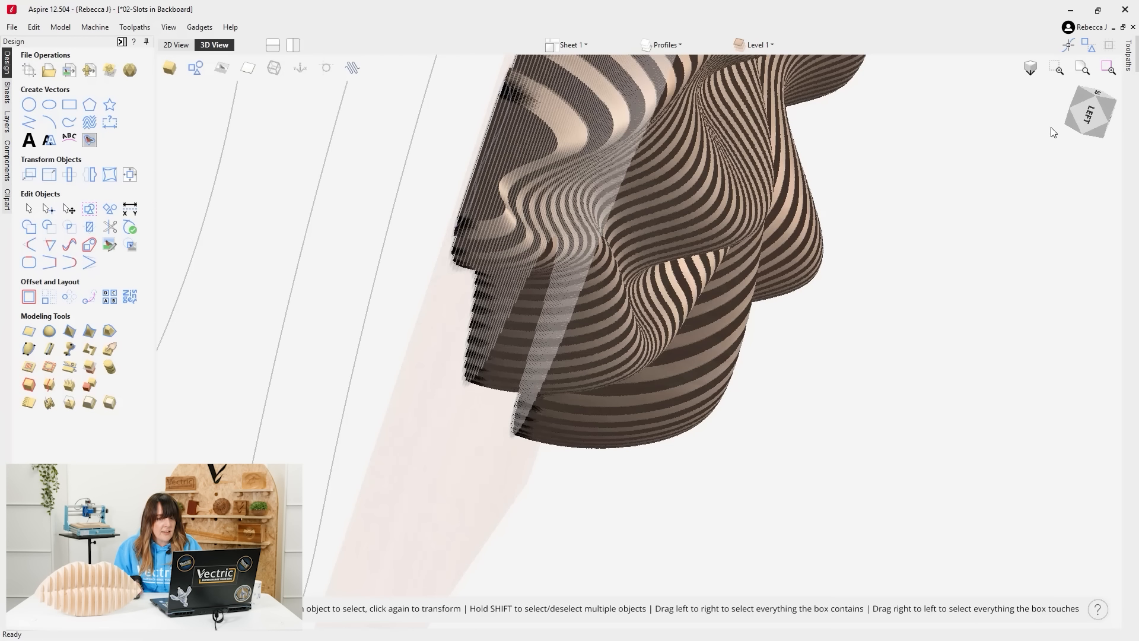
{"action": "left_click_drag", "start_coordinate": [1077, 230], "coordinate": [1083, 239]}
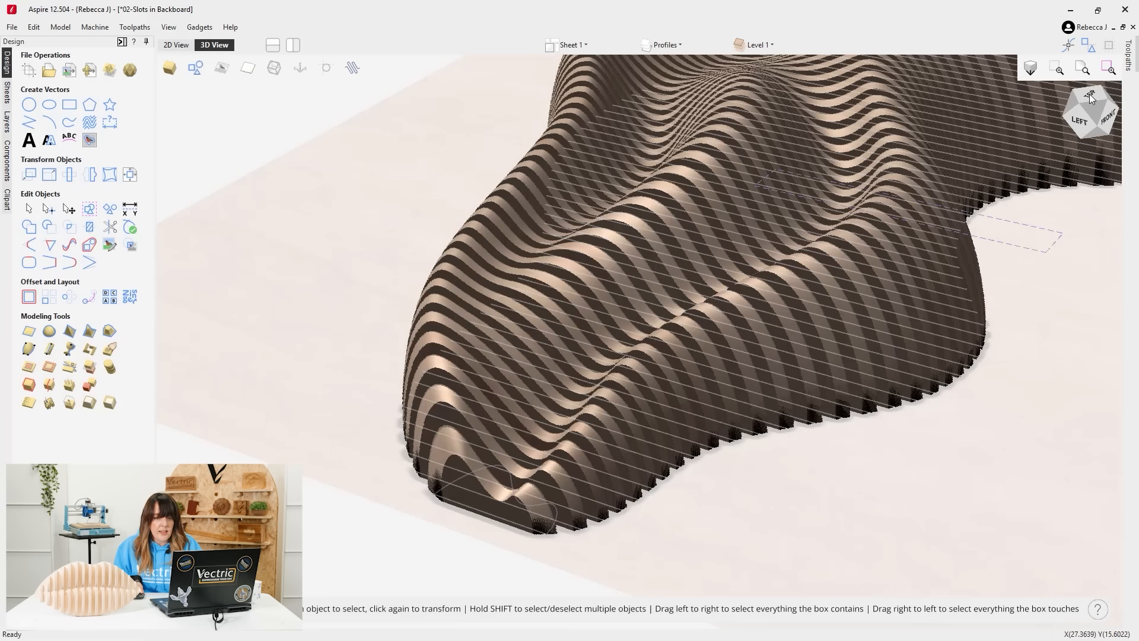
{"action": "left_click", "coordinate": [1091, 95]}
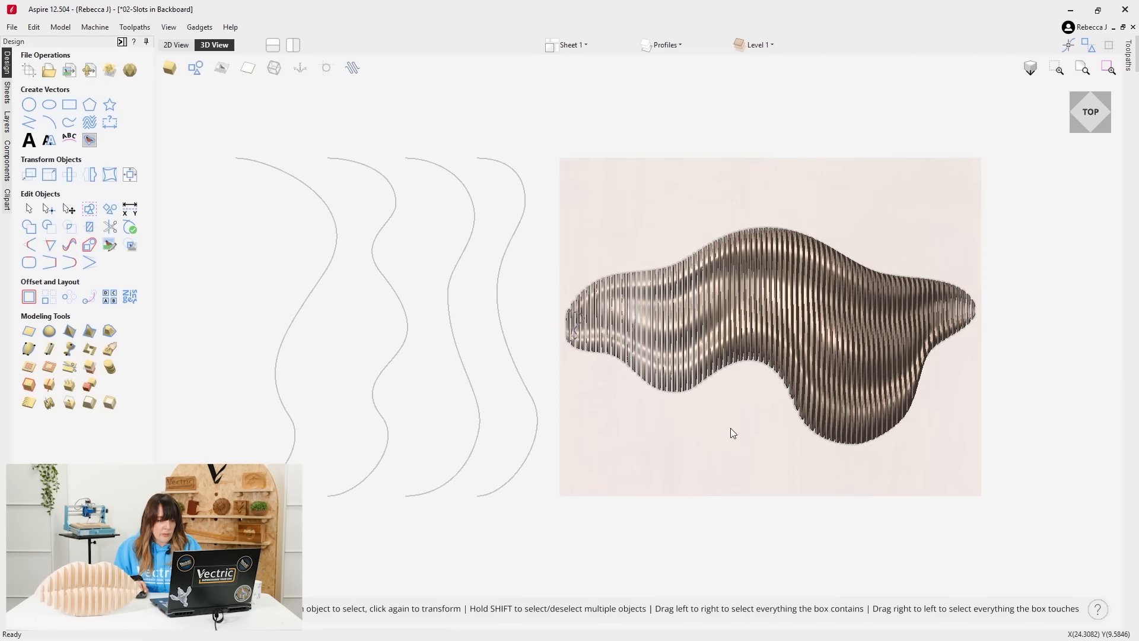
{"action": "left_click", "coordinate": [163, 77]}
Extract the component's cross-section profiles along the second, third and fourth centre lines from the left, endpoint to endpoint.
{"action": "scroll", "coordinate": [564, 384], "scroll_direction": "up", "scroll_amount": 4}
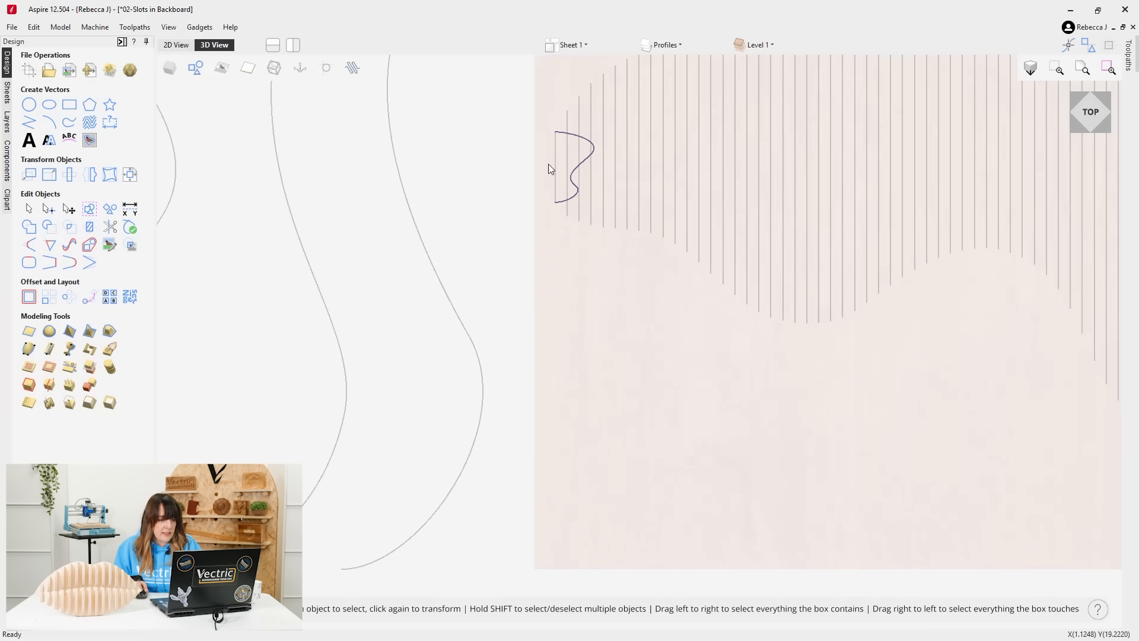
{"action": "scroll", "coordinate": [435, 213], "scroll_direction": "down", "scroll_amount": 2}
{"action": "scroll", "coordinate": [519, 116], "scroll_direction": "up", "scroll_amount": 2}
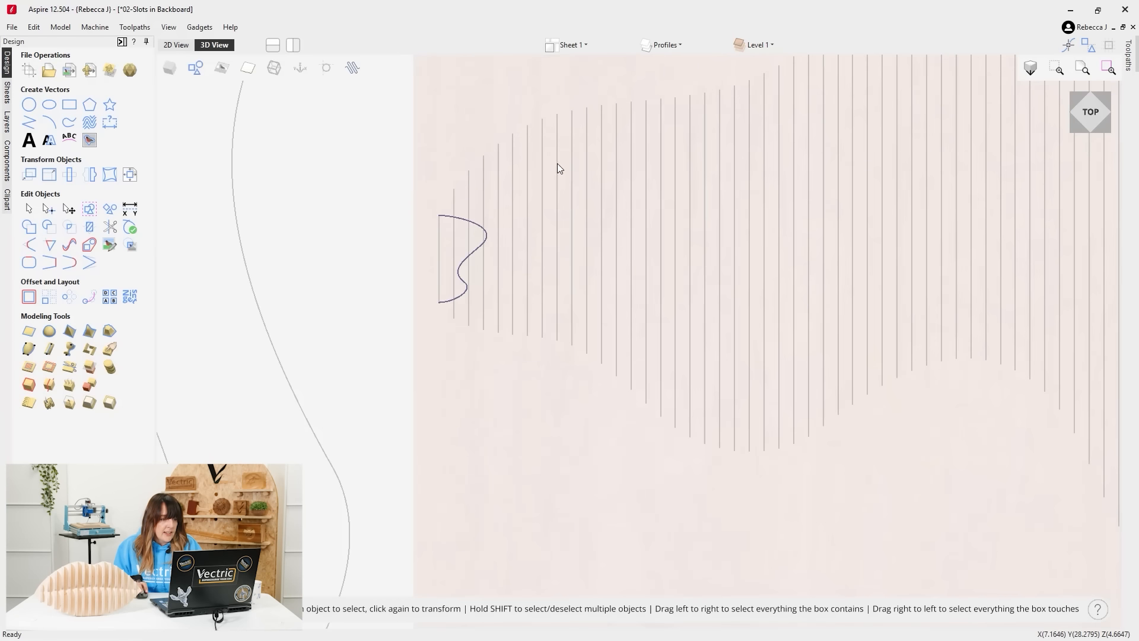
{"action": "scroll", "coordinate": [557, 162], "scroll_direction": "up", "scroll_amount": 2}
{"action": "scroll", "coordinate": [547, 195], "scroll_direction": "up", "scroll_amount": 3}
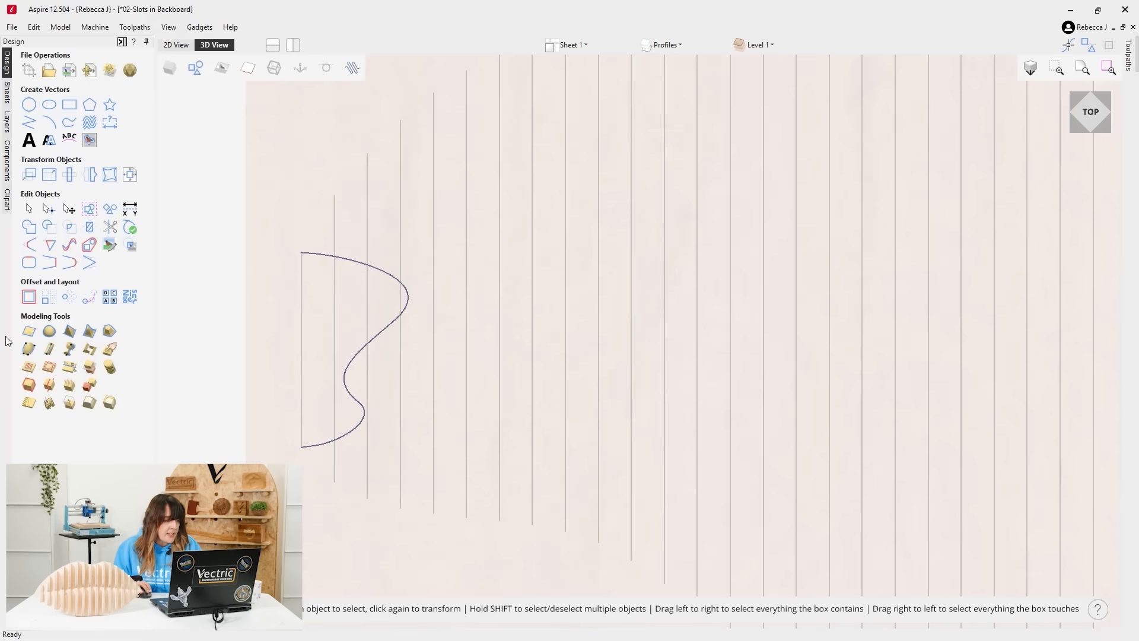
{"action": "left_click", "coordinate": [51, 384]}
{"action": "left_click", "coordinate": [337, 195]}
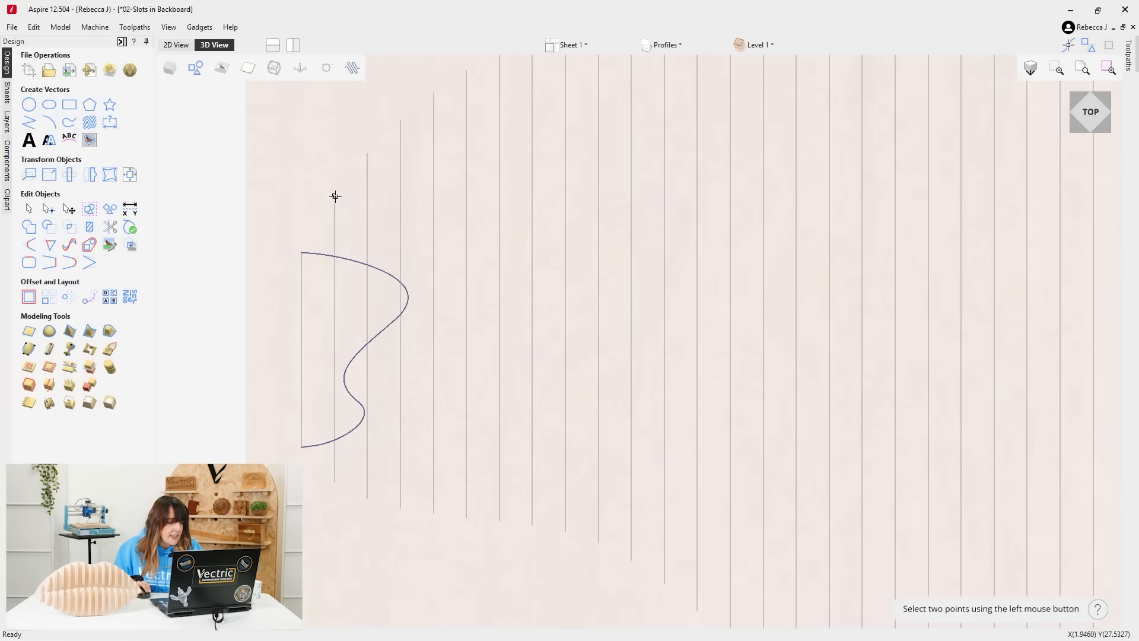
{"action": "left_click", "coordinate": [333, 482]}
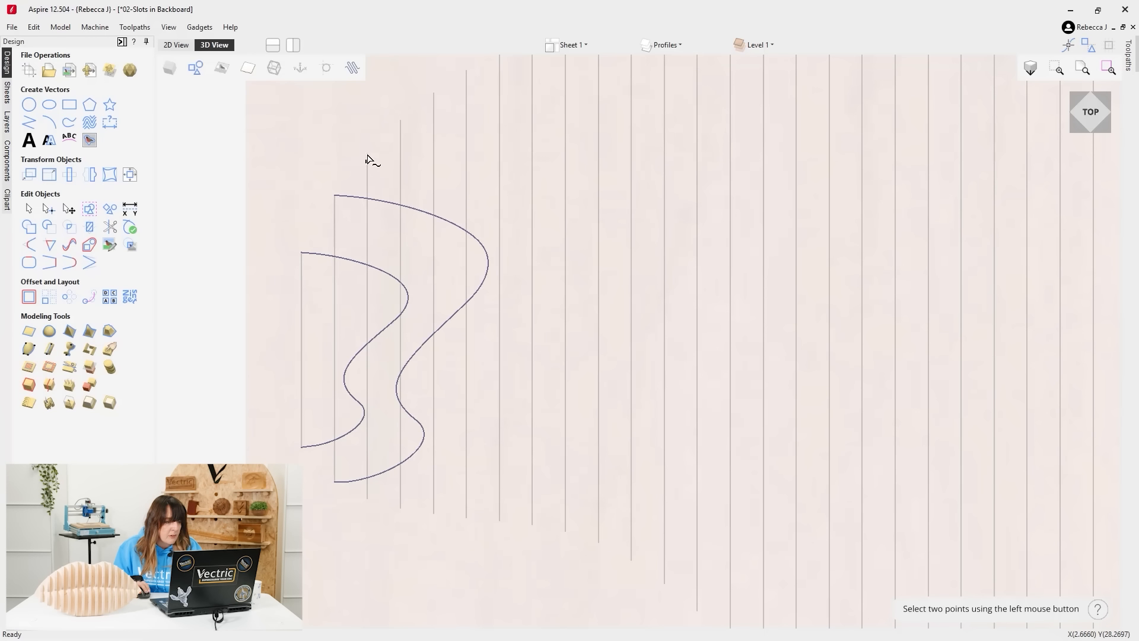
{"action": "left_click", "coordinate": [368, 499]}
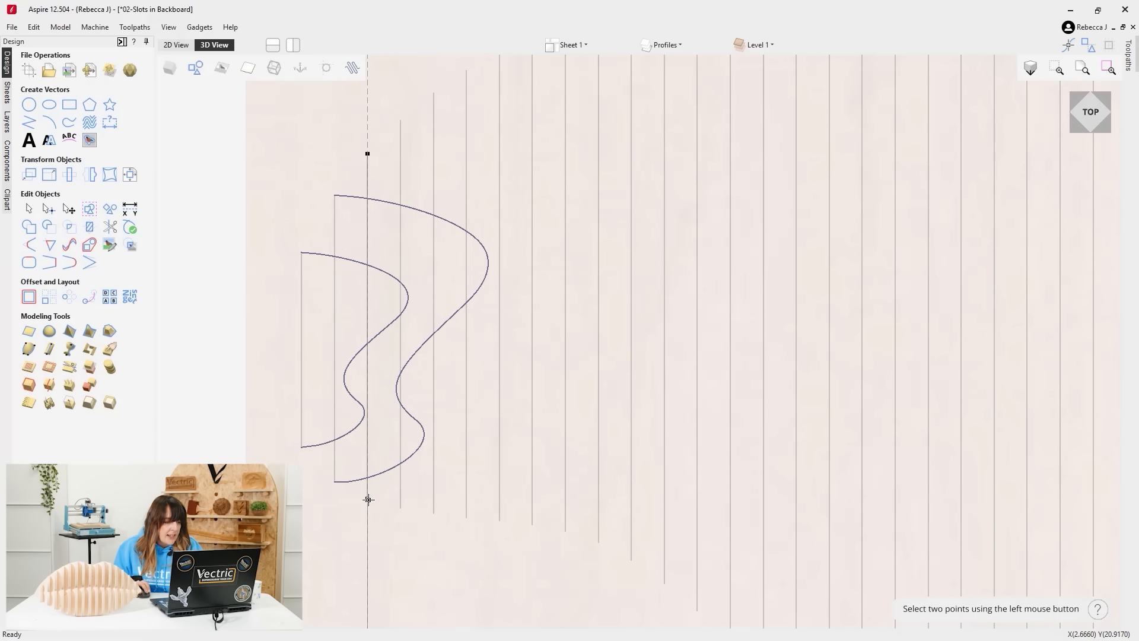
{"action": "left_click", "coordinate": [369, 500]}
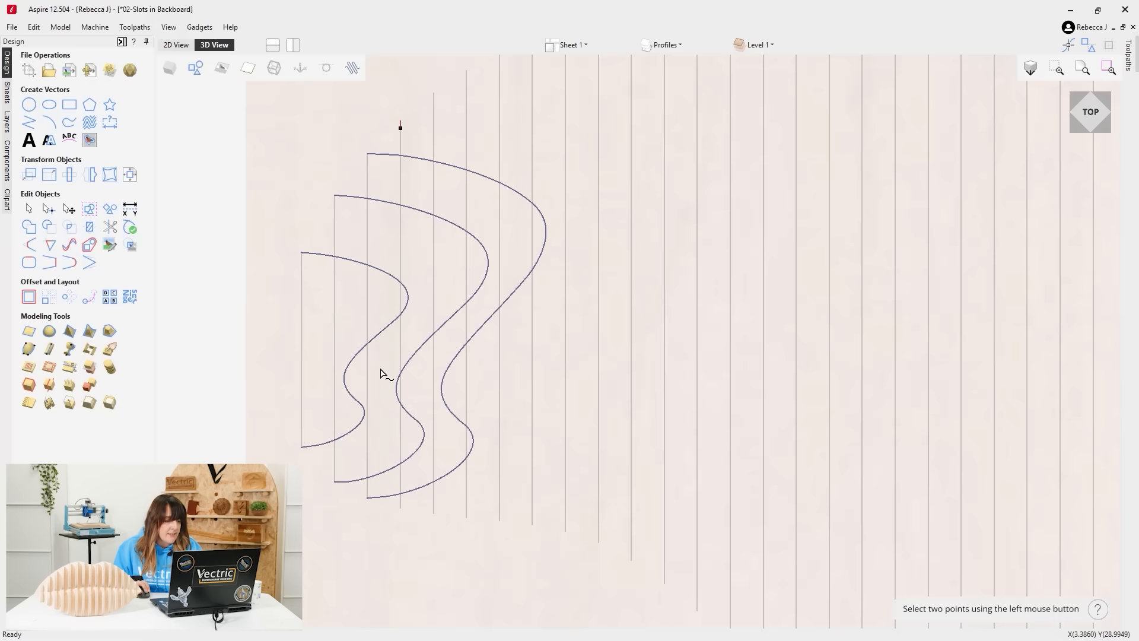
{"action": "left_click", "coordinate": [401, 507]}
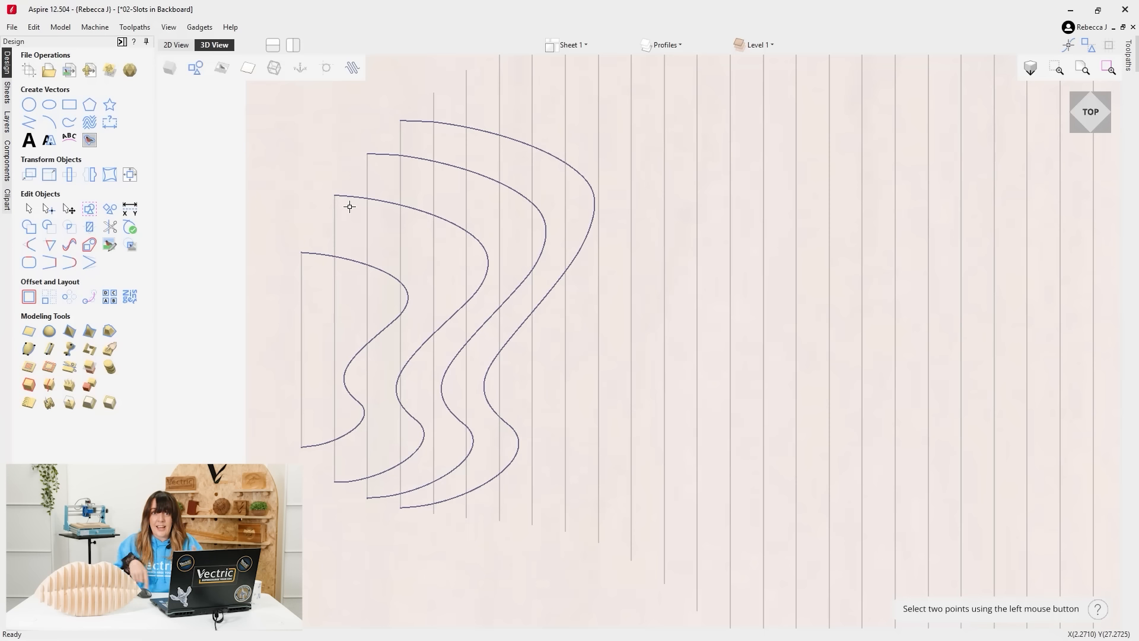
{"action": "scroll", "coordinate": [381, 330], "scroll_direction": "down", "scroll_amount": 5}
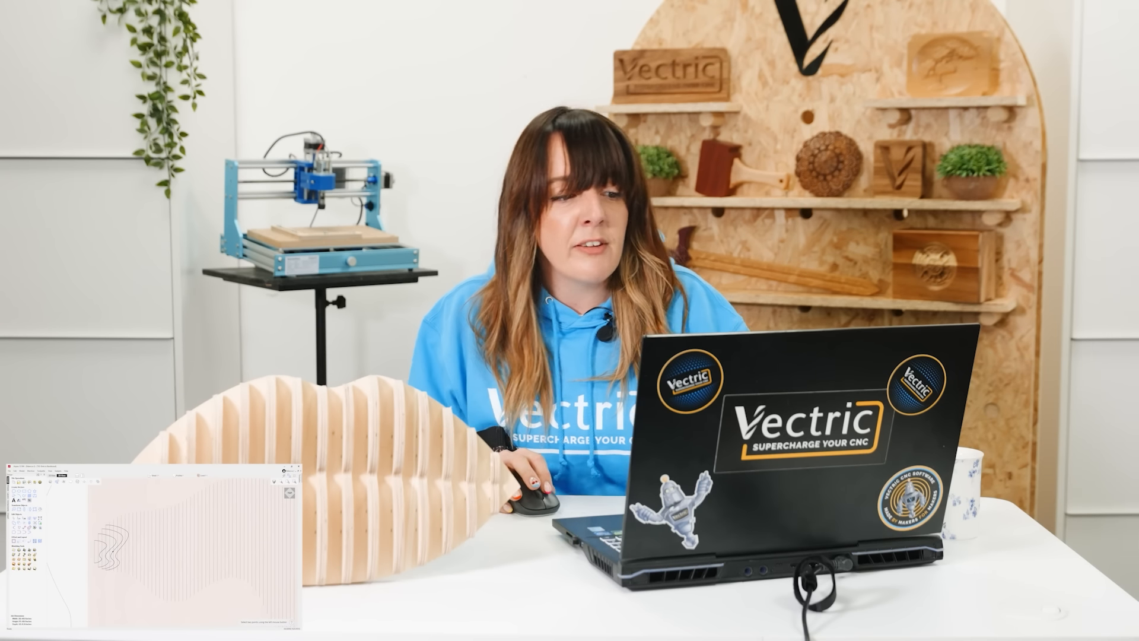
{"action": "scroll", "coordinate": [100, 534], "scroll_direction": "down", "scroll_amount": 3}
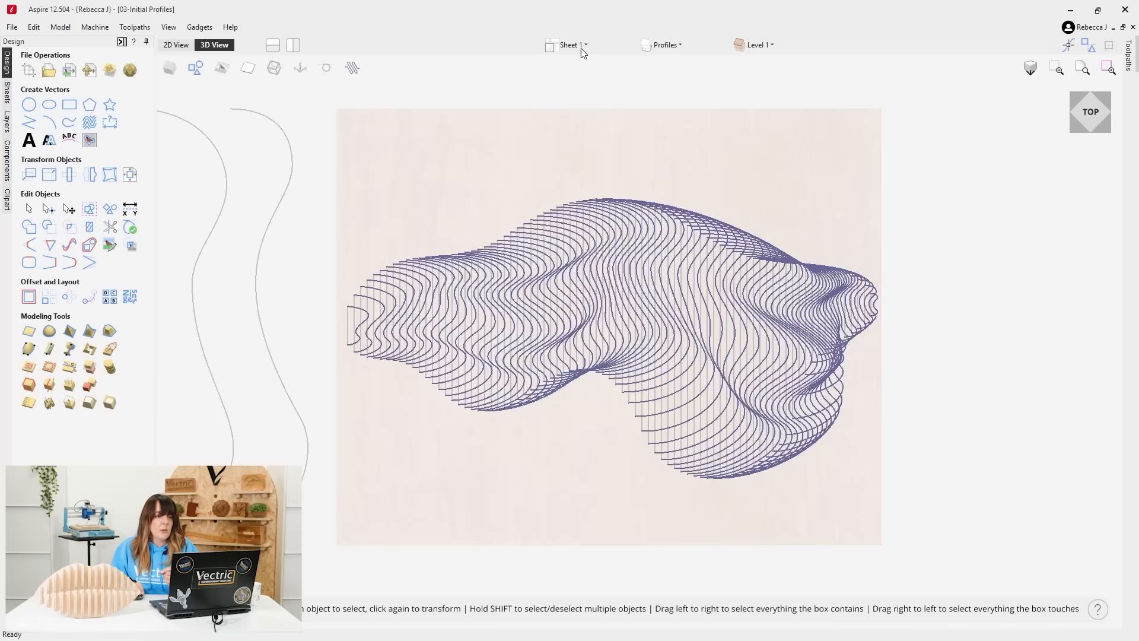
Rename Sheet 1 to Original Design.
{"action": "left_click", "coordinate": [580, 47]}
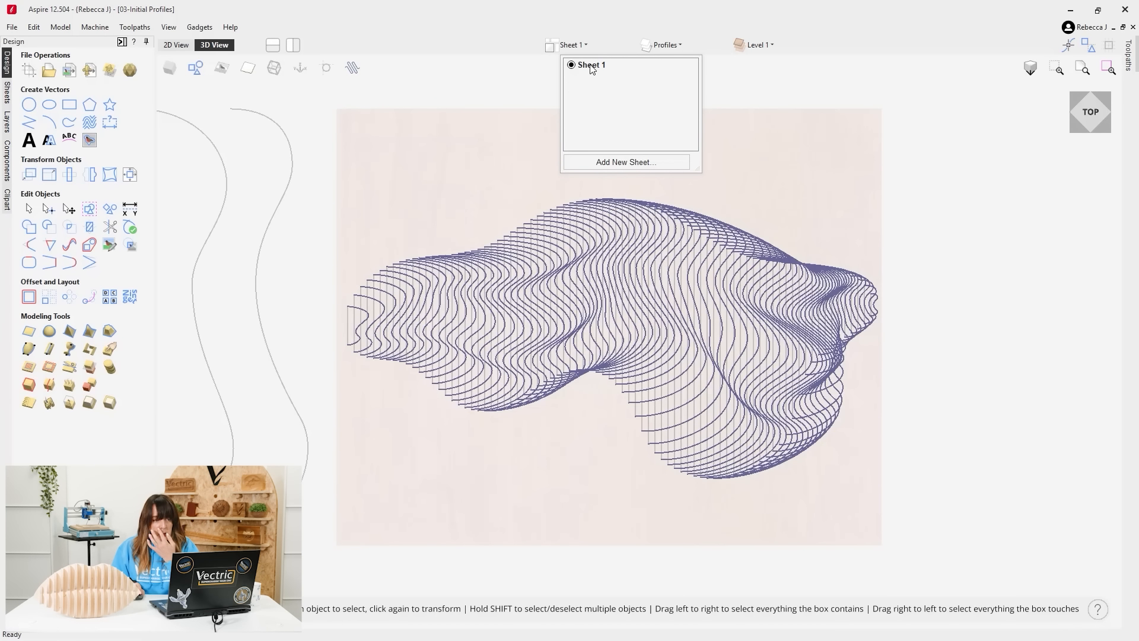
{"action": "double_click", "coordinate": [591, 66]}
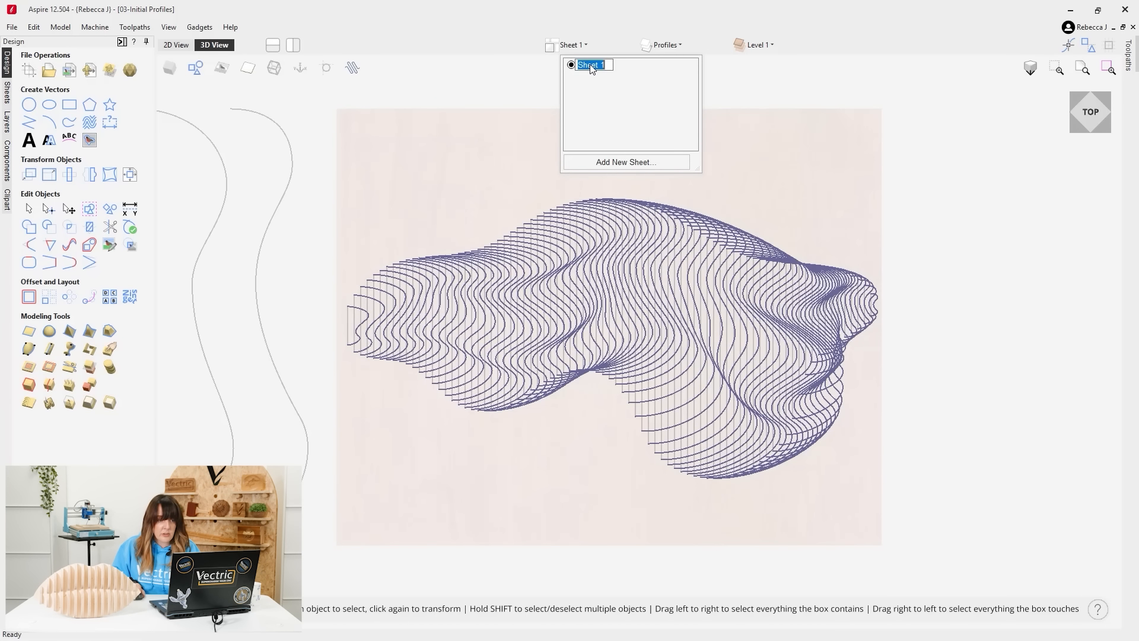
{"action": "right_click", "coordinate": [591, 65]}
{"action": "left_click", "coordinate": [606, 66]}
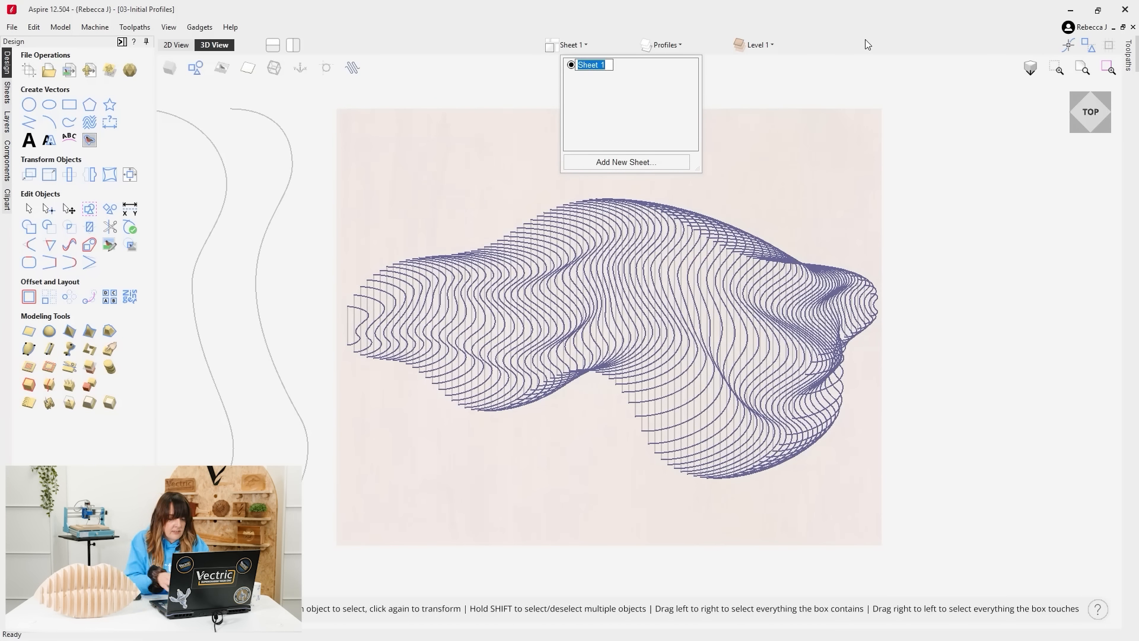
{"action": "type", "text": "Original Design"}
{"action": "key", "text": "Caps_Lock"}
{"action": "key", "text": "Return"}
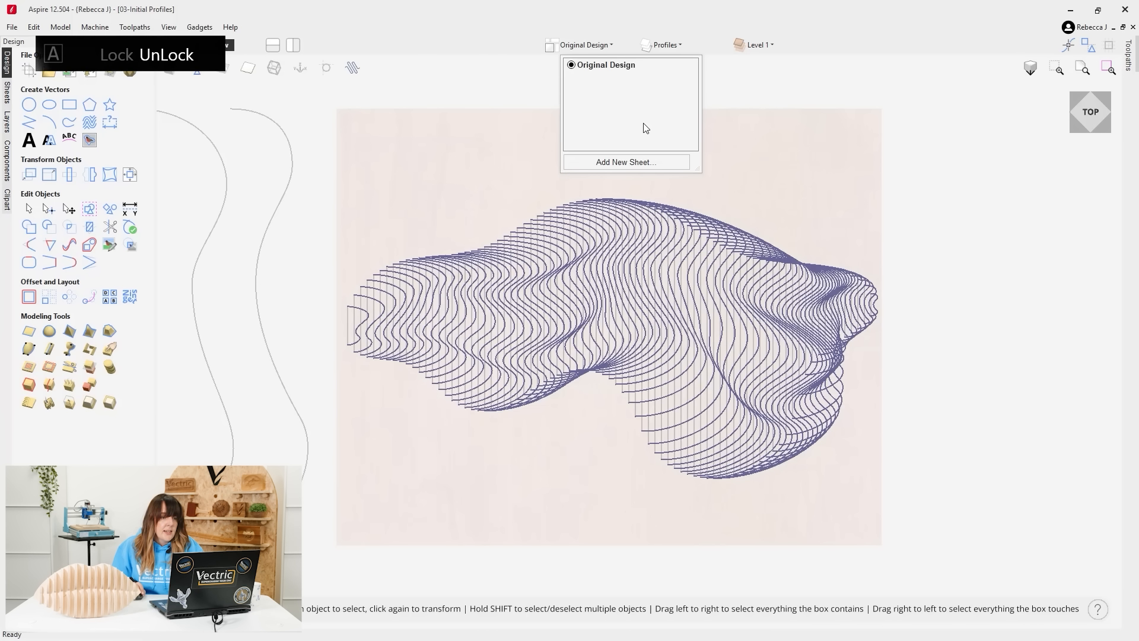
Add a new sheet and open its name for editing.
{"action": "left_click", "coordinate": [625, 161]}
{"action": "left_click", "coordinate": [593, 79]}
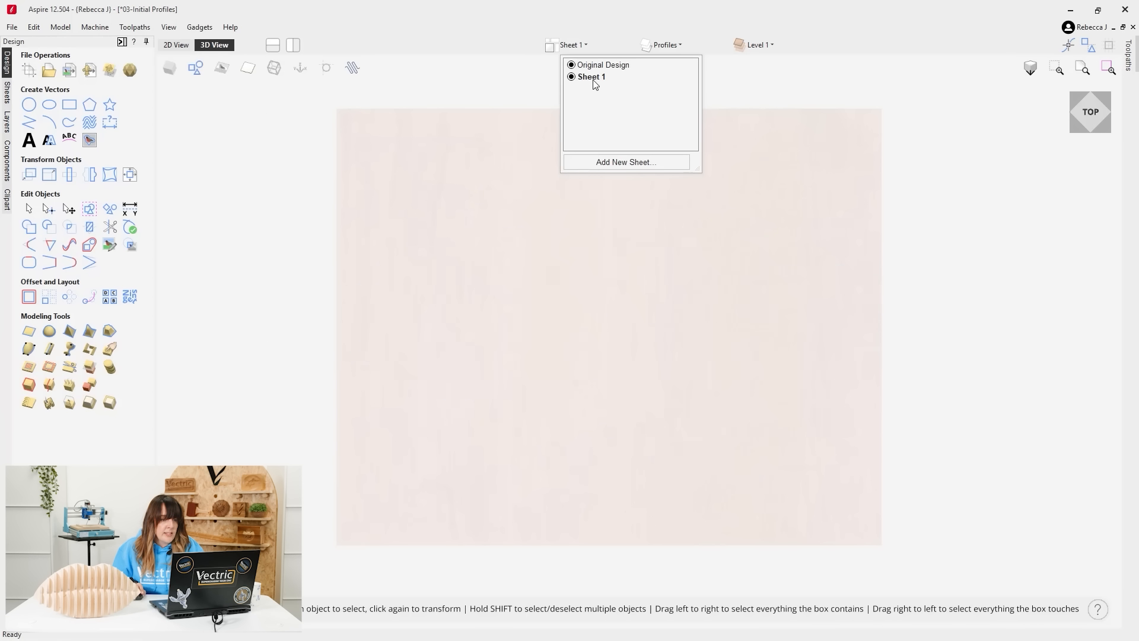
{"action": "right_click", "coordinate": [595, 83]}
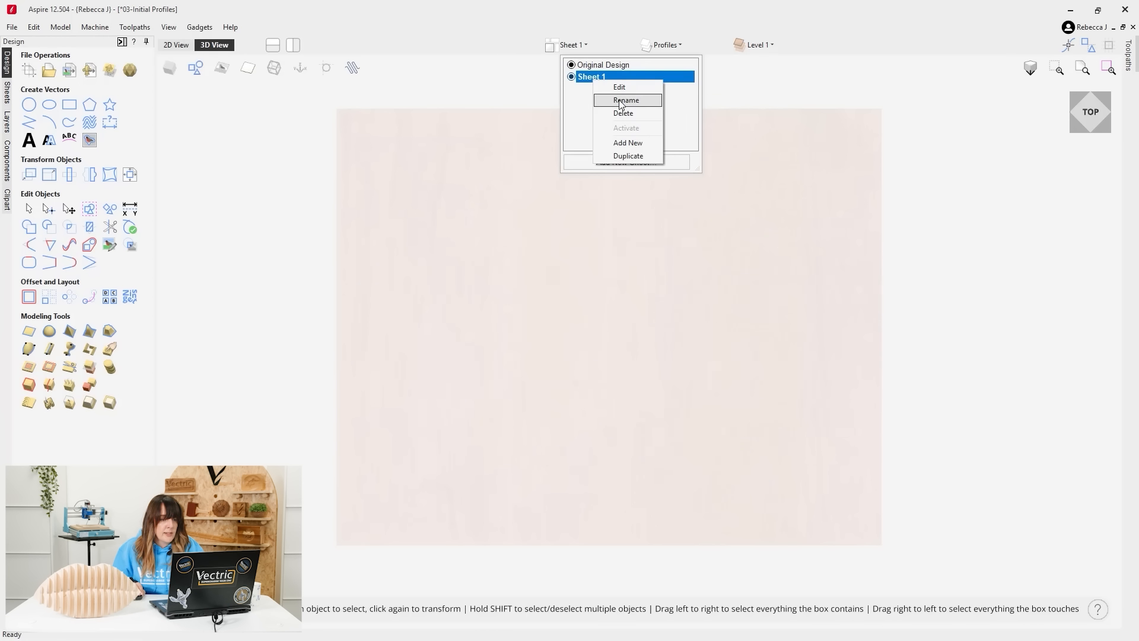
{"action": "left_click", "coordinate": [622, 99]}
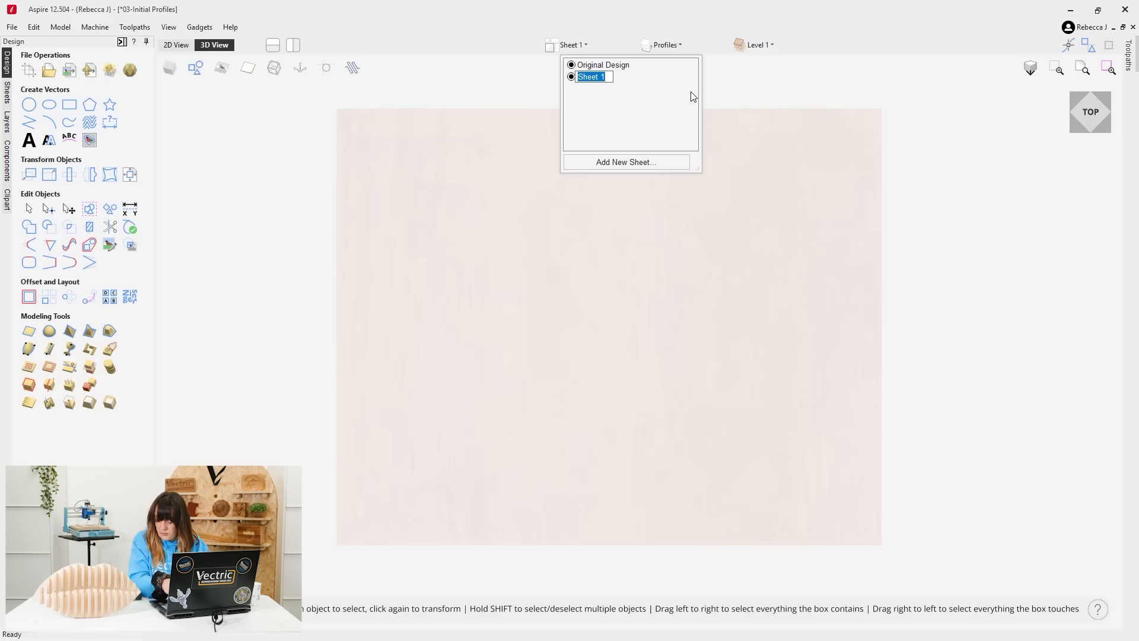
Rename Sheet 1 as Profiles.
{"action": "key", "text": "Caps_Lock"}
{"action": "type", "text": "Profiles"}
{"action": "key", "text": "Return"}
{"action": "left_click", "coordinate": [599, 78]}
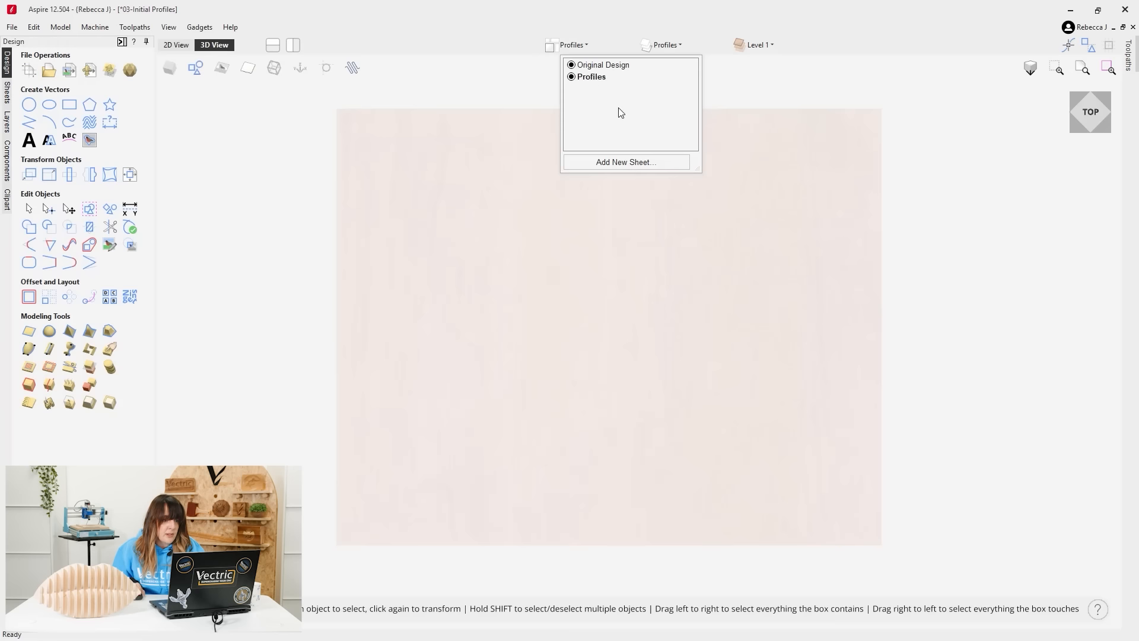
Edit the Profiles sheet and set its width to 96 inches.
{"action": "right_click", "coordinate": [598, 77]}
{"action": "left_click", "coordinate": [608, 84]}
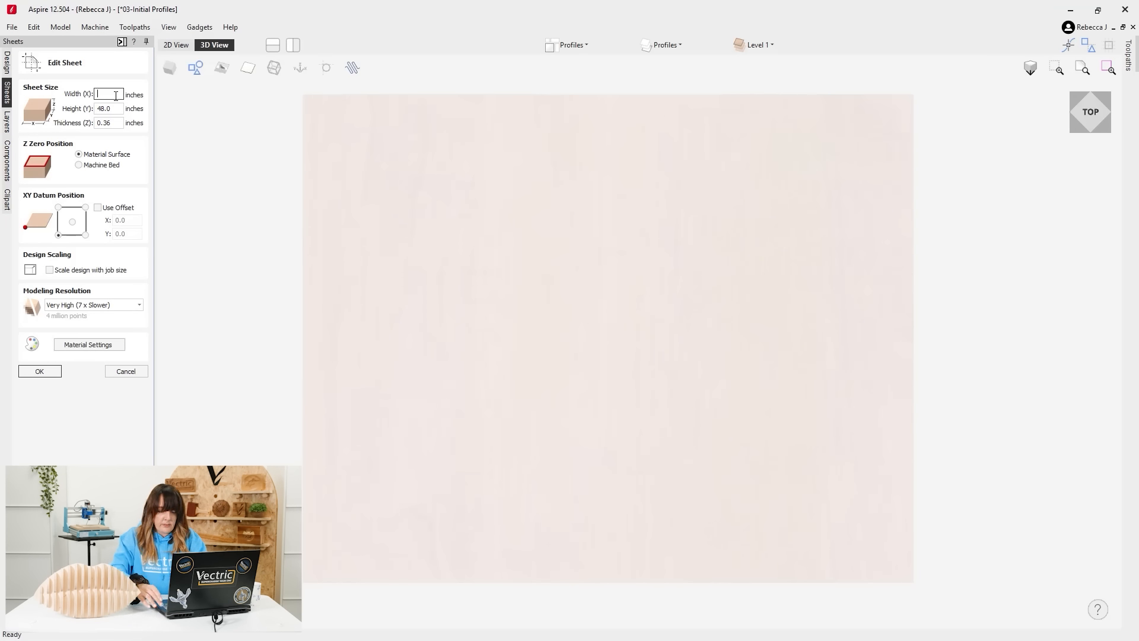
{"action": "left_click", "coordinate": [38, 371]}
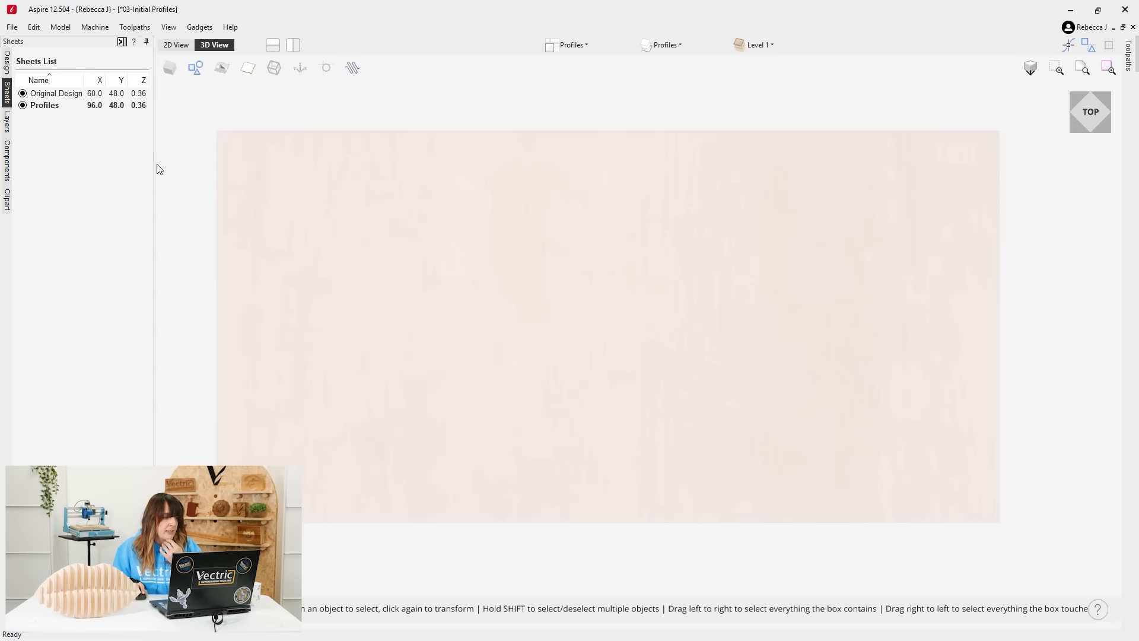
Add another sheet based on the Profiles sheet and rename it Backboard.
{"action": "left_click", "coordinate": [54, 111]}
{"action": "right_click", "coordinate": [53, 109]}
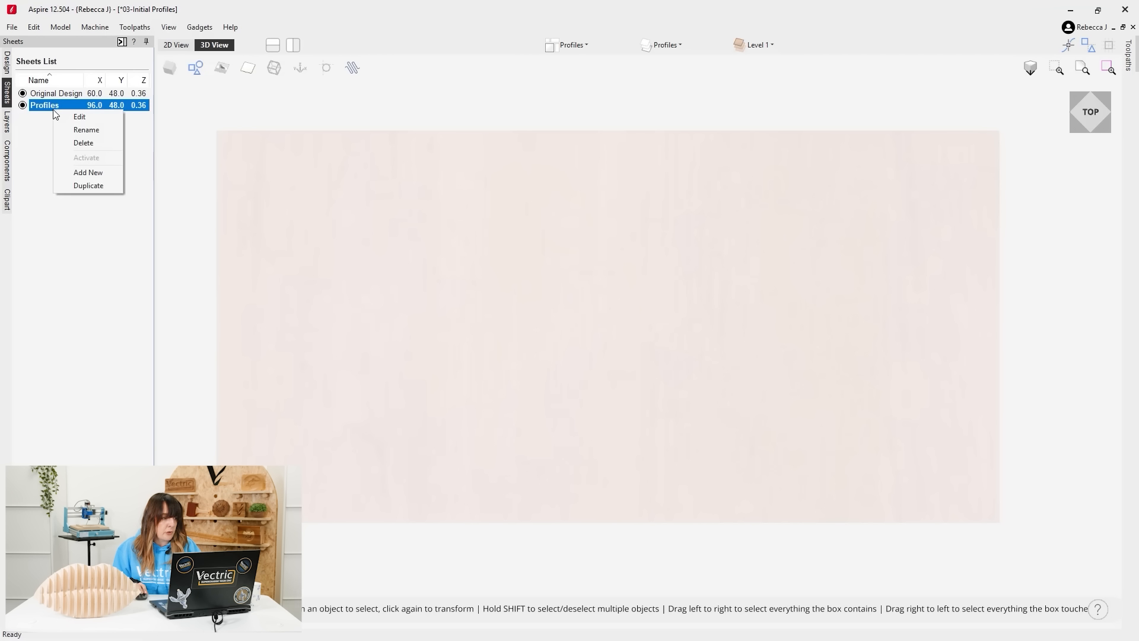
{"action": "left_click", "coordinate": [87, 173]}
{"action": "left_click", "coordinate": [62, 117]}
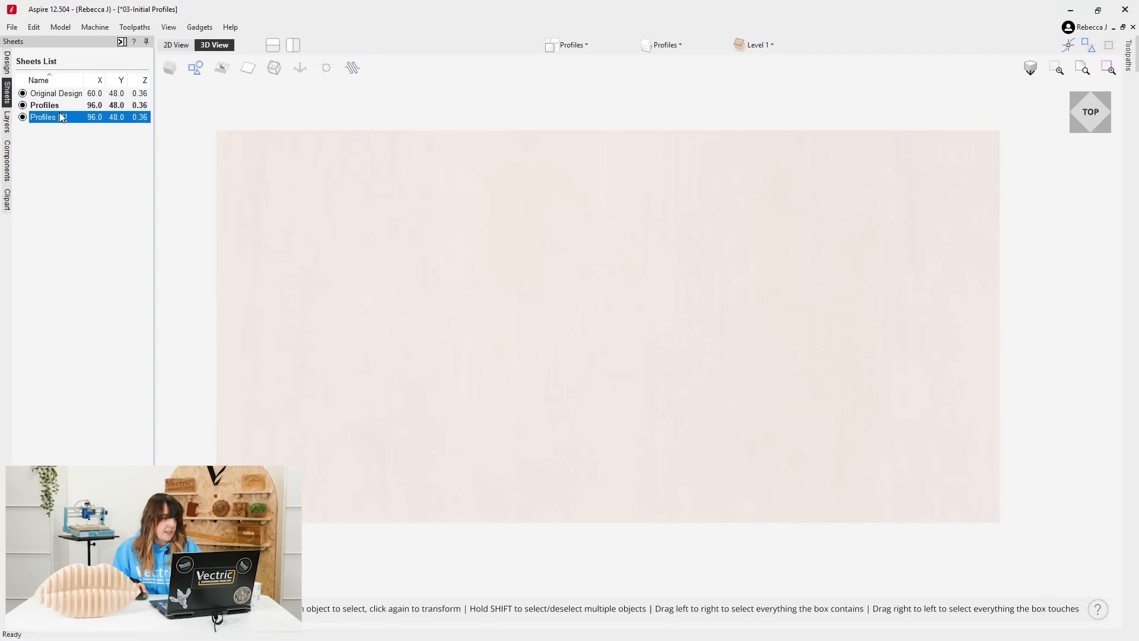
{"action": "right_click", "coordinate": [61, 117]}
{"action": "left_click", "coordinate": [71, 132]}
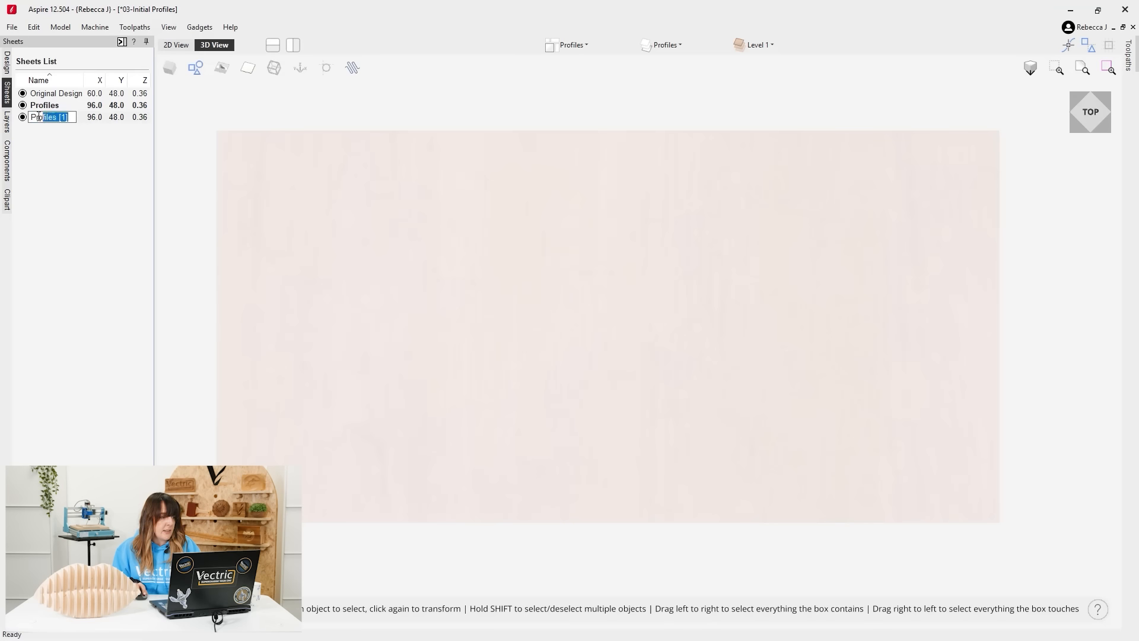
{"action": "type", "text": "Back"}
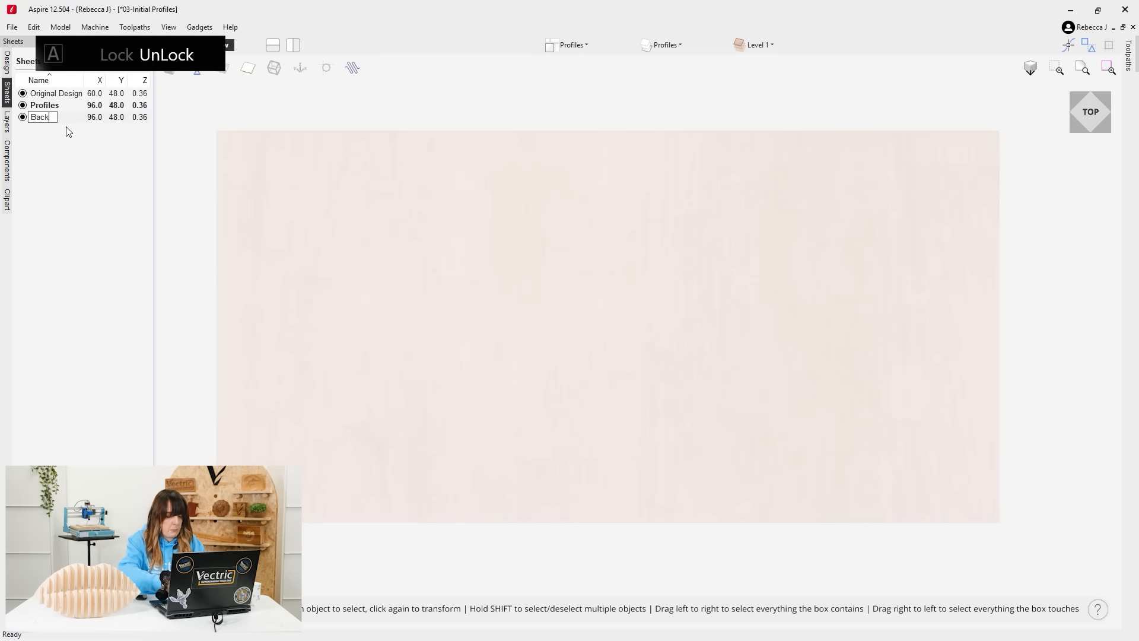
{"action": "type", "text": "b"}
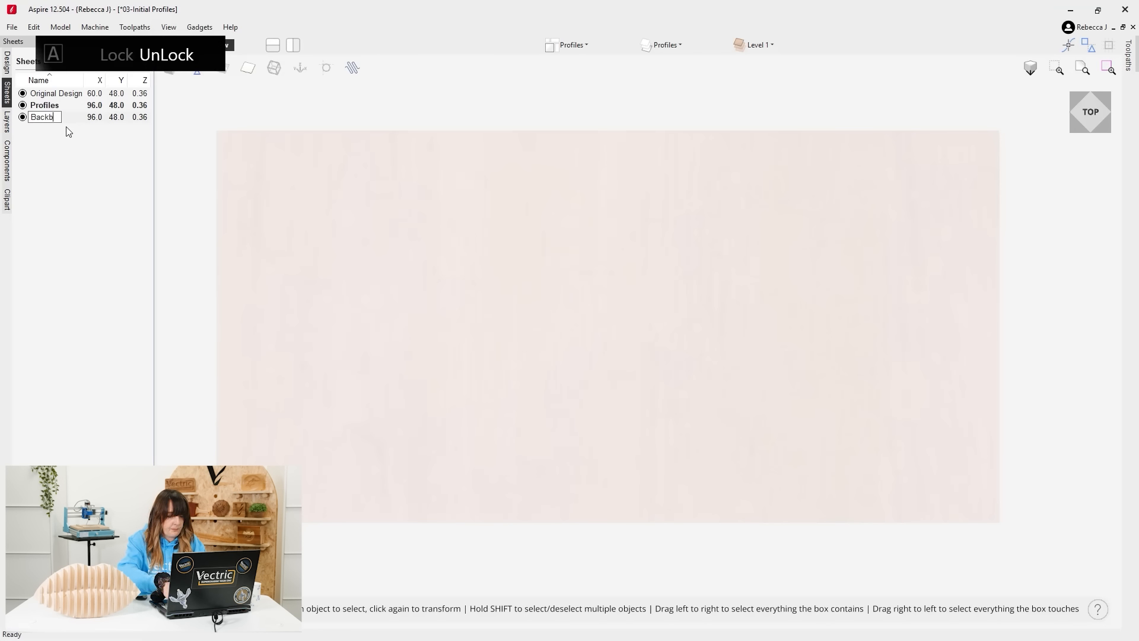
{"action": "type", "text": "oard"}
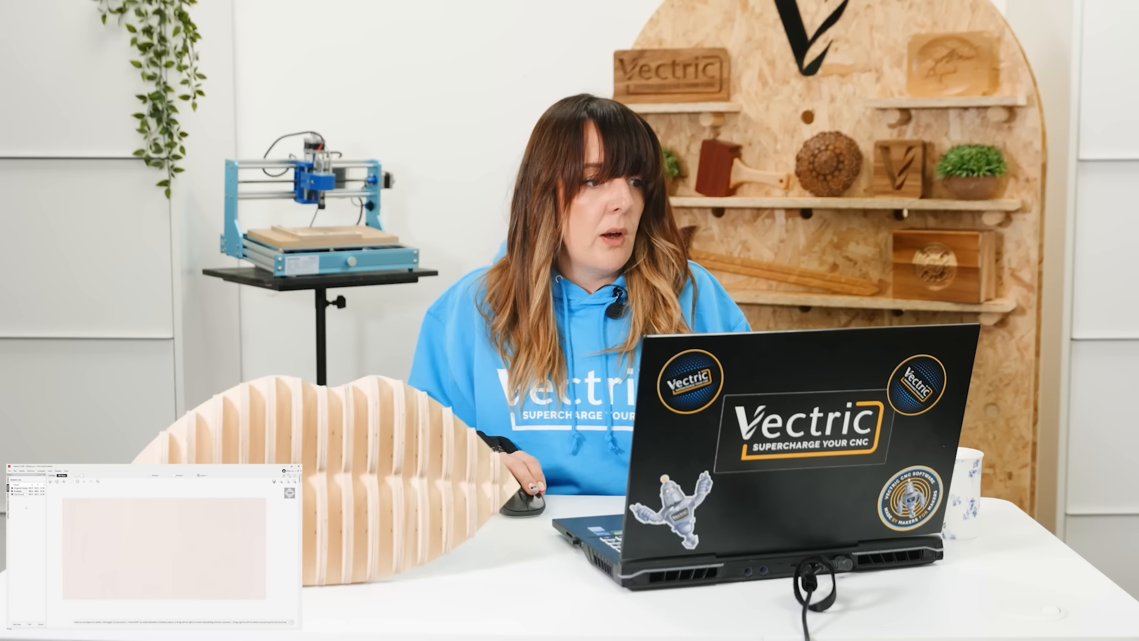
{"action": "left_click", "coordinate": [25, 507]}
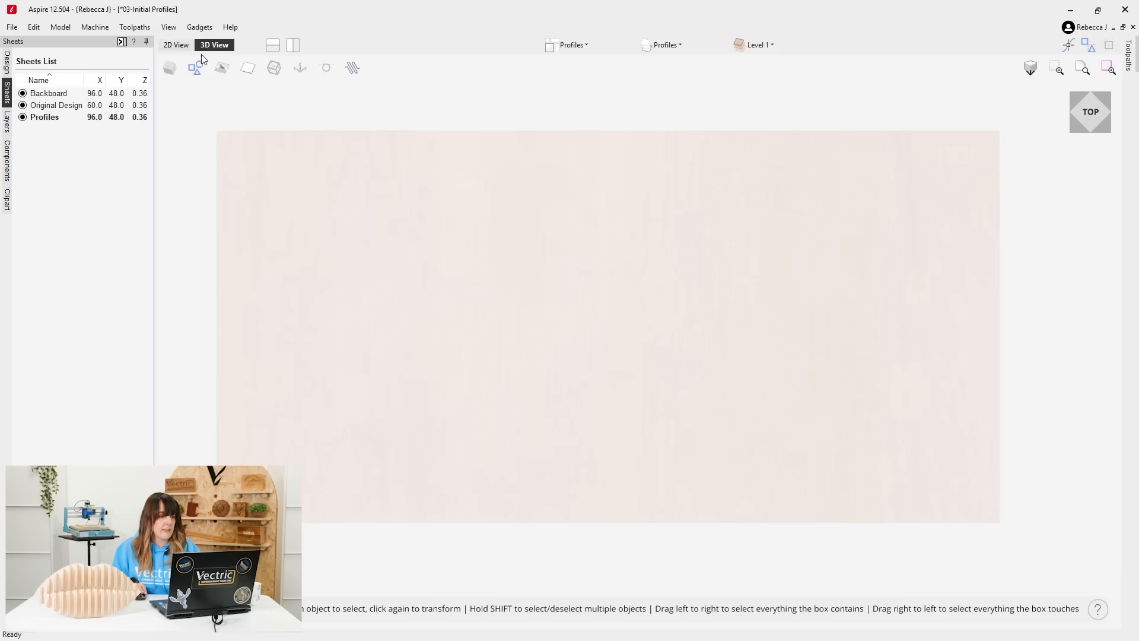
Activate the Original Design sheet and copy all vectors lying on its material to the Profiles sheet.
{"action": "left_click", "coordinate": [62, 105]}
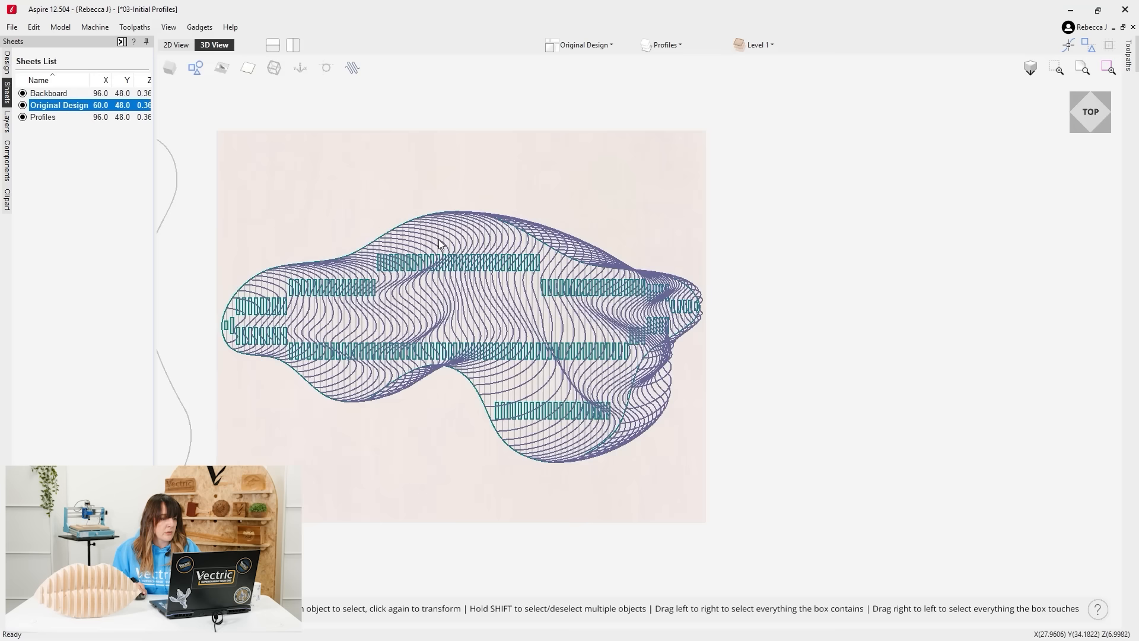
{"action": "scroll", "coordinate": [815, 196], "scroll_direction": "down", "scroll_amount": 3}
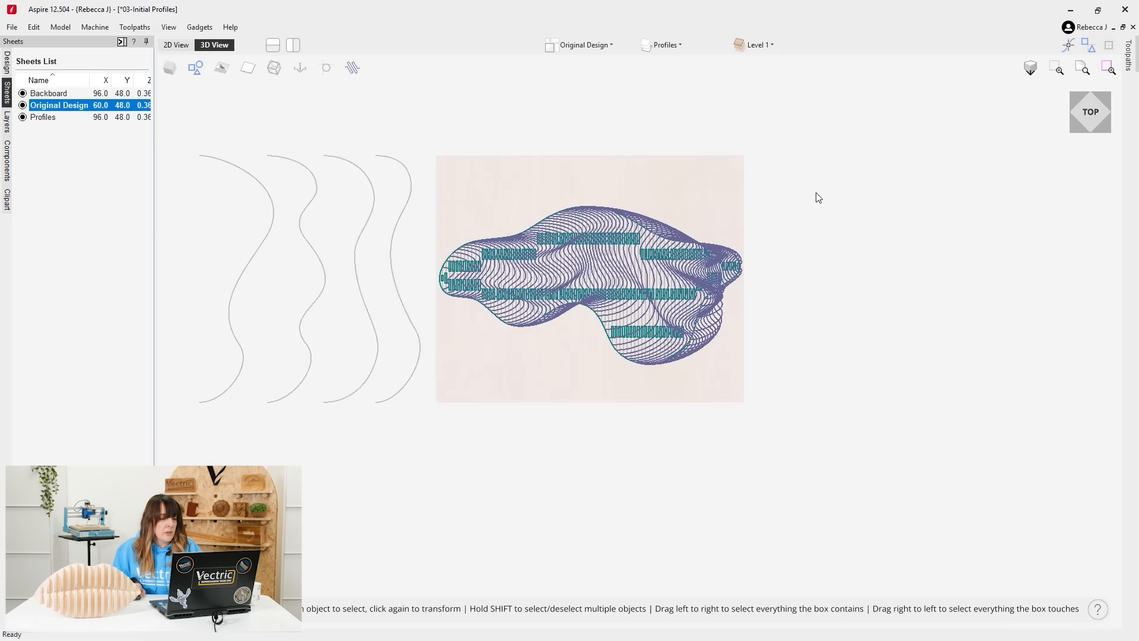
{"action": "scroll", "coordinate": [624, 236], "scroll_direction": "up", "scroll_amount": 1}
{"action": "left_click_drag", "start_coordinate": [380, 138], "coordinate": [724, 429]}
{"action": "left_click_drag", "start_coordinate": [798, 460], "coordinate": [797, 457]}
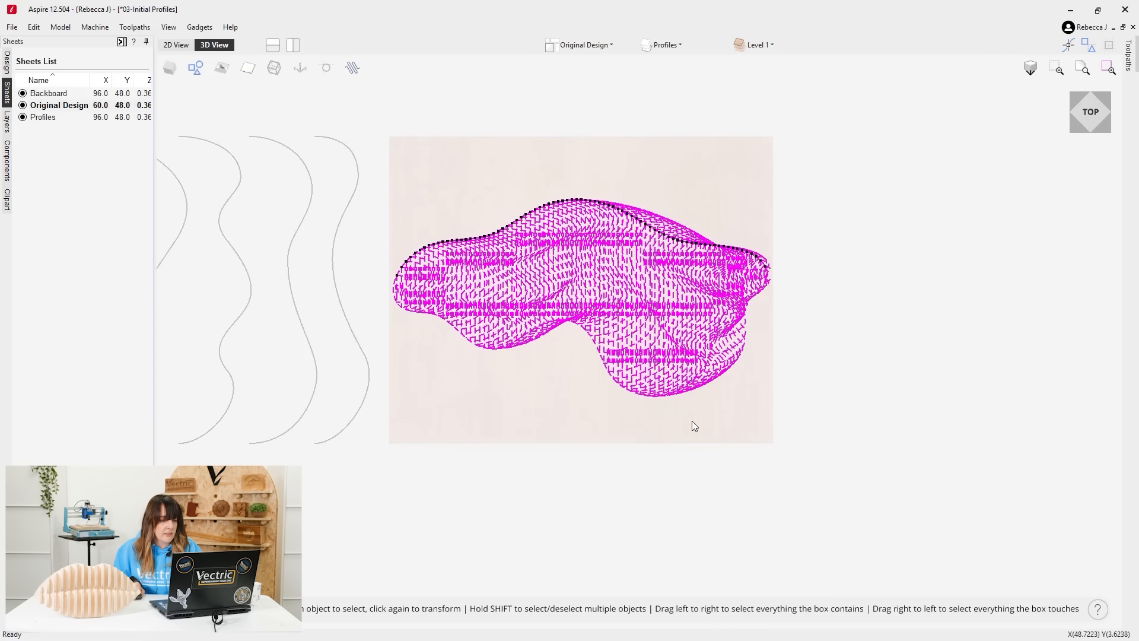
{"action": "right_click", "coordinate": [627, 289]}
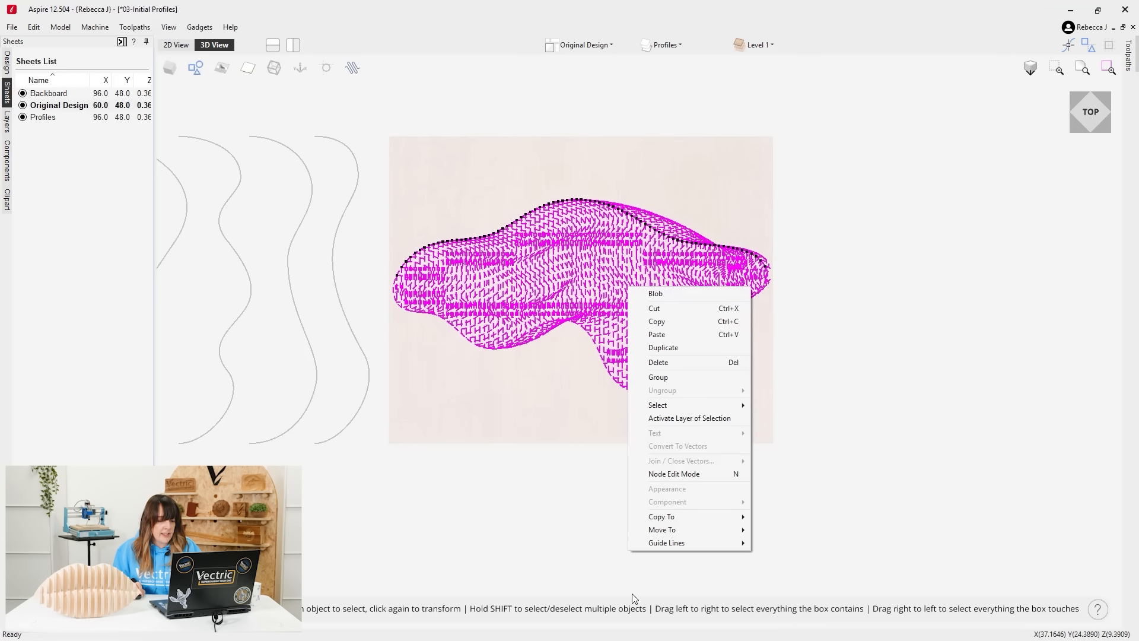
{"action": "mouse_move", "coordinate": [690, 512]}
{"action": "mouse_move", "coordinate": [770, 531]}
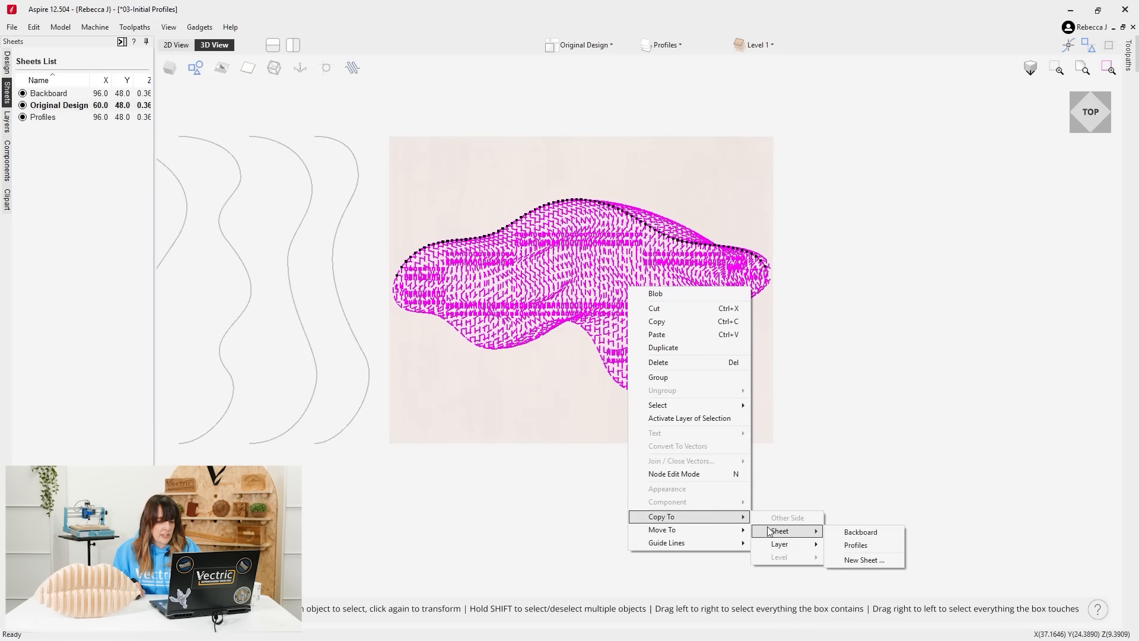
{"action": "left_click", "coordinate": [874, 545]}
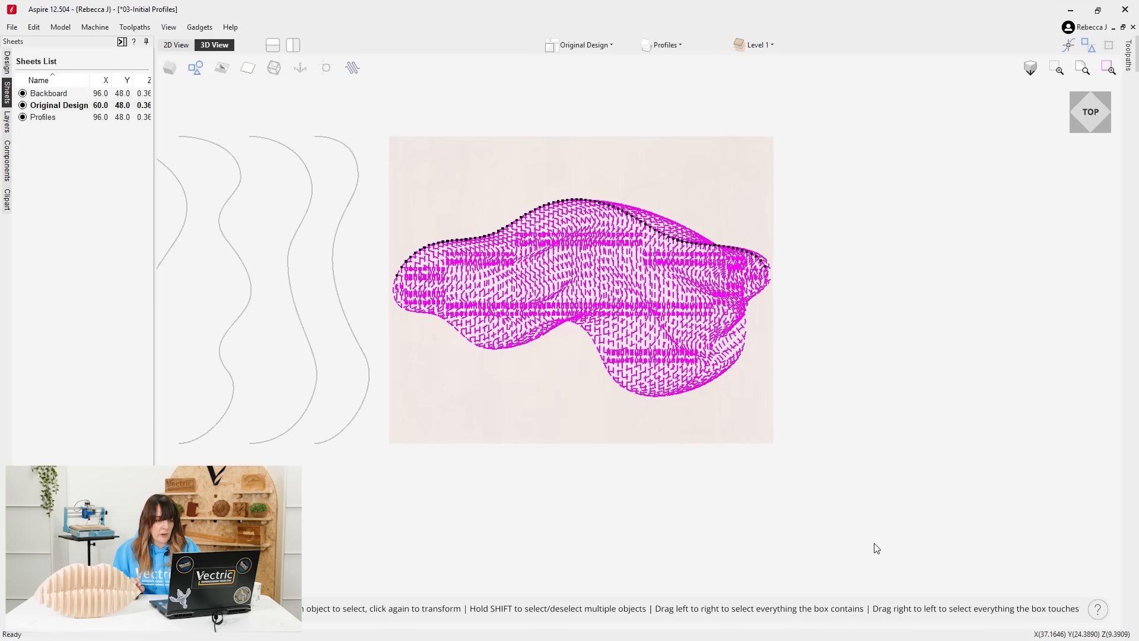
{"action": "left_click", "coordinate": [831, 521]}
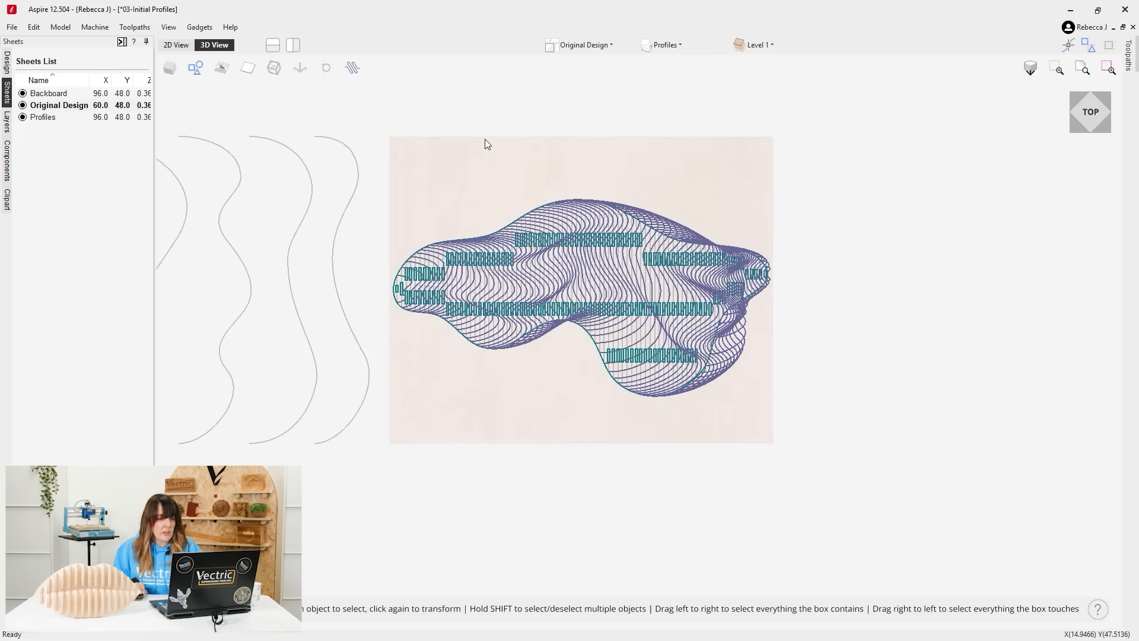
Hide the Profiles layer and make Backboard & Slots the active layer.
{"action": "left_click", "coordinate": [668, 45]}
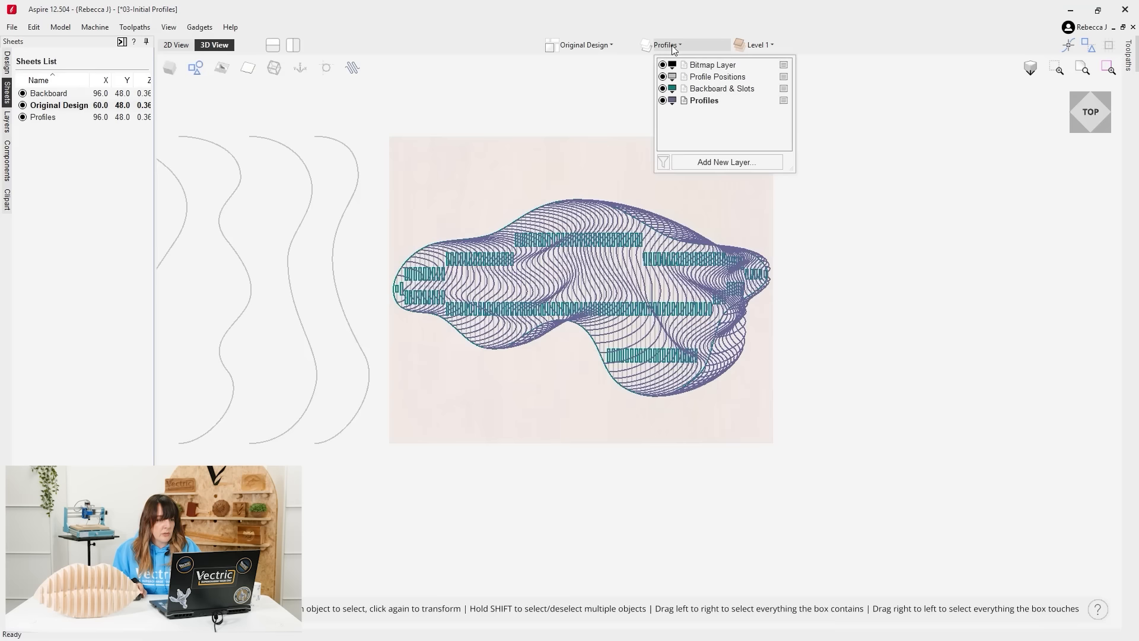
{"action": "left_click", "coordinate": [663, 101]}
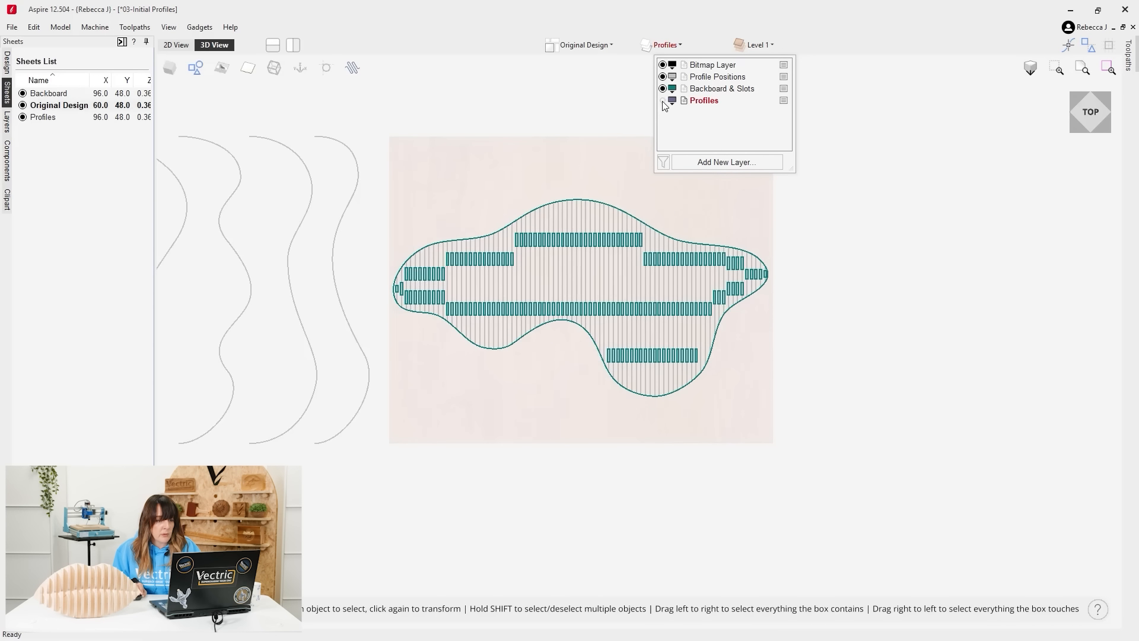
{"action": "left_click", "coordinate": [720, 89]}
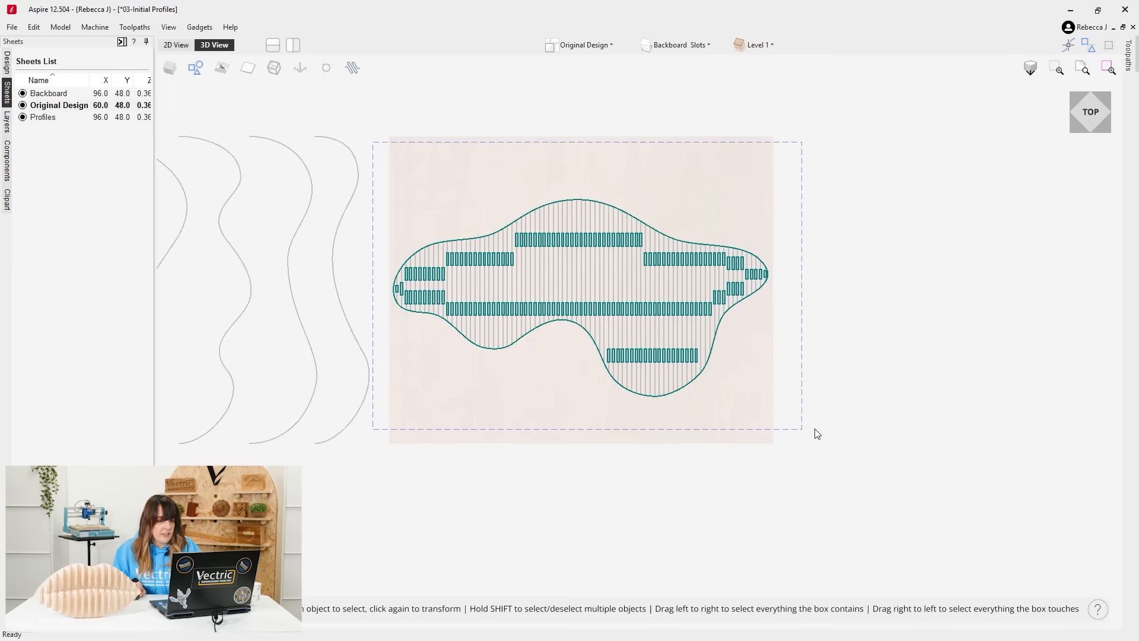
Copy the backboard outline, its slots and the profile position lines to the Backboard sheet.
{"action": "key", "text": "ctrl+a"}
{"action": "right_click", "coordinate": [582, 239]}
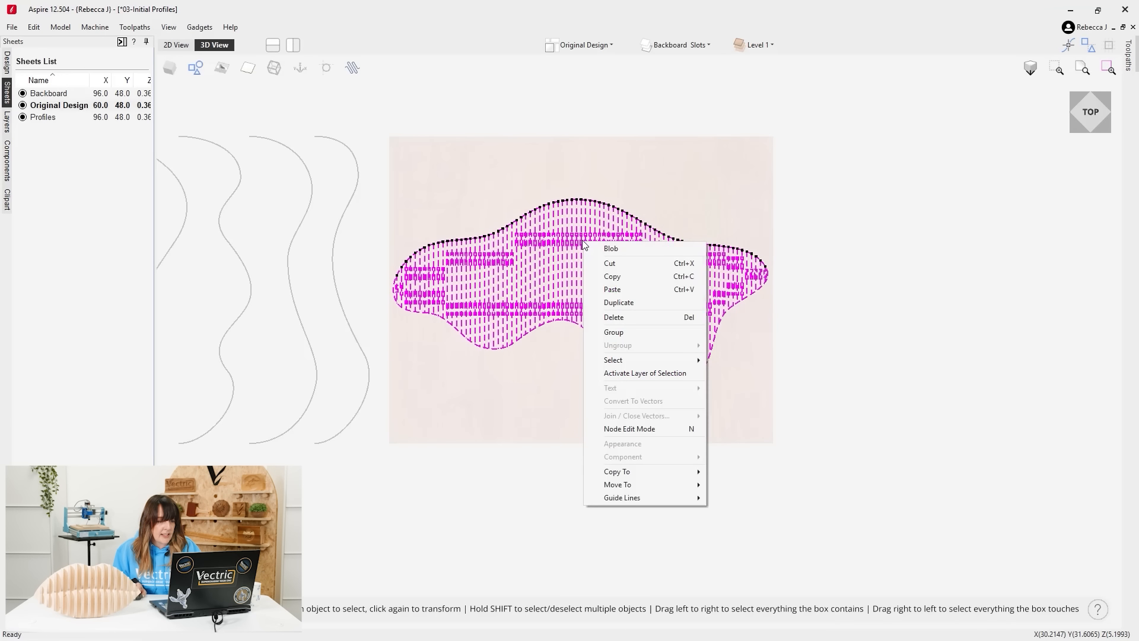
{"action": "mouse_move", "coordinate": [696, 471]}
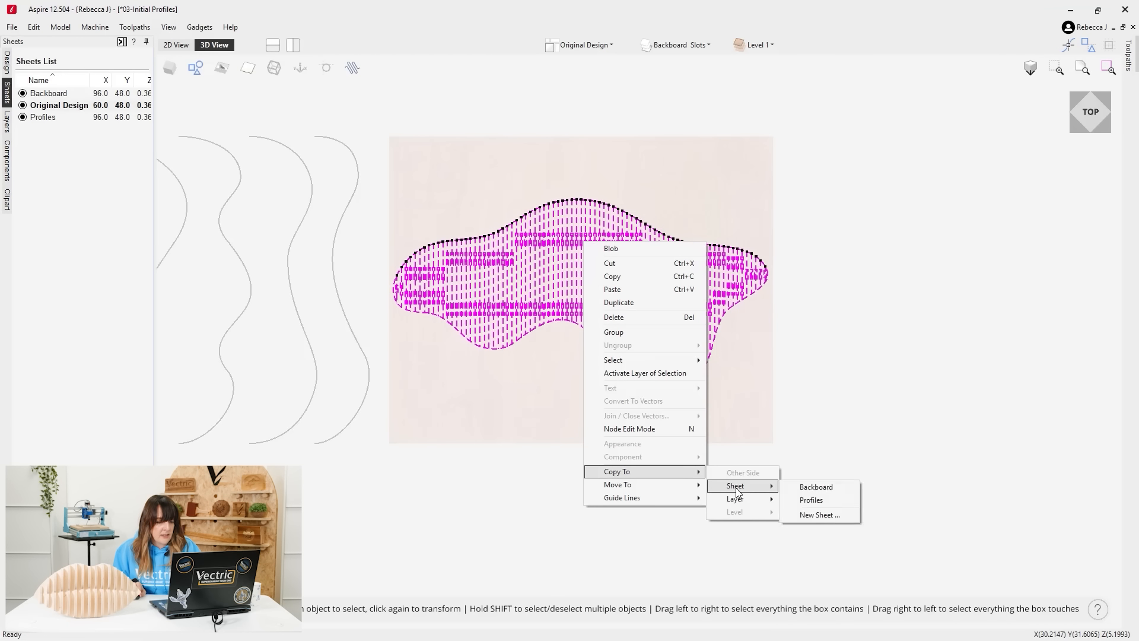
{"action": "mouse_move", "coordinate": [749, 486]}
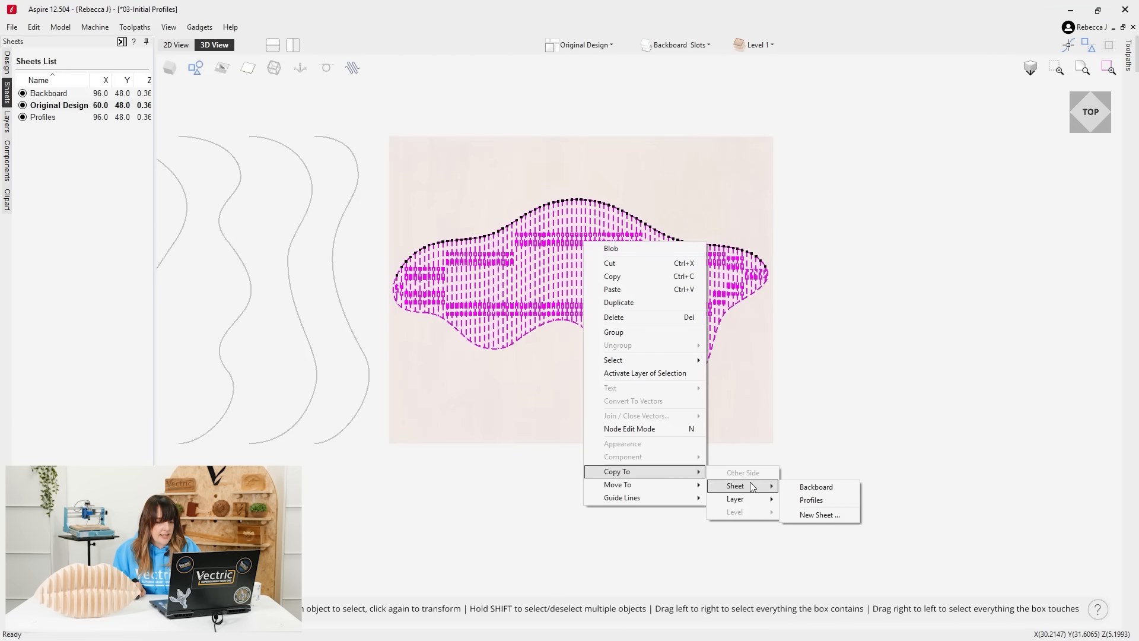
{"action": "left_click", "coordinate": [821, 490]}
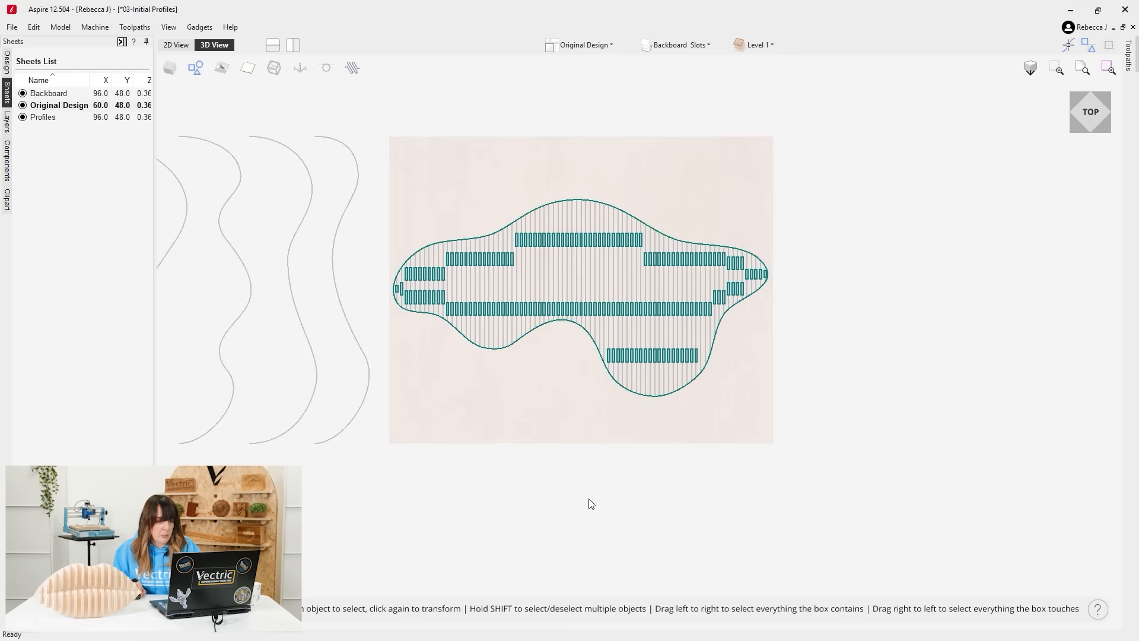
Show the Profiles layer again and activate the Profiles sheet.
{"action": "left_click", "coordinate": [674, 46]}
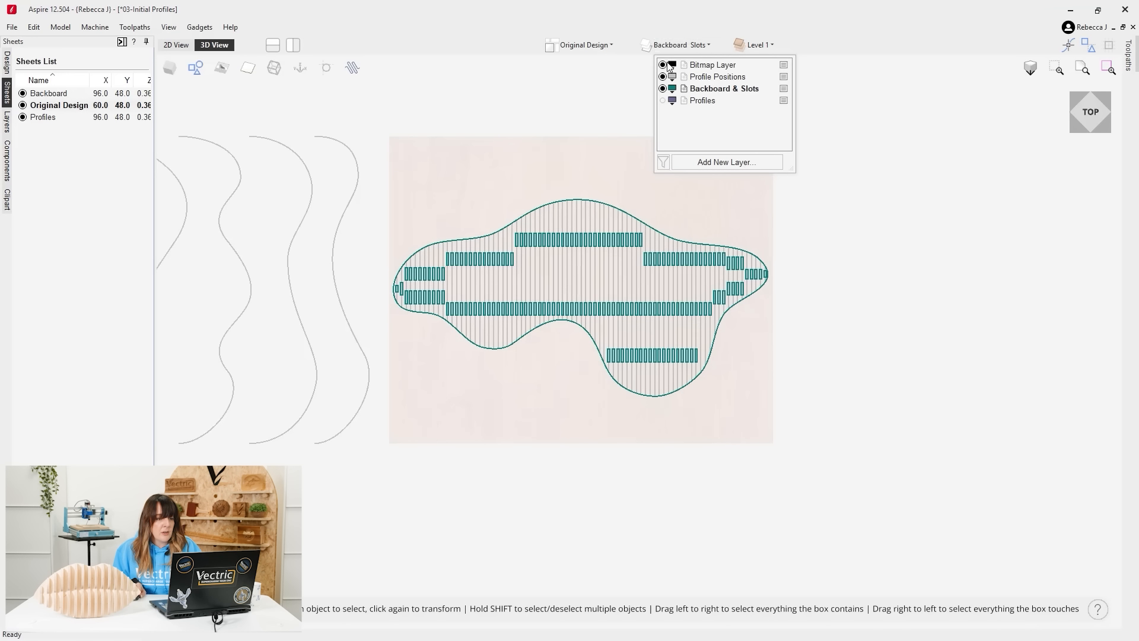
{"action": "left_click", "coordinate": [663, 101]}
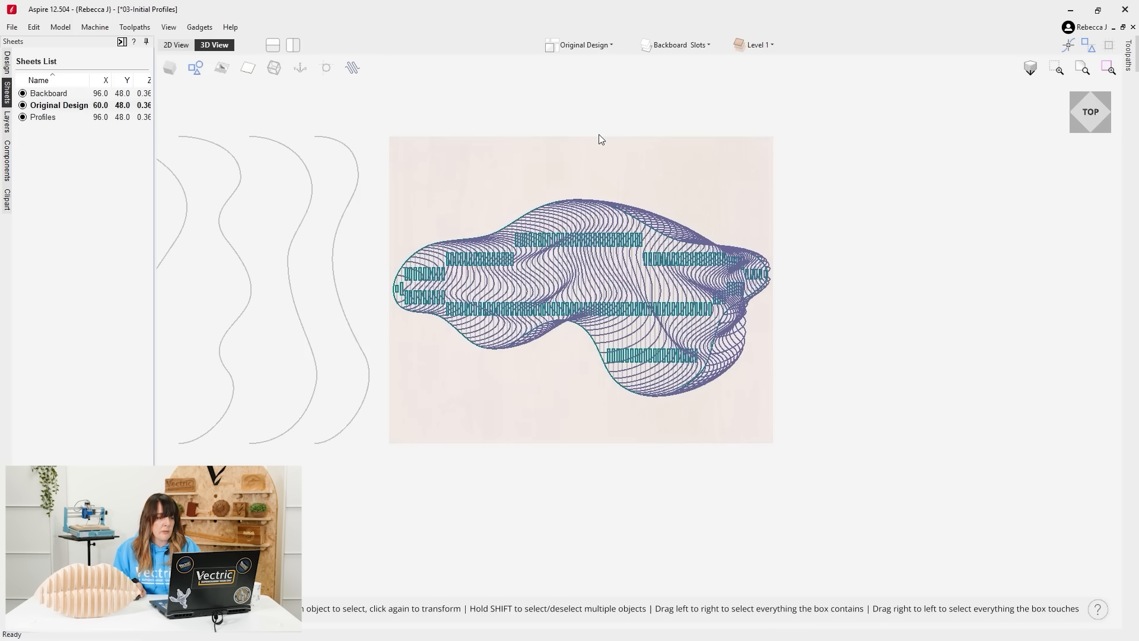
{"action": "left_click", "coordinate": [42, 117]}
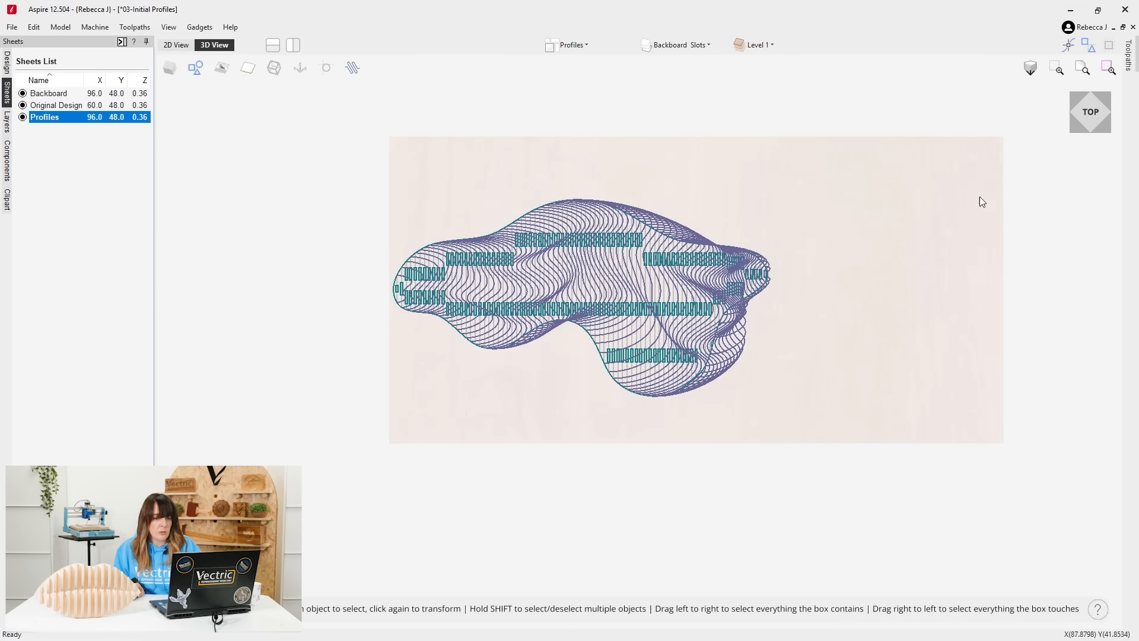
Hide the Backboard & Slots layer and make Profiles the active layer.
{"action": "left_click", "coordinate": [669, 48]}
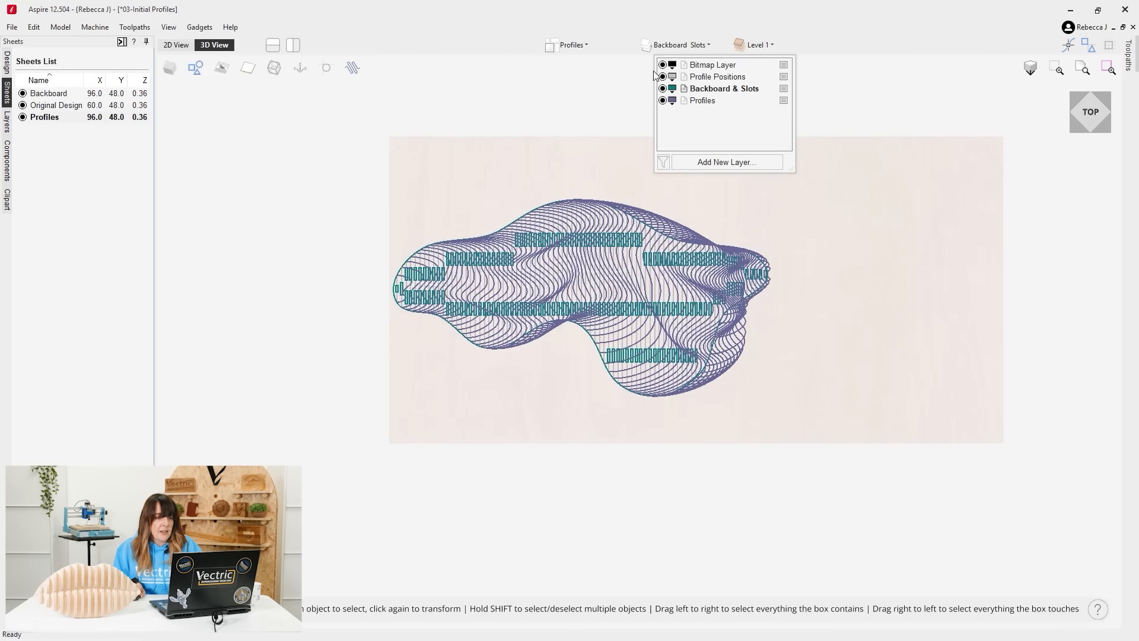
{"action": "left_click", "coordinate": [663, 89]}
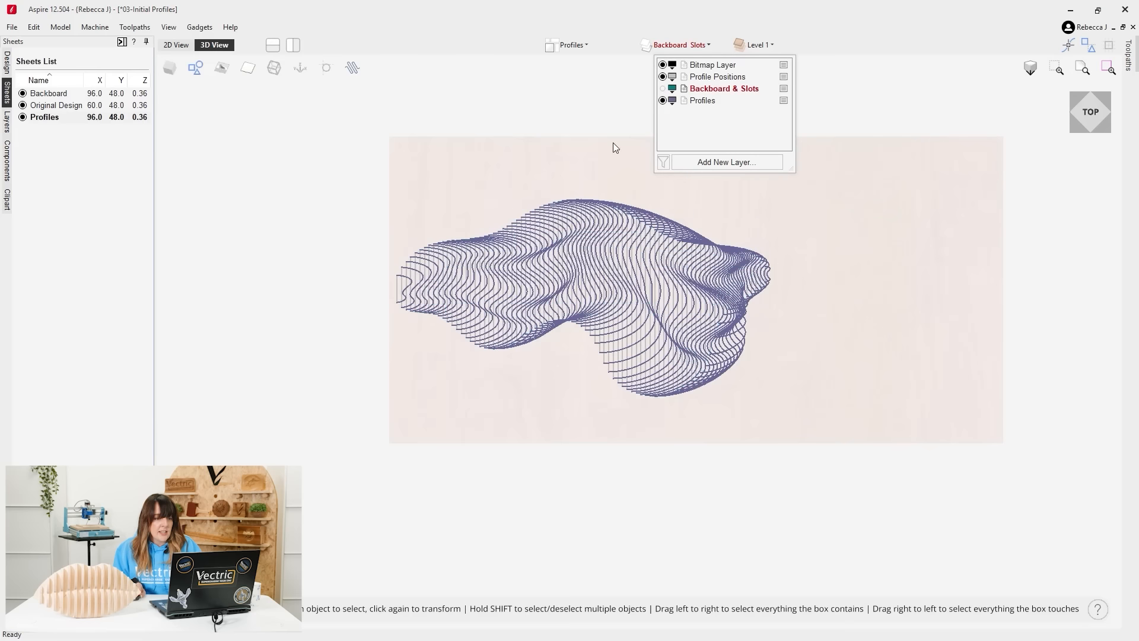
{"action": "left_click", "coordinate": [697, 106]}
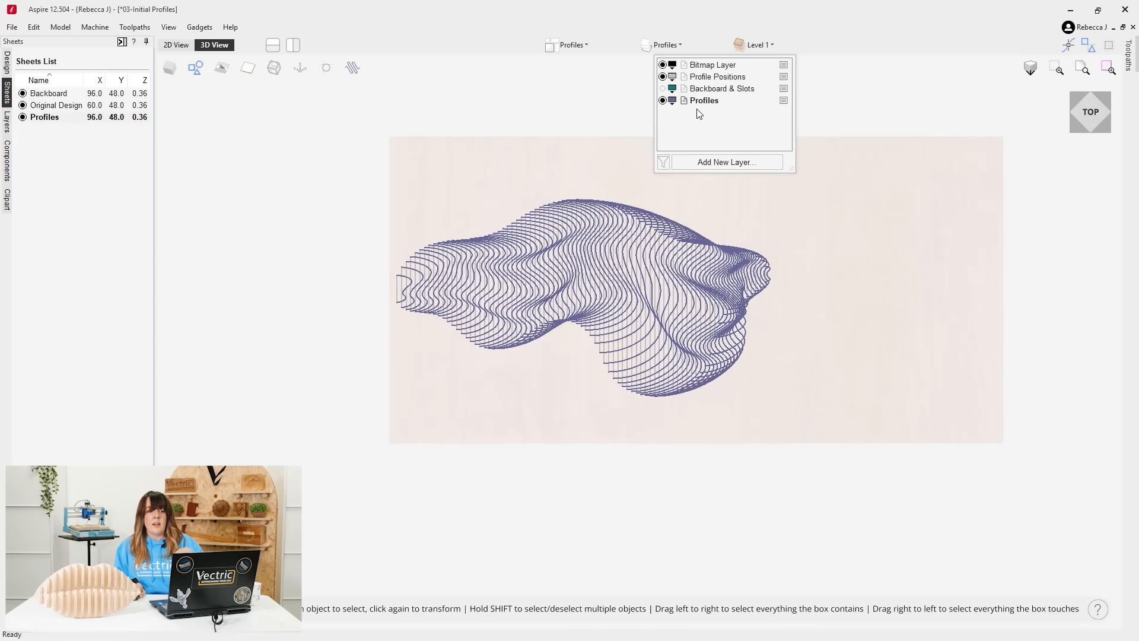
{"action": "left_click", "coordinate": [409, 237]}
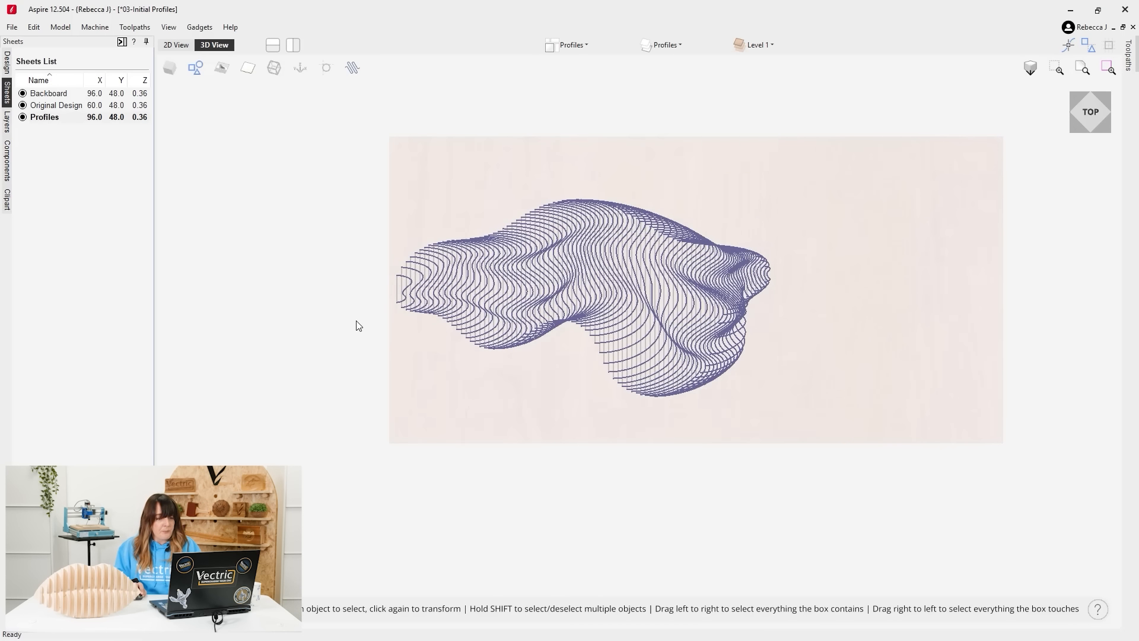
Select the first profile curve and its straight position line at the design's left end and join them into one closed shape.
{"action": "scroll", "coordinate": [358, 322], "scroll_direction": "up", "scroll_amount": 5}
{"action": "scroll", "coordinate": [265, 301], "scroll_direction": "down", "scroll_amount": 4}
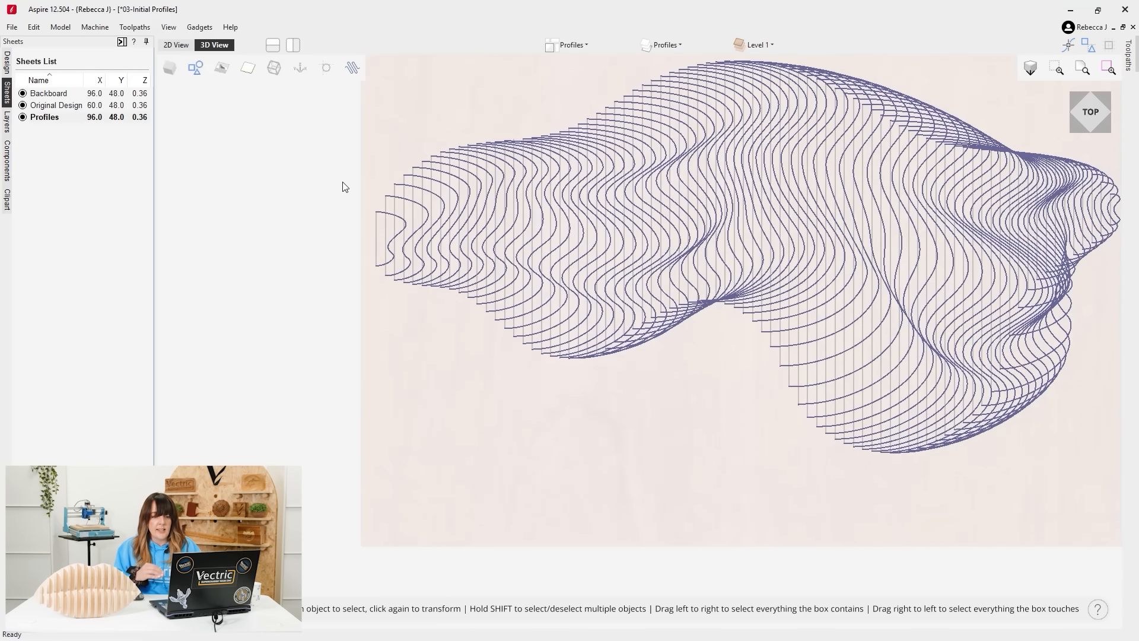
{"action": "scroll", "coordinate": [381, 222], "scroll_direction": "up", "scroll_amount": 5}
{"action": "left_click", "coordinate": [378, 158]}
{"action": "left_click", "coordinate": [358, 162]}
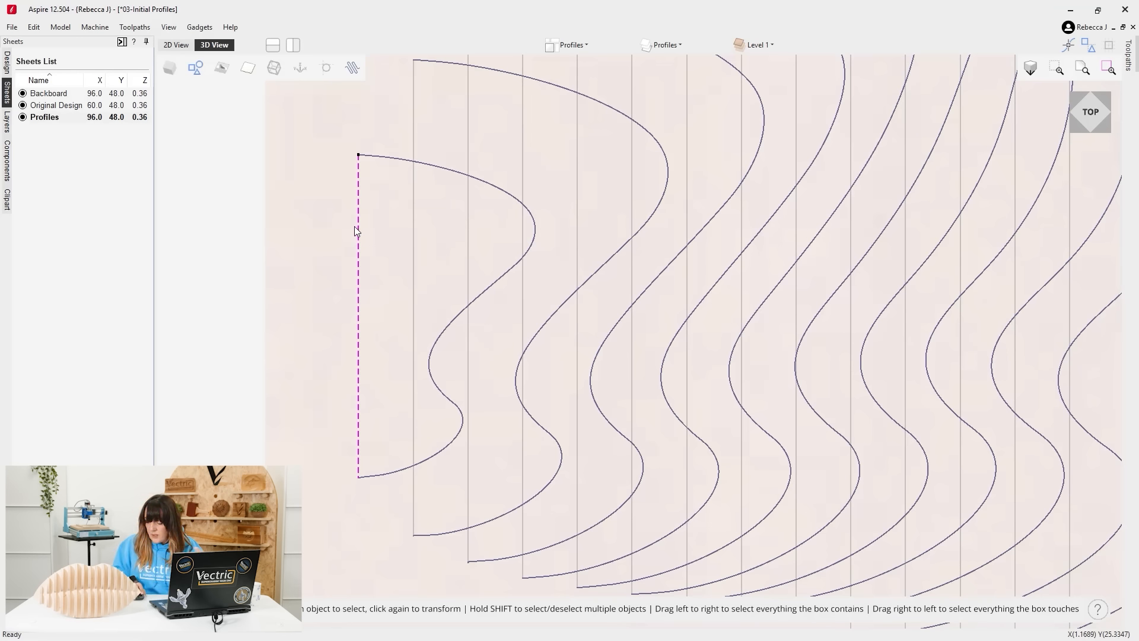
{"action": "left_click", "coordinate": [7, 62]}
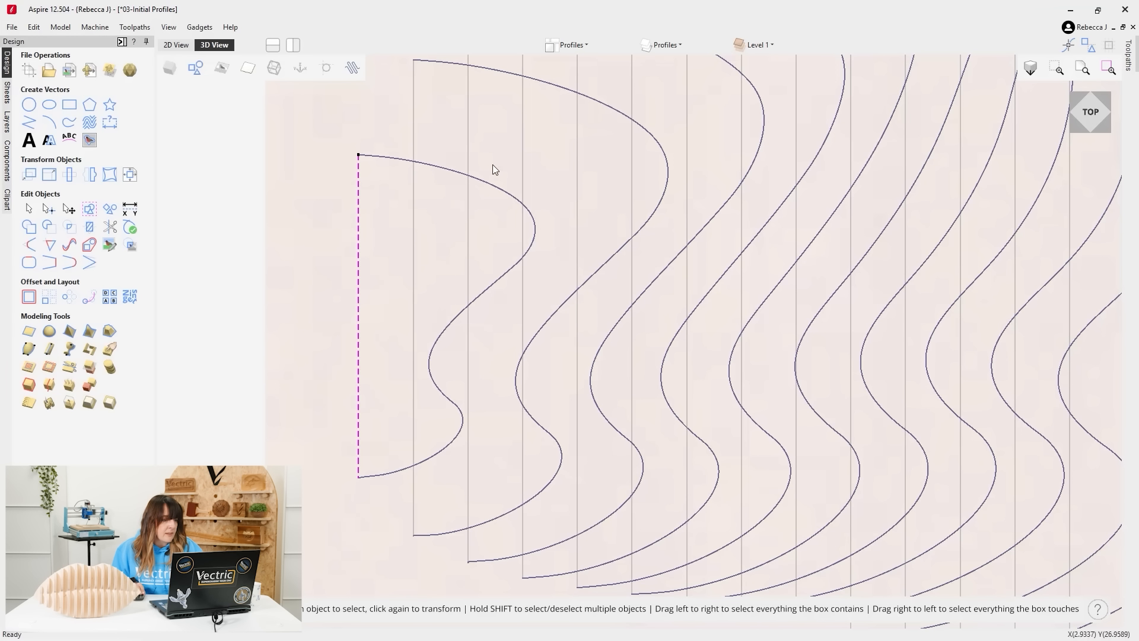
{"action": "left_click_drag", "start_coordinate": [493, 165], "coordinate": [188, 326]}
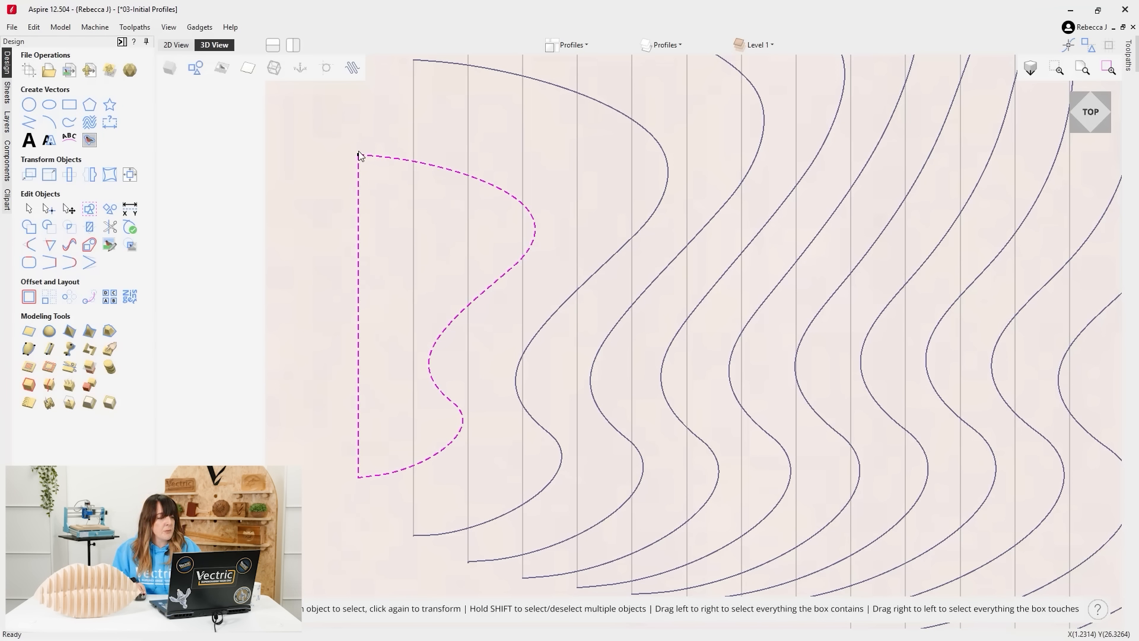
{"action": "scroll", "coordinate": [360, 156], "scroll_direction": "up", "scroll_amount": 5}
{"action": "scroll", "coordinate": [326, 172], "scroll_direction": "down", "scroll_amount": 8}
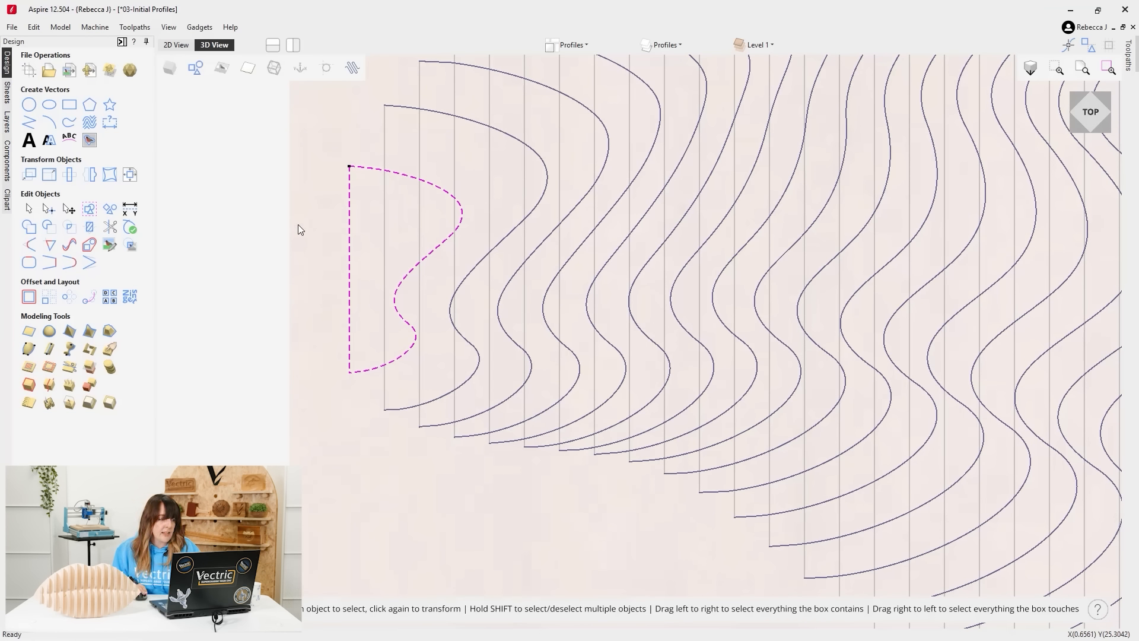
{"action": "left_click", "coordinate": [91, 263]}
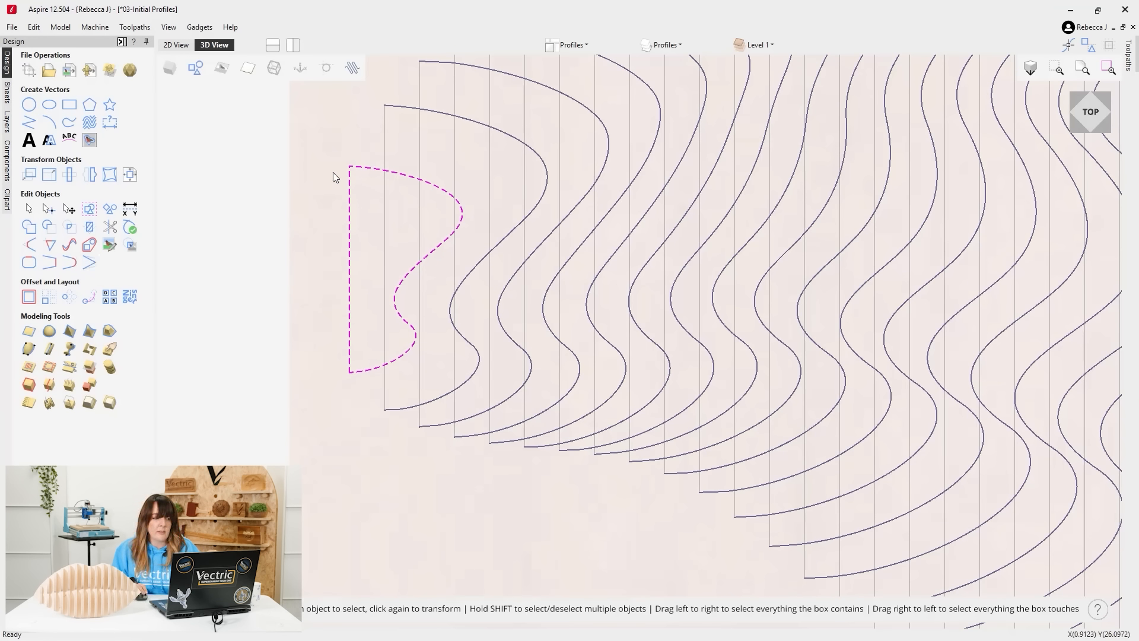
Move the joined first profile shape from the Profile Positions layer to the Profiles layer and check the layer list.
{"action": "left_click", "coordinate": [393, 116]}
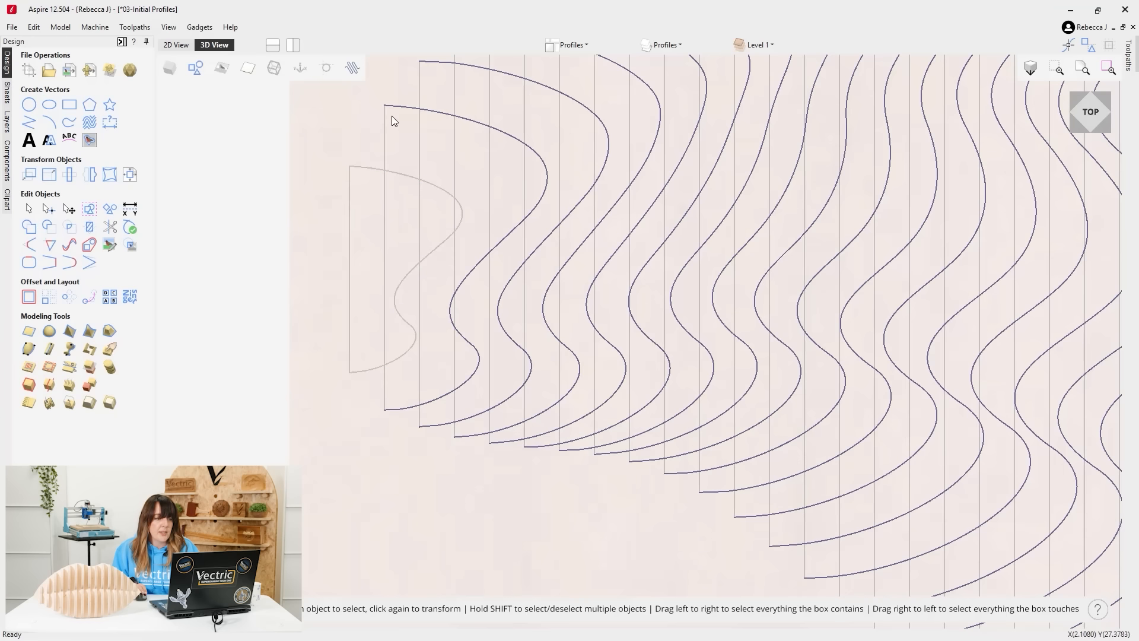
{"action": "left_click", "coordinate": [363, 167]}
{"action": "right_click", "coordinate": [364, 171]}
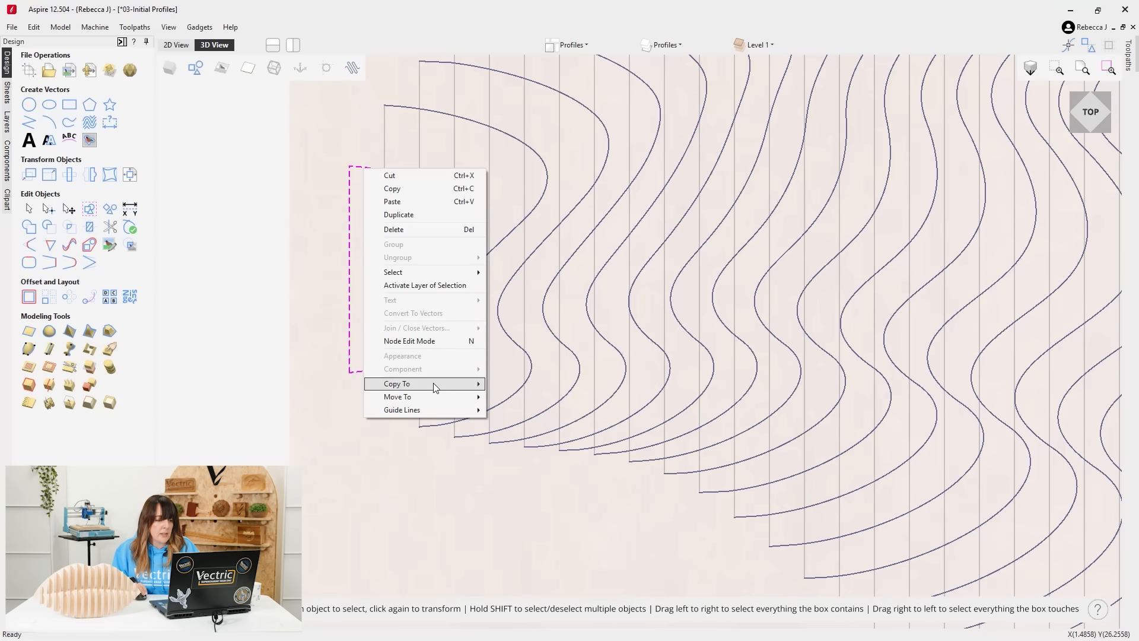
{"action": "mouse_move", "coordinate": [433, 397]}
{"action": "mouse_move", "coordinate": [514, 416]}
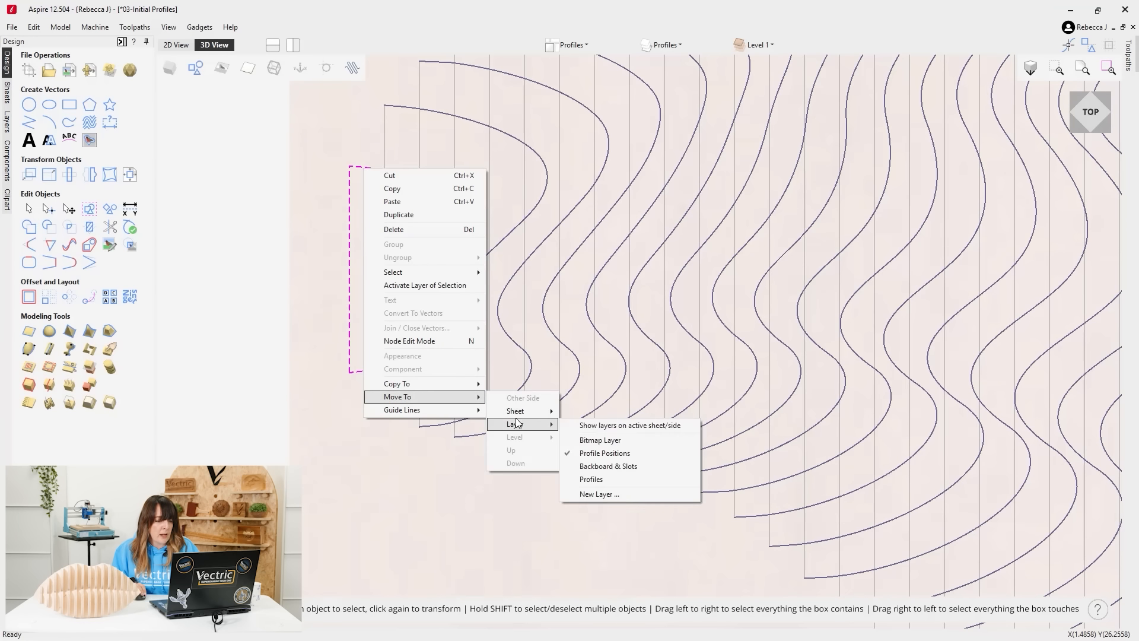
{"action": "left_click", "coordinate": [599, 467]}
{"action": "left_click", "coordinate": [671, 44]}
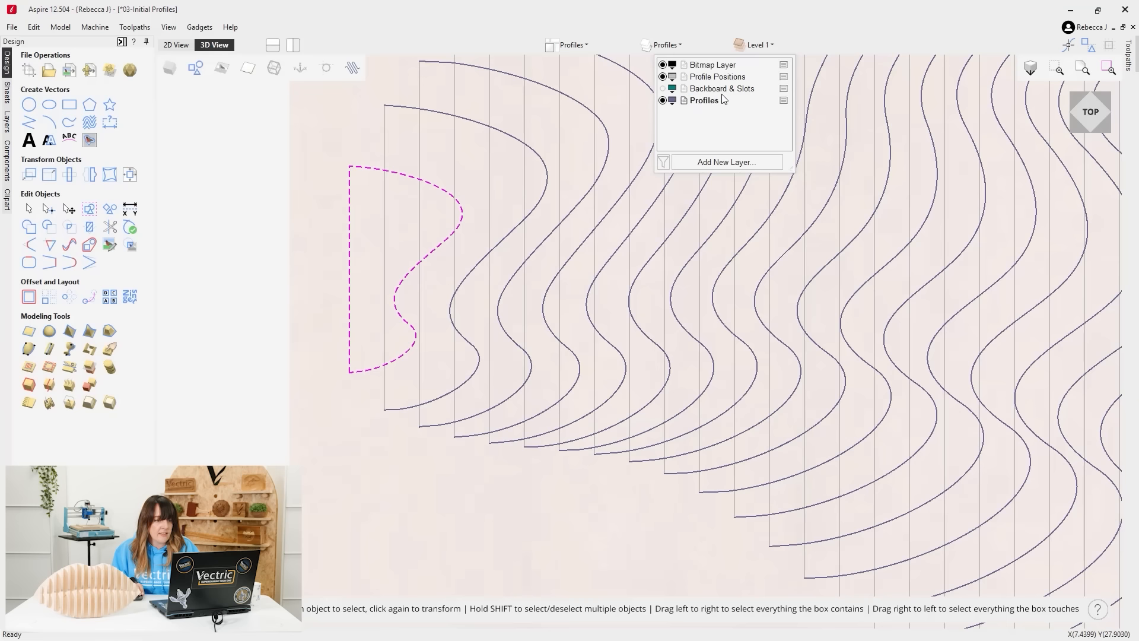
{"action": "left_click", "coordinate": [347, 147]}
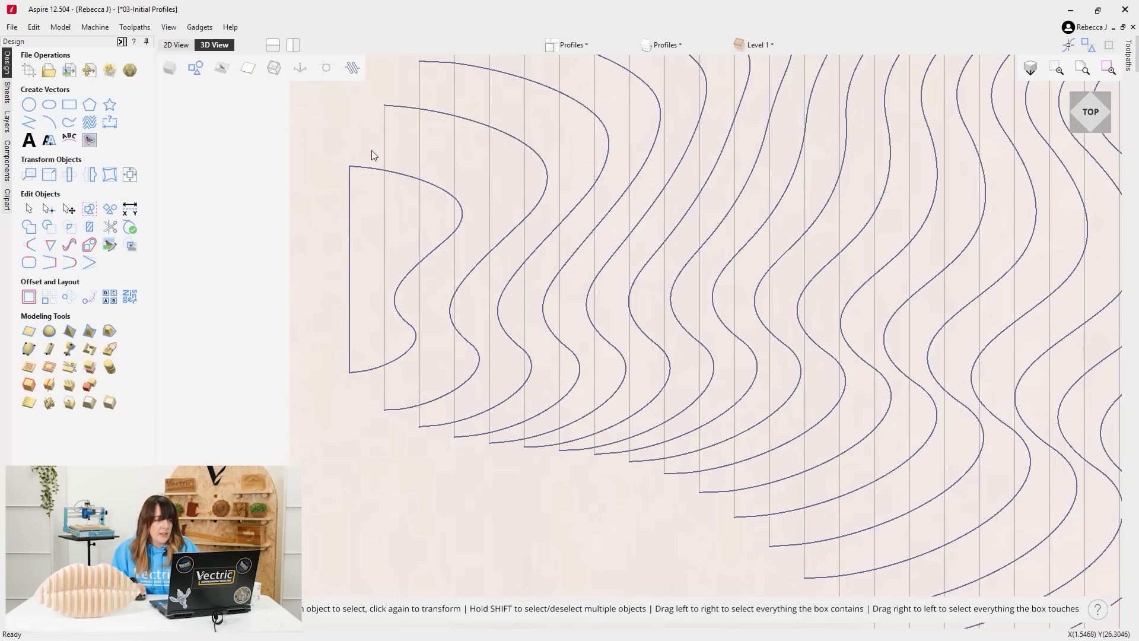
Join the second and third profile curves with their matching position lines.
{"action": "left_click", "coordinate": [400, 110]}
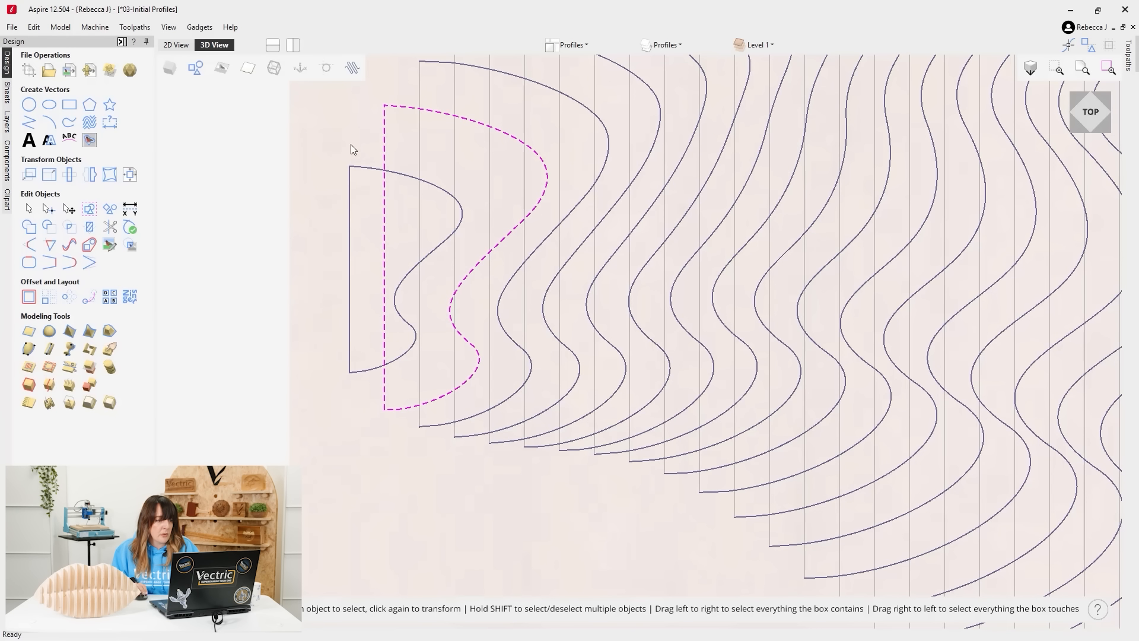
{"action": "left_click", "coordinate": [419, 60]}
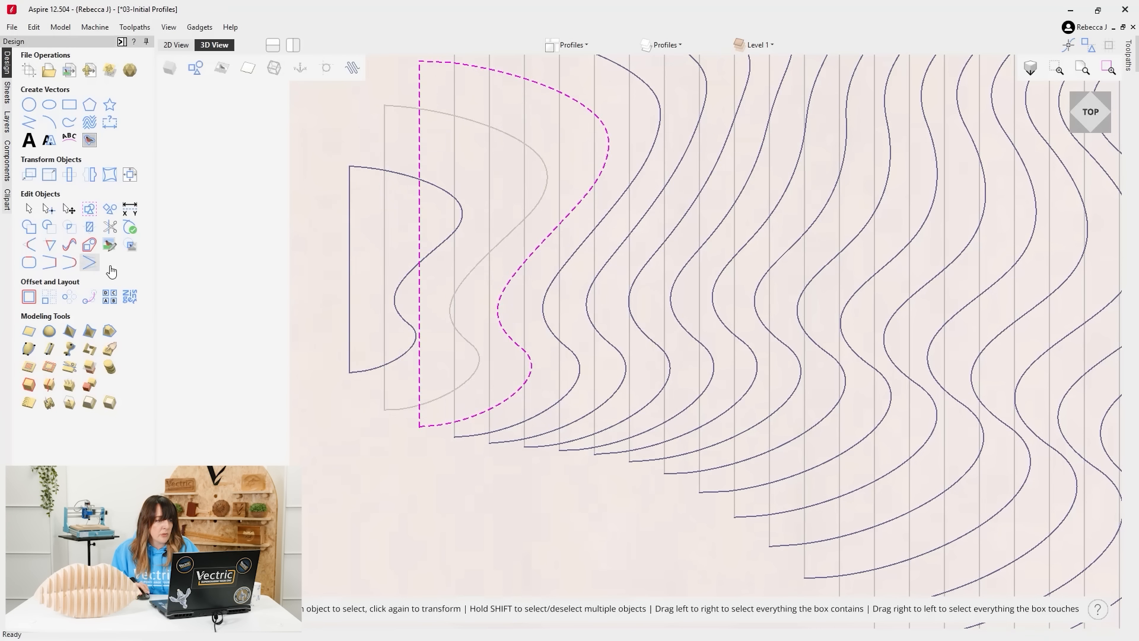
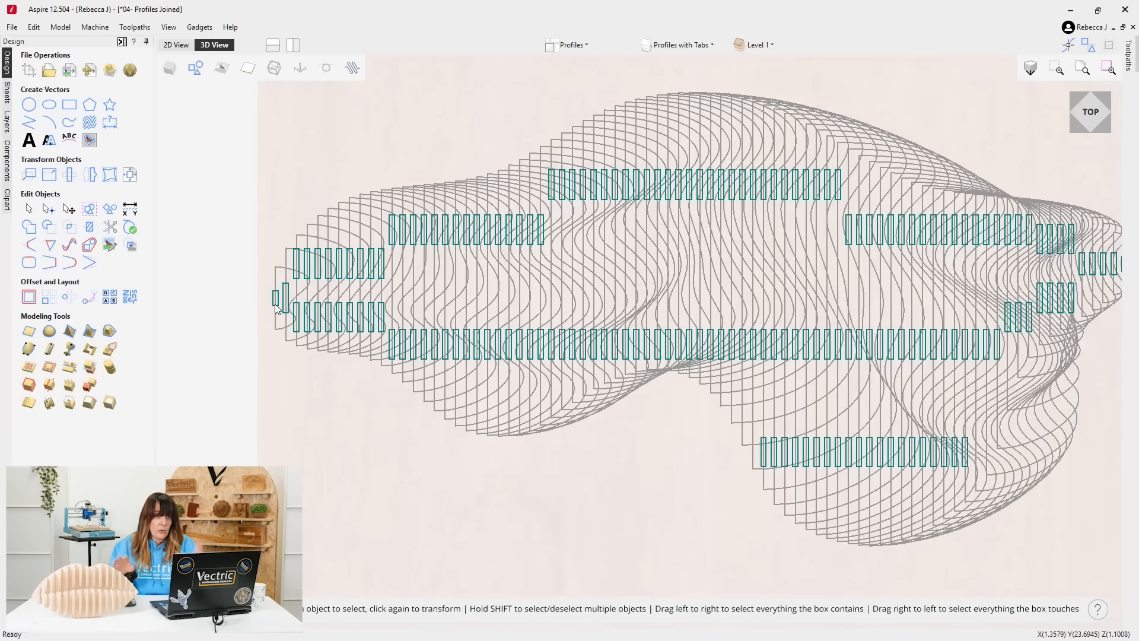
Make Slots for Welding the active layer and select all of its slot vectors.
{"action": "scroll", "coordinate": [275, 304], "scroll_direction": "down", "scroll_amount": 2}
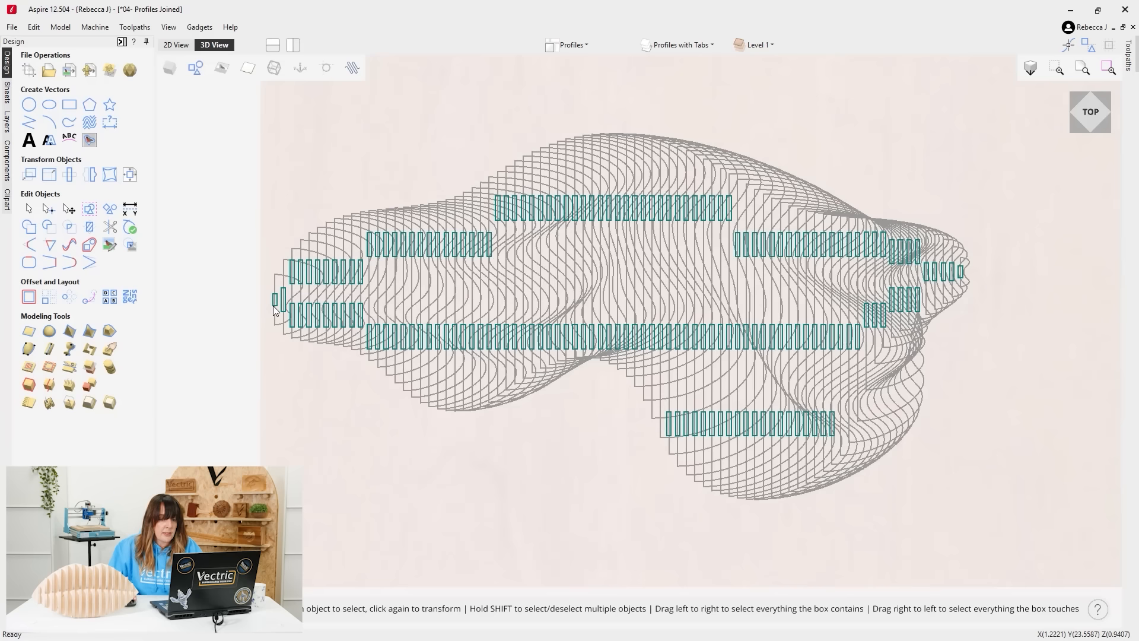
{"action": "left_click", "coordinate": [681, 45]}
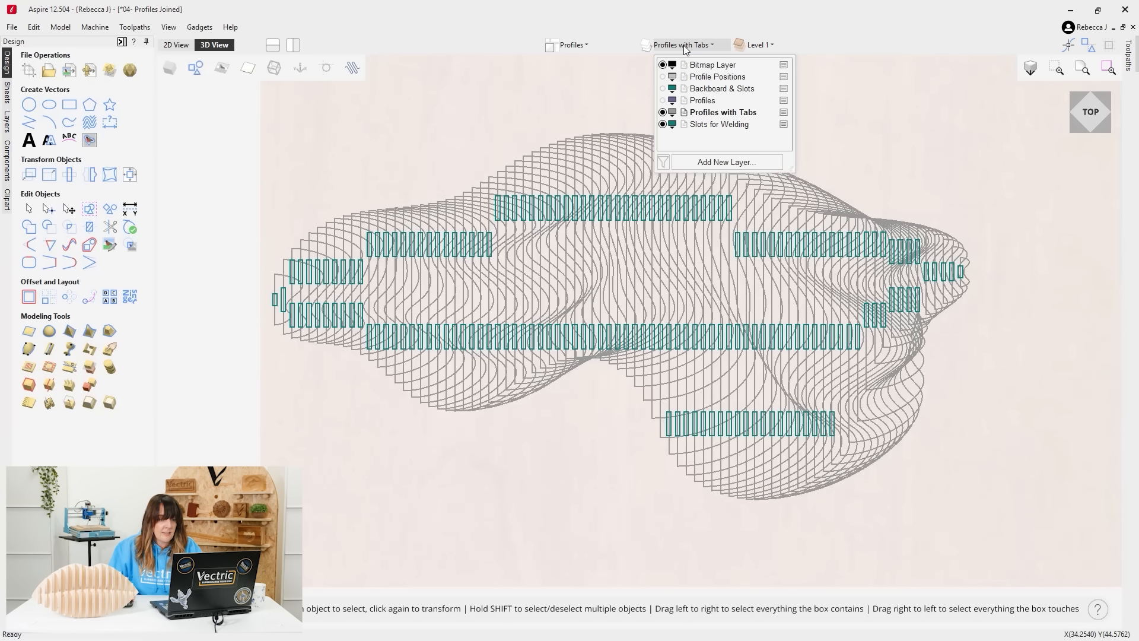
{"action": "left_click", "coordinate": [687, 125]}
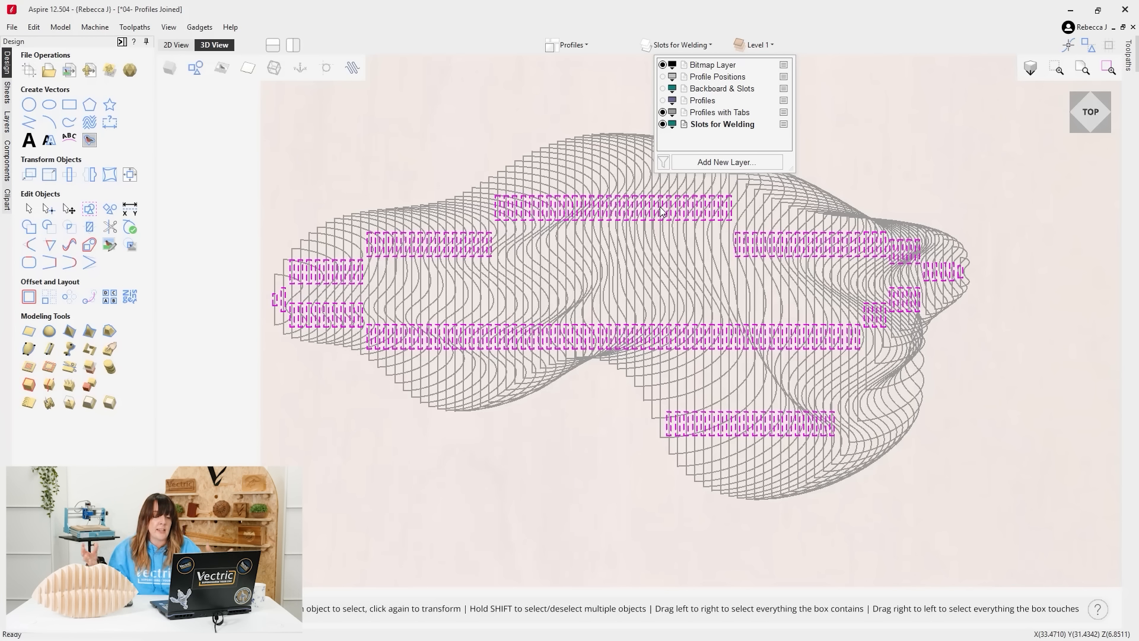
Move all the selected slots by a relative X offset of -0.18 inches so they sit against the profiles' straight back edges.
{"action": "scroll", "coordinate": [239, 317], "scroll_direction": "up", "scroll_amount": 5}
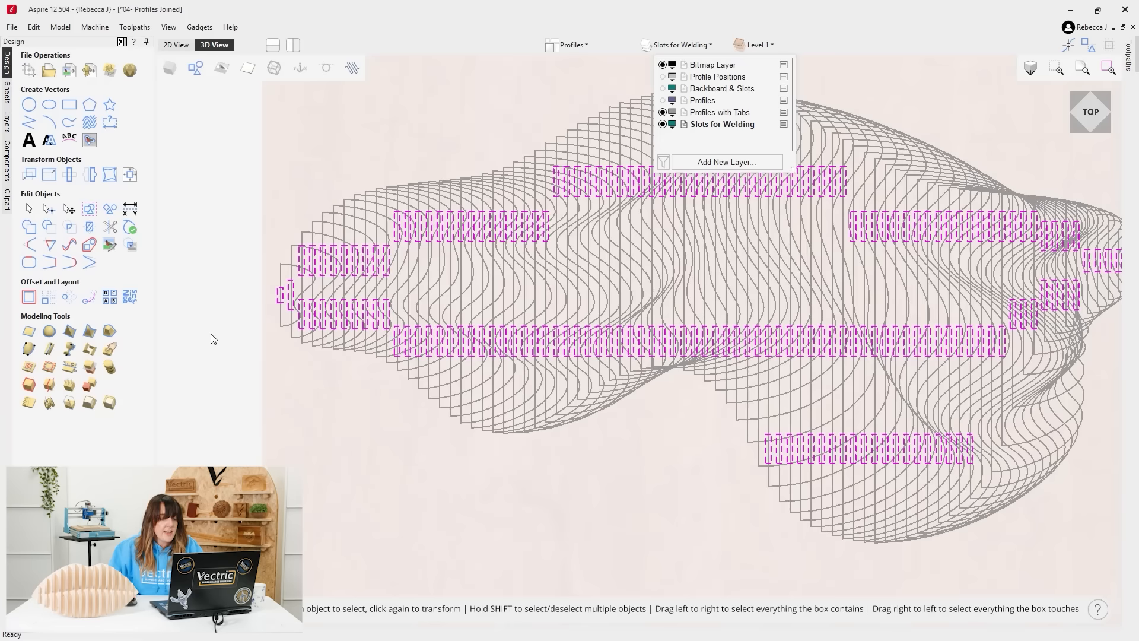
{"action": "scroll", "coordinate": [280, 296], "scroll_direction": "up", "scroll_amount": 8}
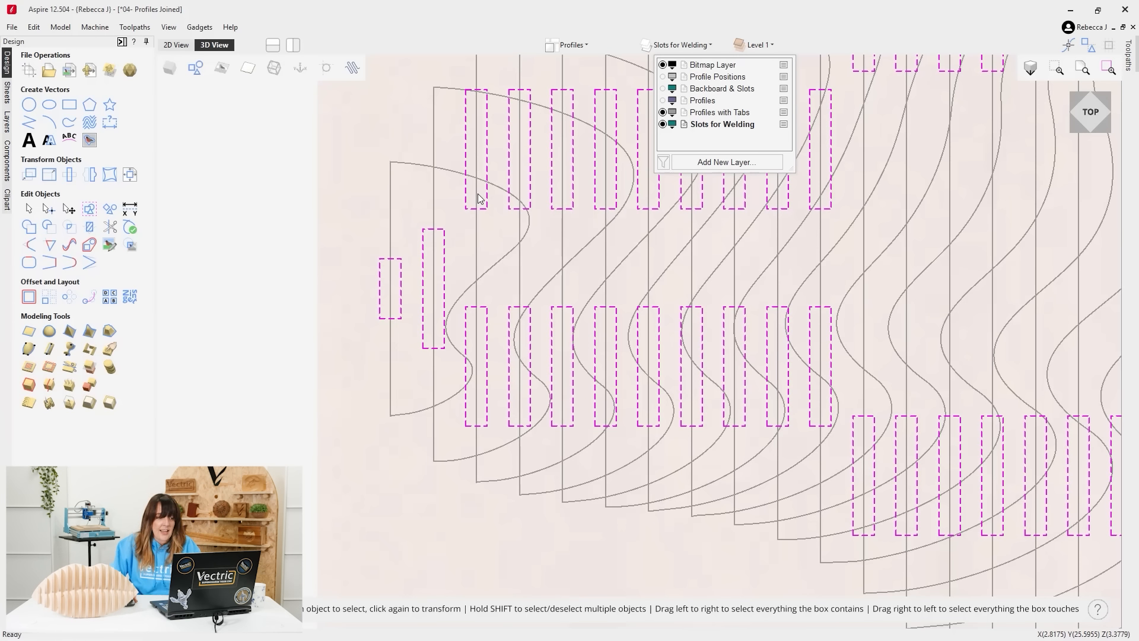
{"action": "left_click", "coordinate": [31, 175]}
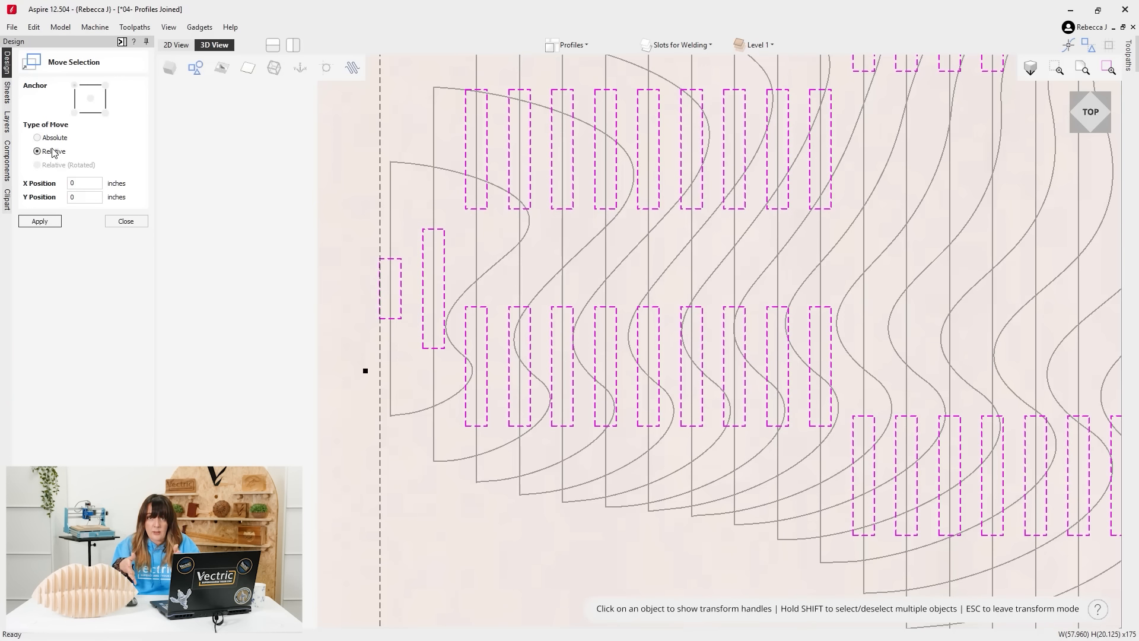
{"action": "double_click", "coordinate": [70, 182]}
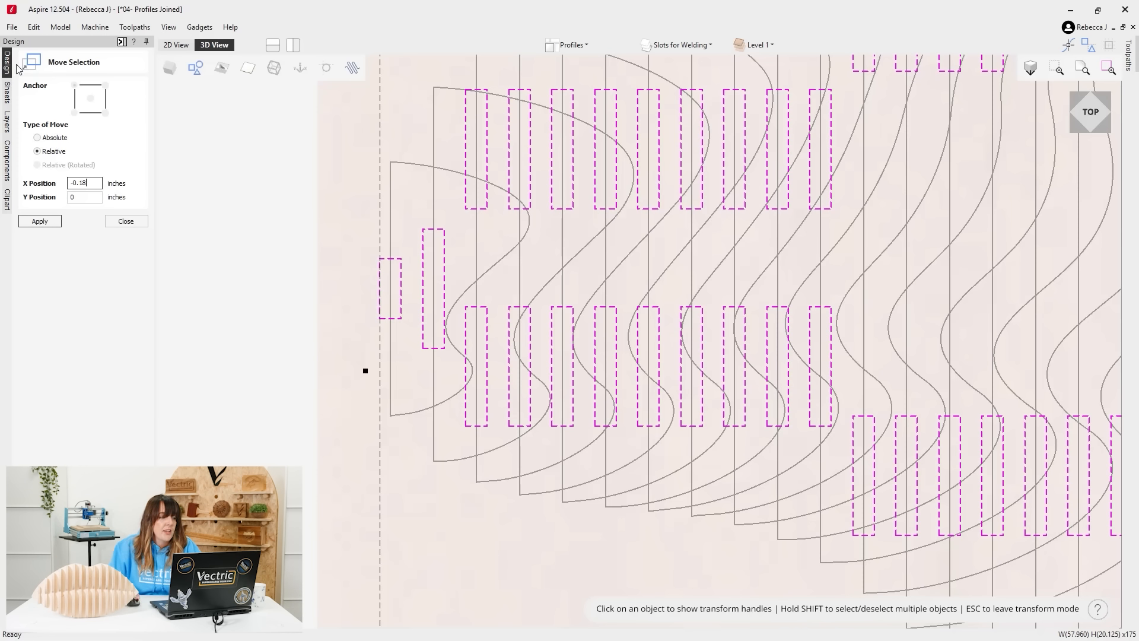
{"action": "left_click", "coordinate": [51, 224]}
{"action": "left_click", "coordinate": [52, 226]}
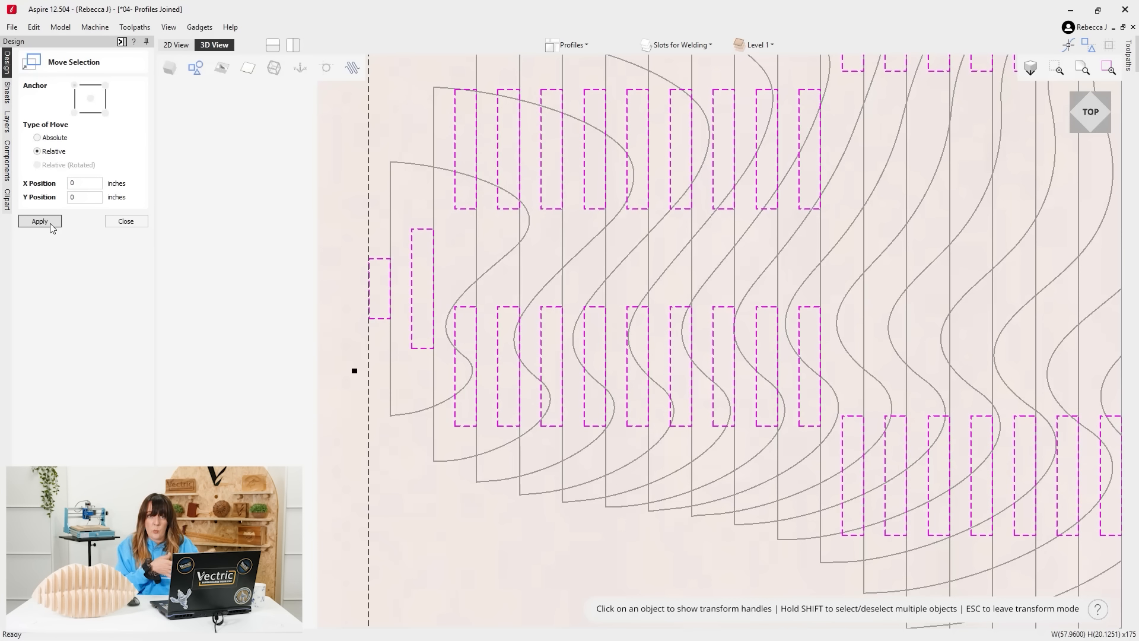
{"action": "left_click", "coordinate": [126, 221]}
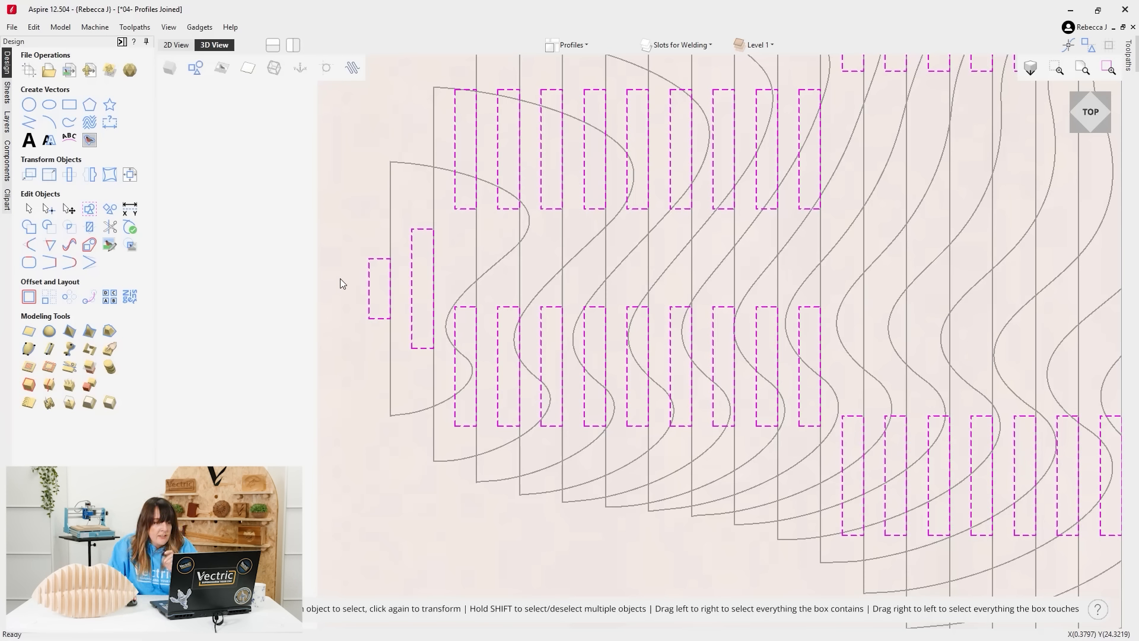
Start the Set Size tool on the selected slots and choose to scale the items individually.
{"action": "scroll", "coordinate": [339, 278], "scroll_direction": "down", "scroll_amount": 5}
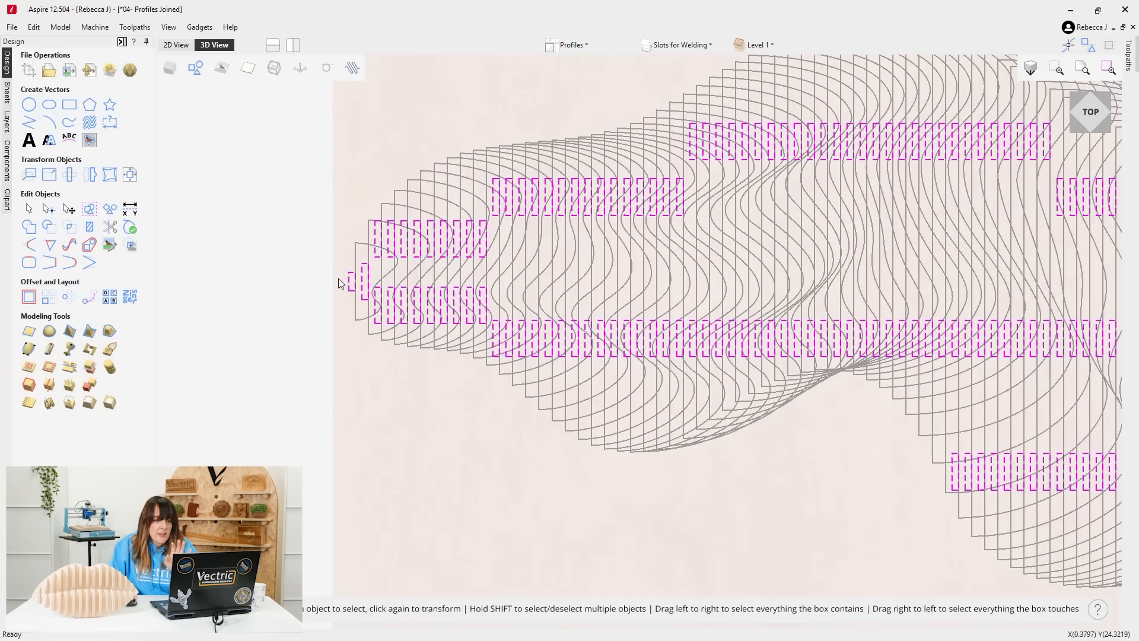
{"action": "scroll", "coordinate": [340, 283], "scroll_direction": "down", "scroll_amount": 4}
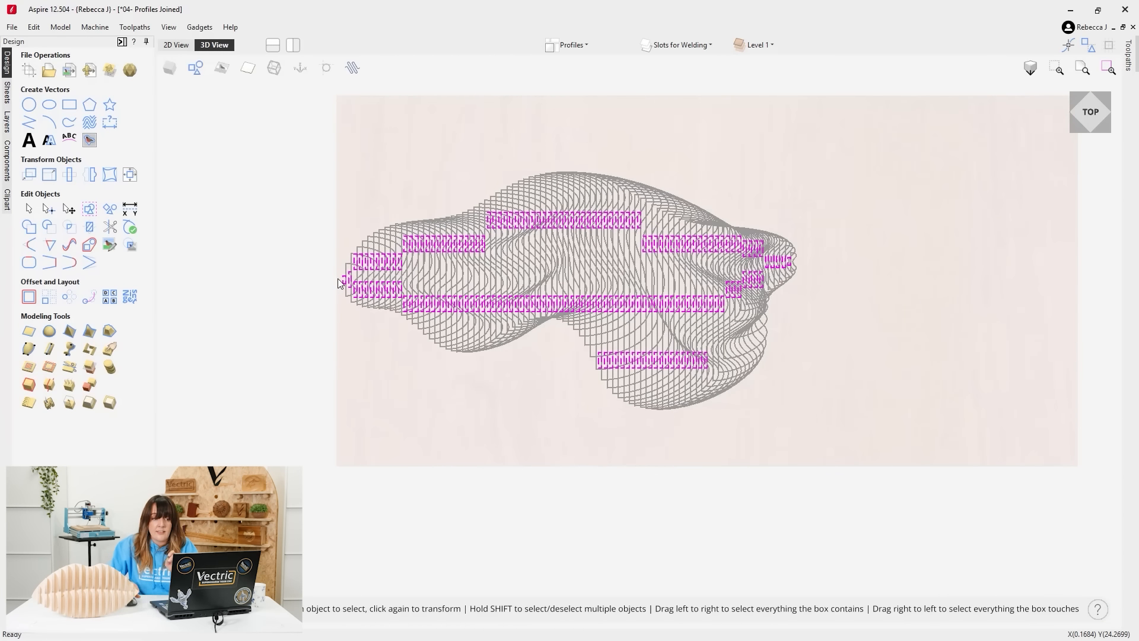
{"action": "left_click", "coordinate": [49, 174]}
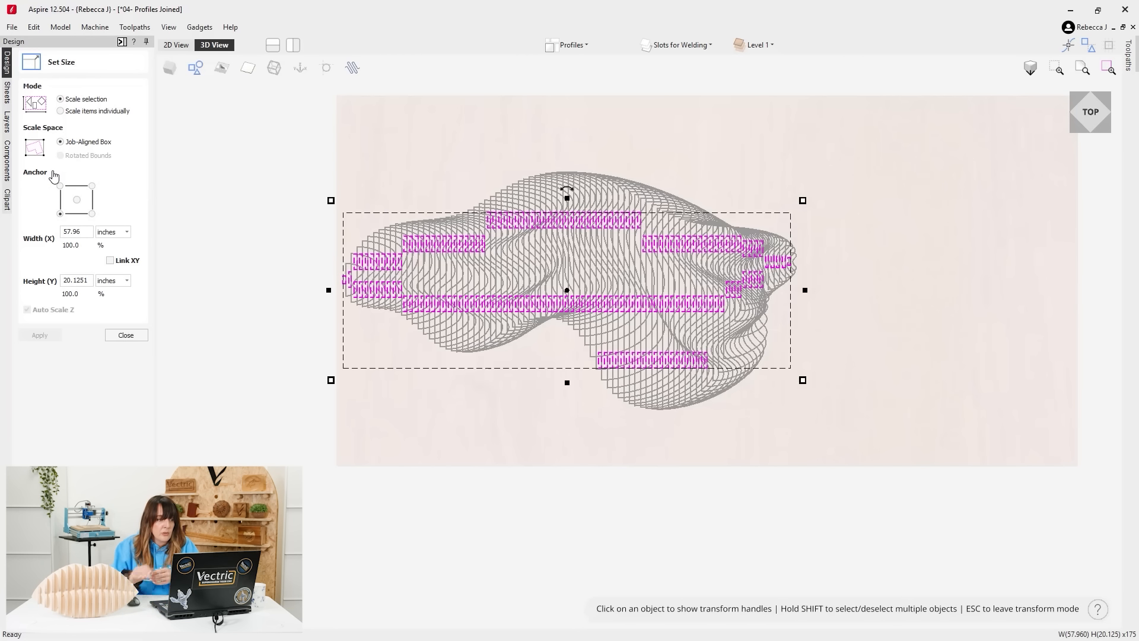
{"action": "left_click", "coordinate": [60, 111]}
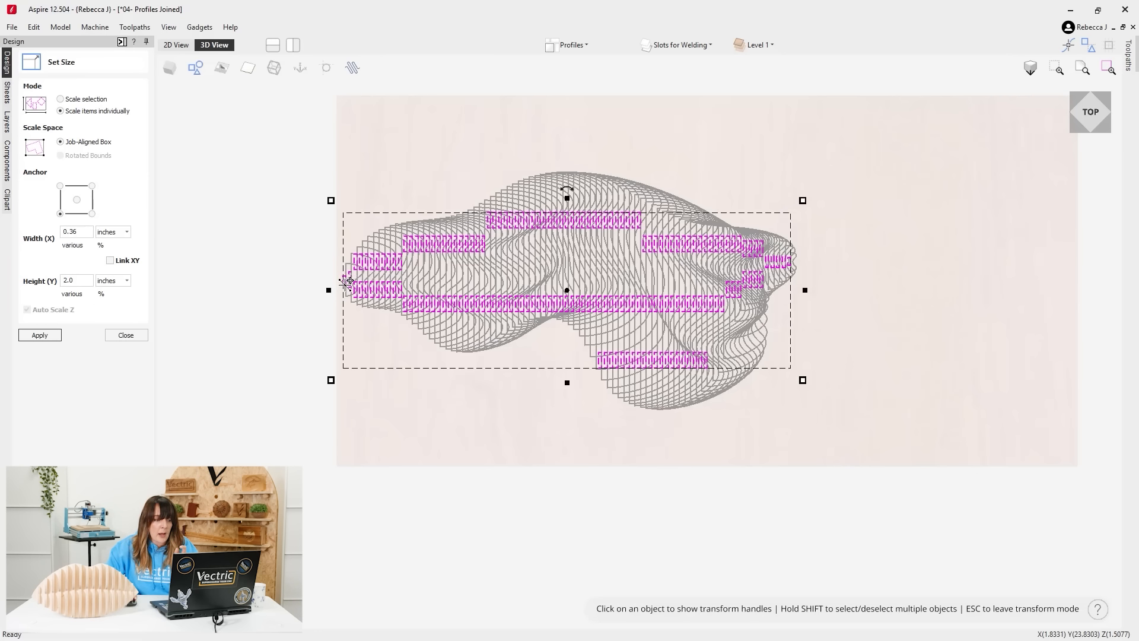
Remove the short slot at the design's left end from the selection being resized.
{"action": "scroll", "coordinate": [346, 279], "scroll_direction": "up", "scroll_amount": 5}
{"action": "scroll", "coordinate": [348, 279], "scroll_direction": "up", "scroll_amount": 6}
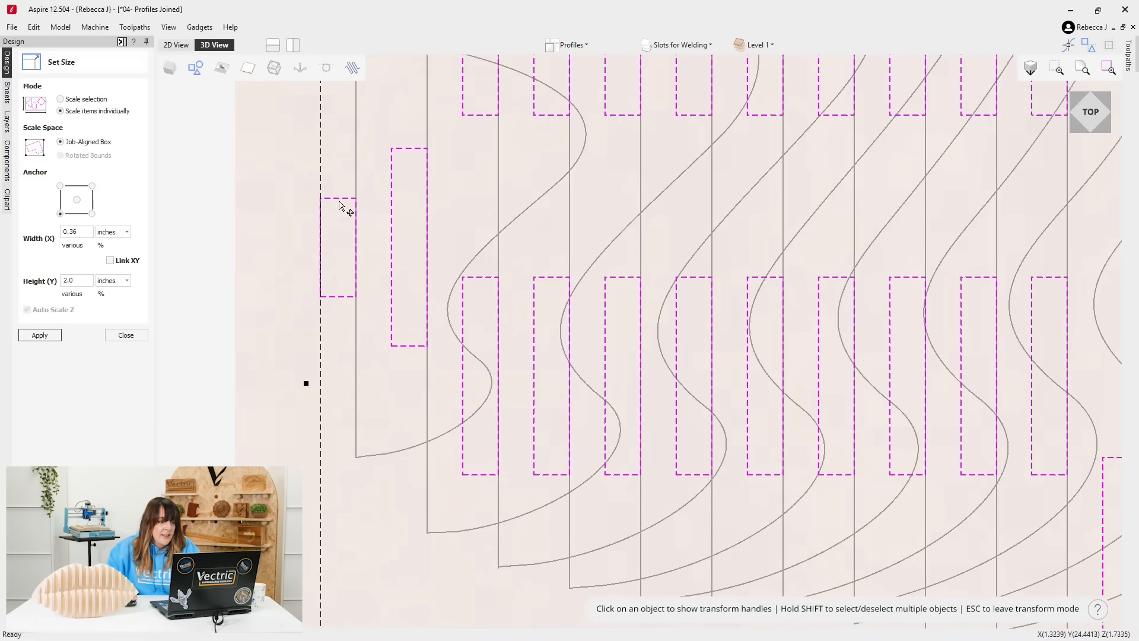
{"action": "left_click", "coordinate": [336, 198], "text": "shift"}
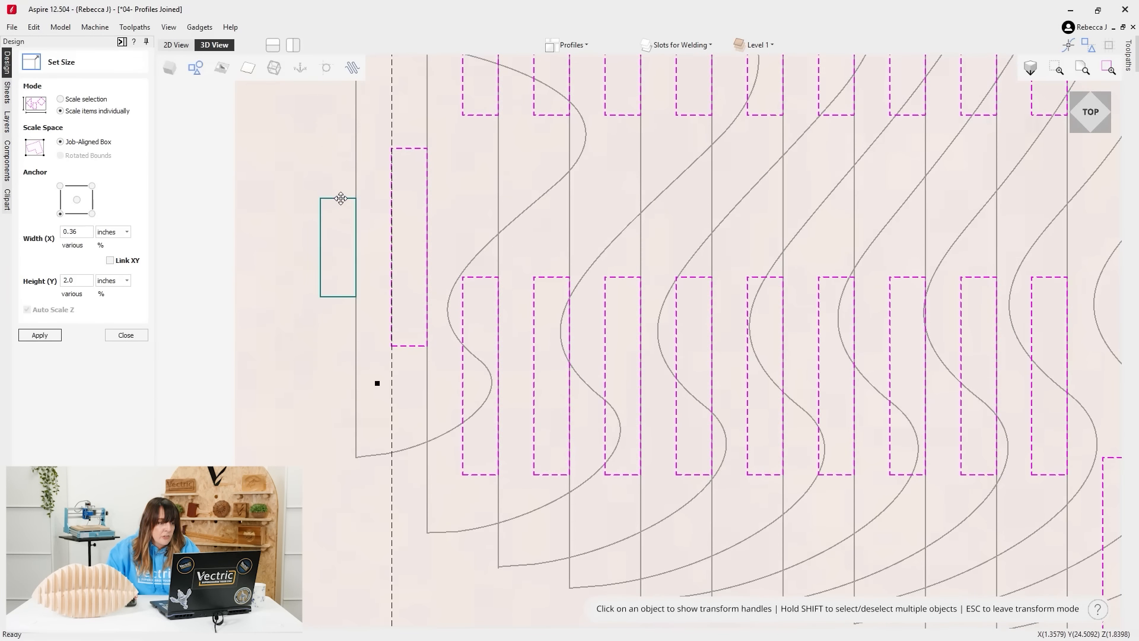
{"action": "scroll", "coordinate": [224, 305], "scroll_direction": "down", "scroll_amount": 3}
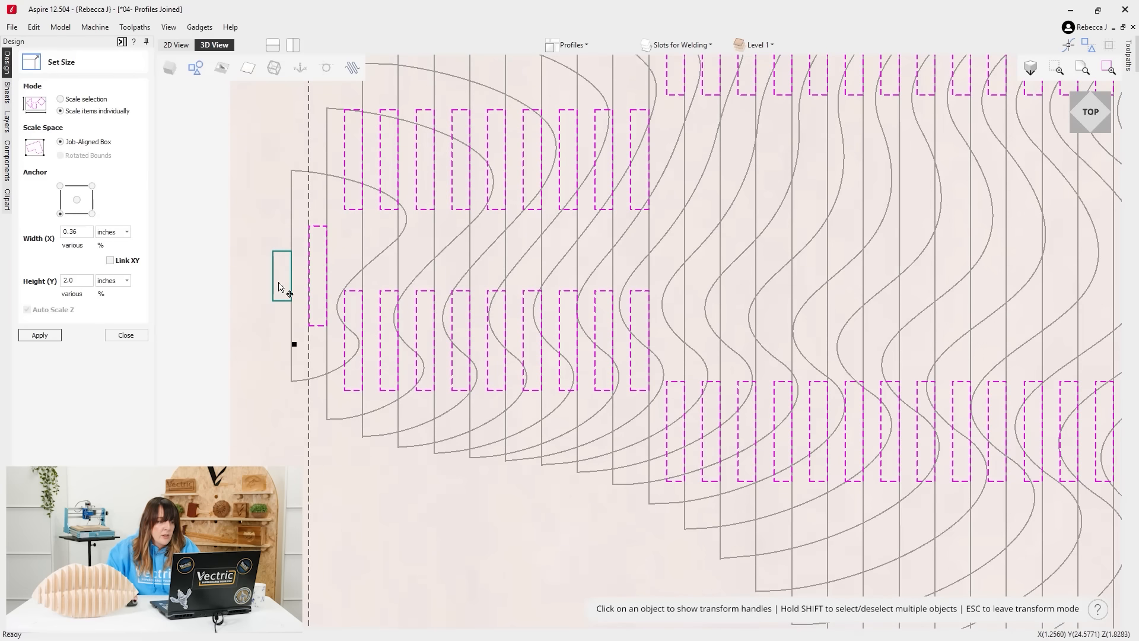
{"action": "scroll", "coordinate": [275, 278], "scroll_direction": "down", "scroll_amount": 3}
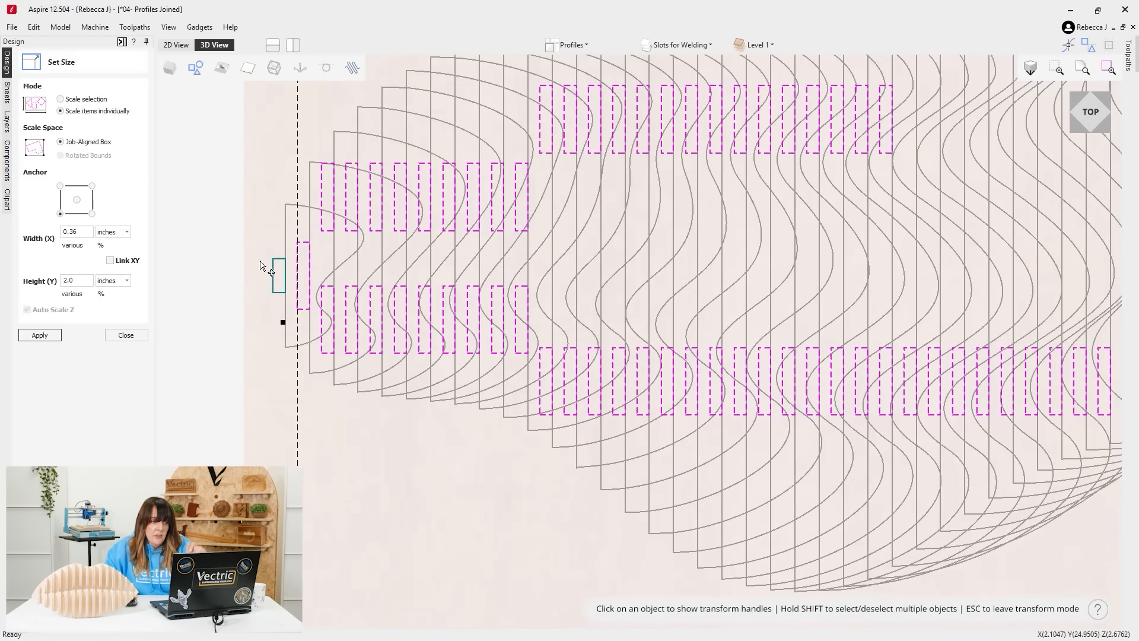
Remove the four 1.5-inch slots and the short end slot at the design's right end from the selection being resized.
{"action": "scroll", "coordinate": [256, 282], "scroll_direction": "down", "scroll_amount": 4}
{"action": "scroll", "coordinate": [809, 252], "scroll_direction": "up", "scroll_amount": 5}
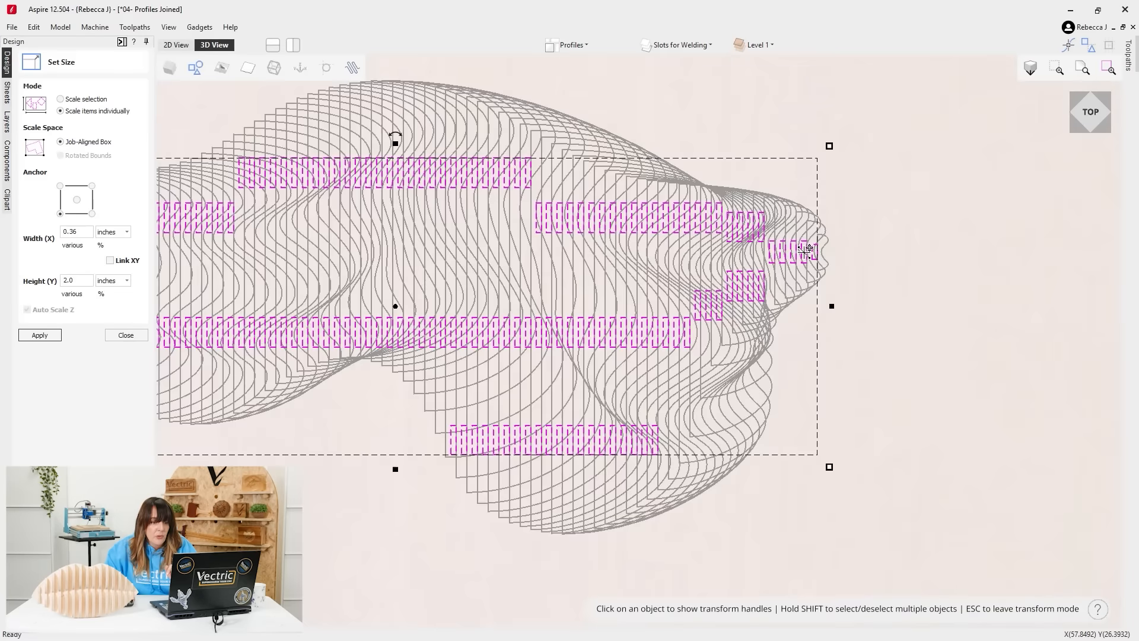
{"action": "scroll", "coordinate": [808, 261], "scroll_direction": "up", "scroll_amount": 2}
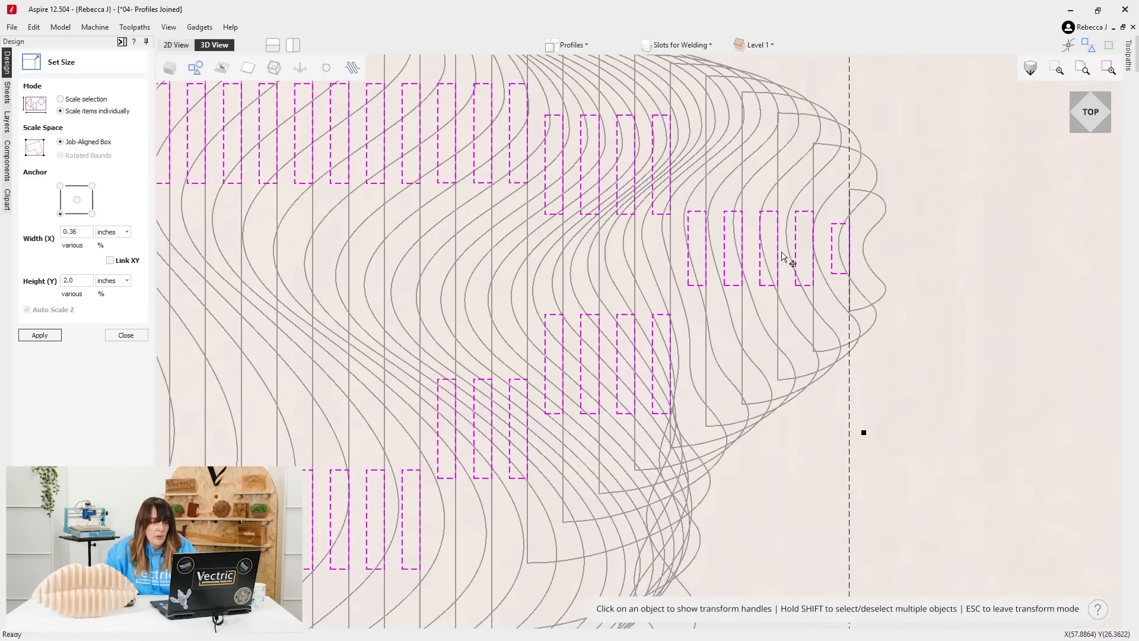
{"action": "left_click", "coordinate": [695, 212], "text": "shift"}
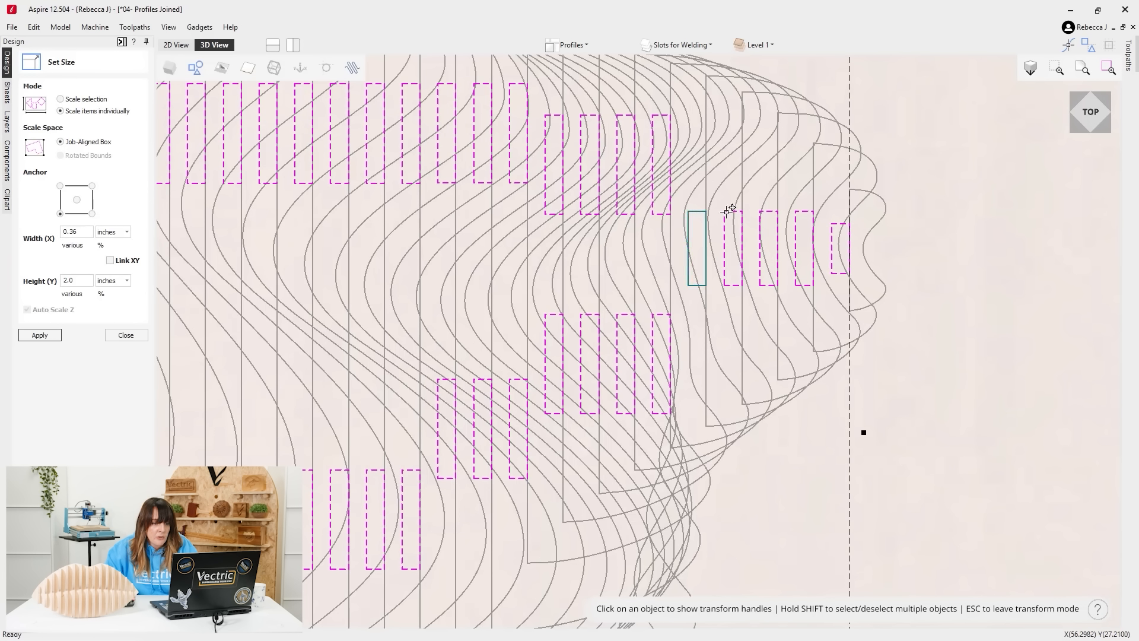
{"action": "left_click", "coordinate": [728, 212], "text": "shift"}
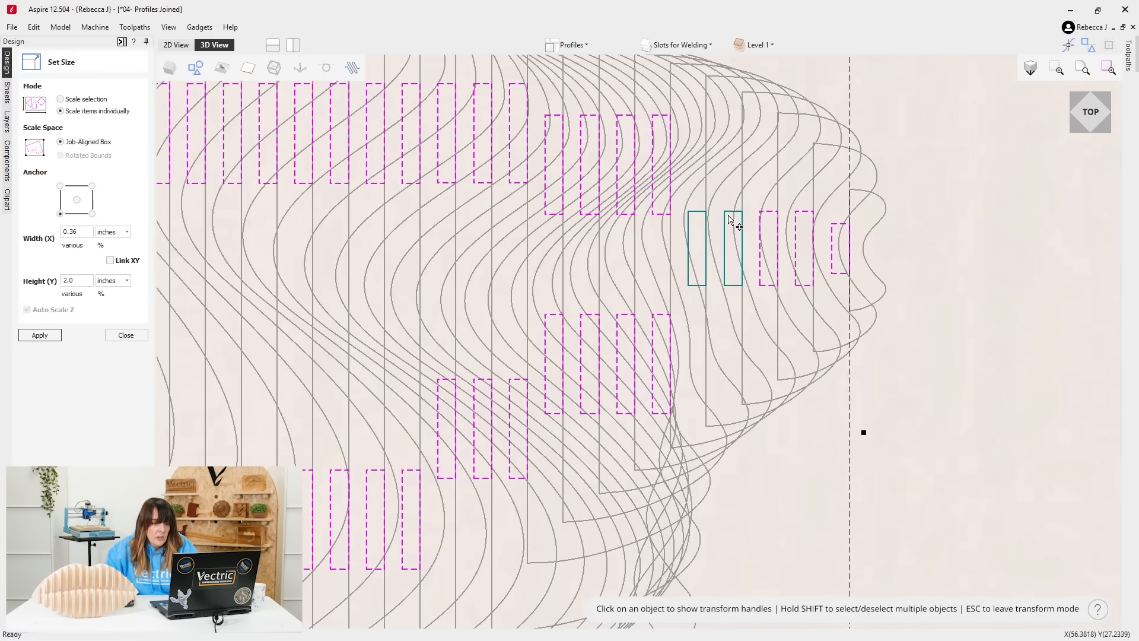
{"action": "left_click", "coordinate": [770, 210], "text": "shift"}
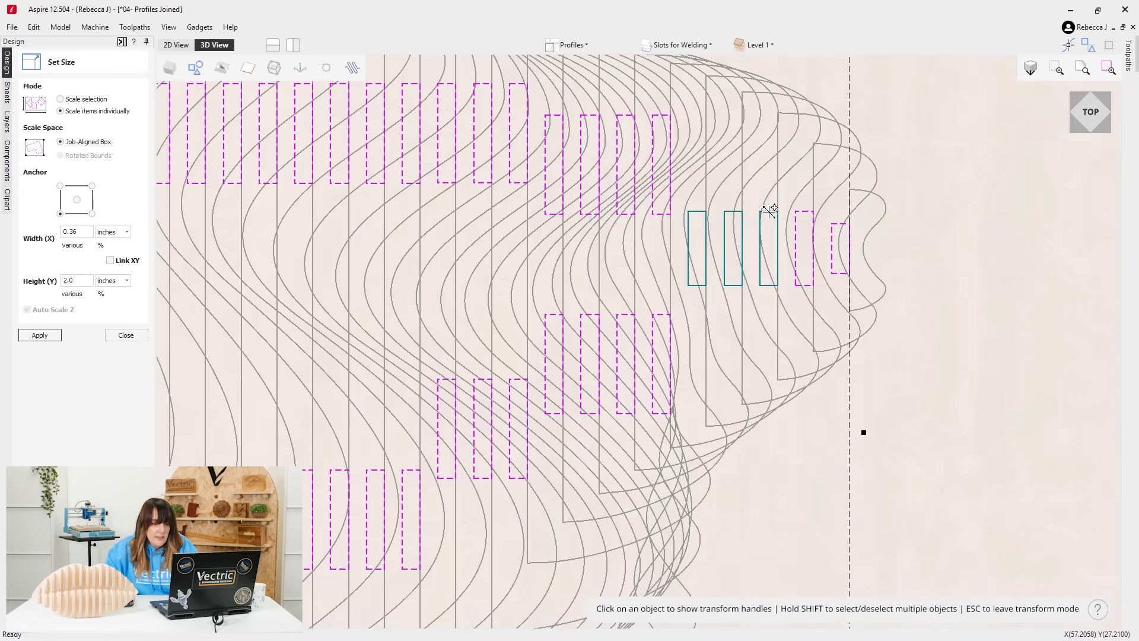
{"action": "left_click", "coordinate": [802, 212], "text": "shift"}
{"action": "left_click", "coordinate": [838, 228], "text": "shift"}
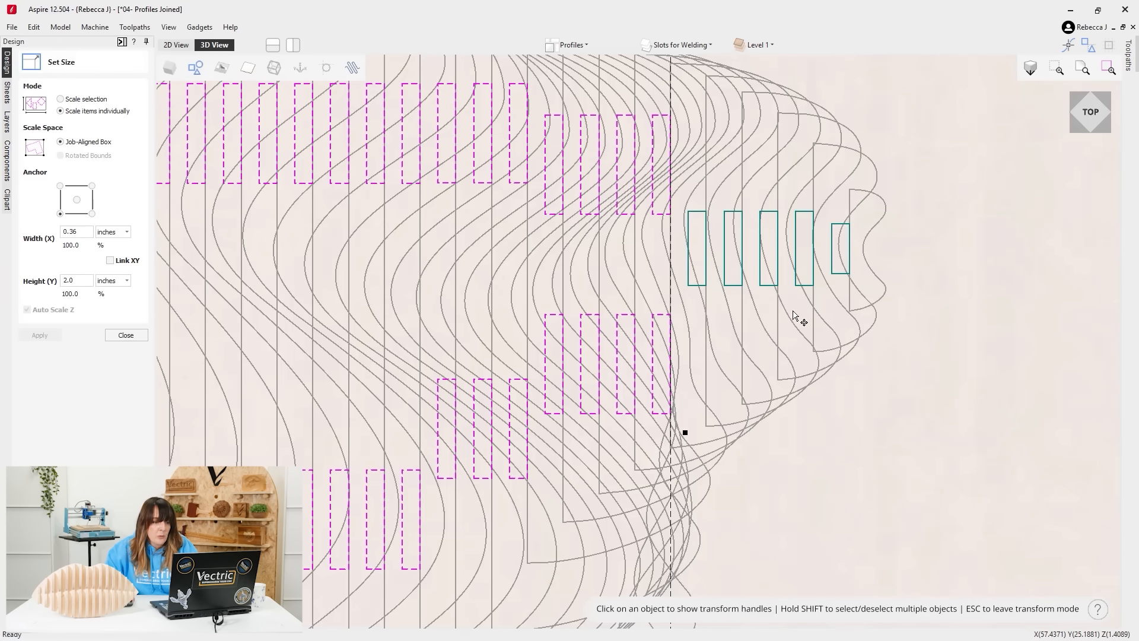
Set the width of the remaining selected 2-inch-high slots to 0.37 inches and apply it.
{"action": "scroll", "coordinate": [824, 318], "scroll_direction": "down", "scroll_amount": 3}
{"action": "scroll", "coordinate": [864, 324], "scroll_direction": "down", "scroll_amount": 3}
{"action": "scroll", "coordinate": [427, 327], "scroll_direction": "down", "scroll_amount": 2}
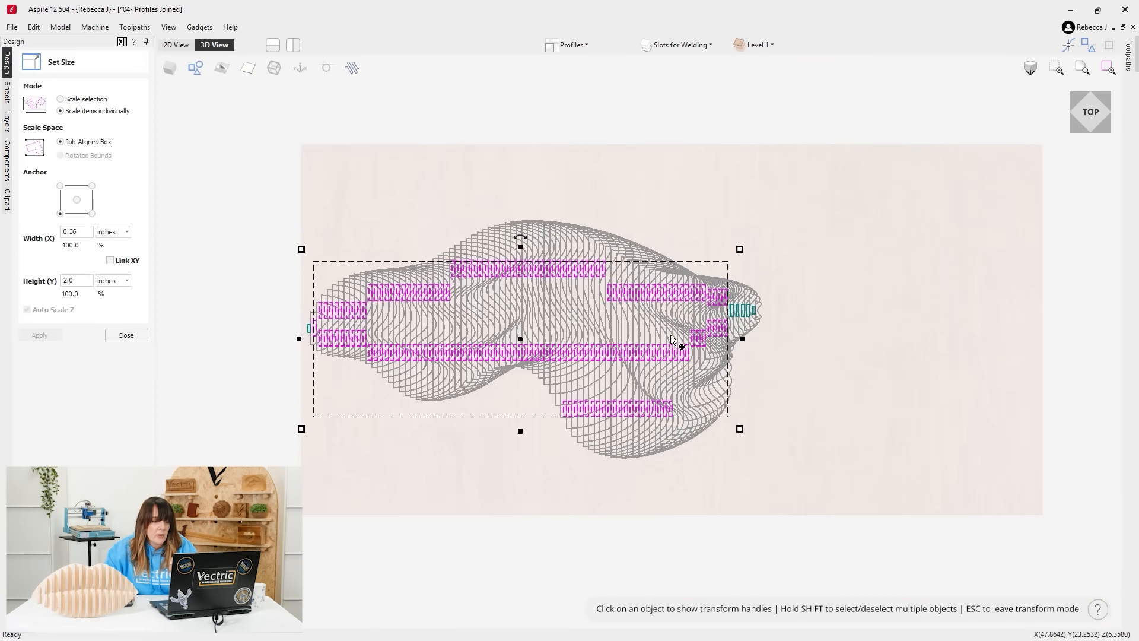
{"action": "scroll", "coordinate": [193, 341], "scroll_direction": "up", "scroll_amount": 2}
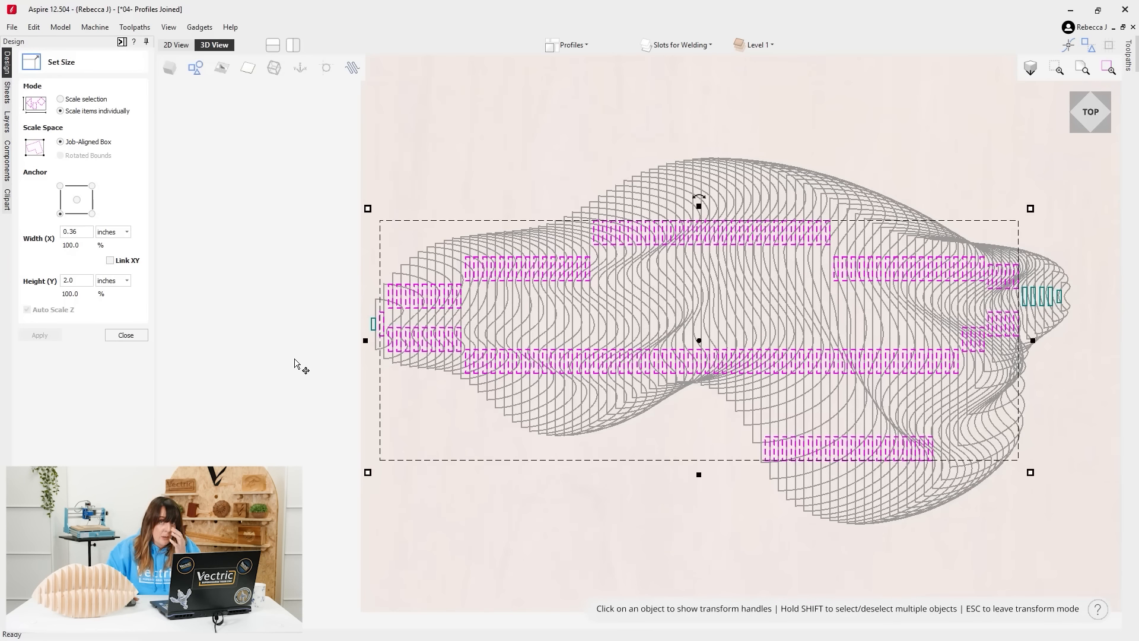
{"action": "scroll", "coordinate": [330, 386], "scroll_direction": "up", "scroll_amount": 2}
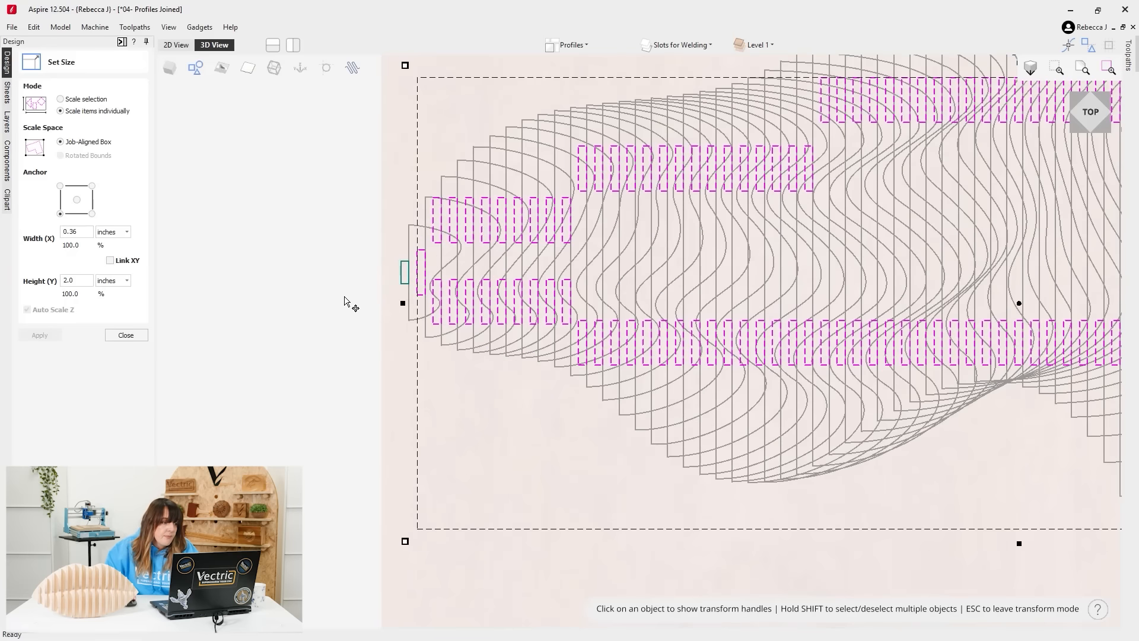
{"action": "scroll", "coordinate": [349, 303], "scroll_direction": "up", "scroll_amount": 2}
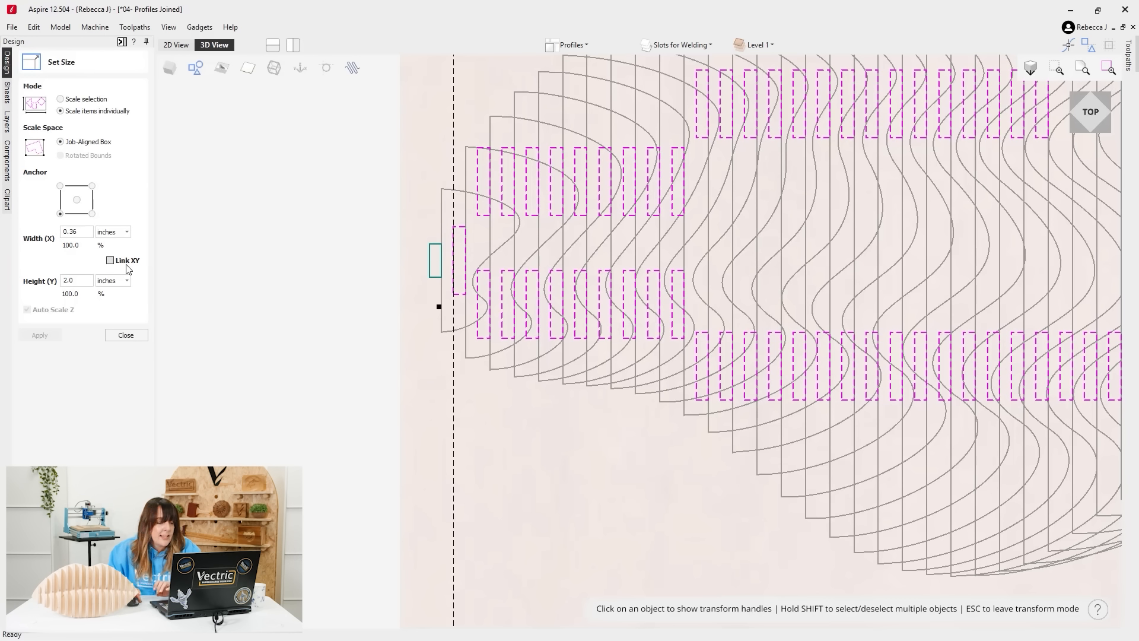
{"action": "left_click", "coordinate": [81, 236]}
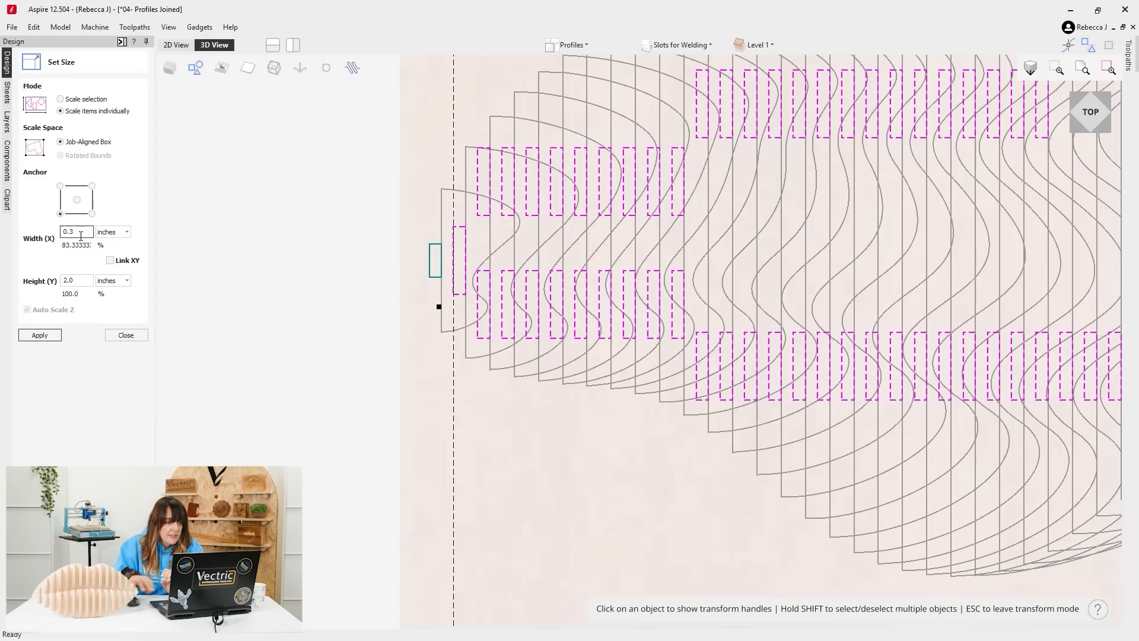
{"action": "scroll", "coordinate": [487, 277], "scroll_direction": "up", "scroll_amount": 5}
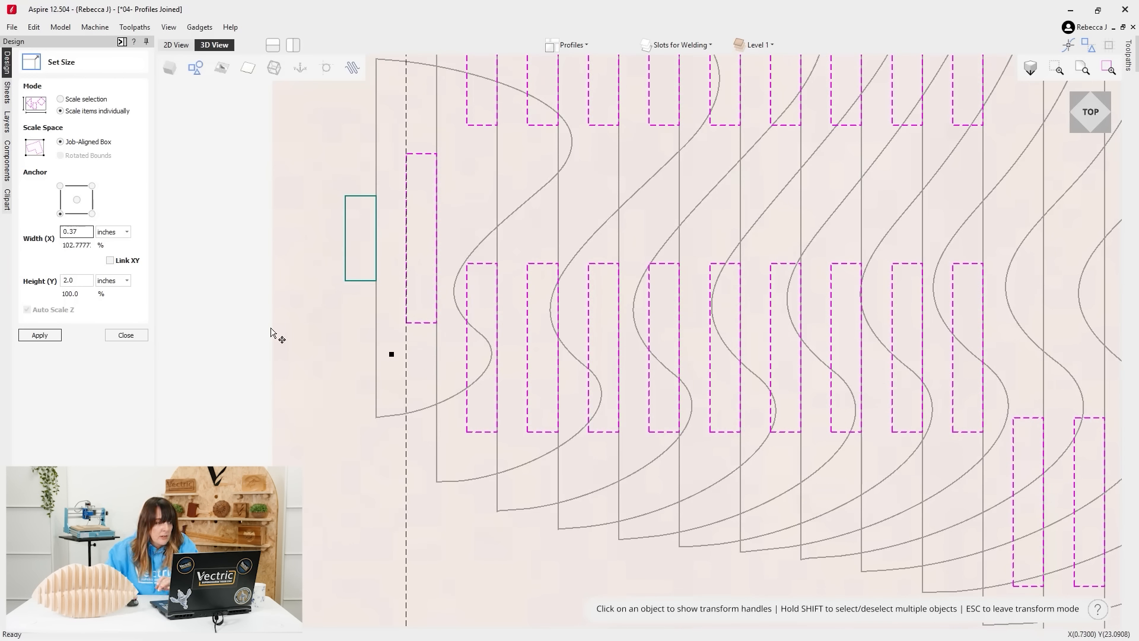
{"action": "left_click", "coordinate": [56, 336]}
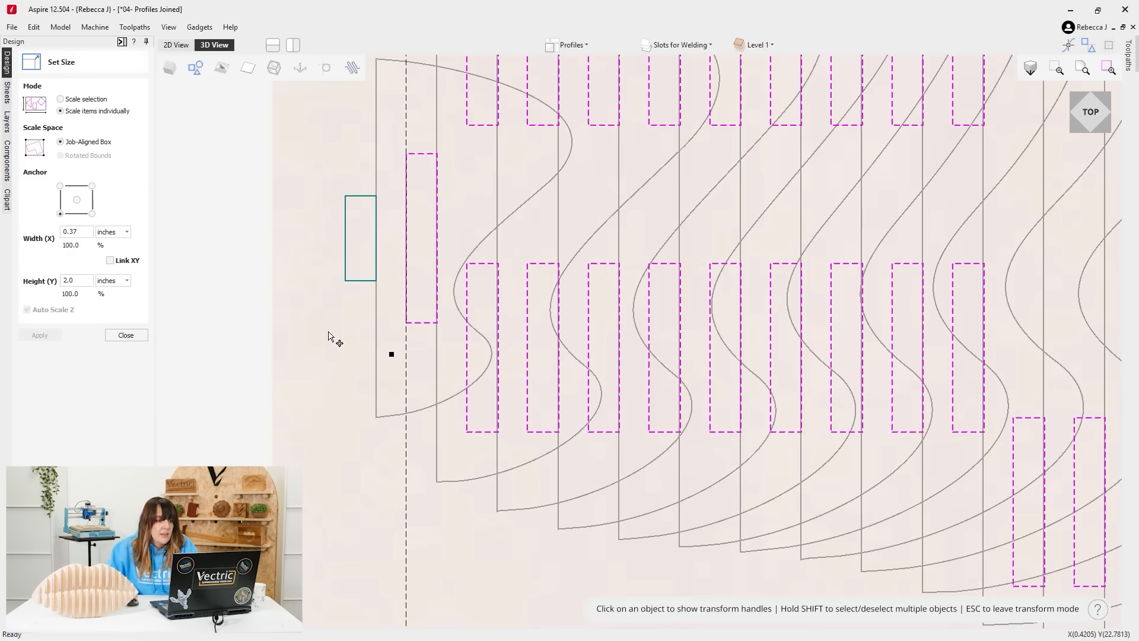
Set the width of the short slot at the design's left end to 0.37 inches and check its overlap with the profile's straight edge.
{"action": "left_click", "coordinate": [354, 200]}
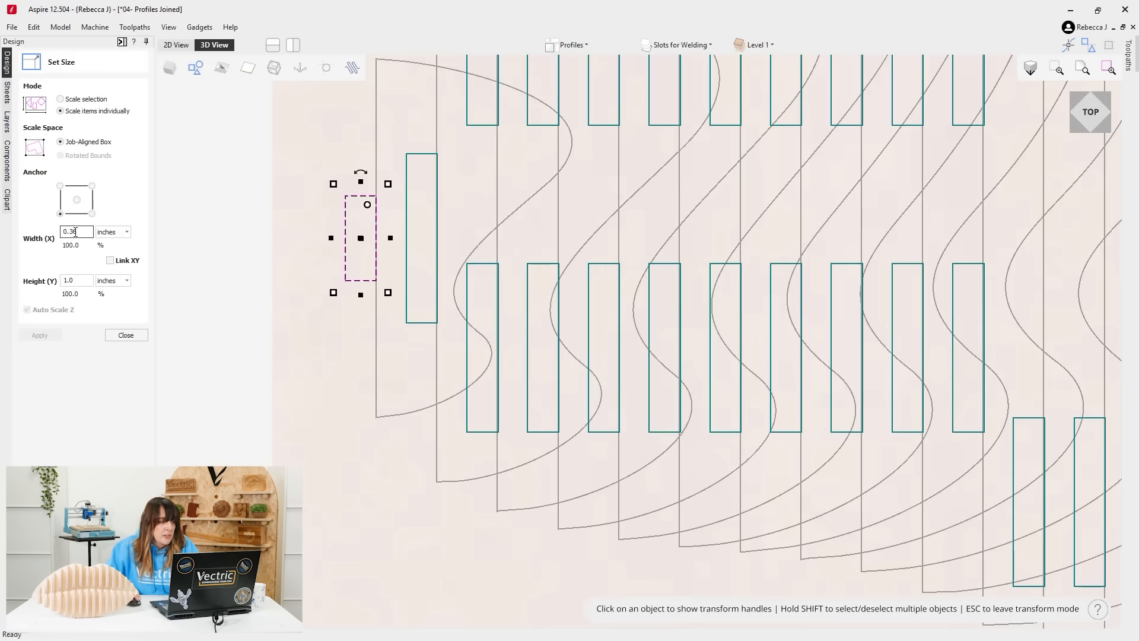
{"action": "left_click_drag", "start_coordinate": [74, 231], "coordinate": [90, 235]}
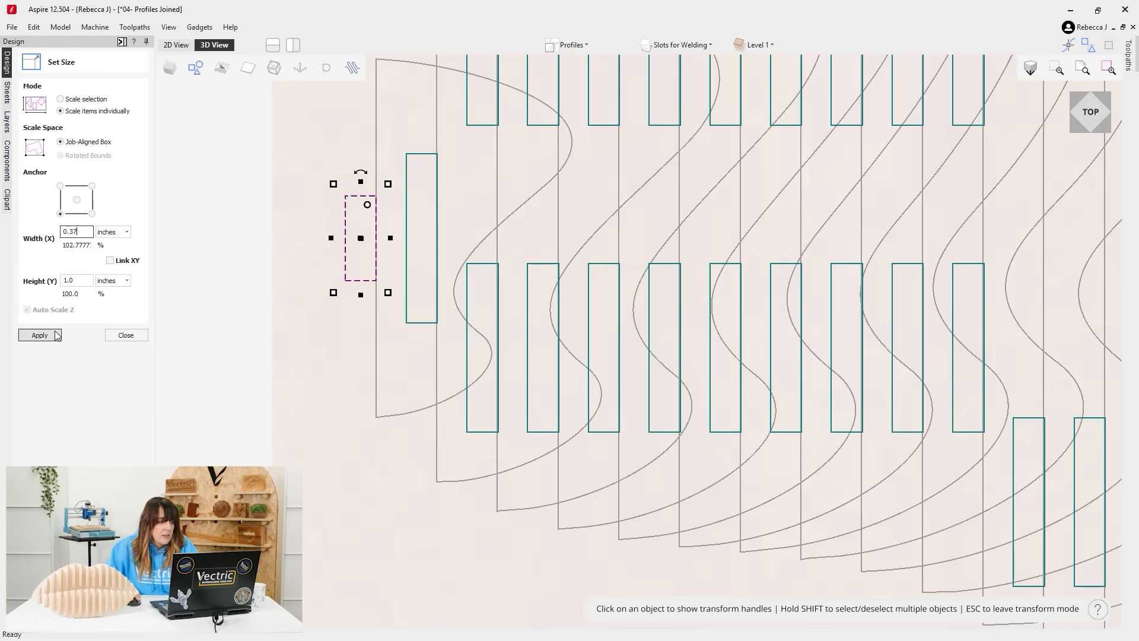
{"action": "left_click", "coordinate": [39, 335]}
{"action": "scroll", "coordinate": [359, 270], "scroll_direction": "up", "scroll_amount": 3}
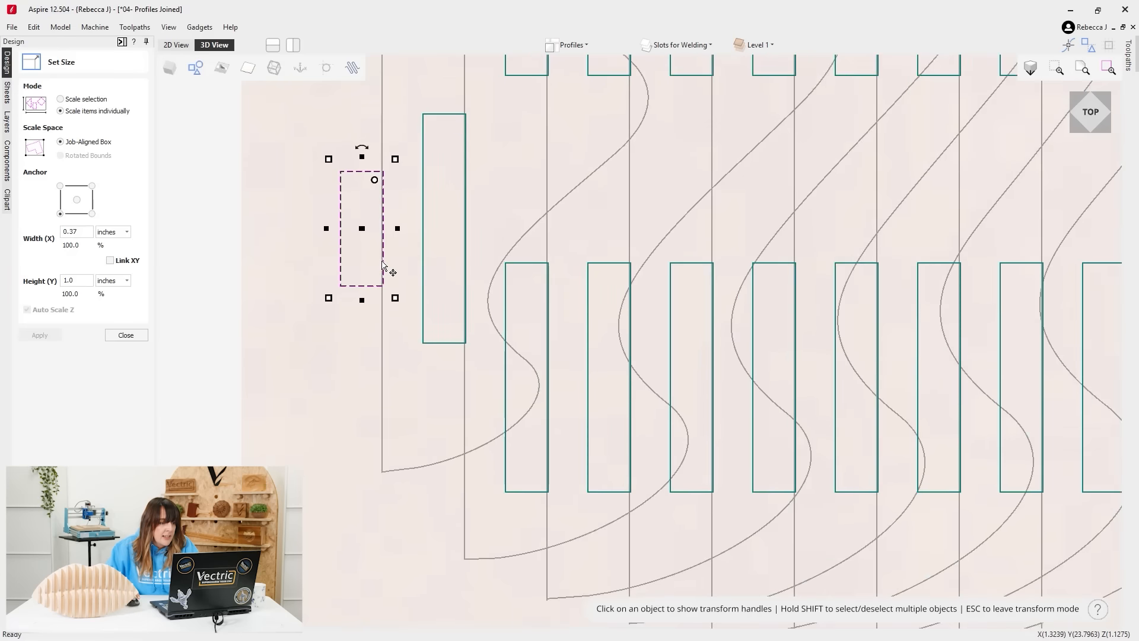
{"action": "scroll", "coordinate": [386, 254], "scroll_direction": "up", "scroll_amount": 2}
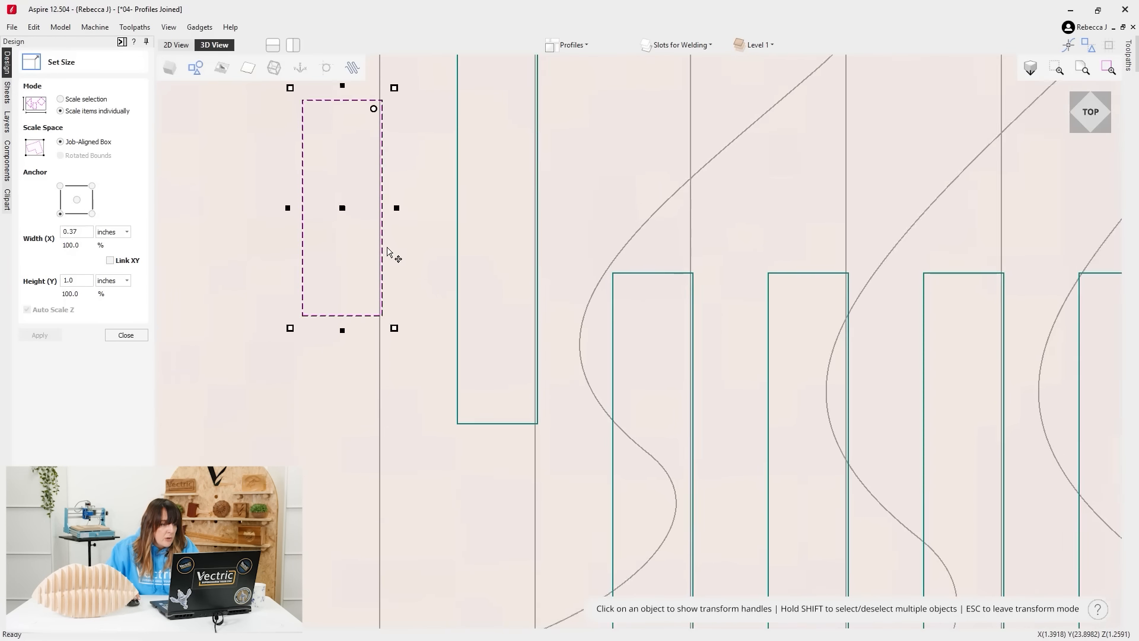
{"action": "scroll", "coordinate": [344, 264], "scroll_direction": "down", "scroll_amount": 1}
{"action": "scroll", "coordinate": [320, 270], "scroll_direction": "down", "scroll_amount": 6}
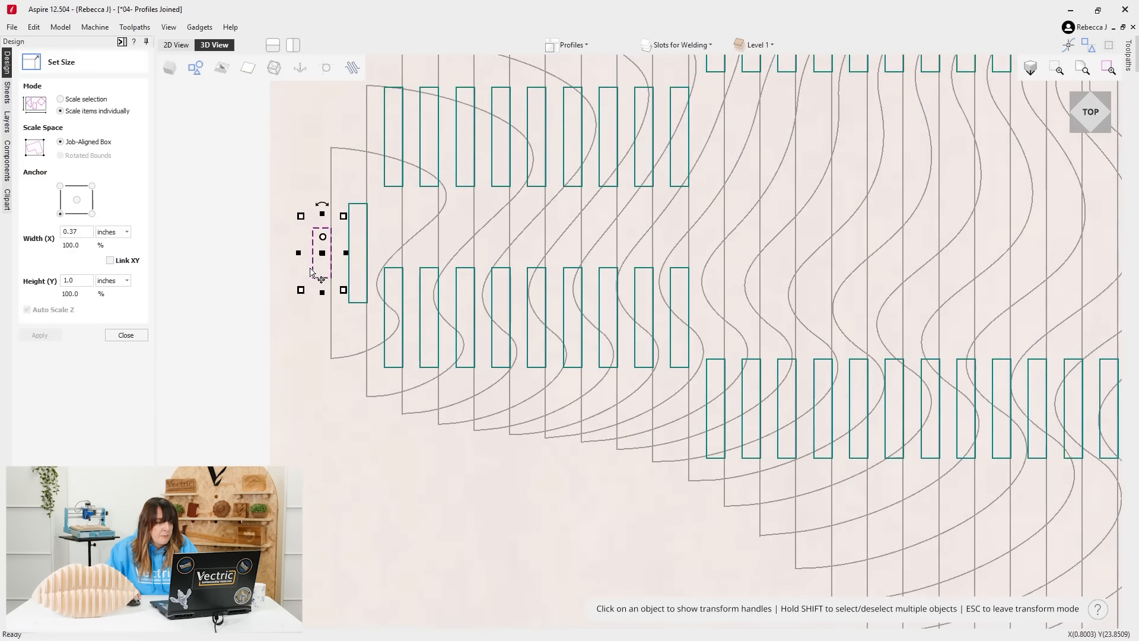
Select the four 1.5-inch-high slots near the design's right end and set their width to 0.37 inches.
{"action": "scroll", "coordinate": [389, 273], "scroll_direction": "down", "scroll_amount": 3}
{"action": "scroll", "coordinate": [719, 261], "scroll_direction": "up", "scroll_amount": 5}
{"action": "scroll", "coordinate": [720, 256], "scroll_direction": "up", "scroll_amount": 4}
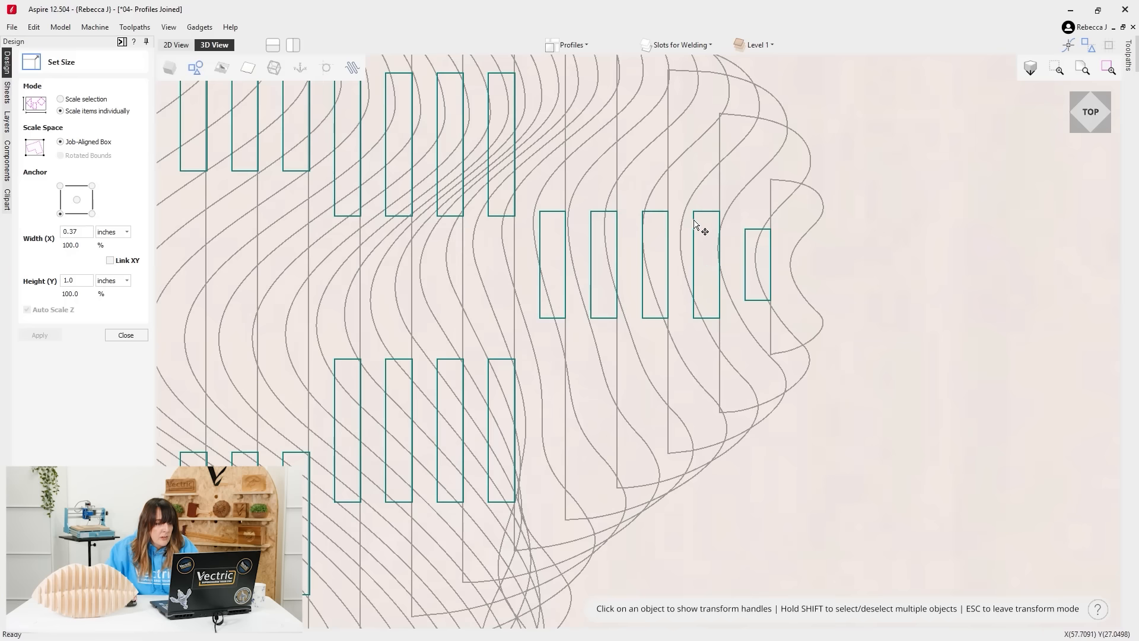
{"action": "left_click", "coordinate": [698, 214]}
{"action": "left_click", "coordinate": [648, 215], "text": "shift"}
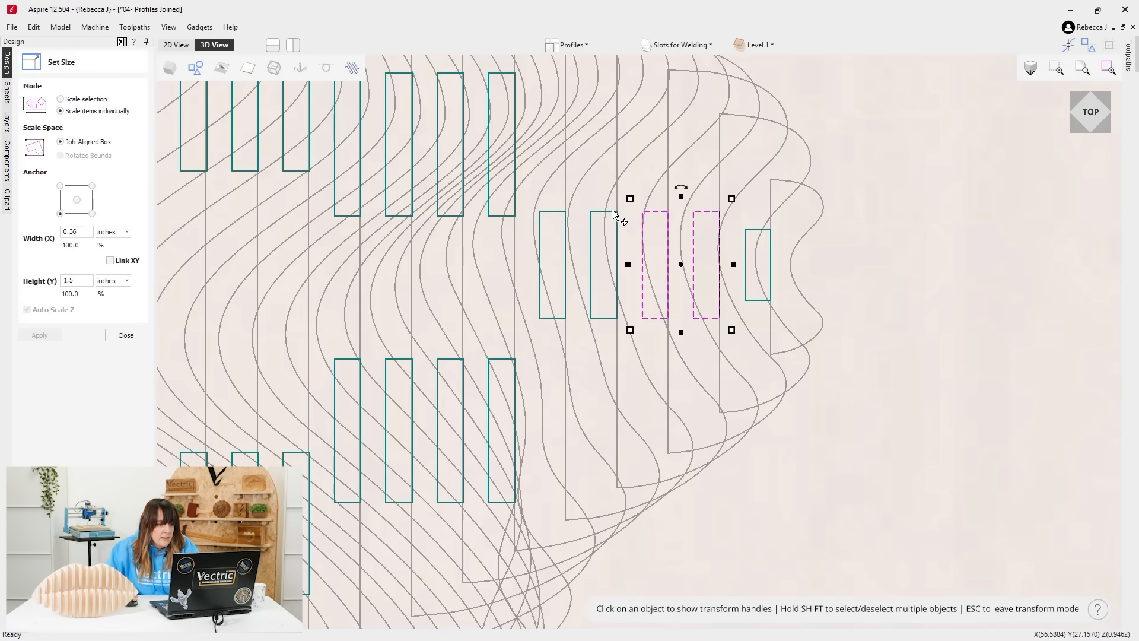
{"action": "left_click", "coordinate": [593, 224], "text": "shift"}
{"action": "left_click", "coordinate": [554, 216], "text": "shift"}
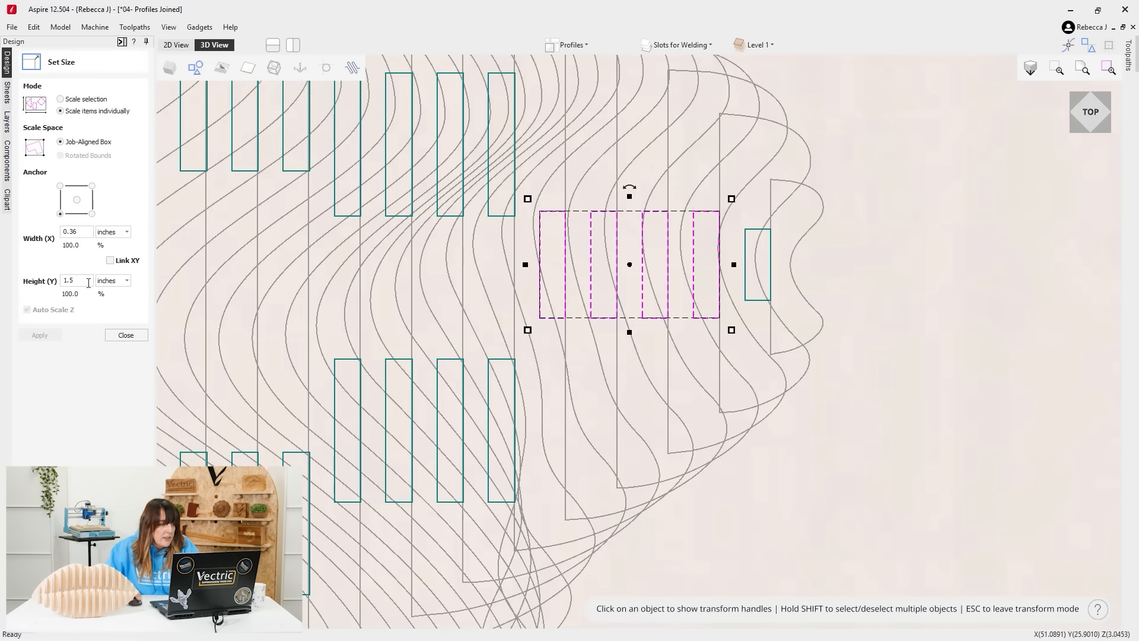
{"action": "left_click", "coordinate": [80, 230]}
{"action": "key", "text": "BackSpace"}
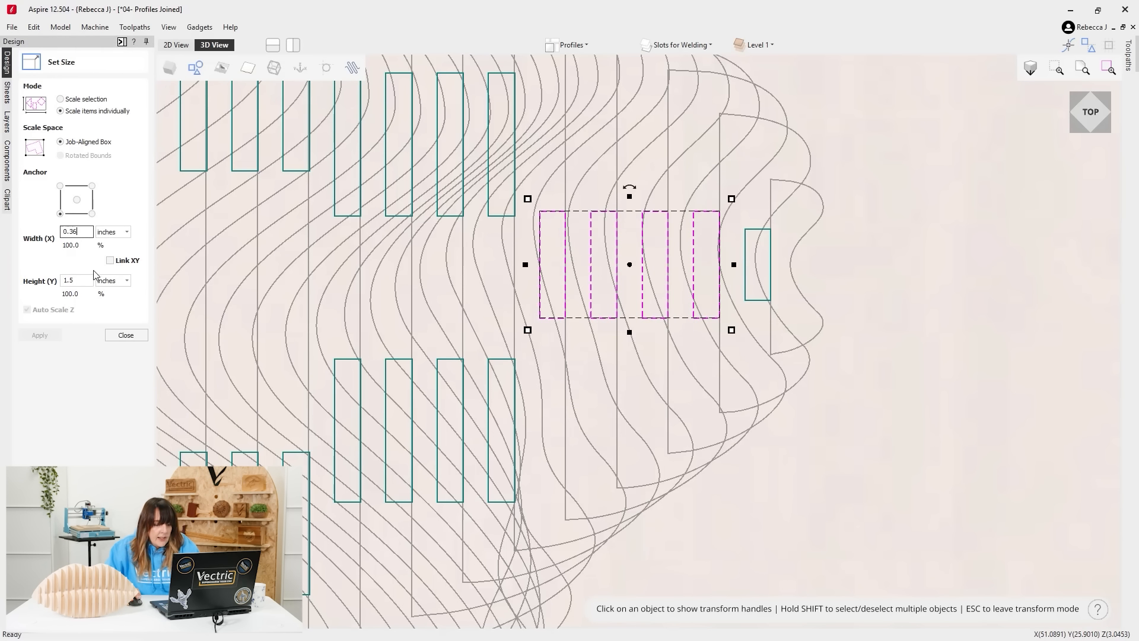
{"action": "left_click", "coordinate": [52, 337]}
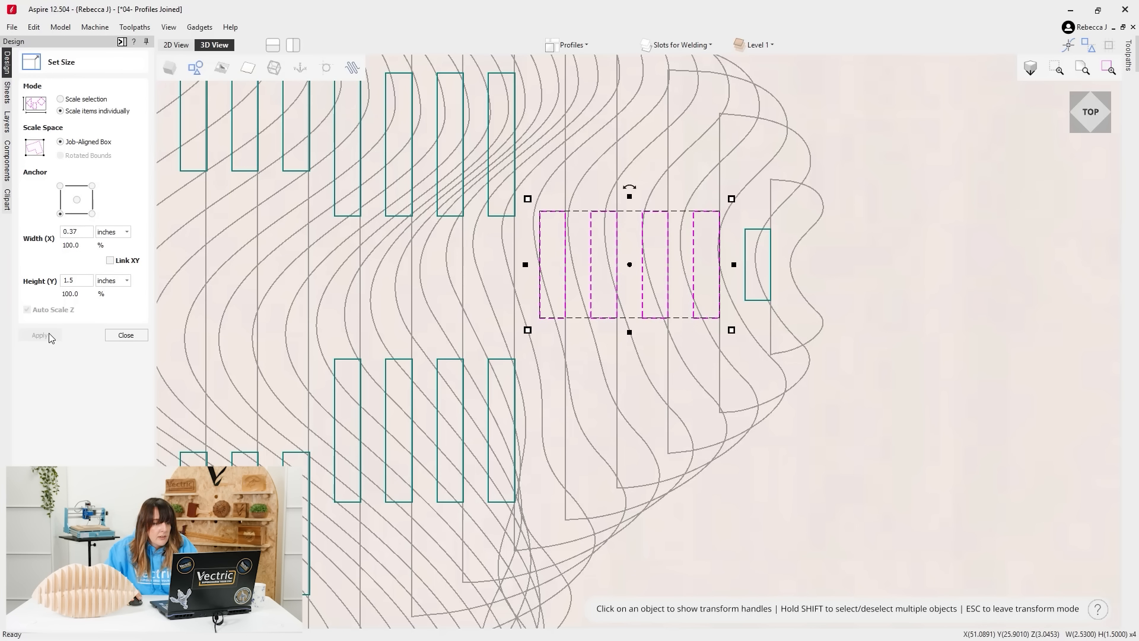
Set the width of the last short slot at the design's right end to 0.37 inches and finish resizing.
{"action": "left_click", "coordinate": [751, 230]}
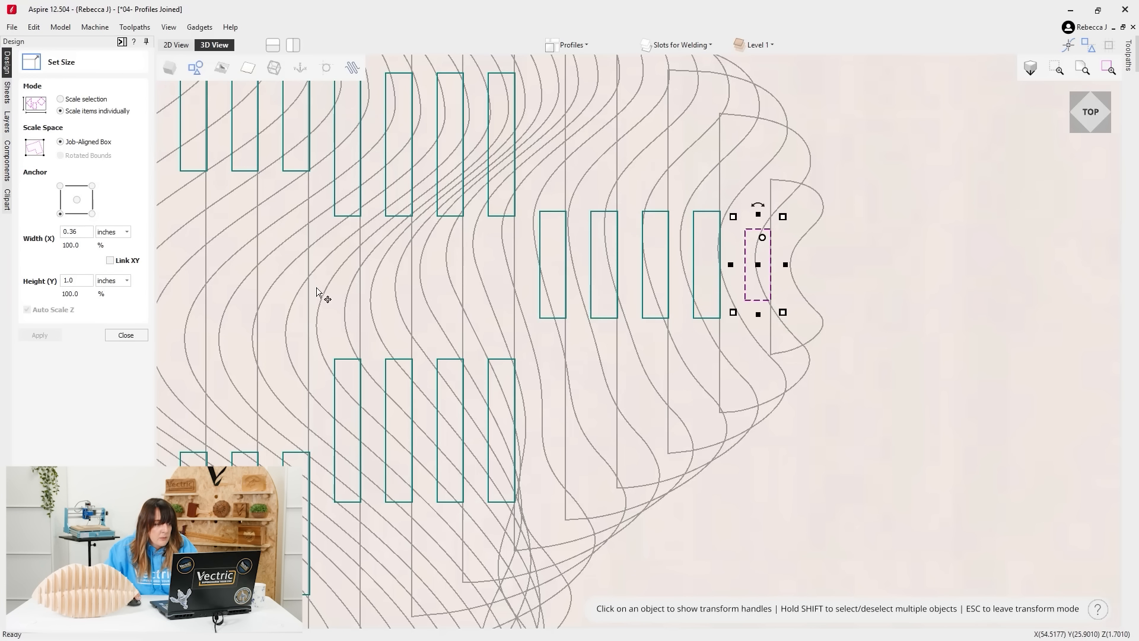
{"action": "left_click", "coordinate": [84, 232]}
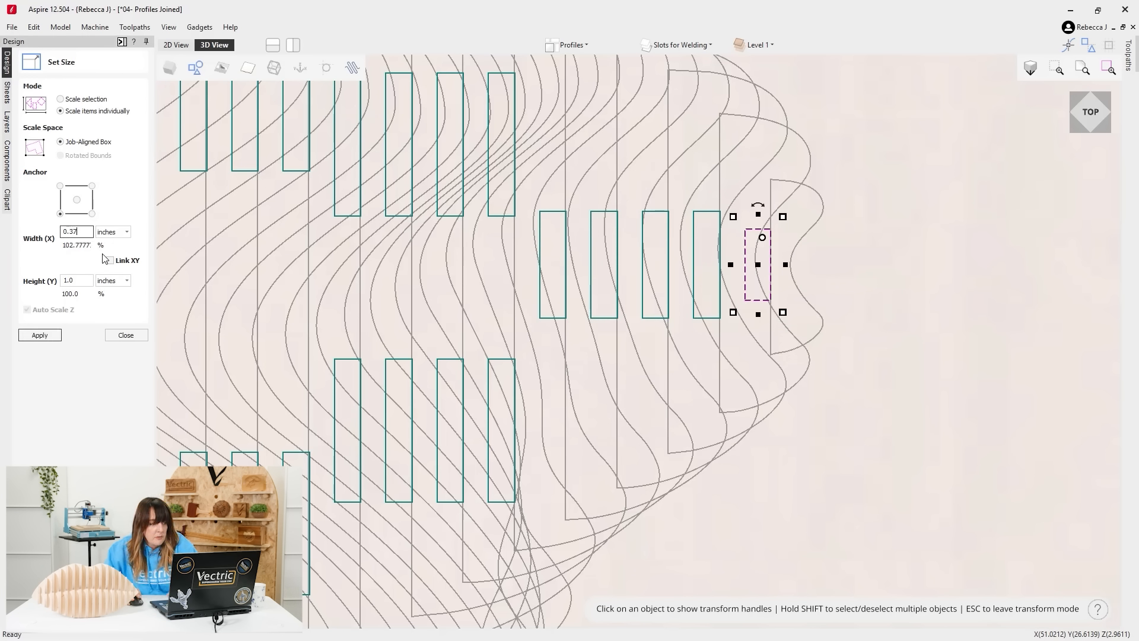
{"action": "left_click", "coordinate": [51, 337]}
{"action": "scroll", "coordinate": [1008, 306], "scroll_direction": "down", "scroll_amount": 2}
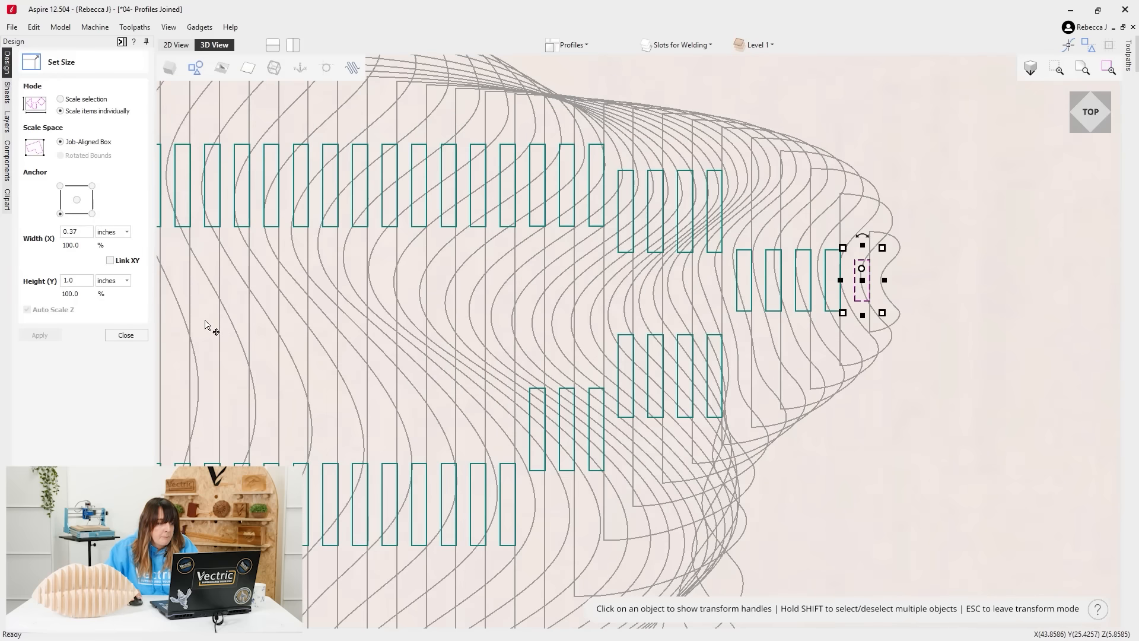
{"action": "left_click", "coordinate": [126, 335]}
Weld each of the two single slots at the design's left end onto its own profile as a tab.
{"action": "scroll", "coordinate": [878, 332], "scroll_direction": "down", "scroll_amount": 5}
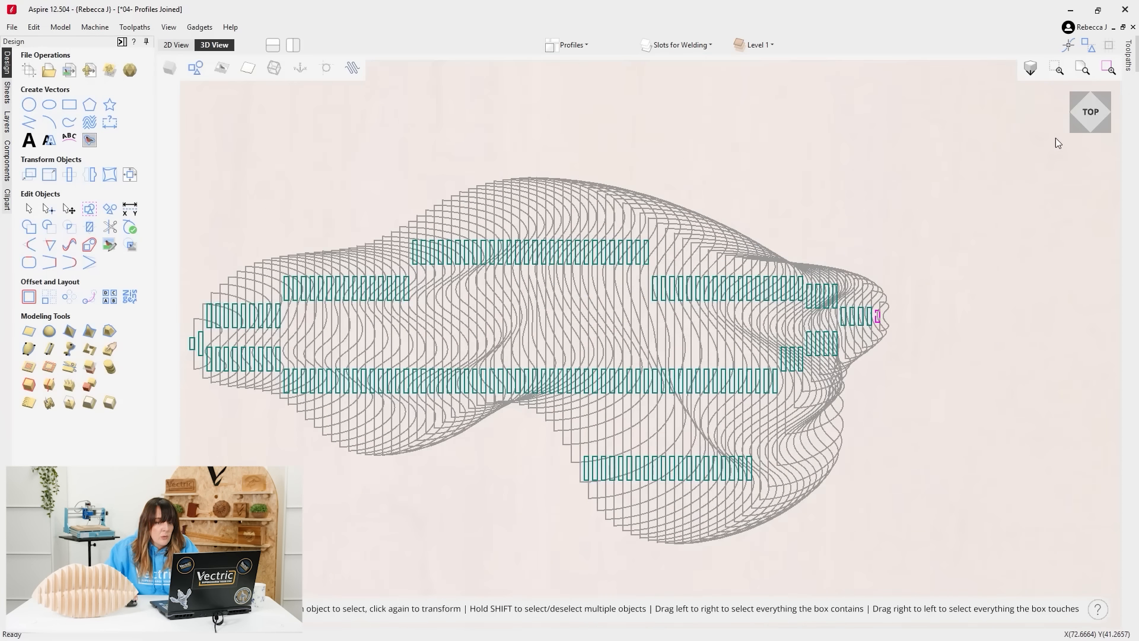
{"action": "left_click", "coordinate": [1089, 119]}
{"action": "scroll", "coordinate": [343, 400], "scroll_direction": "up", "scroll_amount": 3}
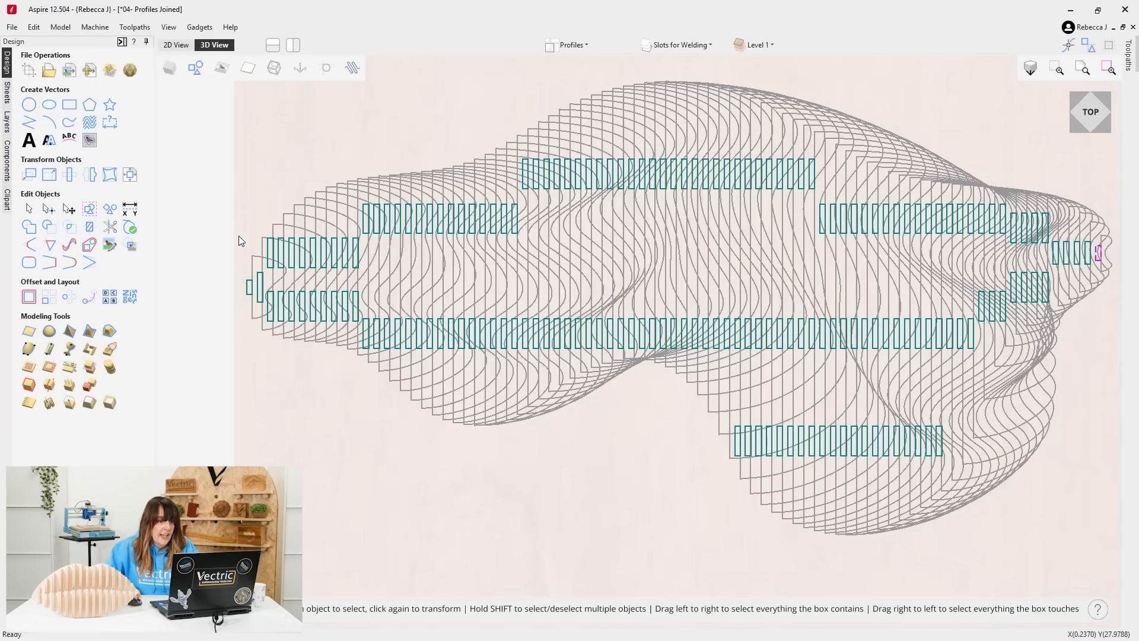
{"action": "scroll", "coordinate": [239, 238], "scroll_direction": "up", "scroll_amount": 10}
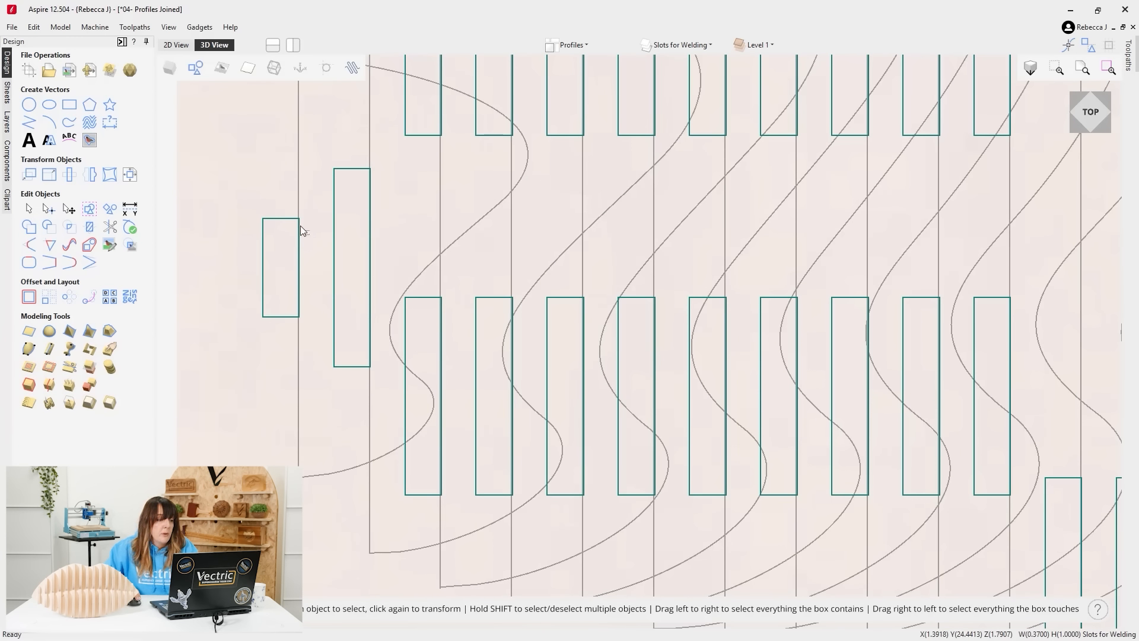
{"action": "left_click", "coordinate": [286, 218]}
{"action": "scroll", "coordinate": [317, 391], "scroll_direction": "down", "scroll_amount": 1}
{"action": "scroll", "coordinate": [317, 391], "scroll_direction": "down", "scroll_amount": 3}
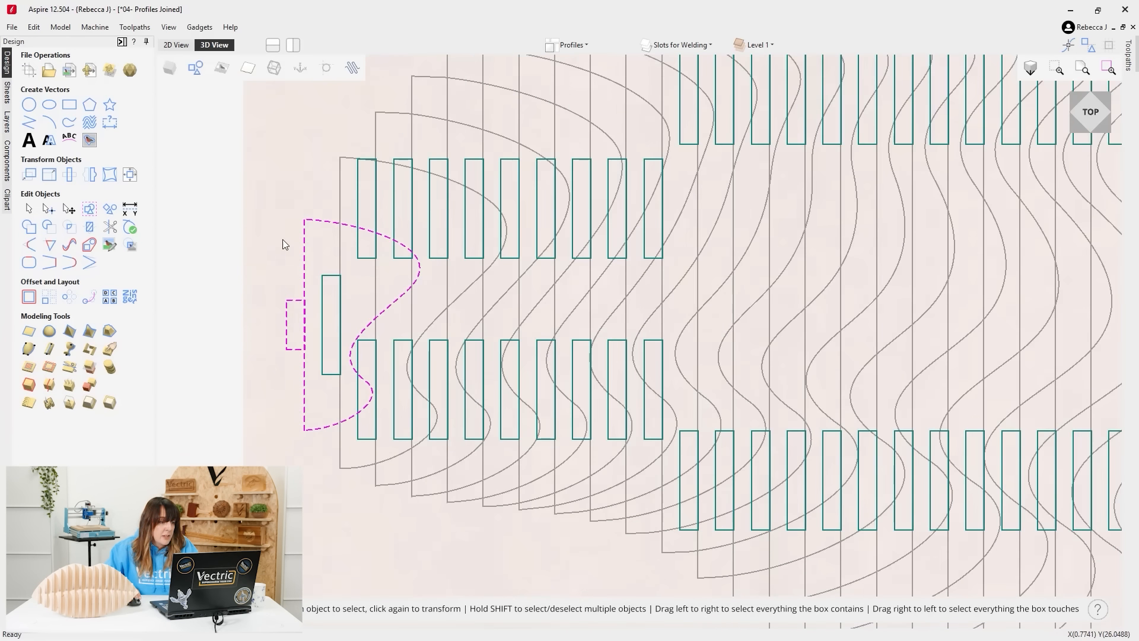
{"action": "scroll", "coordinate": [301, 348], "scroll_direction": "up", "scroll_amount": 2}
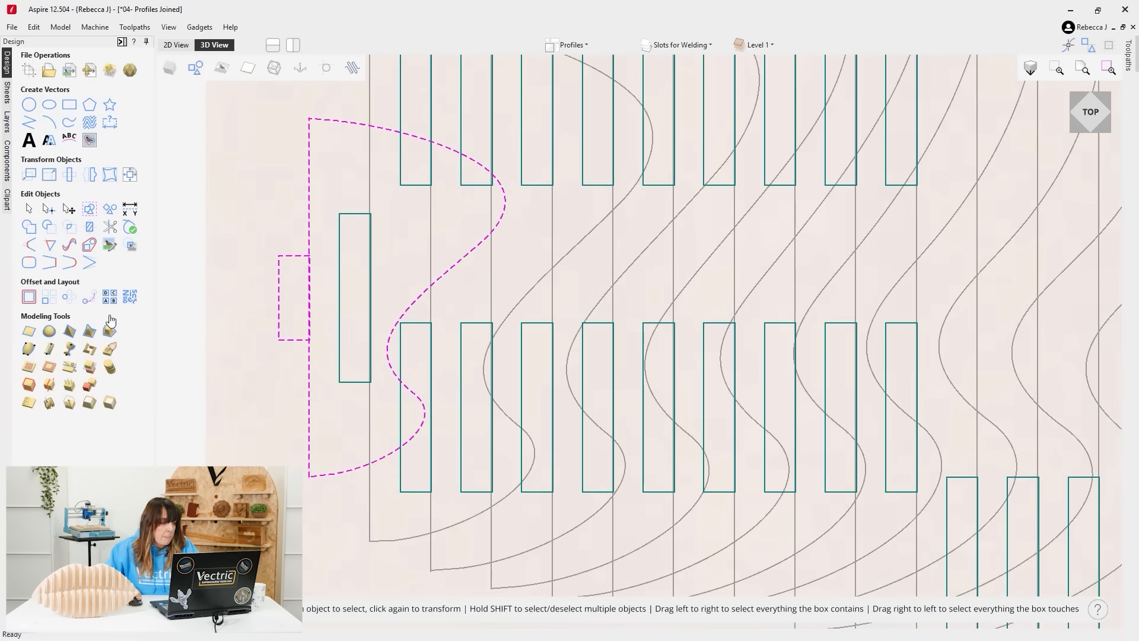
{"action": "left_click", "coordinate": [28, 227]}
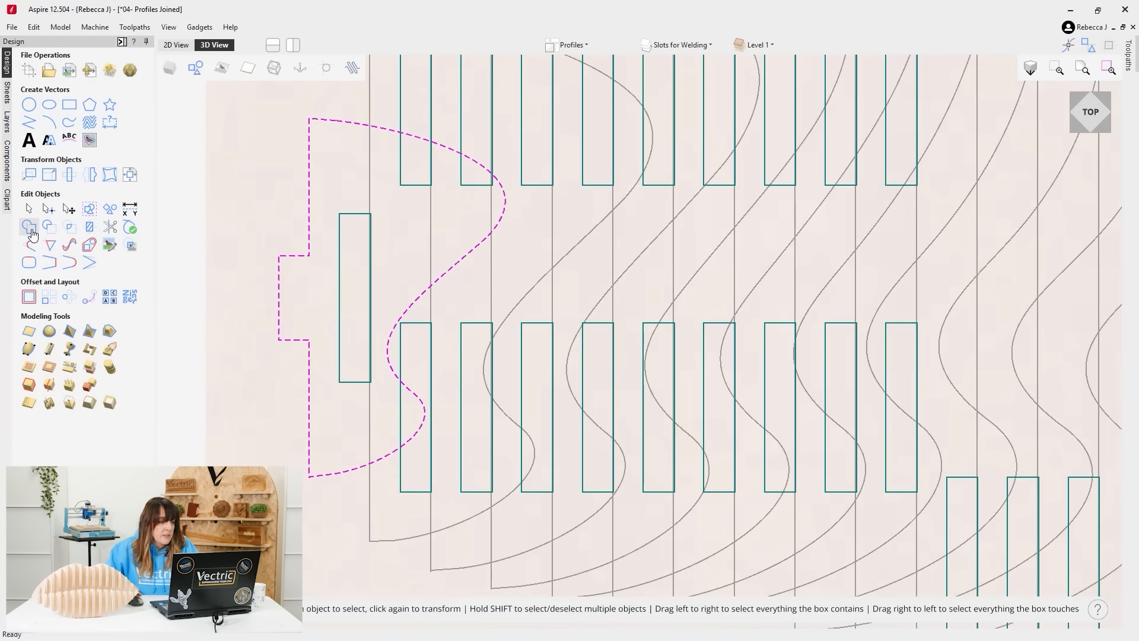
{"action": "left_click", "coordinate": [341, 309]}
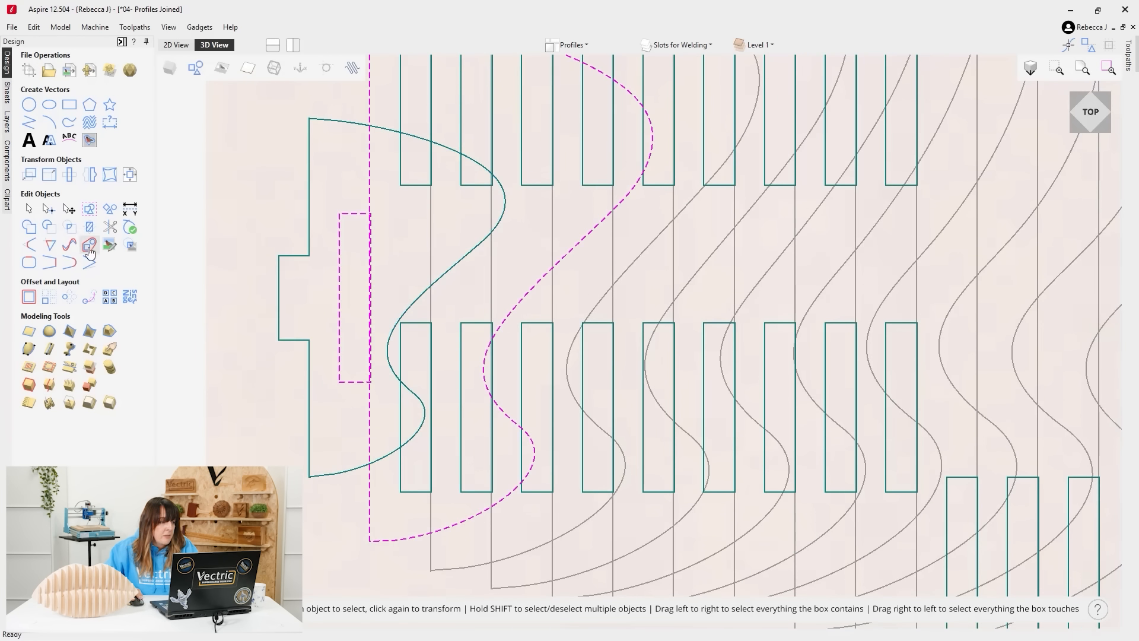
{"action": "left_click", "coordinate": [31, 229]}
Weld the two slots that overlap the third profile's straight edge onto that profile as tabs.
{"action": "scroll", "coordinate": [350, 338], "scroll_direction": "down", "scroll_amount": 2}
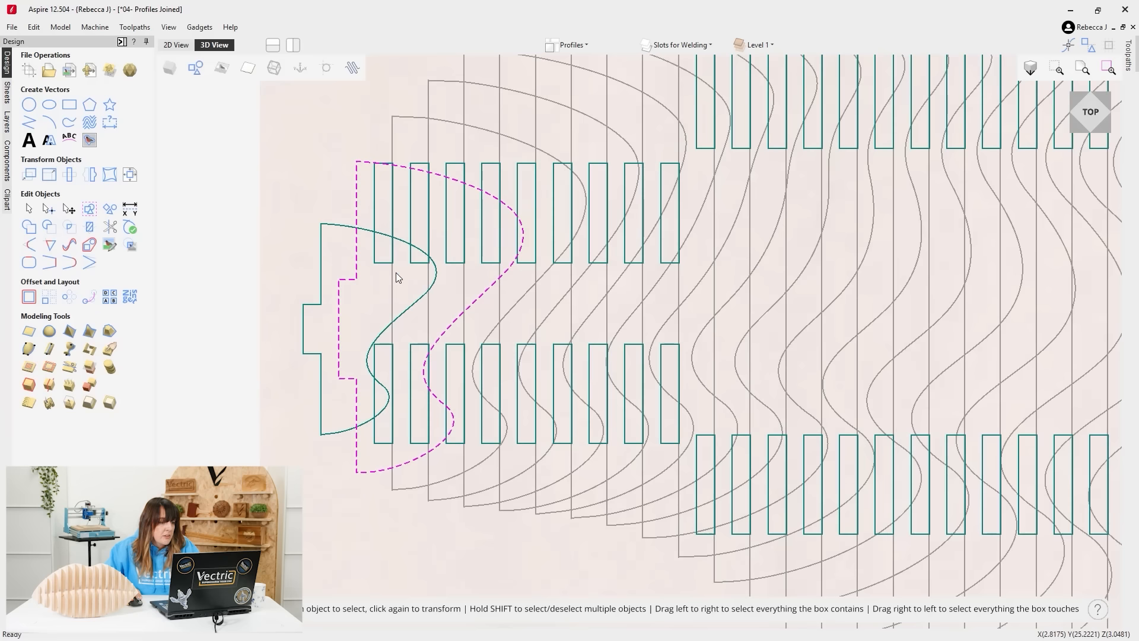
{"action": "left_click", "coordinate": [384, 259]}
{"action": "left_click", "coordinate": [392, 373], "text": "shift"}
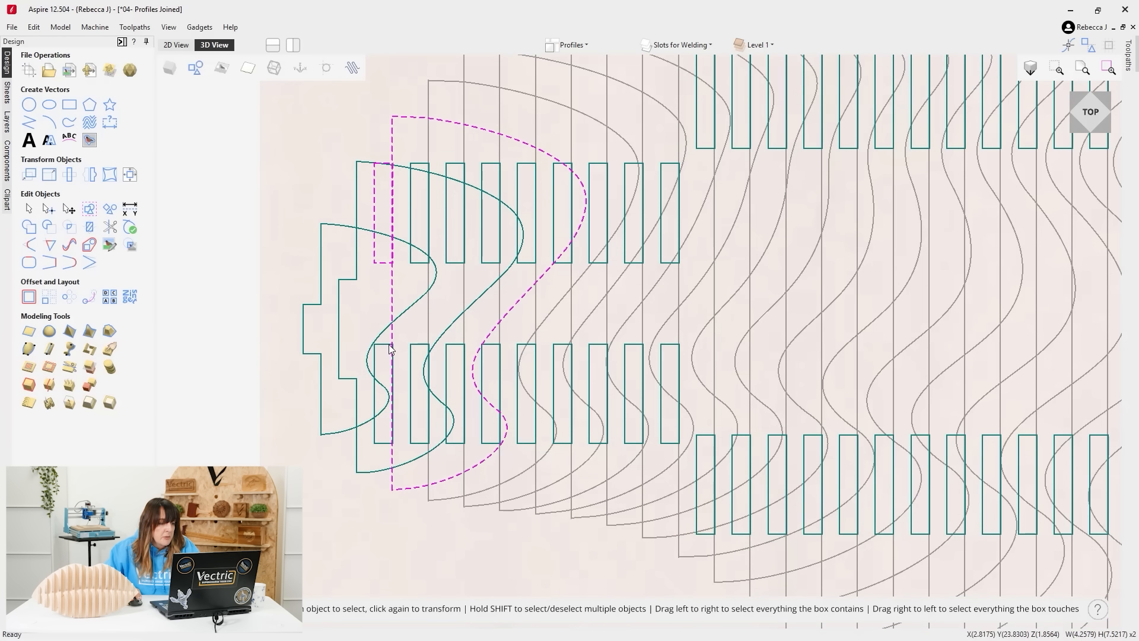
{"action": "left_click", "coordinate": [41, 230]}
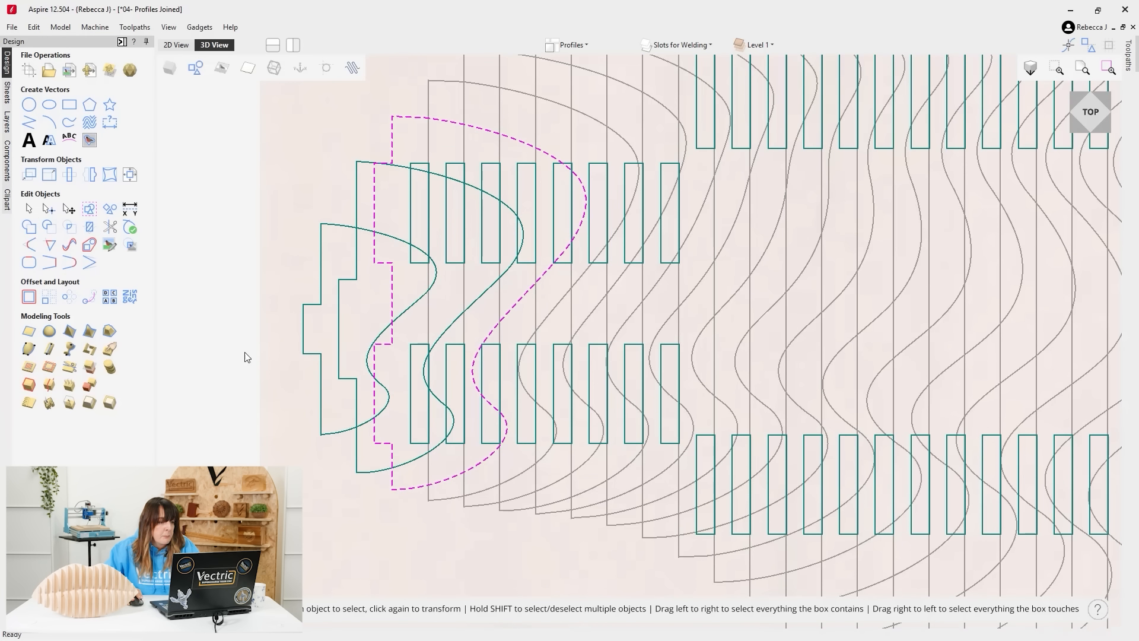
Move the first and second welded profiles horizontally outward, away from the stack of overlapping profiles.
{"action": "left_click", "coordinate": [323, 303]}
{"action": "left_click", "coordinate": [320, 300]}
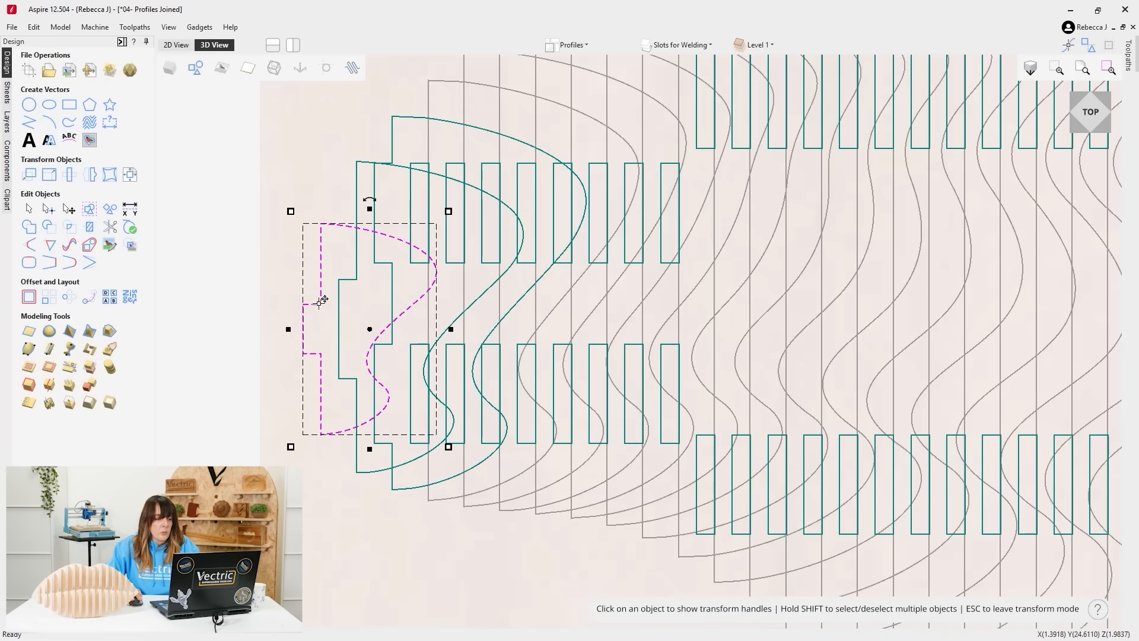
{"action": "left_click_drag", "start_coordinate": [320, 299], "coordinate": [169, 304]}
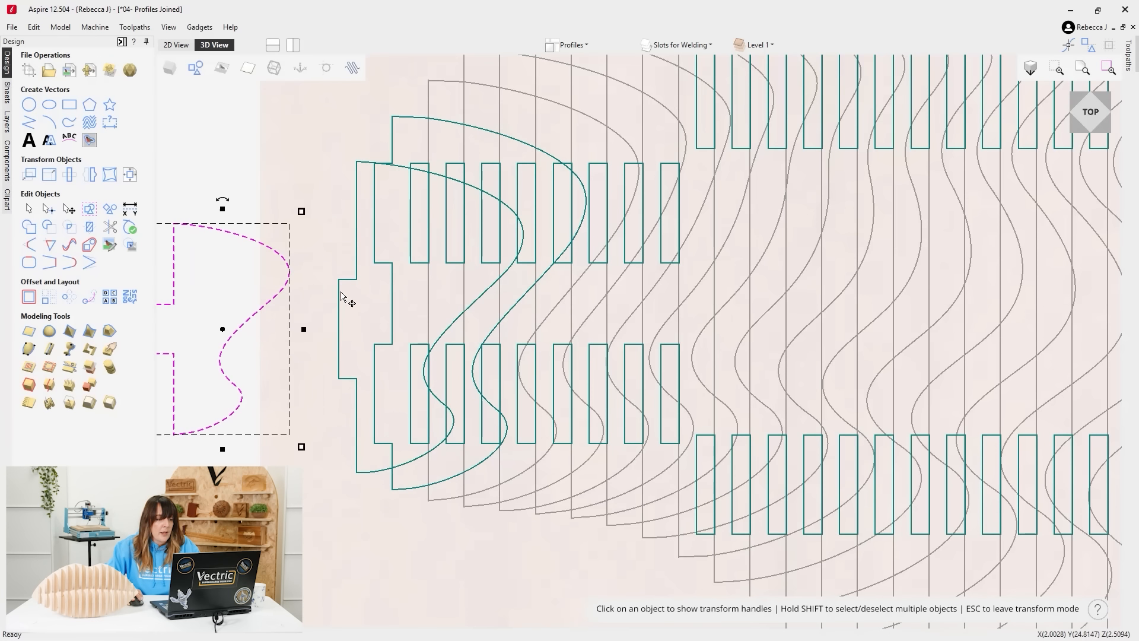
{"action": "left_click", "coordinate": [338, 293]}
{"action": "left_click_drag", "start_coordinate": [338, 293], "coordinate": [223, 293]}
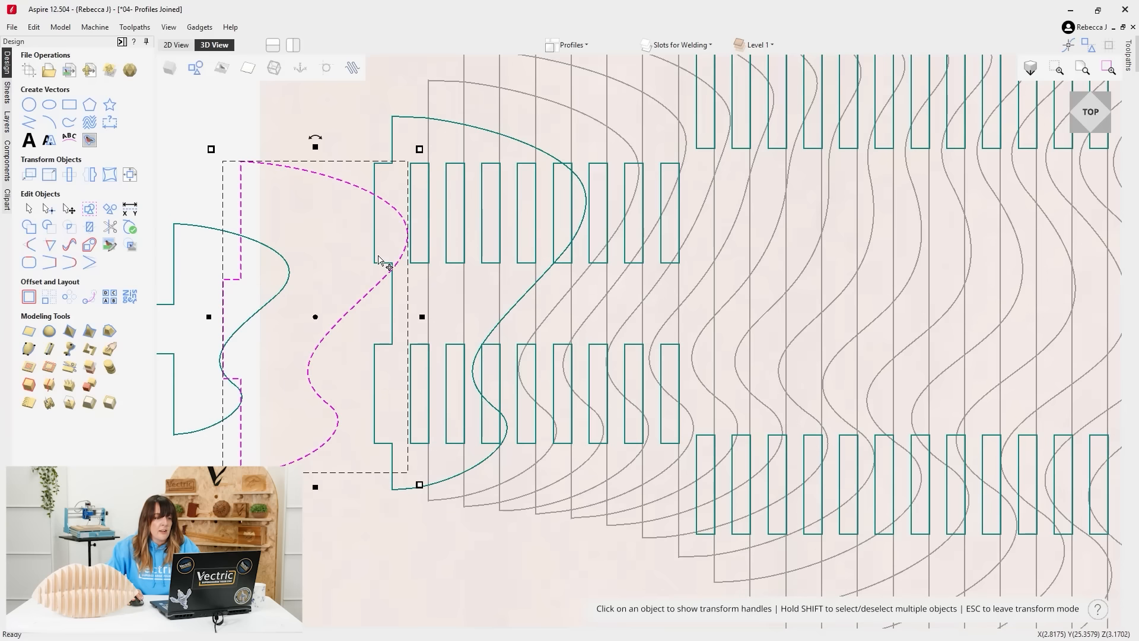
{"action": "scroll", "coordinate": [407, 372], "scroll_direction": "down", "scroll_amount": 6}
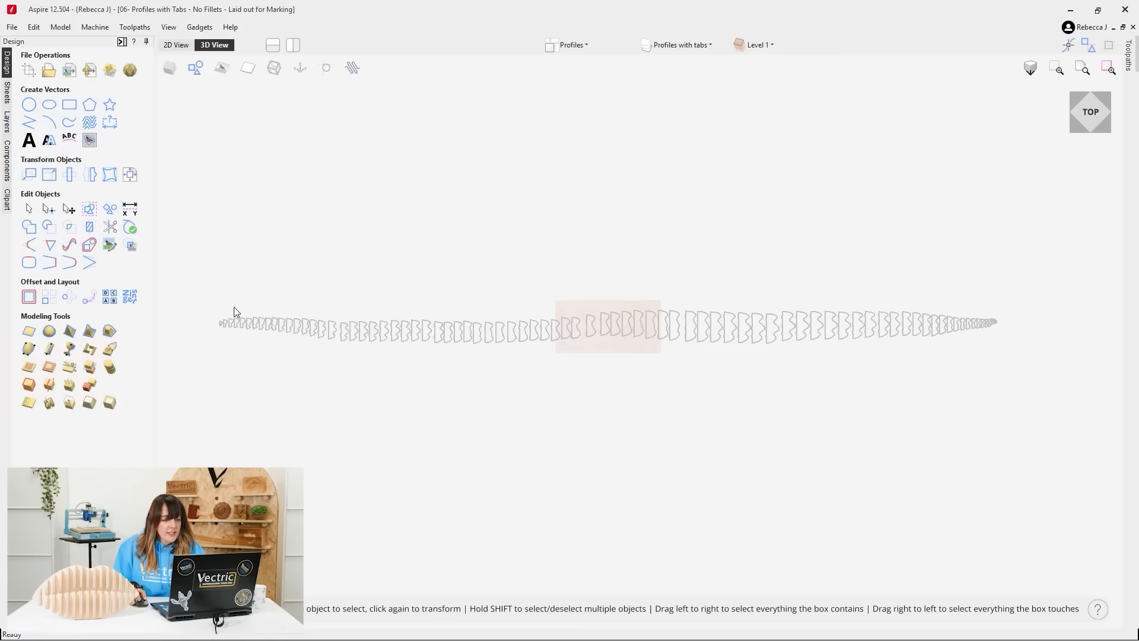
Examine the tabbed profiles laid out in one long row, from the small end pieces to the tall middle ones.
{"action": "scroll", "coordinate": [199, 318], "scroll_direction": "up", "scroll_amount": 4}
{"action": "scroll", "coordinate": [267, 332], "scroll_direction": "up", "scroll_amount": 5}
{"action": "middle_click_drag", "start_coordinate": [183, 338], "coordinate": [172, 330]}
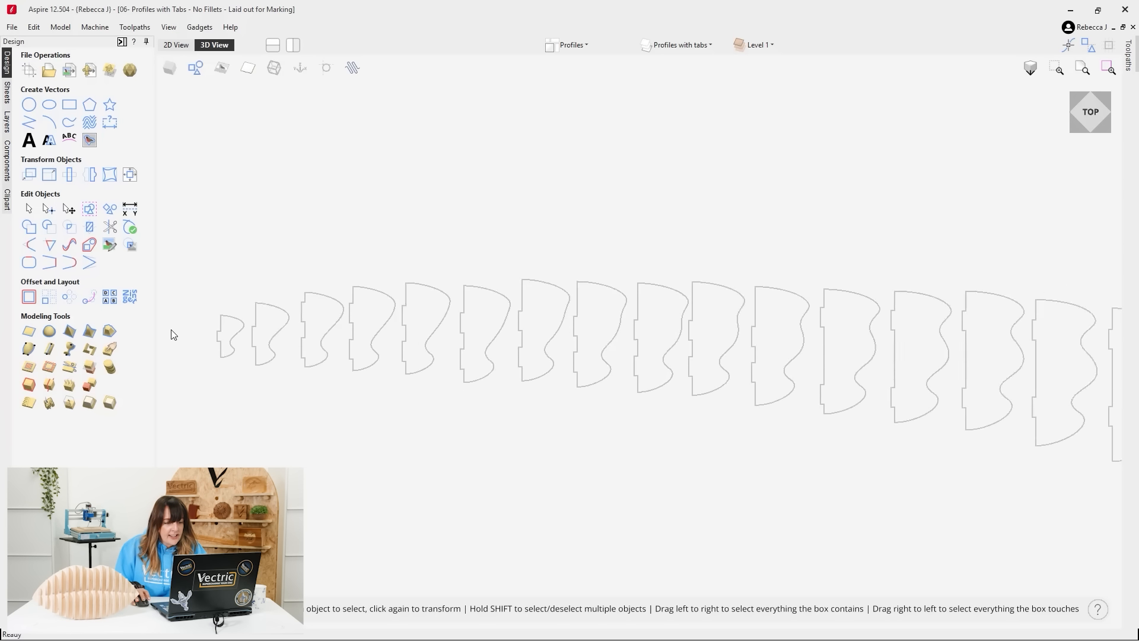
{"action": "scroll", "coordinate": [497, 381], "scroll_direction": "up", "scroll_amount": 2}
{"action": "scroll", "coordinate": [494, 377], "scroll_direction": "up", "scroll_amount": 4}
{"action": "scroll", "coordinate": [498, 318], "scroll_direction": "down", "scroll_amount": 6}
{"action": "scroll", "coordinate": [510, 326], "scroll_direction": "up", "scroll_amount": 2}
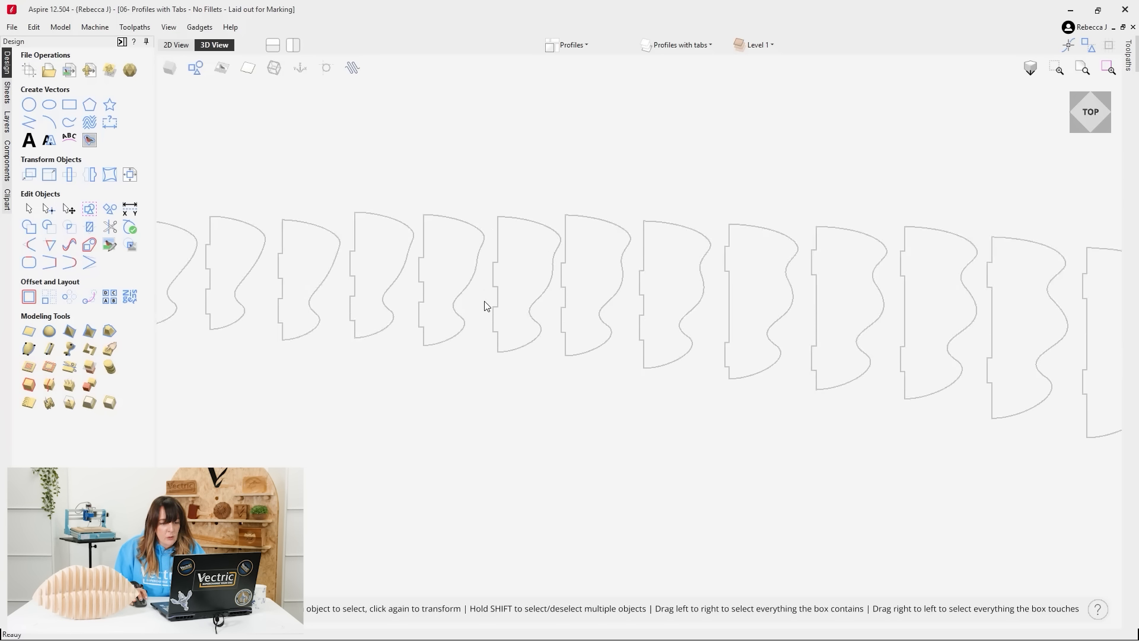
{"action": "scroll", "coordinate": [482, 309], "scroll_direction": "down", "scroll_amount": 7}
{"action": "scroll", "coordinate": [475, 317], "scroll_direction": "down", "scroll_amount": 4}
{"action": "scroll", "coordinate": [429, 317], "scroll_direction": "down", "scroll_amount": 5}
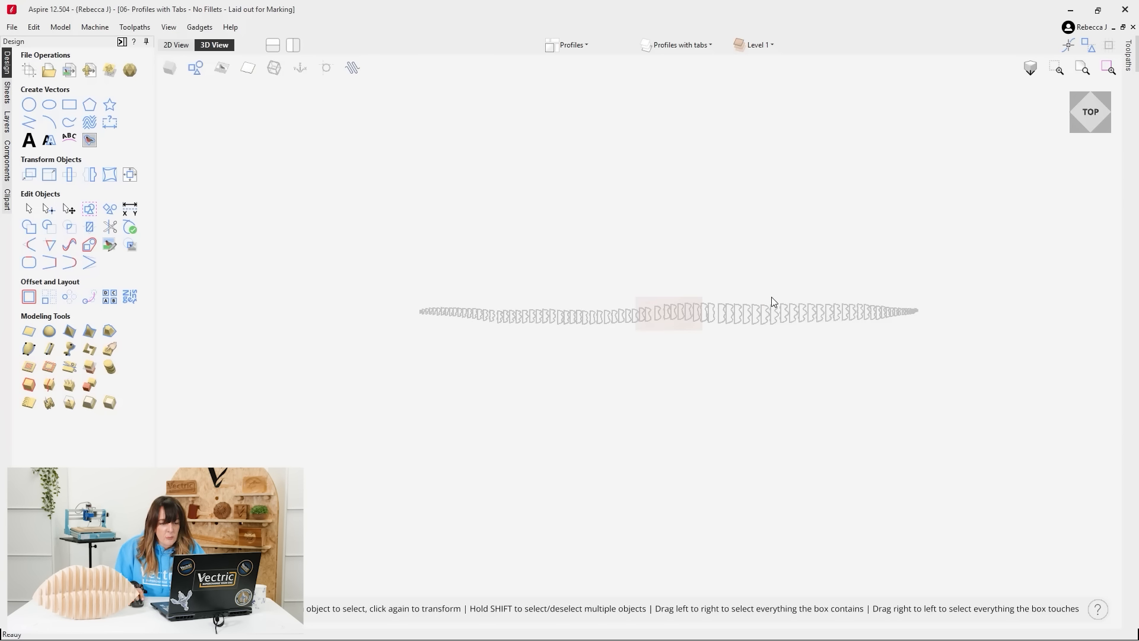
{"action": "scroll", "coordinate": [955, 316], "scroll_direction": "up", "scroll_amount": 4}
{"action": "scroll", "coordinate": [852, 272], "scroll_direction": "up", "scroll_amount": 3}
{"action": "scroll", "coordinate": [674, 264], "scroll_direction": "up", "scroll_amount": 4}
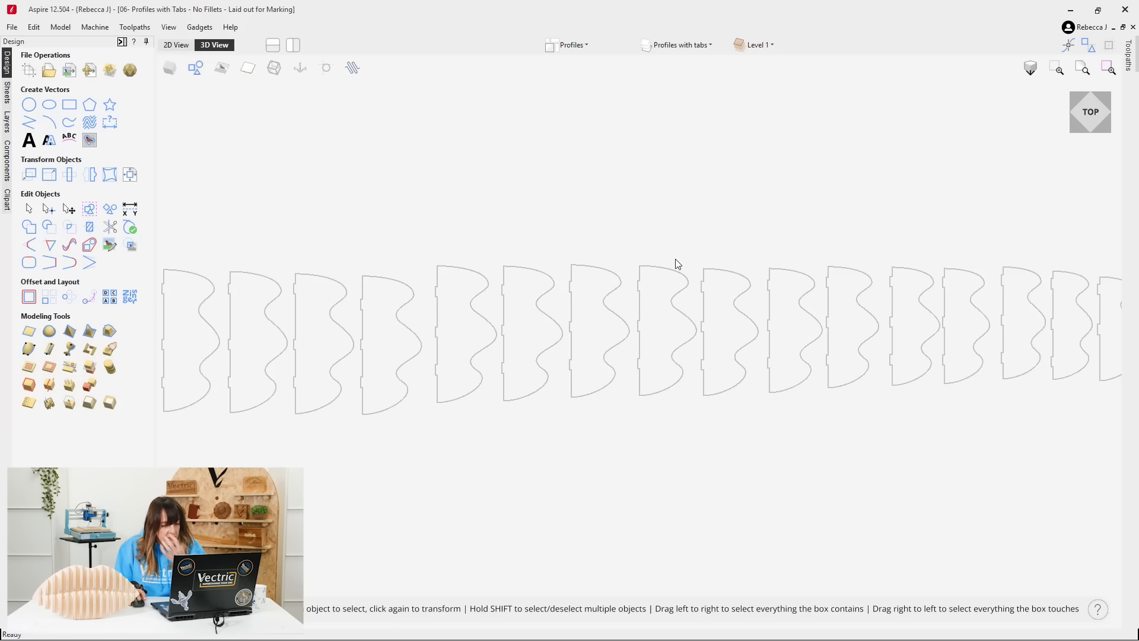
{"action": "scroll", "coordinate": [676, 266], "scroll_direction": "down", "scroll_amount": 7}
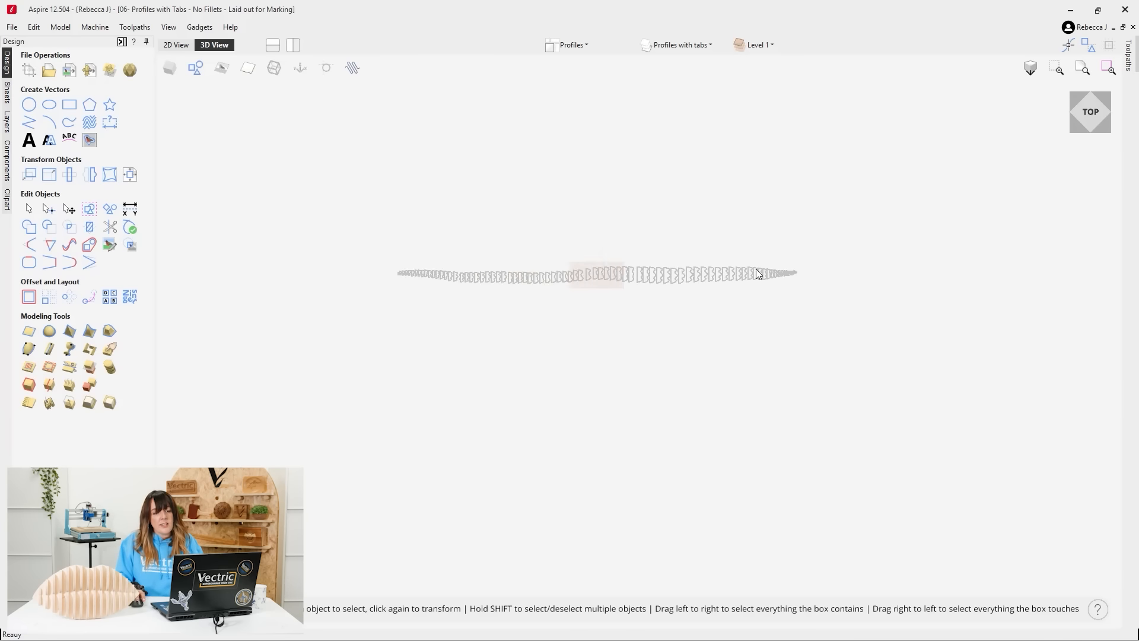
{"action": "scroll", "coordinate": [544, 297], "scroll_direction": "up", "scroll_amount": 5}
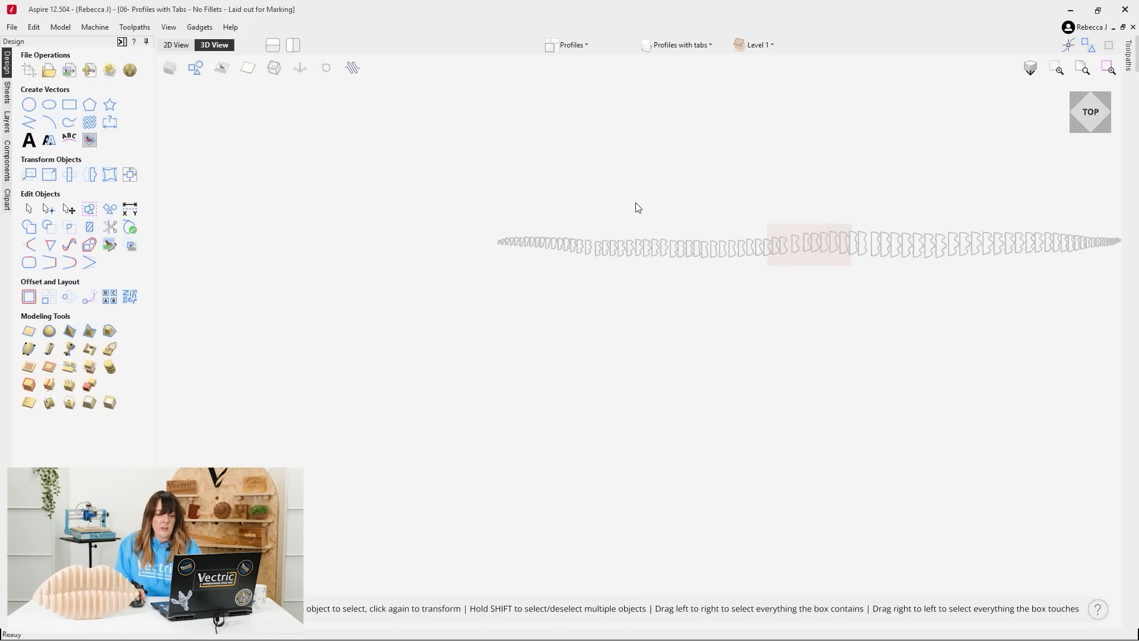
{"action": "scroll", "coordinate": [514, 259], "scroll_direction": "down", "scroll_amount": 1}
{"action": "scroll", "coordinate": [516, 241], "scroll_direction": "down", "scroll_amount": 2}
{"action": "scroll", "coordinate": [593, 273], "scroll_direction": "up", "scroll_amount": 2}
{"action": "scroll", "coordinate": [511, 308], "scroll_direction": "up", "scroll_amount": 2}
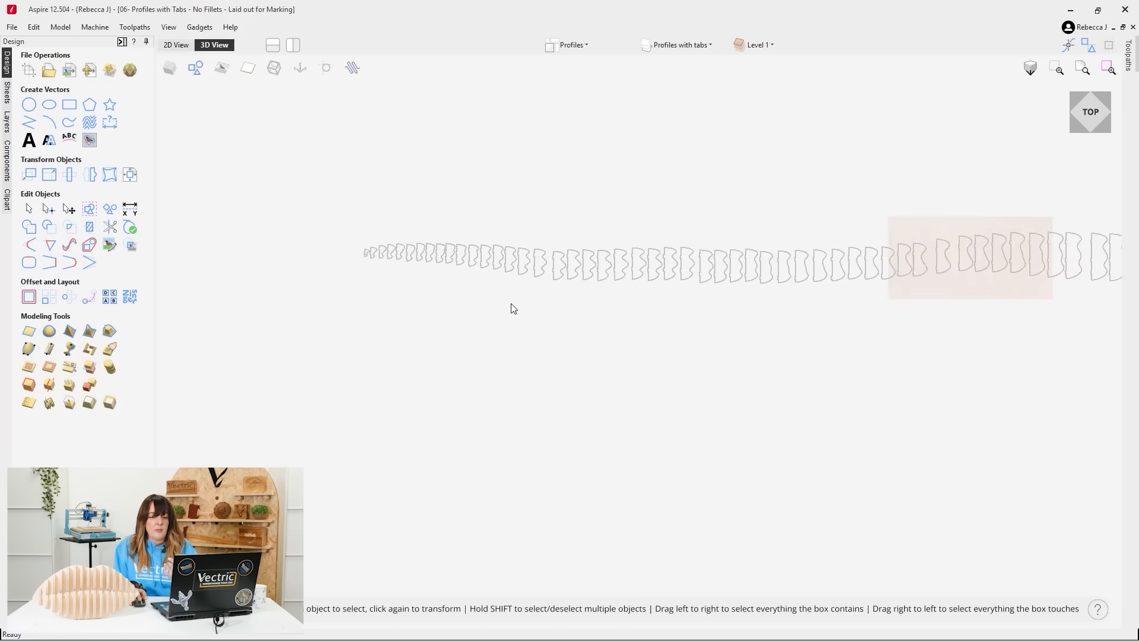
{"action": "scroll", "coordinate": [506, 306], "scroll_direction": "down", "scroll_amount": 1}
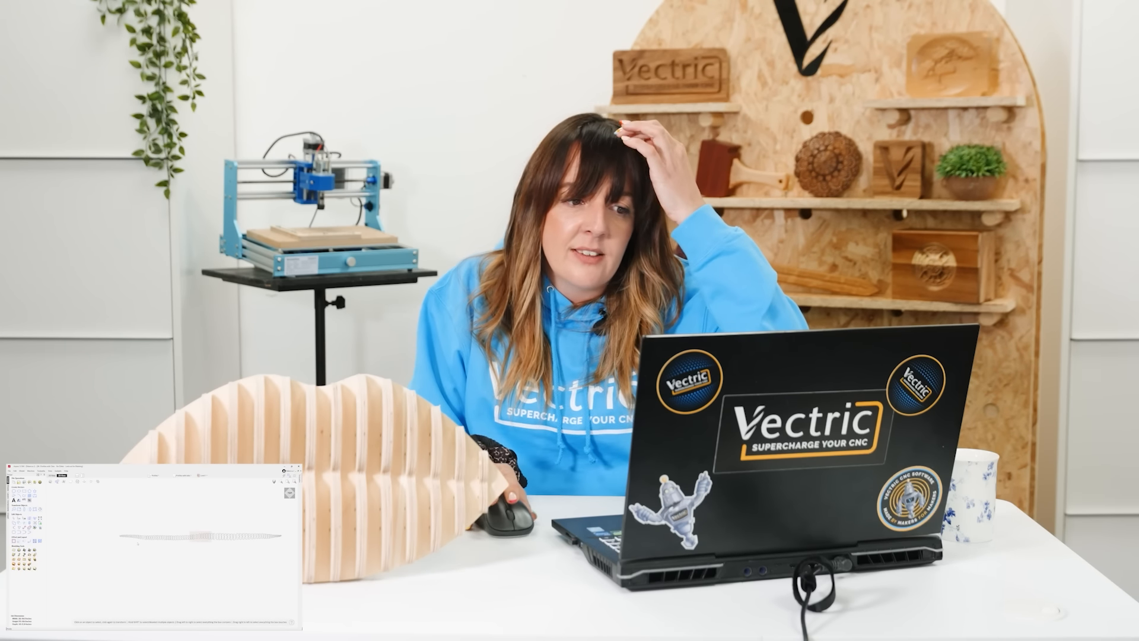
{"action": "left_click_drag", "start_coordinate": [113, 522], "coordinate": [279, 570]}
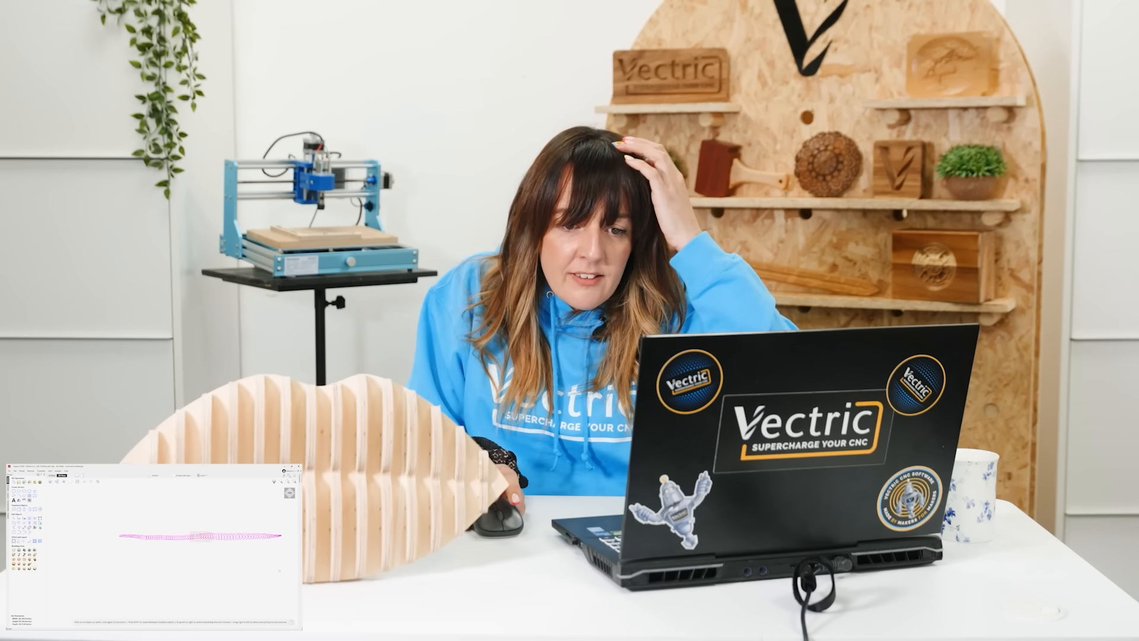
{"action": "left_click", "coordinate": [266, 567]}
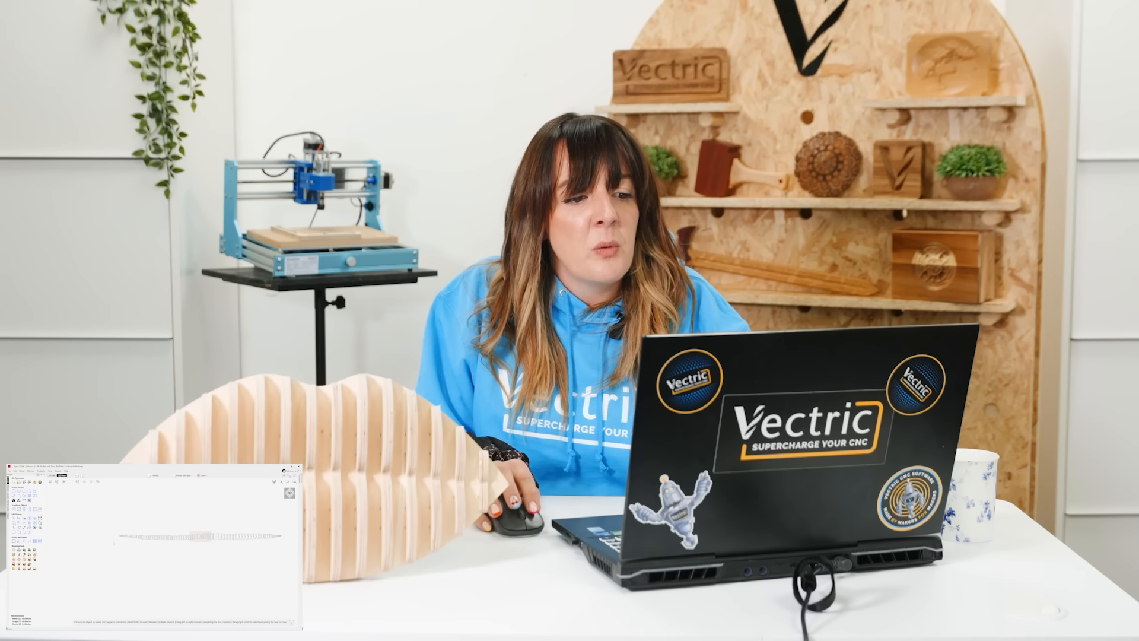
Add a new layer named "Vcarve Numbers" and set its colour to blue.
{"action": "scroll", "coordinate": [121, 537], "scroll_direction": "up", "scroll_amount": 4}
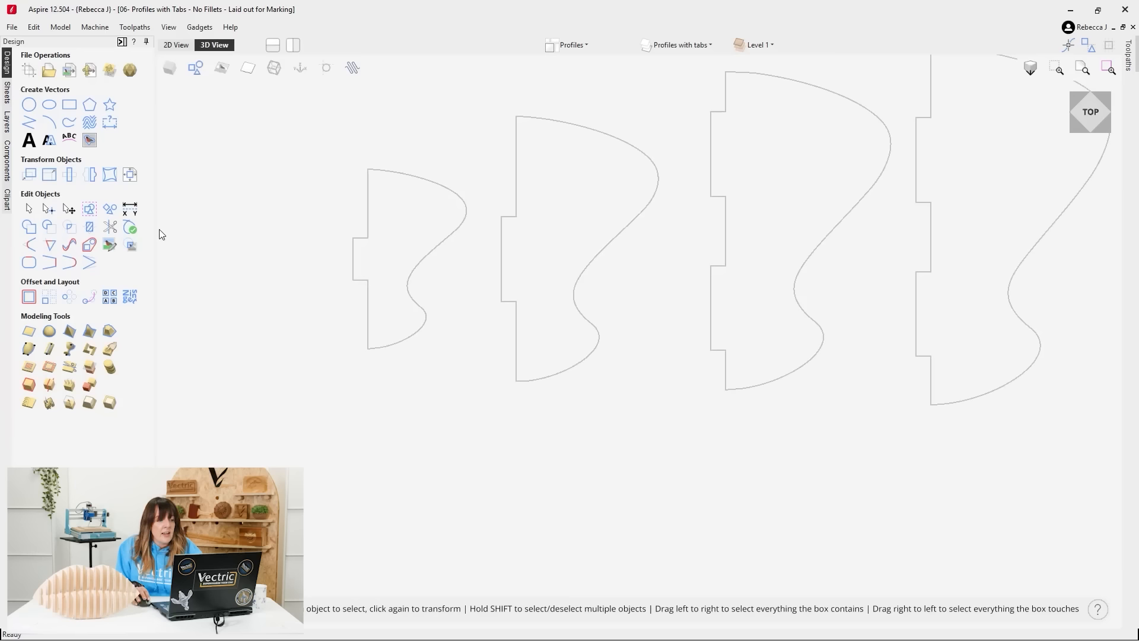
{"action": "left_click", "coordinate": [679, 45]}
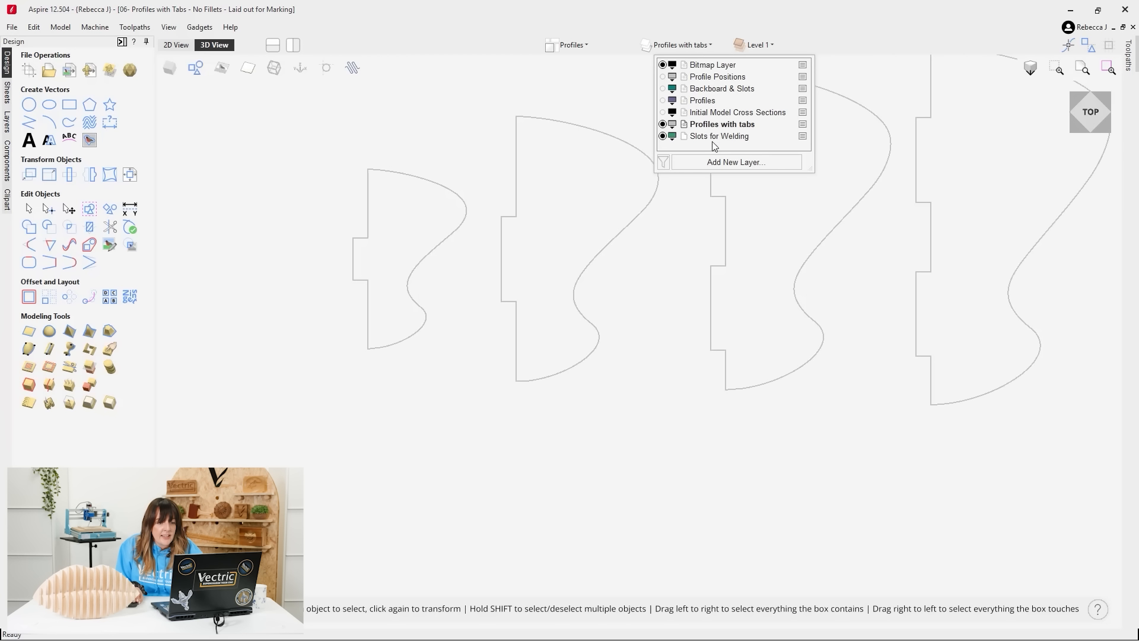
{"action": "left_click", "coordinate": [718, 162]}
{"action": "double_click", "coordinate": [700, 136]}
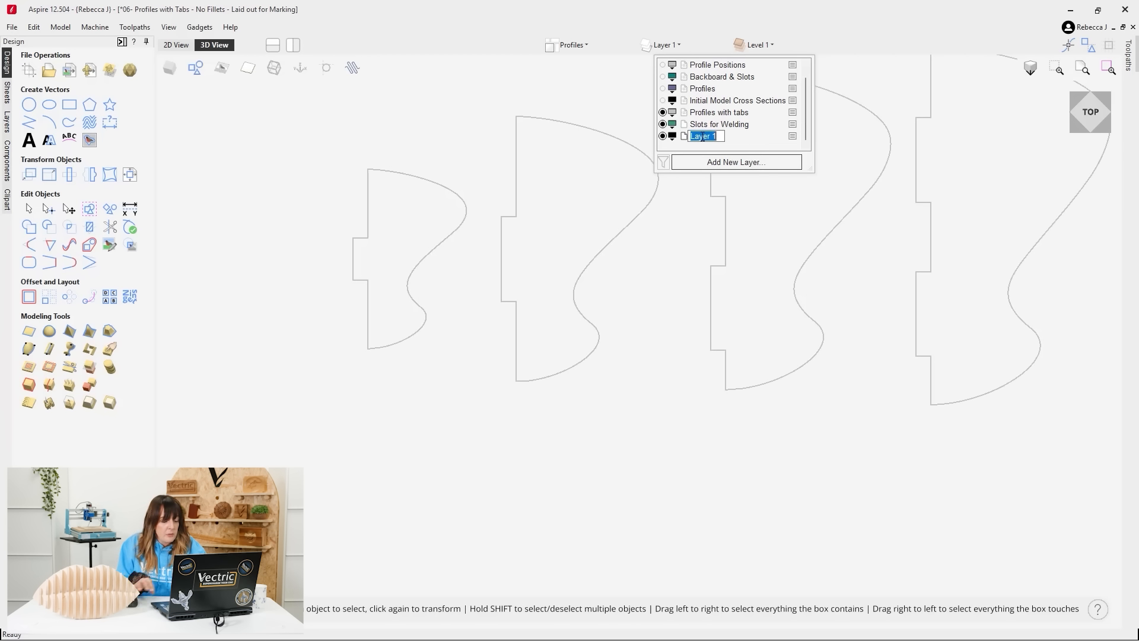
{"action": "key", "text": "Caps_Lock"}
{"action": "type", "text": "Vca"}
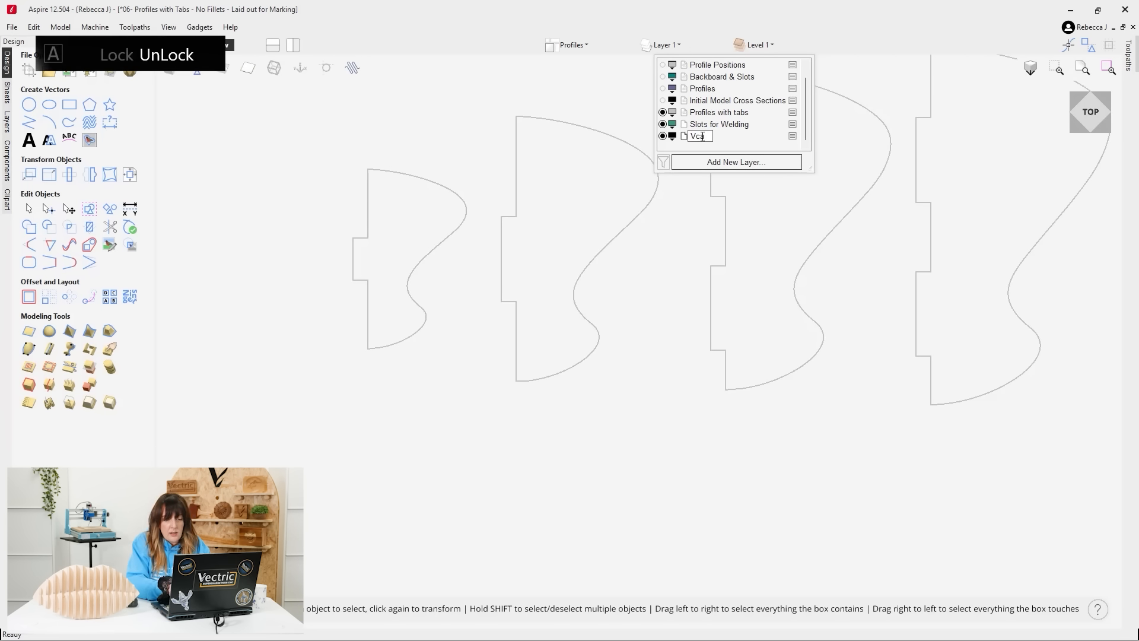
{"action": "type", "text": "rv"}
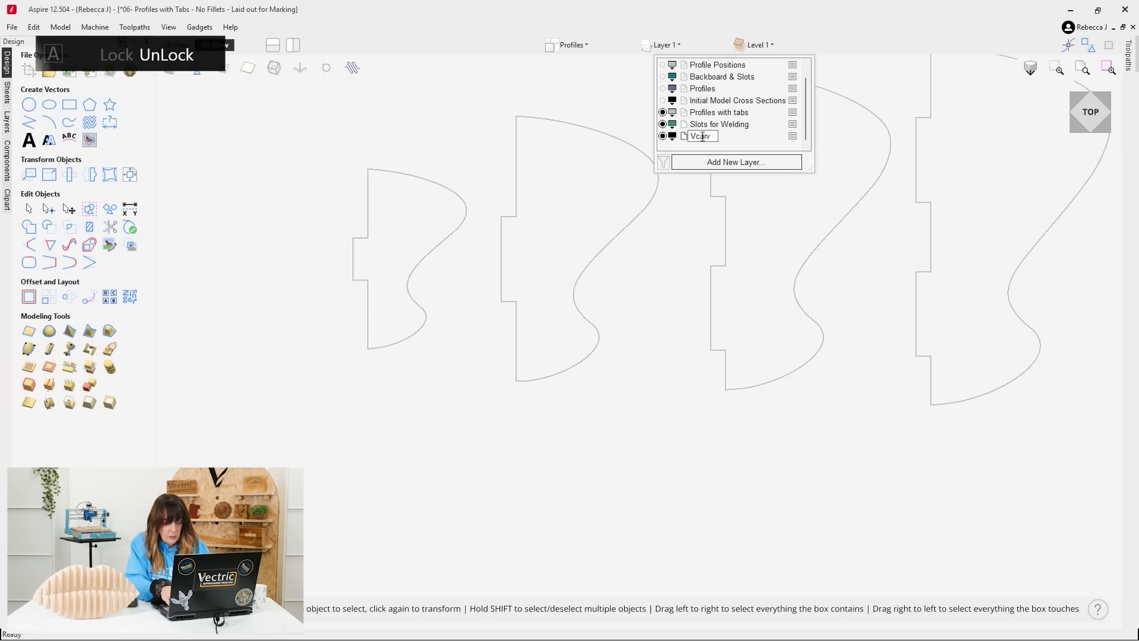
{"action": "type", "text": "e Numbers"}
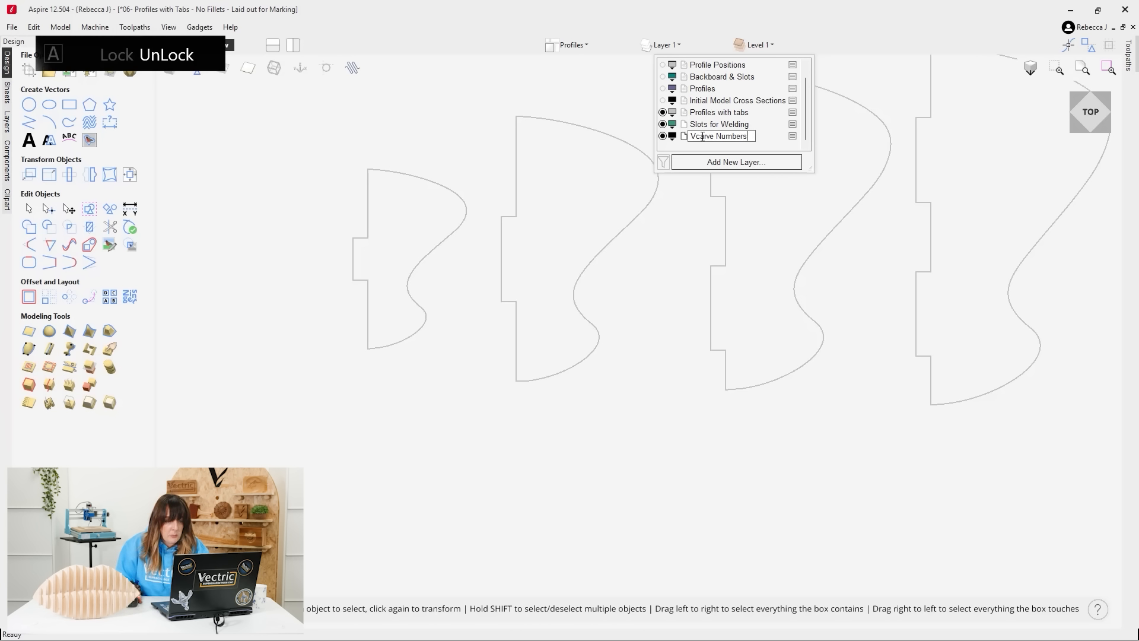
{"action": "left_click", "coordinate": [674, 142]}
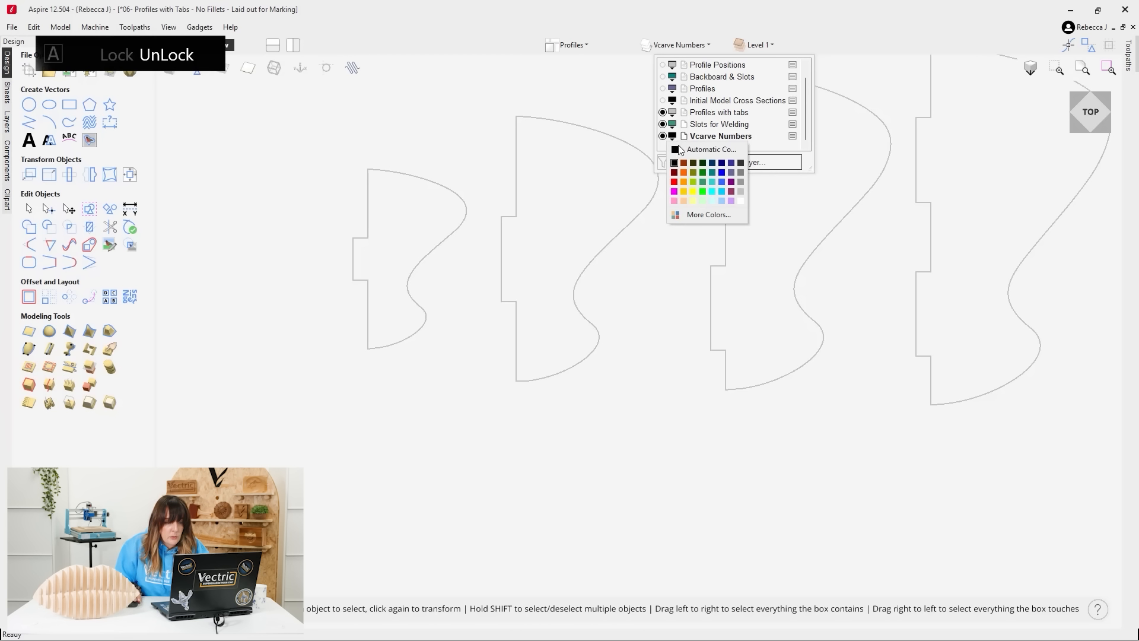
{"action": "left_click", "coordinate": [721, 172]}
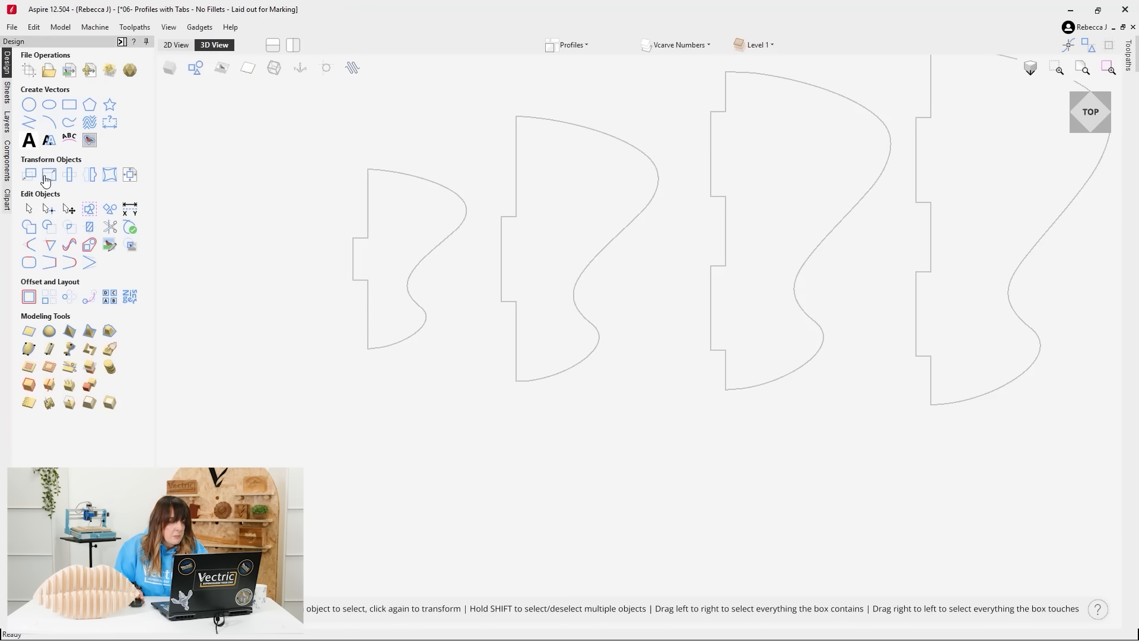
Create the left-aligned text "1" in Arial Narrow, 0.47711 inches high, inside the lower corner of the first profile's tab.
{"action": "scroll", "coordinate": [315, 292], "scroll_direction": "up", "scroll_amount": 8}
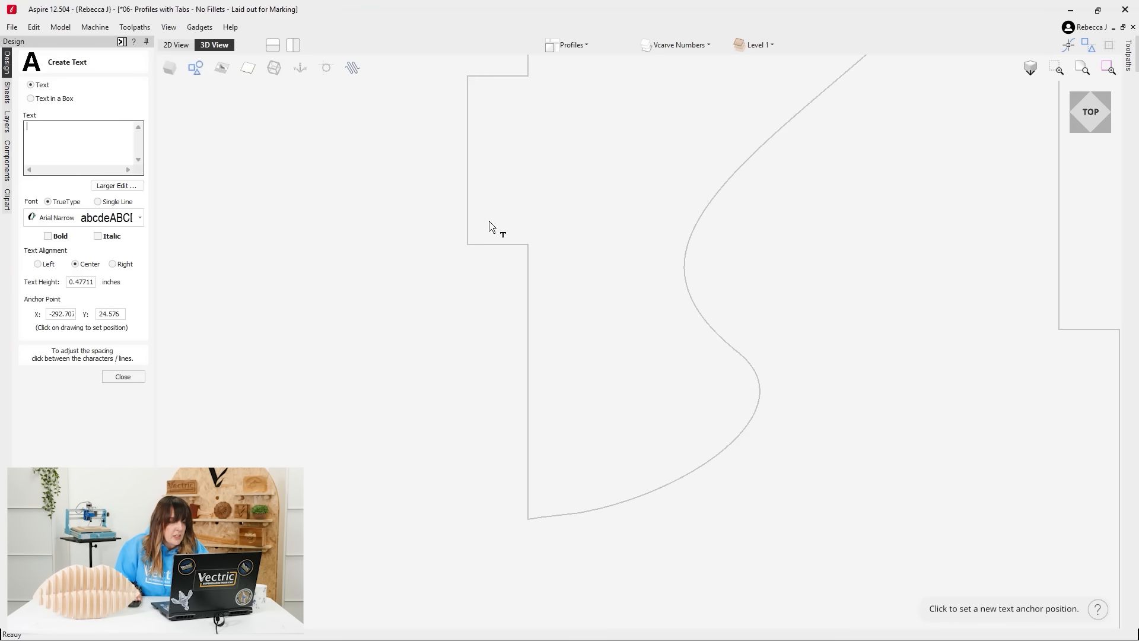
{"action": "left_click", "coordinate": [484, 227]}
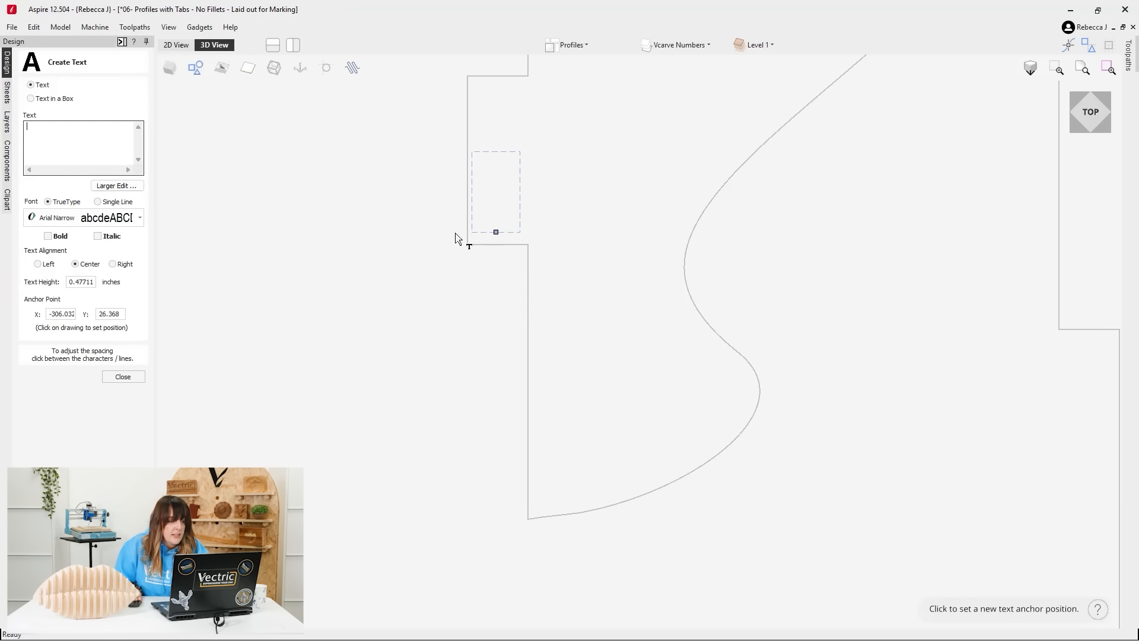
{"action": "left_click", "coordinate": [48, 265]}
{"action": "left_click", "coordinate": [472, 233]}
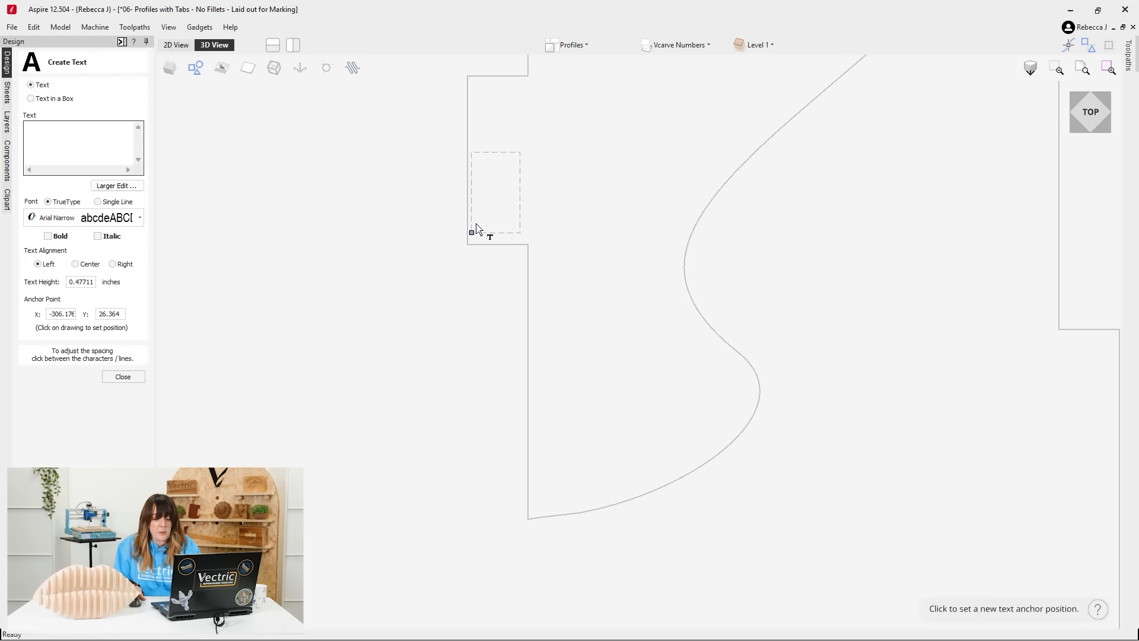
{"action": "type", "text": "1"}
{"action": "scroll", "coordinate": [291, 291], "scroll_direction": "down", "scroll_amount": 2}
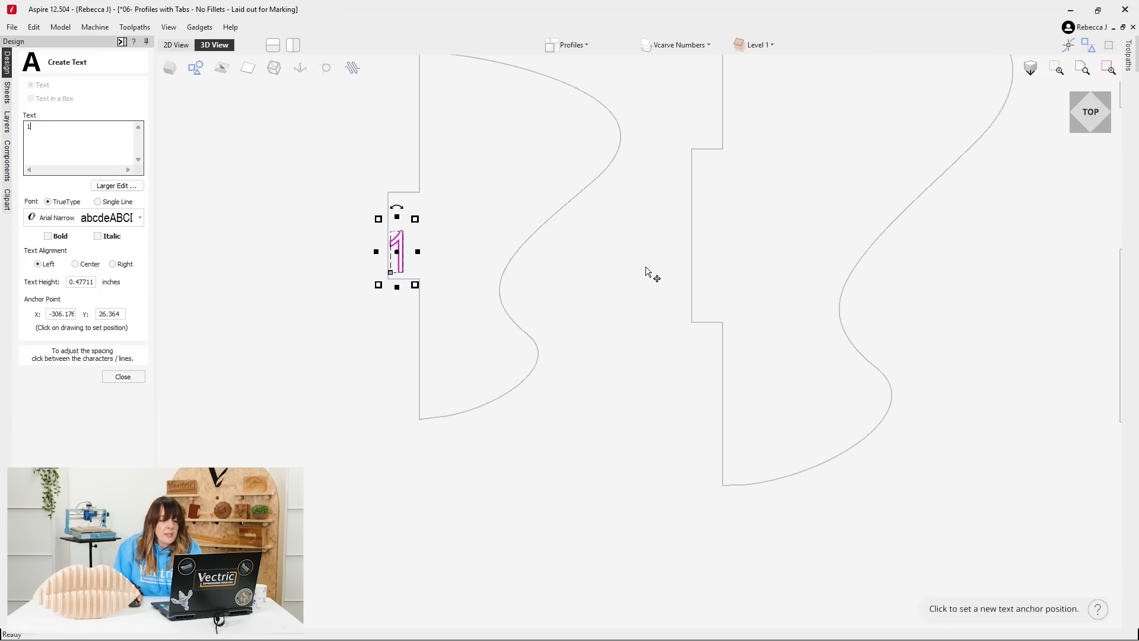
Add the text "2" inside the second profile's tab and anchor the next text on the third profile's lower tab.
{"action": "left_click", "coordinate": [697, 321]}
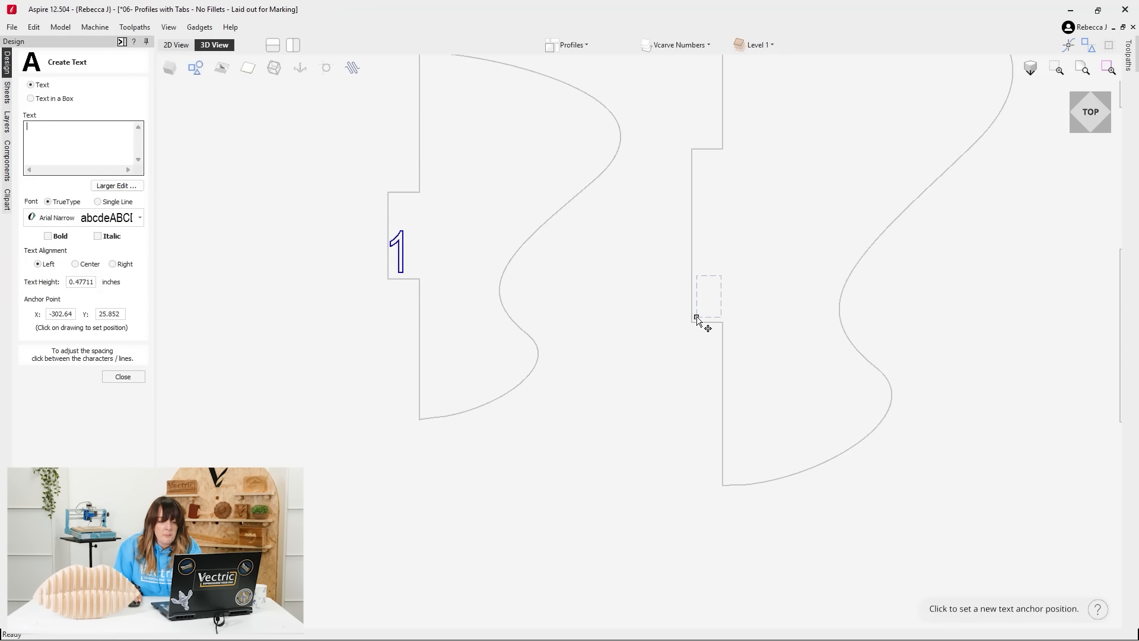
{"action": "type", "text": "2"}
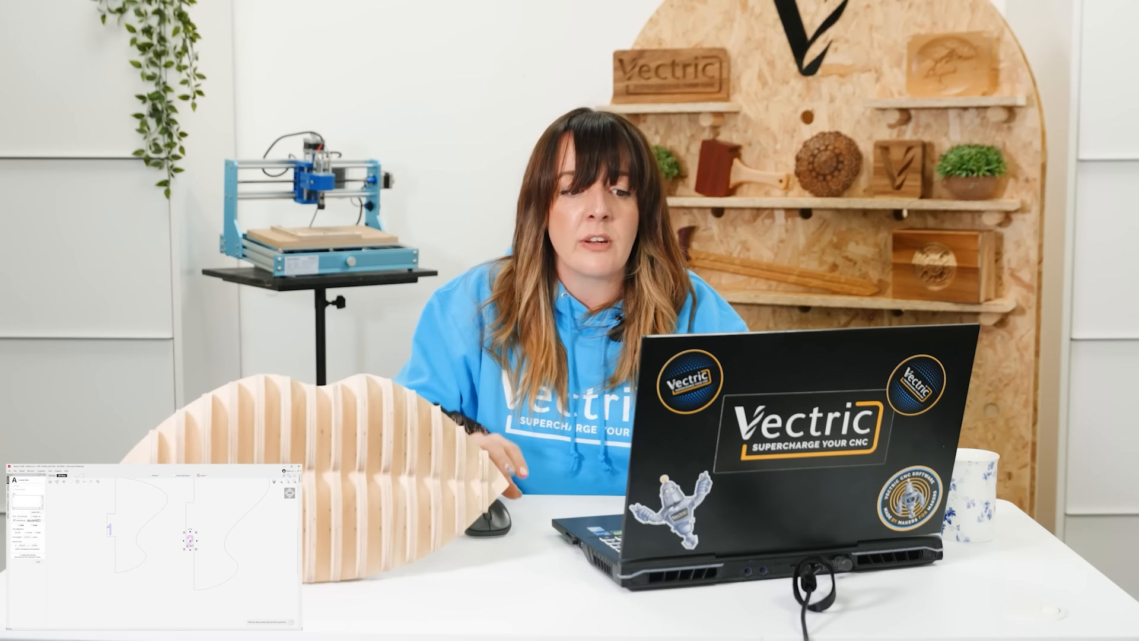
{"action": "scroll", "coordinate": [114, 528], "scroll_direction": "down", "scroll_amount": 2}
{"action": "middle_click_drag", "start_coordinate": [247, 556], "coordinate": [201, 554]}
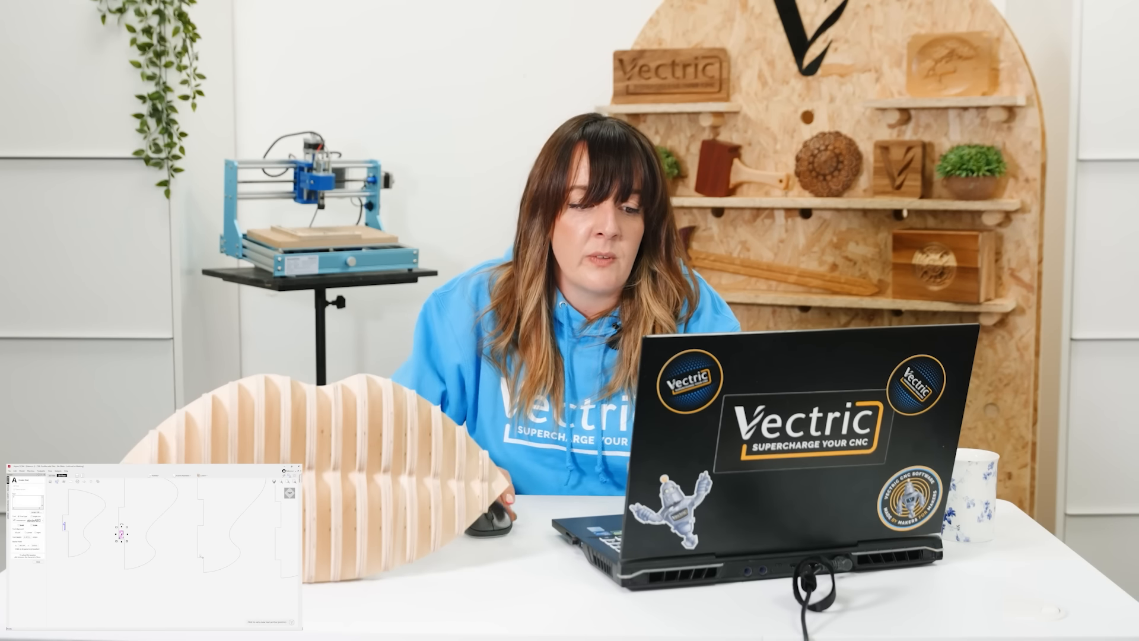
{"action": "scroll", "coordinate": [201, 558], "scroll_direction": "up", "scroll_amount": 2}
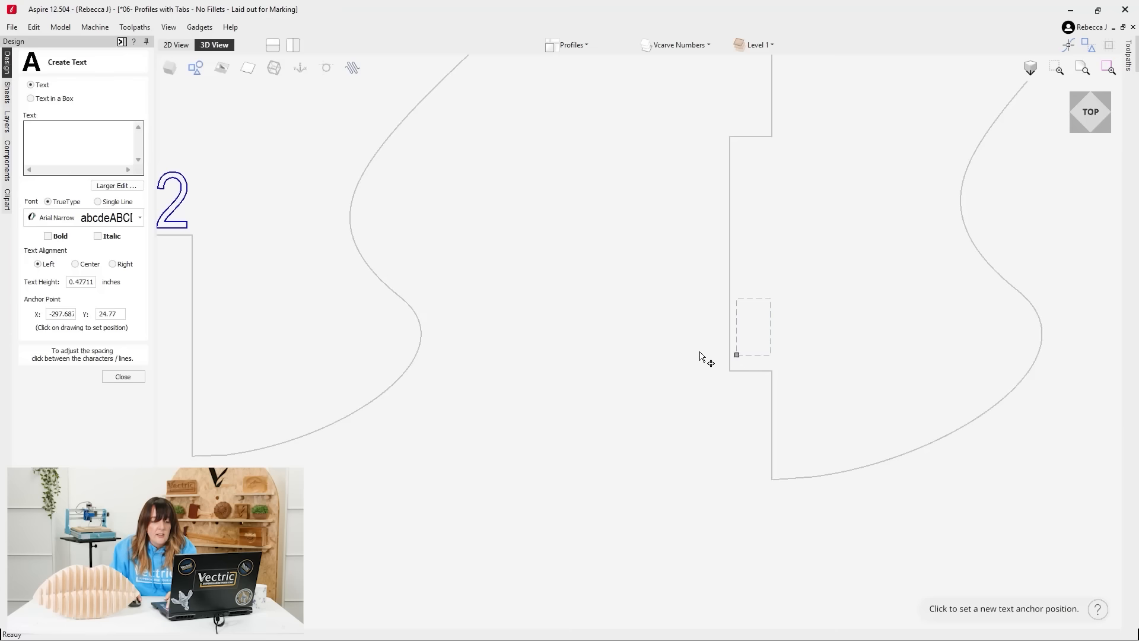
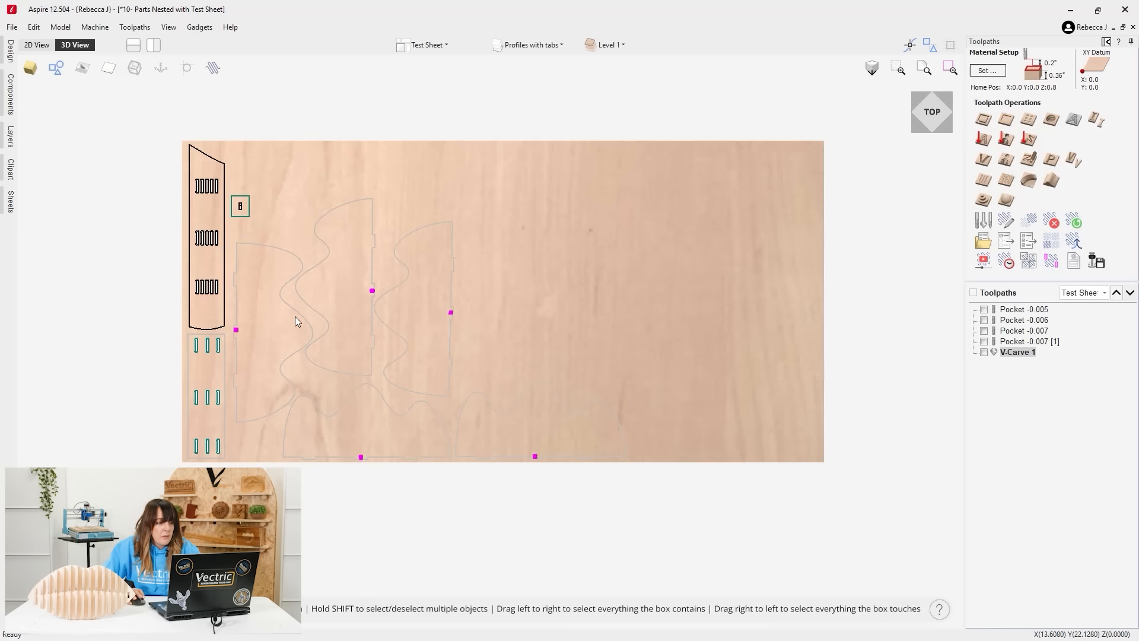
Start a 2D profile toolpath and set the depth of its first pass to 0.2756 inches.
{"action": "left_click", "coordinate": [984, 120]}
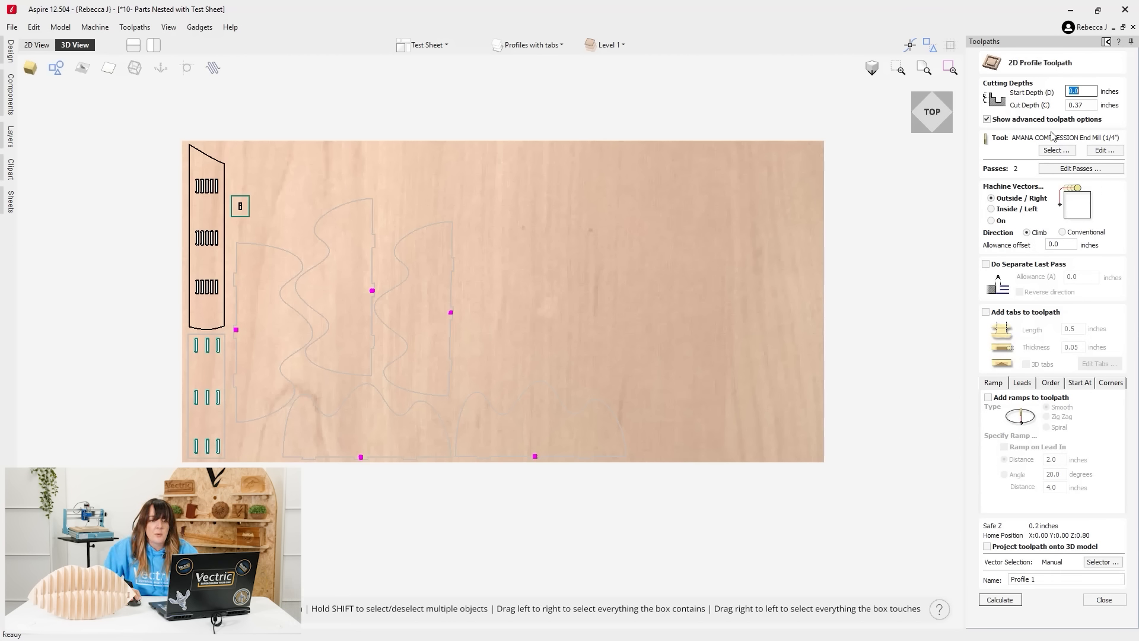
{"action": "left_click", "coordinate": [1095, 169]}
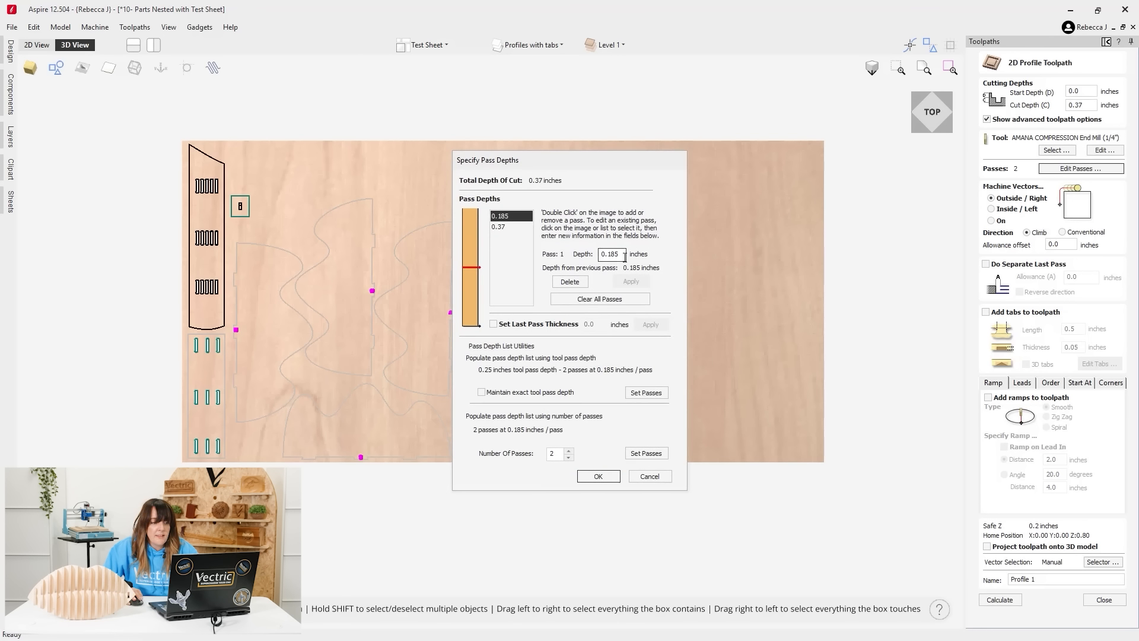
{"action": "left_click_drag", "start_coordinate": [622, 255], "coordinate": [584, 246]}
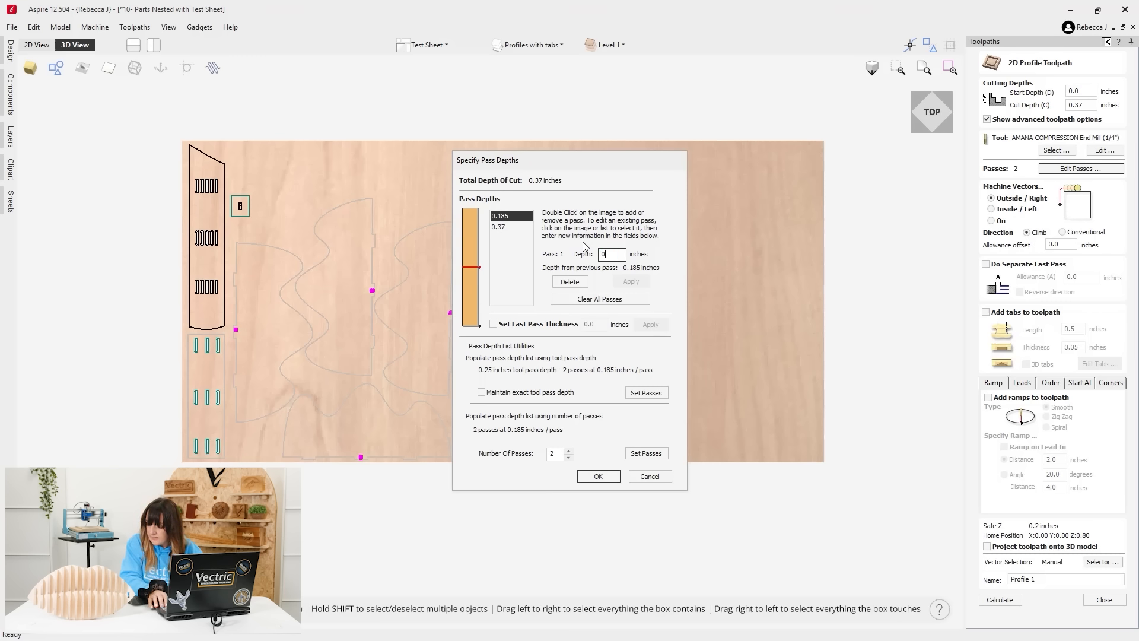
{"action": "type", "text": "0.2756"}
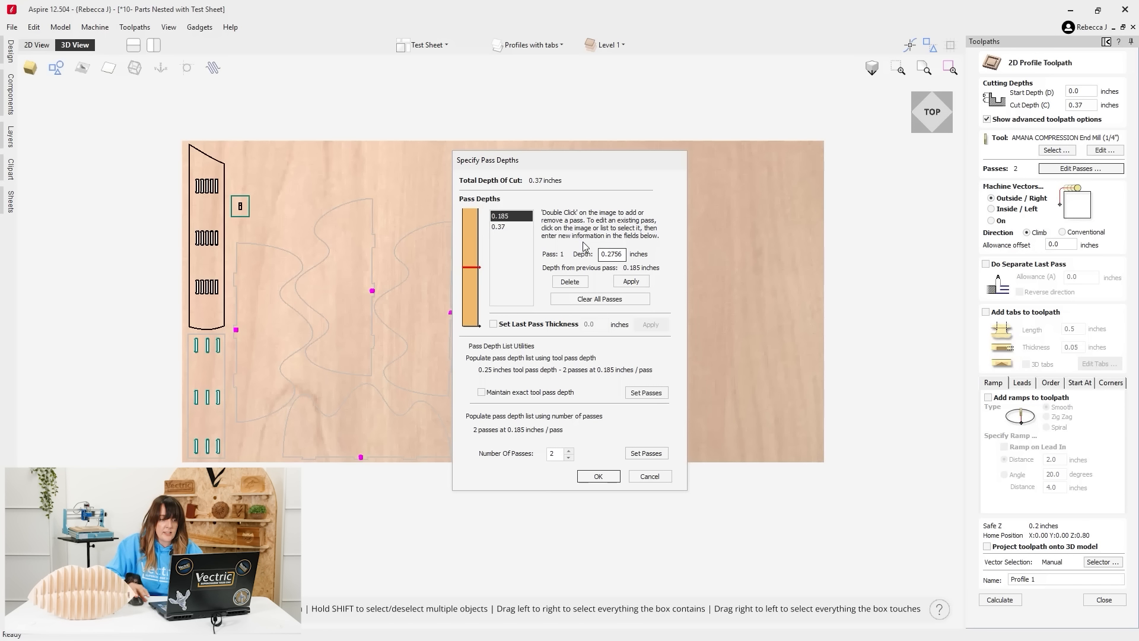
{"action": "left_click", "coordinate": [631, 281]}
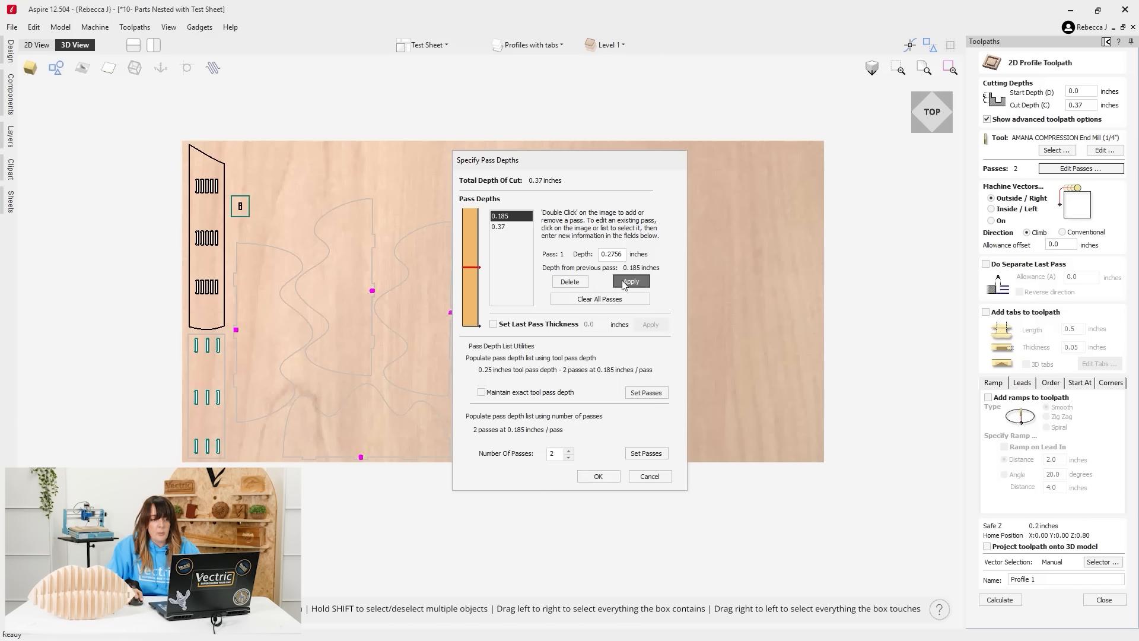
{"action": "left_click", "coordinate": [604, 479]}
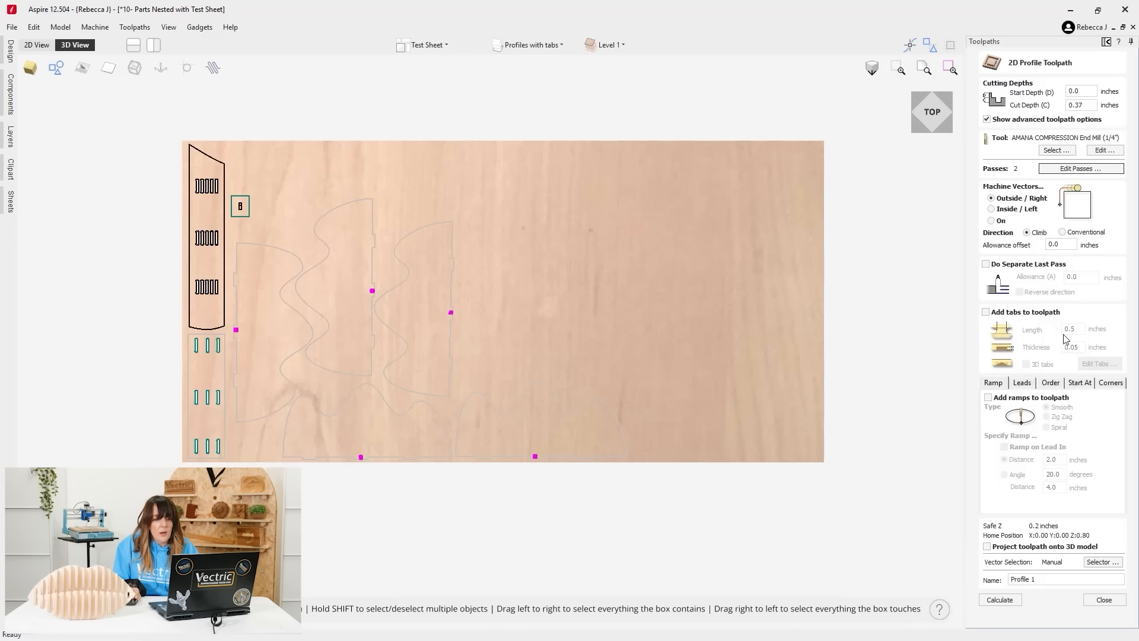
Add smooth ramps and circular leads to the profile toolpath, with the ramp on the lead-in.
{"action": "left_click", "coordinate": [988, 397]}
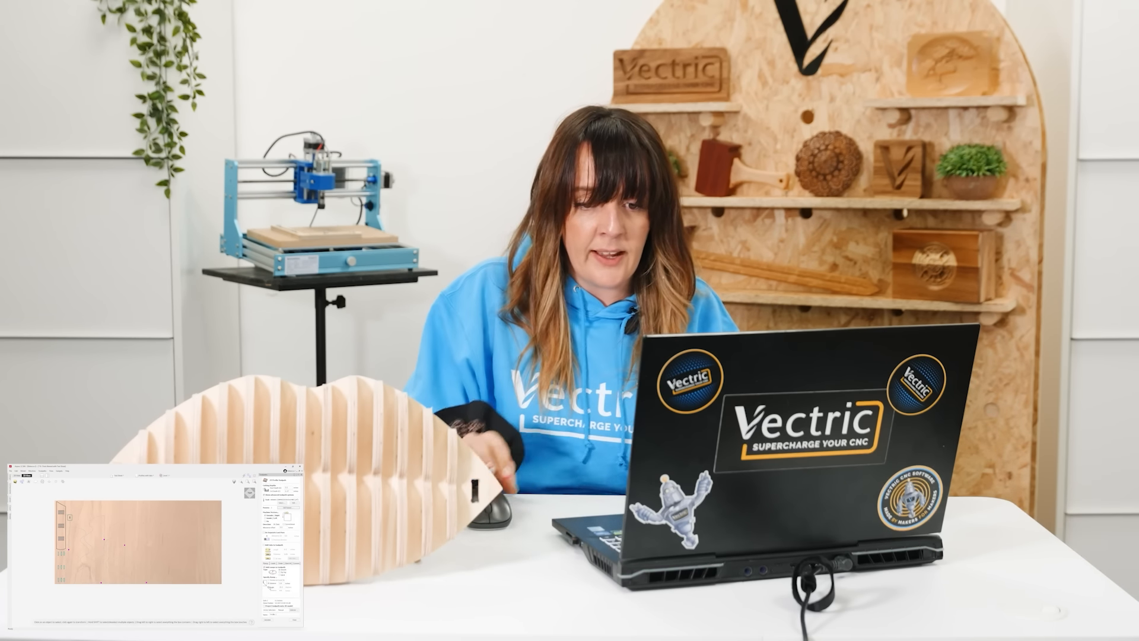
{"action": "left_click", "coordinate": [274, 563]}
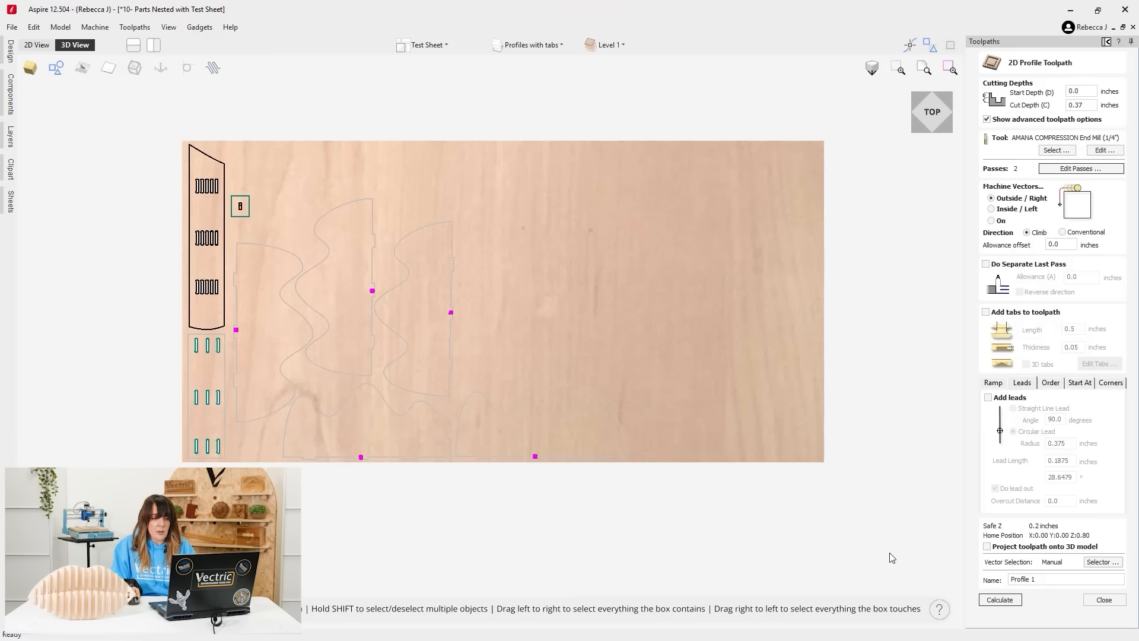
{"action": "left_click", "coordinate": [988, 397]}
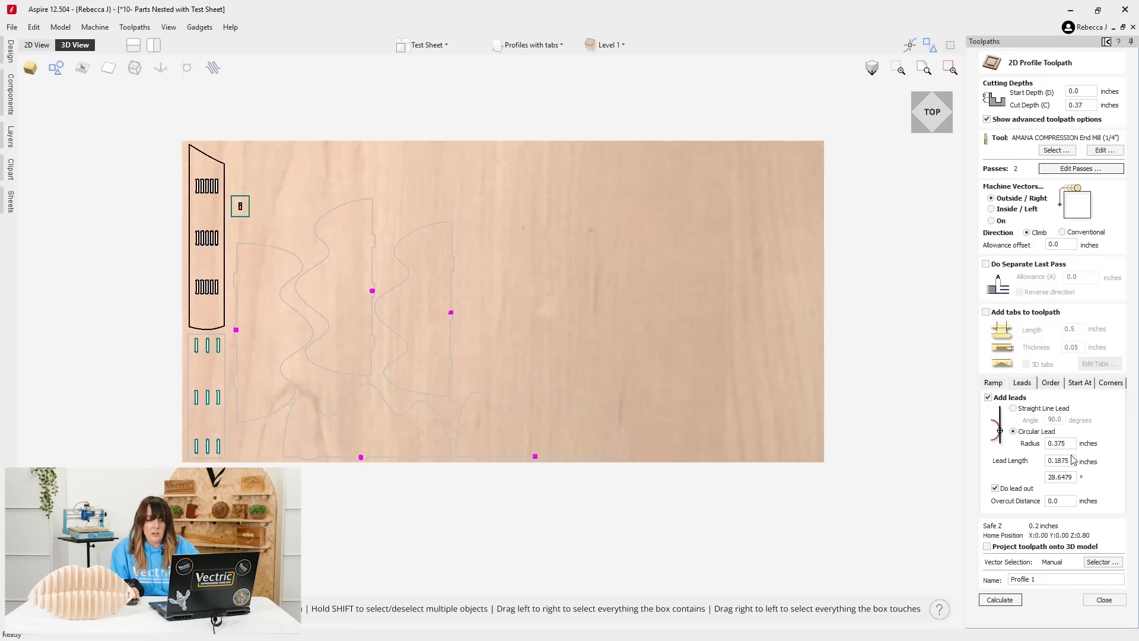
{"action": "left_click", "coordinate": [998, 382]}
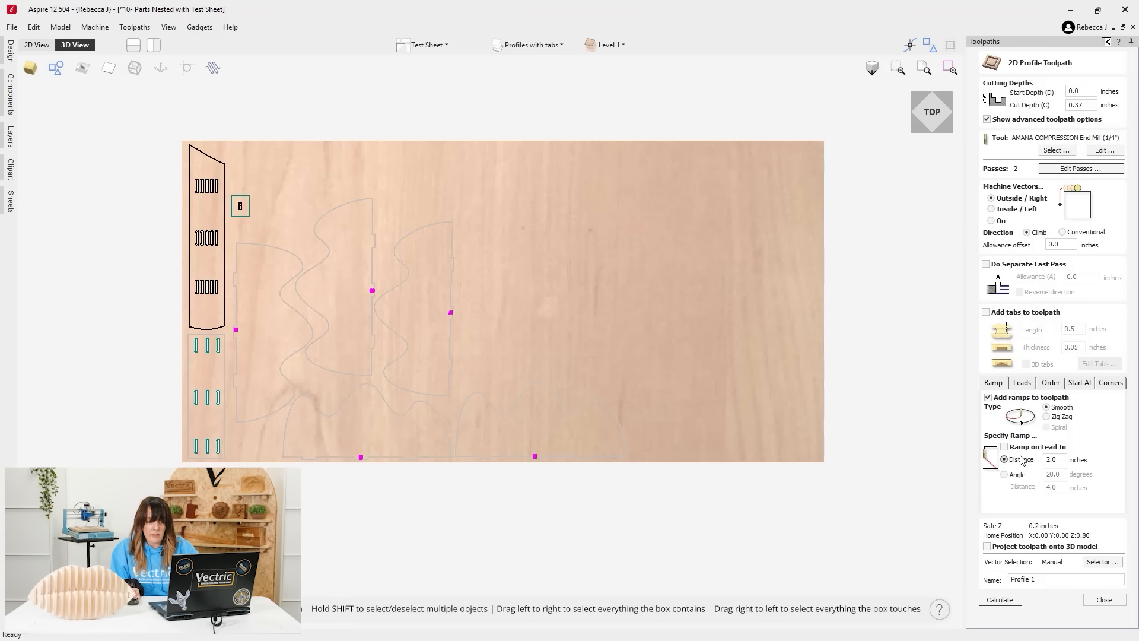
{"action": "left_click", "coordinate": [1004, 446]}
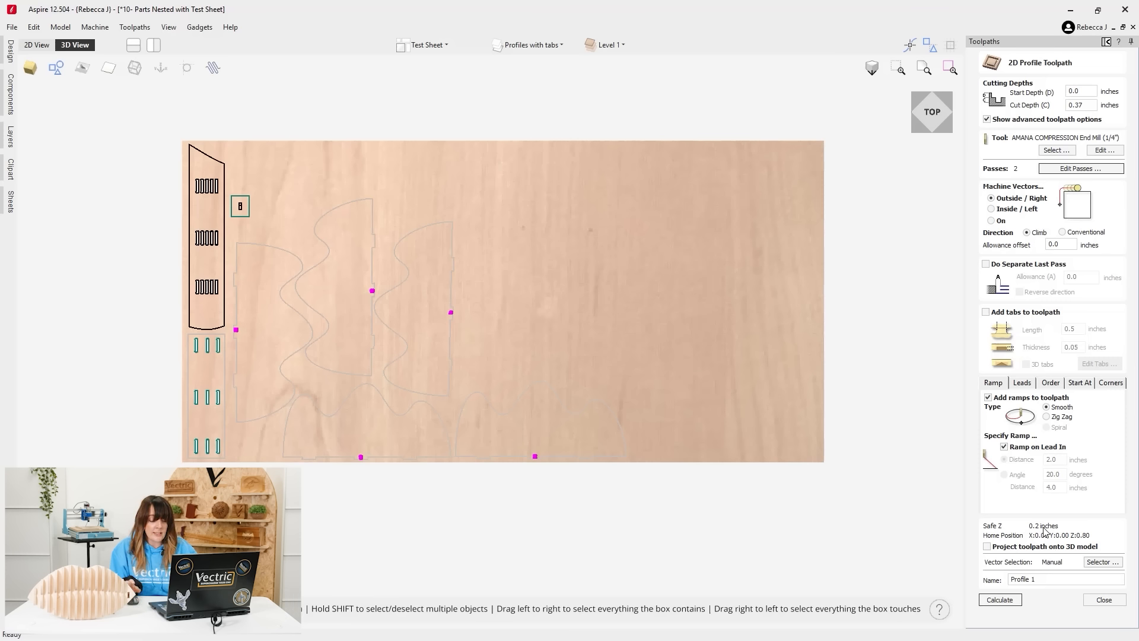
Select all open and closed vectors on only the "Profiles with tabs" layer and associate that selection with the profile toolpath.
{"action": "left_click", "coordinate": [1102, 561]}
{"action": "left_click", "coordinate": [511, 262]}
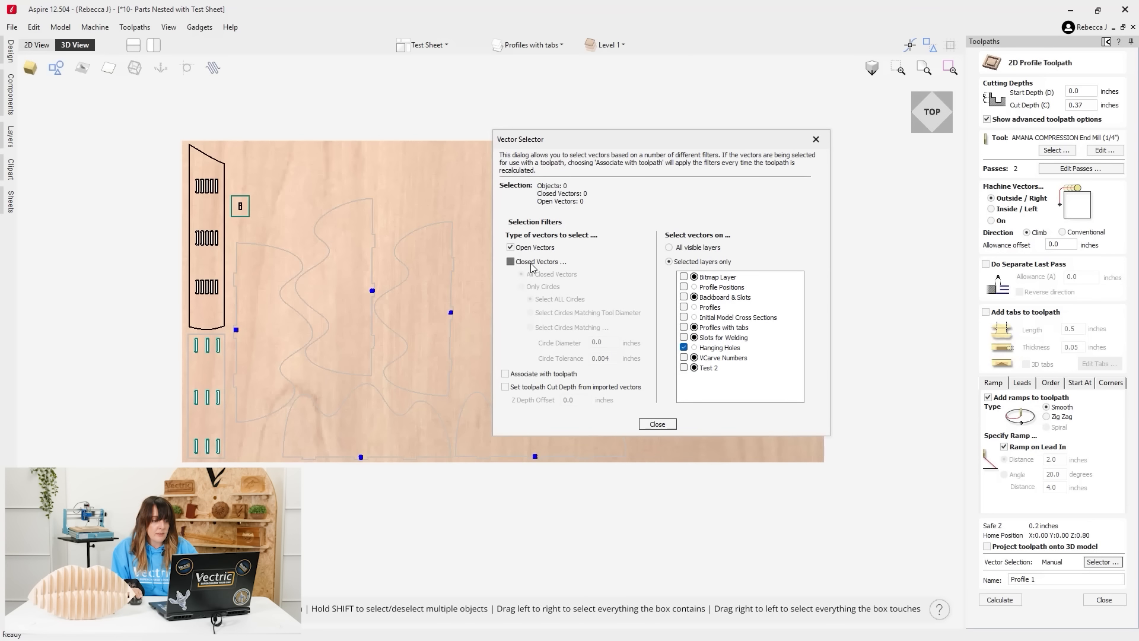
{"action": "left_click", "coordinate": [684, 327]}
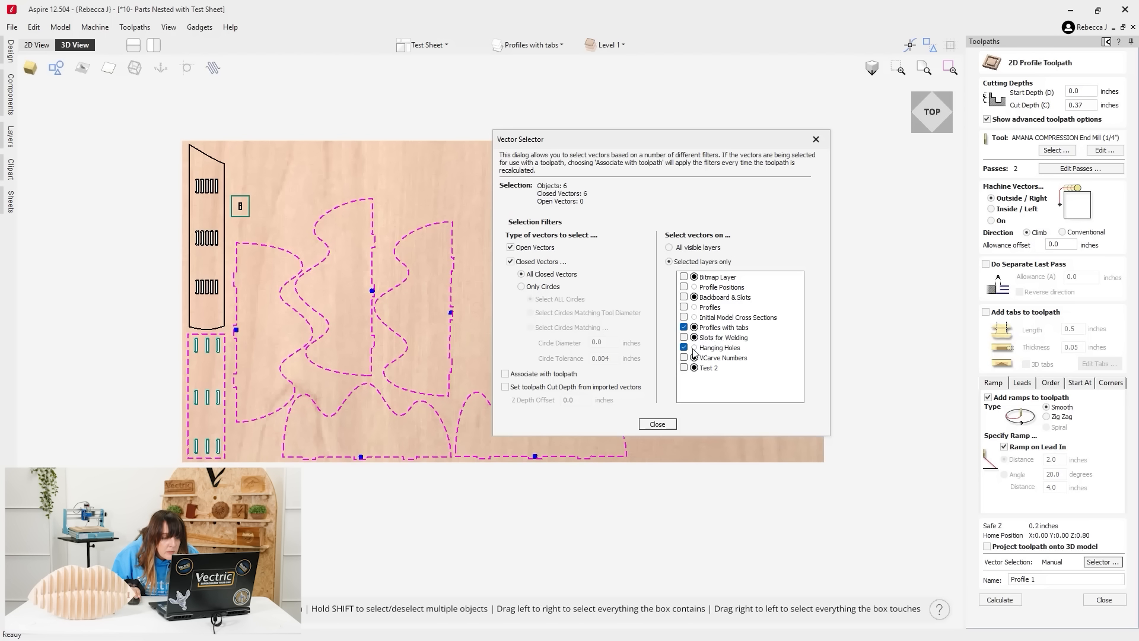
{"action": "left_click_drag", "start_coordinate": [714, 146], "coordinate": [852, 90]}
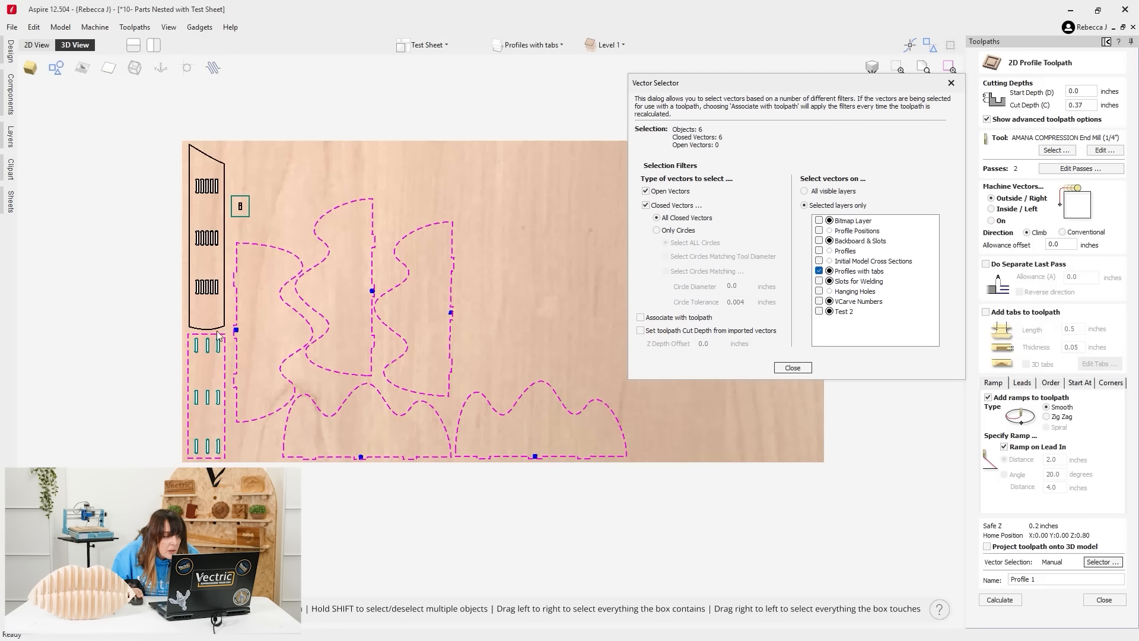
{"action": "left_click", "coordinate": [641, 318]}
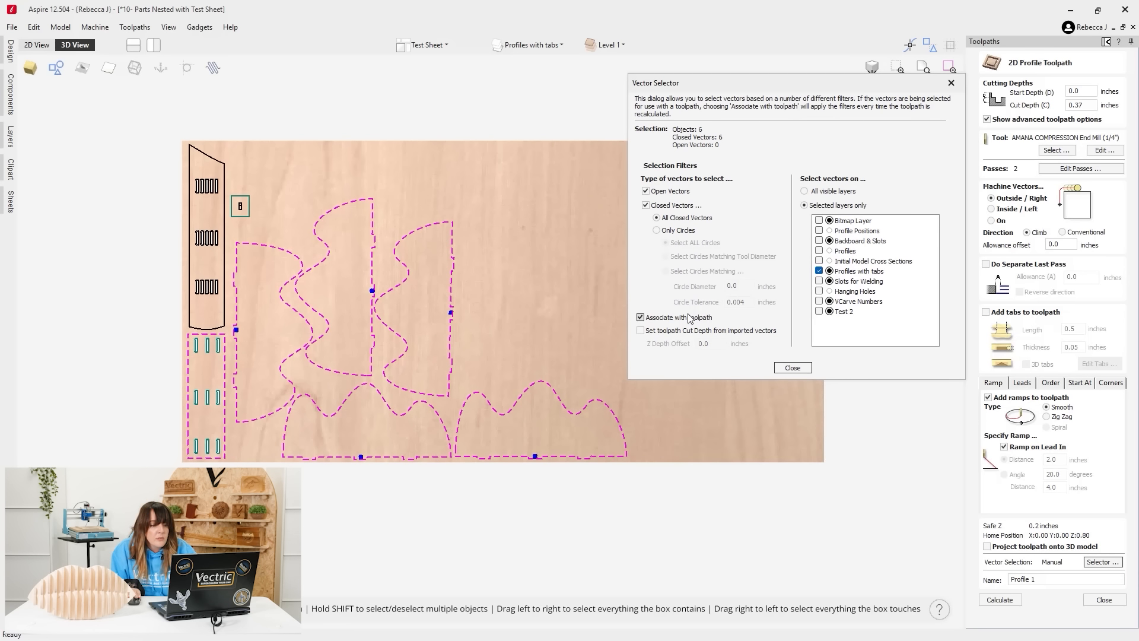
{"action": "left_click", "coordinate": [793, 368]}
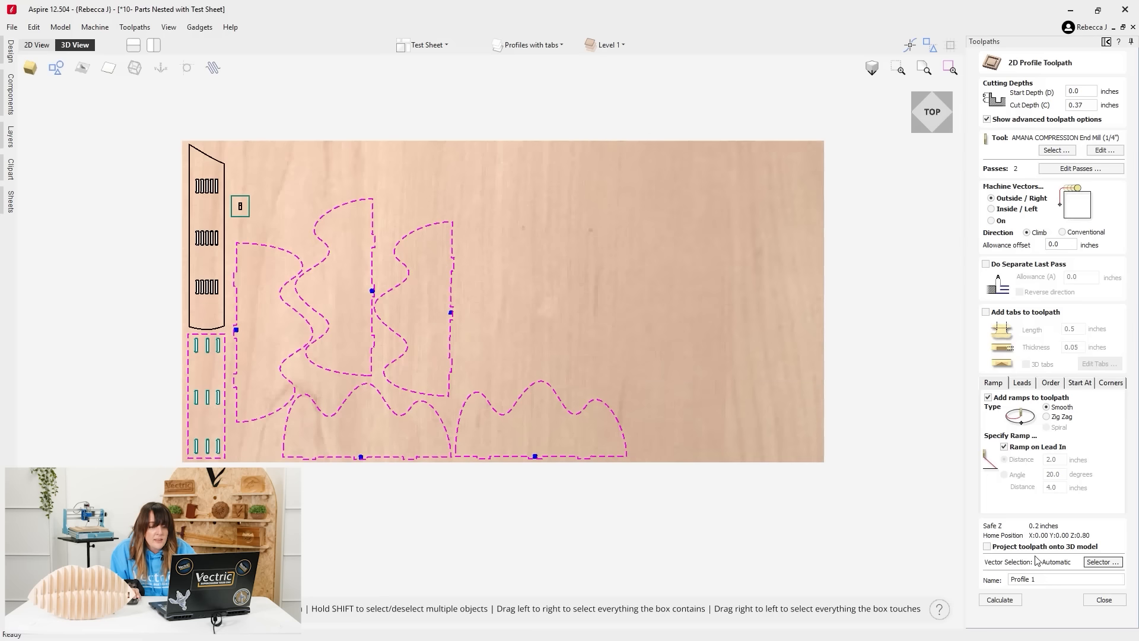
Calculate the profile toolpath, accepting the cut through the material, and preview it on the test sheet.
{"action": "left_click", "coordinate": [1016, 601]}
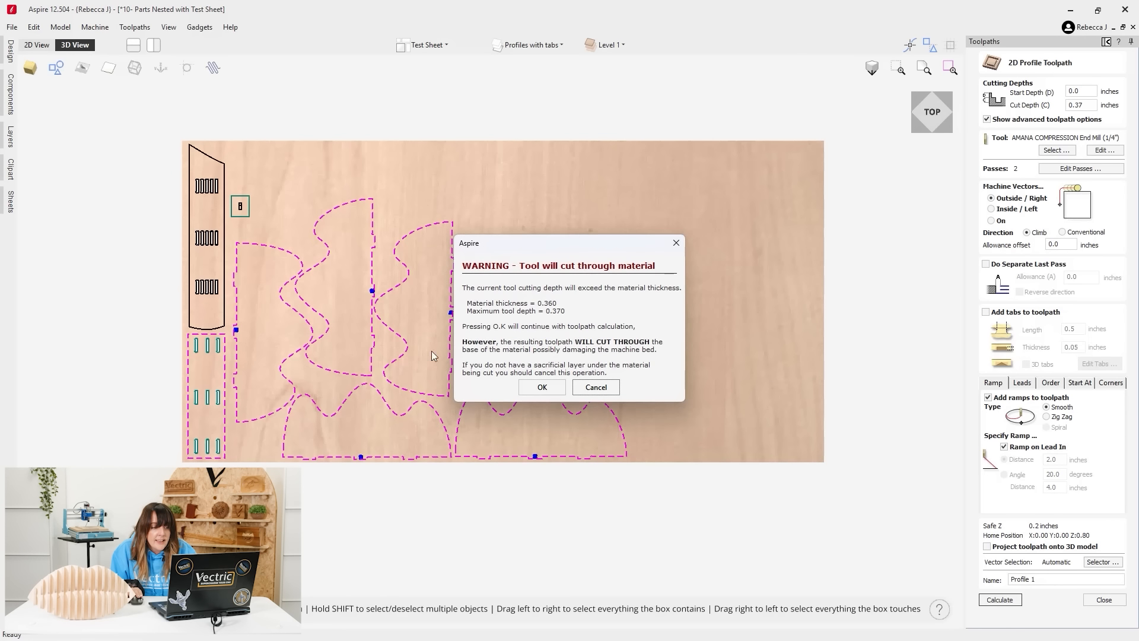
{"action": "left_click", "coordinate": [542, 387]}
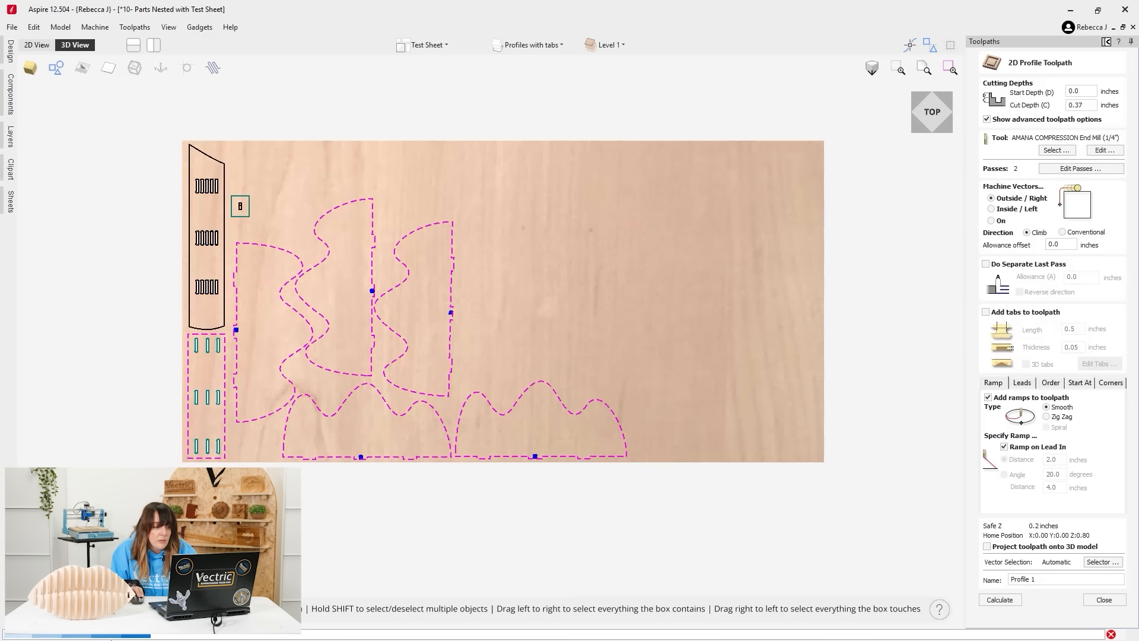
{"action": "left_click", "coordinate": [1062, 209]}
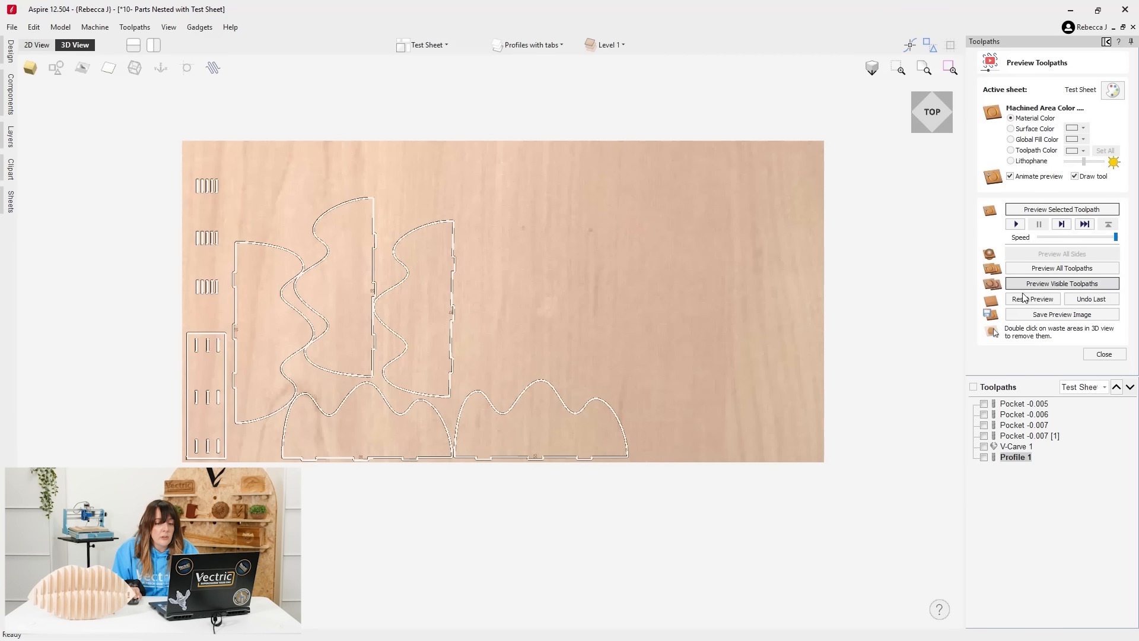
{"action": "left_click", "coordinate": [1104, 353]}
Show the vectors again and move the slanted-top outline around the black slots to the "Profiles with tabs" layer.
{"action": "left_click", "coordinate": [57, 67]}
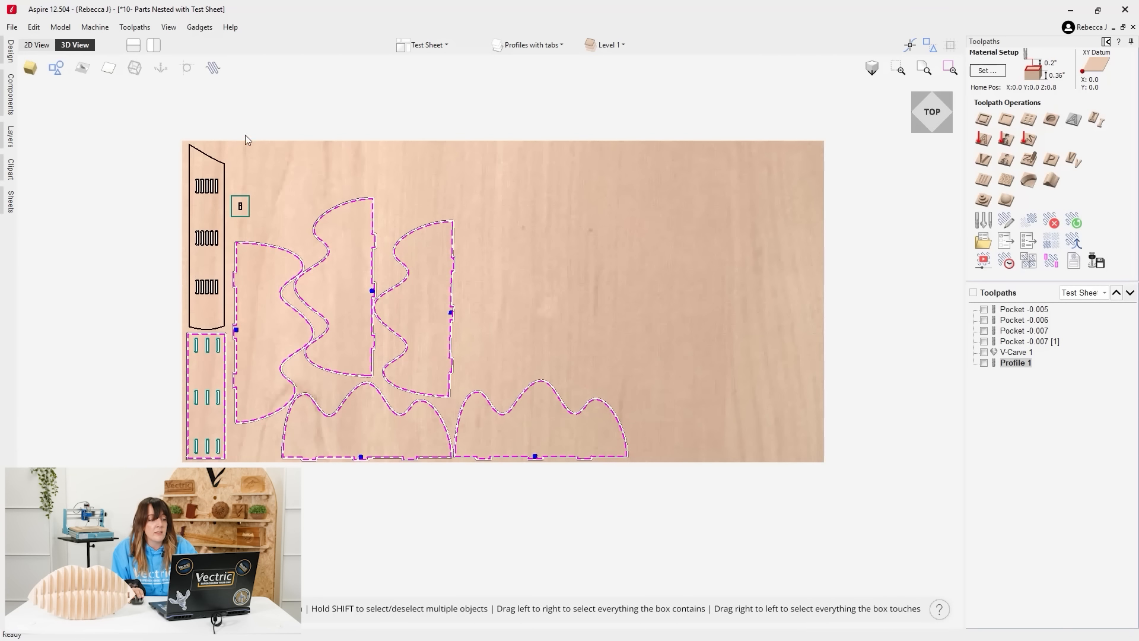
{"action": "left_click", "coordinate": [221, 165]}
{"action": "right_click", "coordinate": [220, 164]}
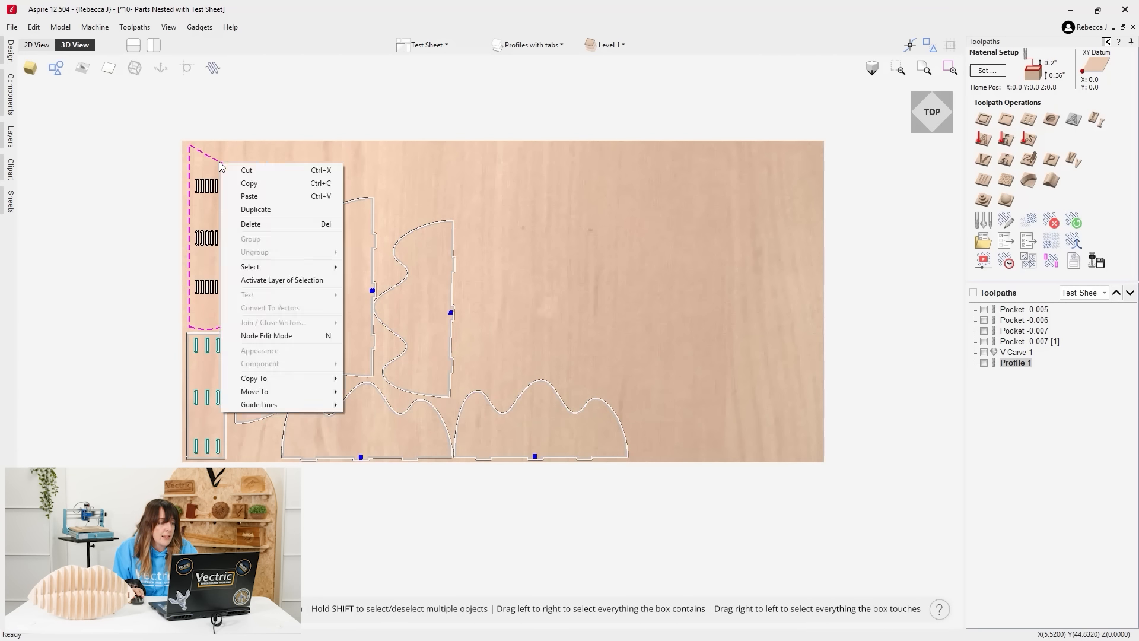
{"action": "mouse_move", "coordinate": [266, 379]}
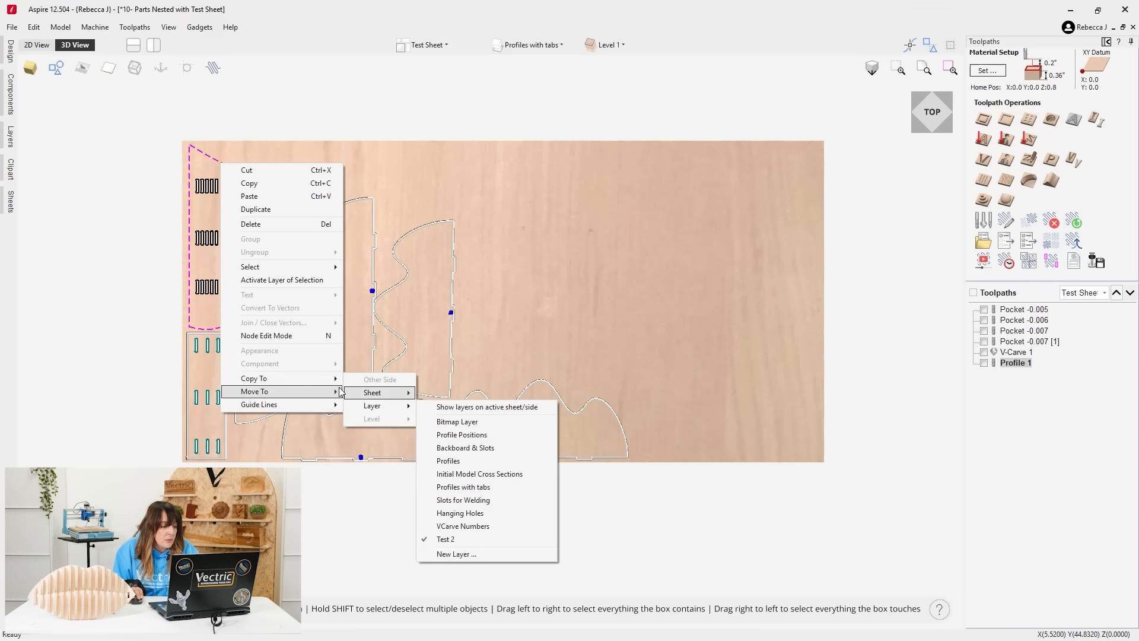
{"action": "mouse_move", "coordinate": [388, 421]}
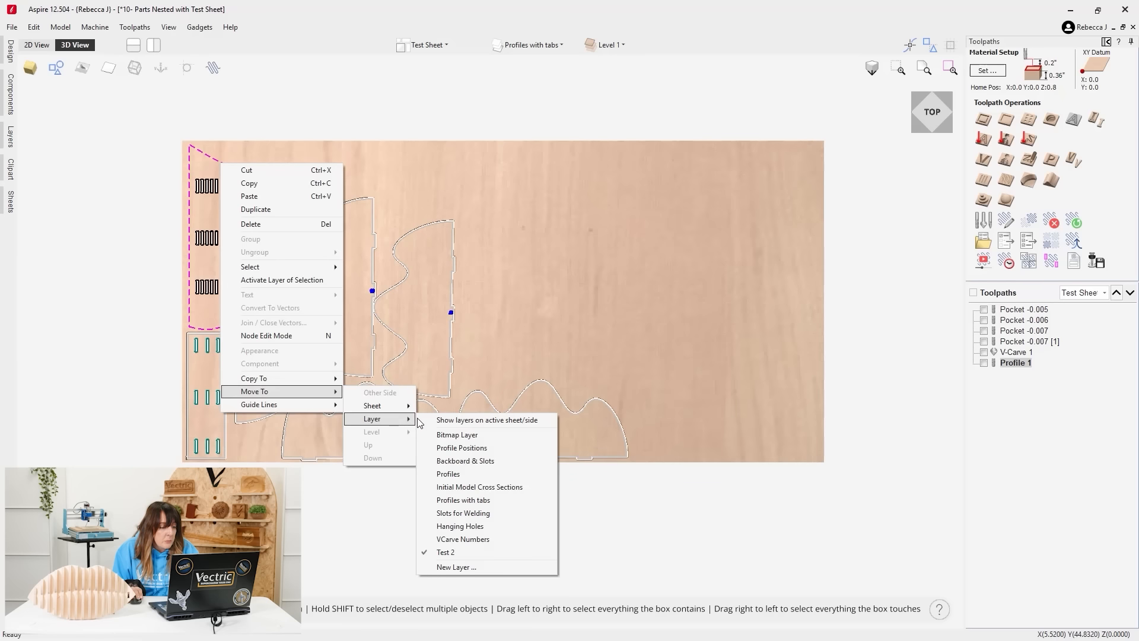
{"action": "left_click", "coordinate": [463, 500]}
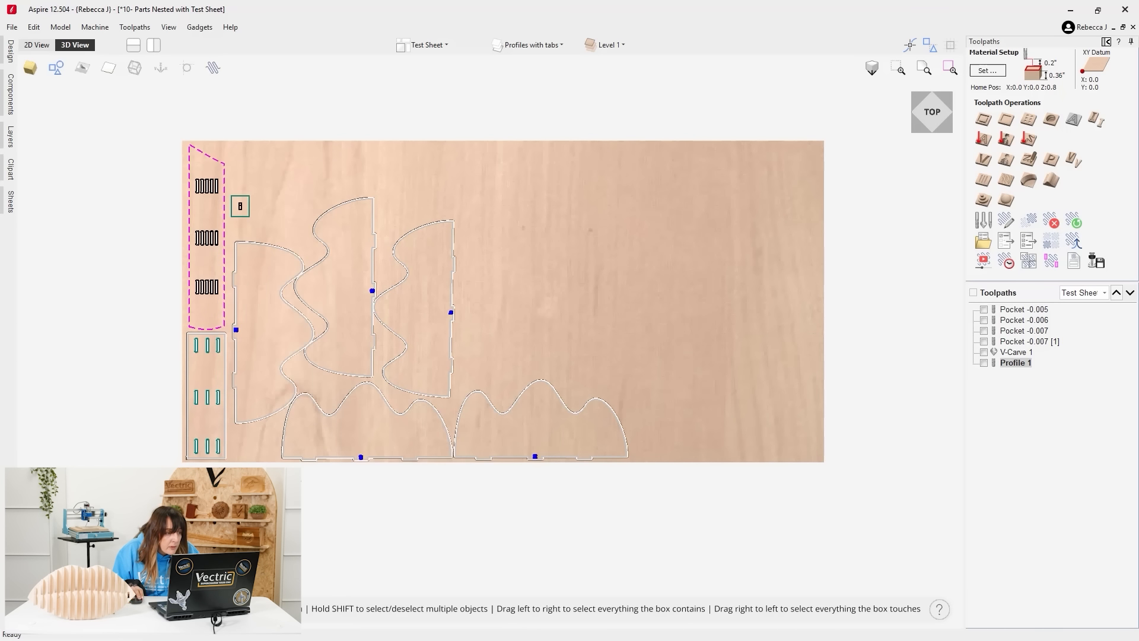
Move the small square outline around the hanging slot to the "Profiles with tabs" layer.
{"action": "left_click", "coordinate": [243, 216]}
{"action": "right_click", "coordinate": [243, 216]}
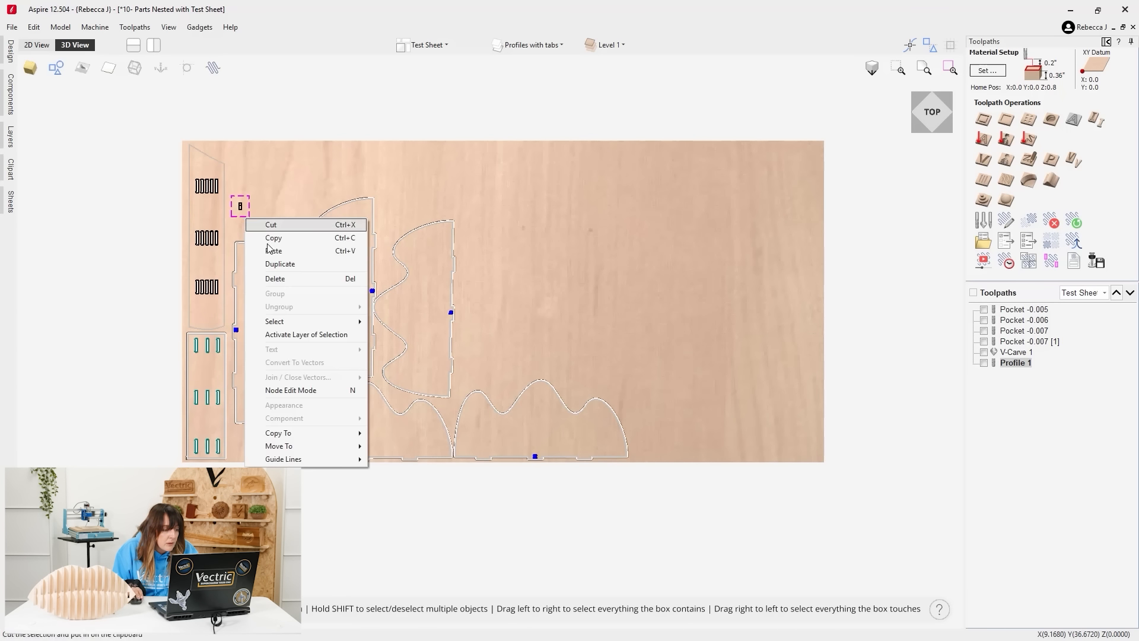
{"action": "mouse_move", "coordinate": [301, 445]}
{"action": "mouse_move", "coordinate": [420, 473]}
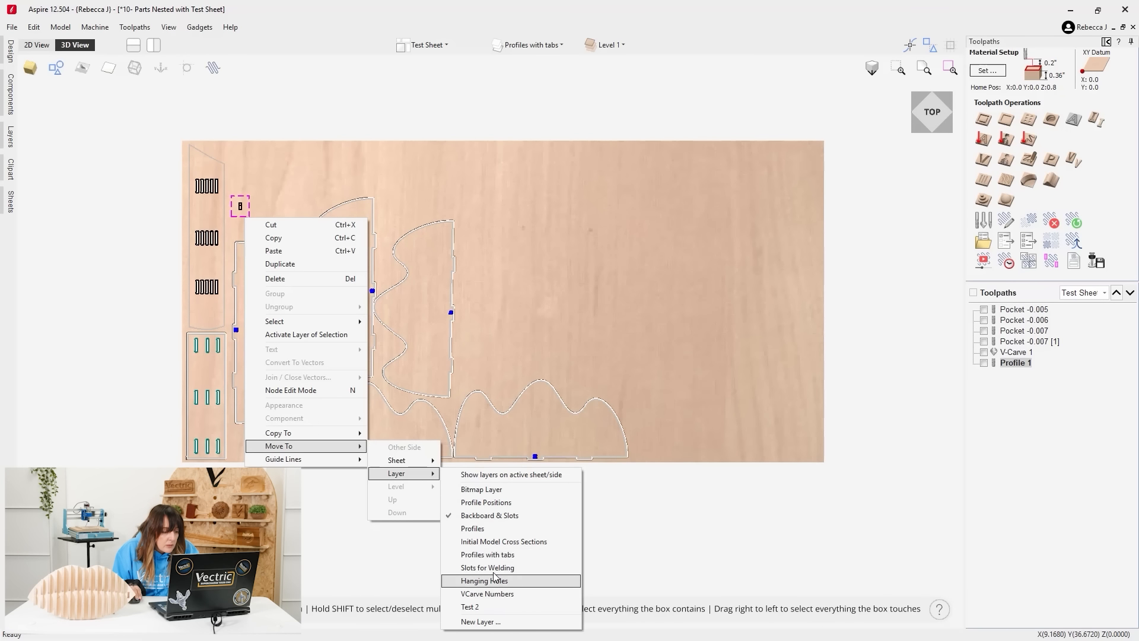
{"action": "left_click", "coordinate": [499, 555]}
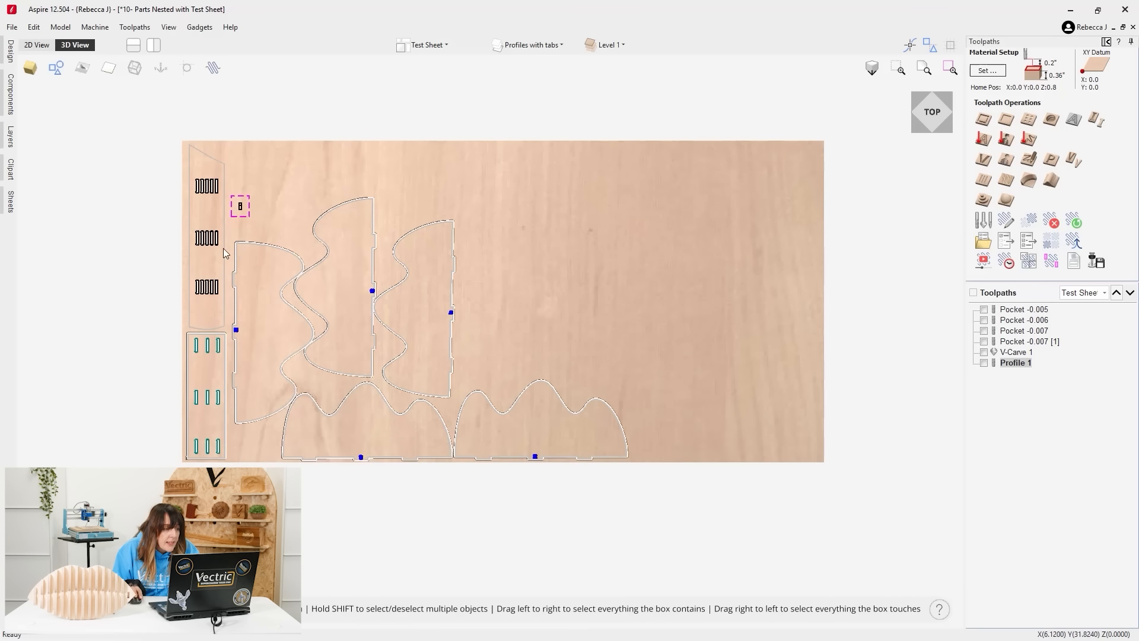
Start a pocket toolpath on the hanging slot's outer rectangle inside the small square, with a cut depth of 0.15 inches.
{"action": "scroll", "coordinate": [222, 211], "scroll_direction": "up", "scroll_amount": 5}
{"action": "left_click", "coordinate": [308, 148]}
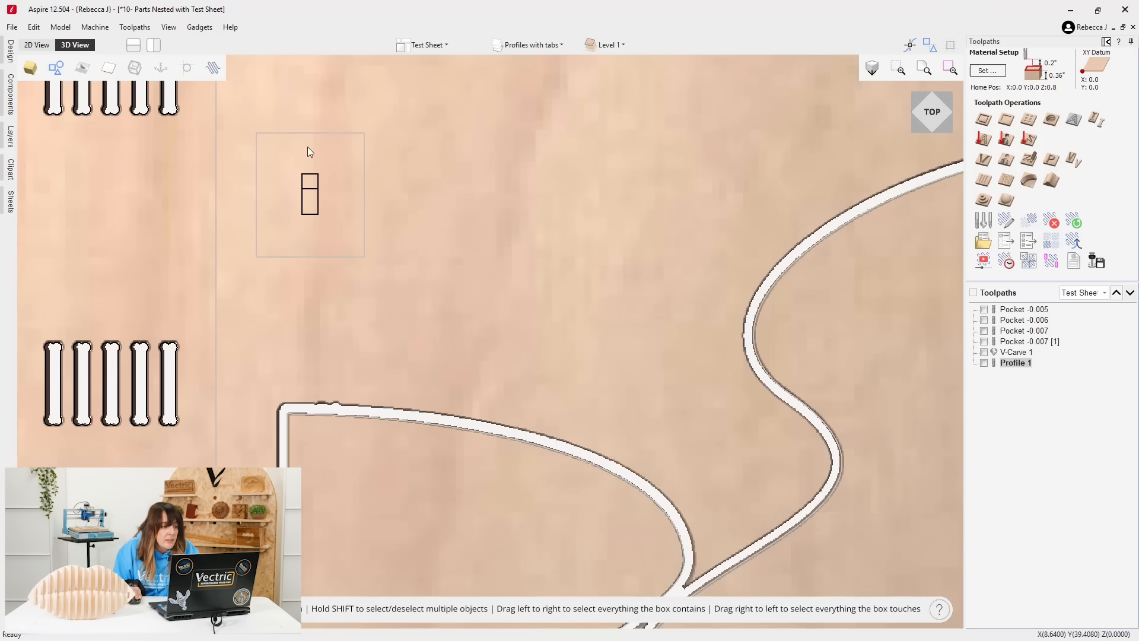
{"action": "left_click", "coordinate": [304, 212]}
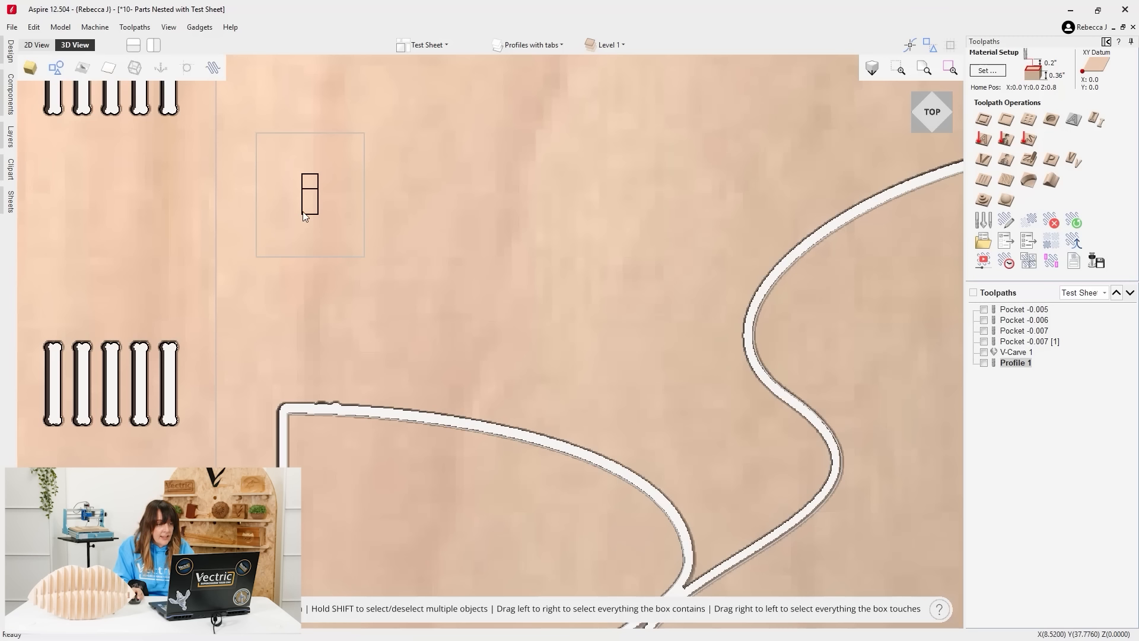
{"action": "left_click", "coordinate": [310, 174]}
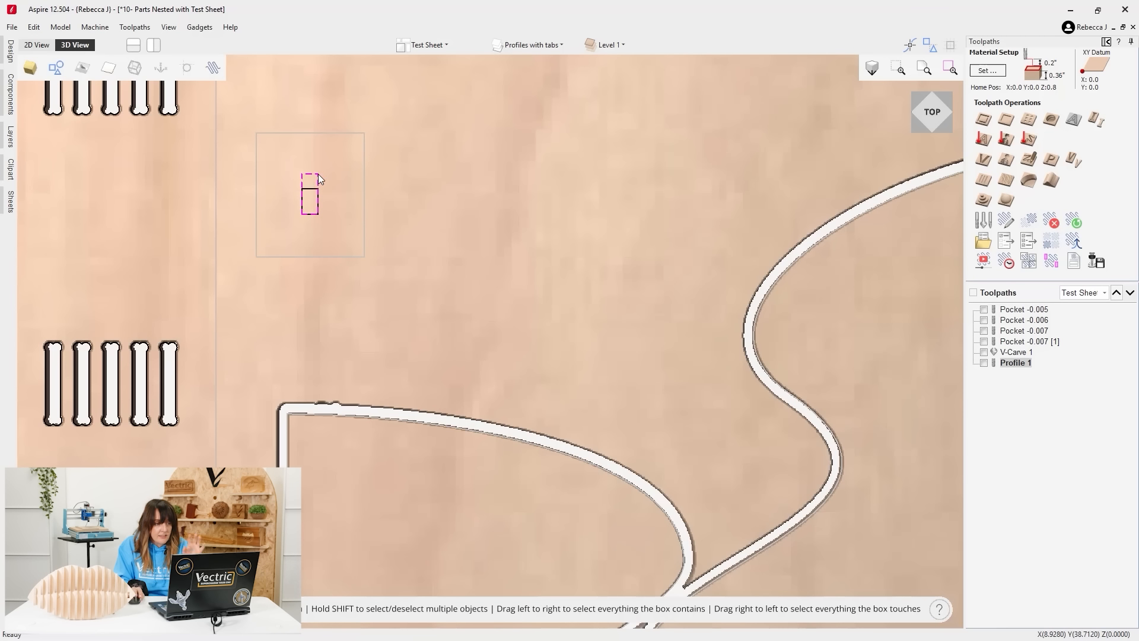
{"action": "left_click", "coordinate": [1007, 120]}
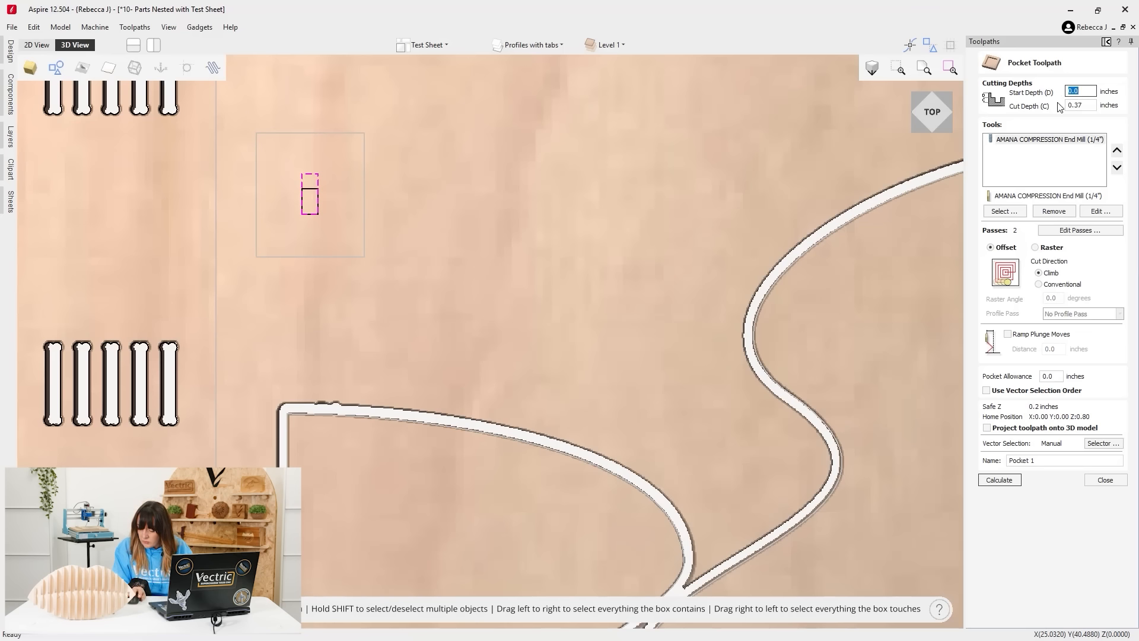
{"action": "left_click_drag", "start_coordinate": [1079, 103], "coordinate": [1092, 105]}
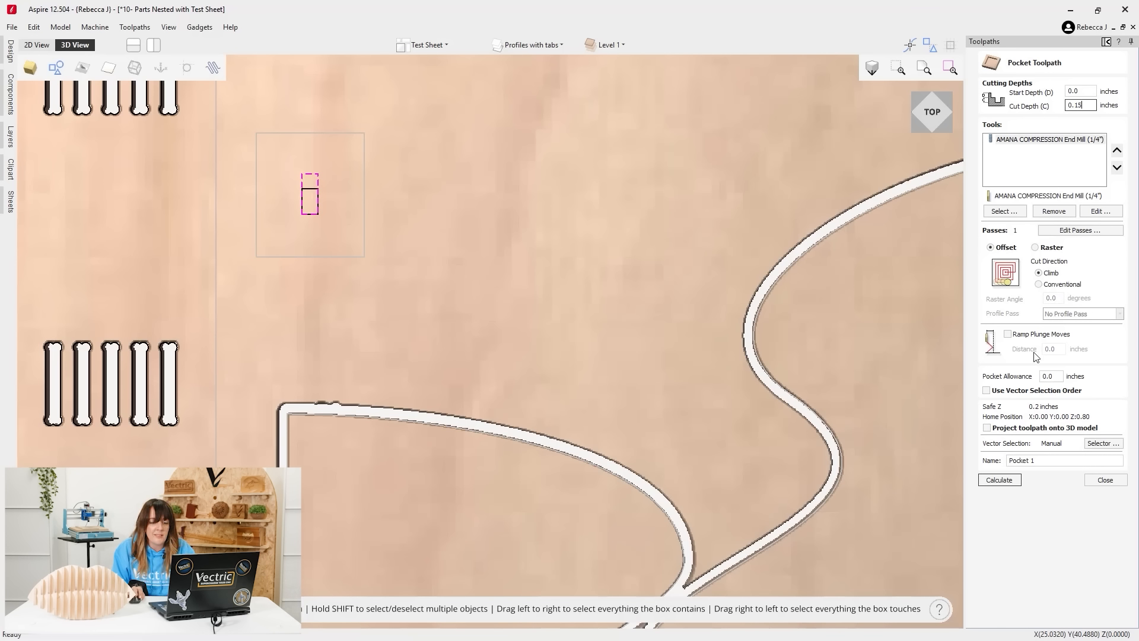
Name the pocket toolpath "Pocket Hangin Slot".
{"action": "left_click", "coordinate": [1005, 480]}
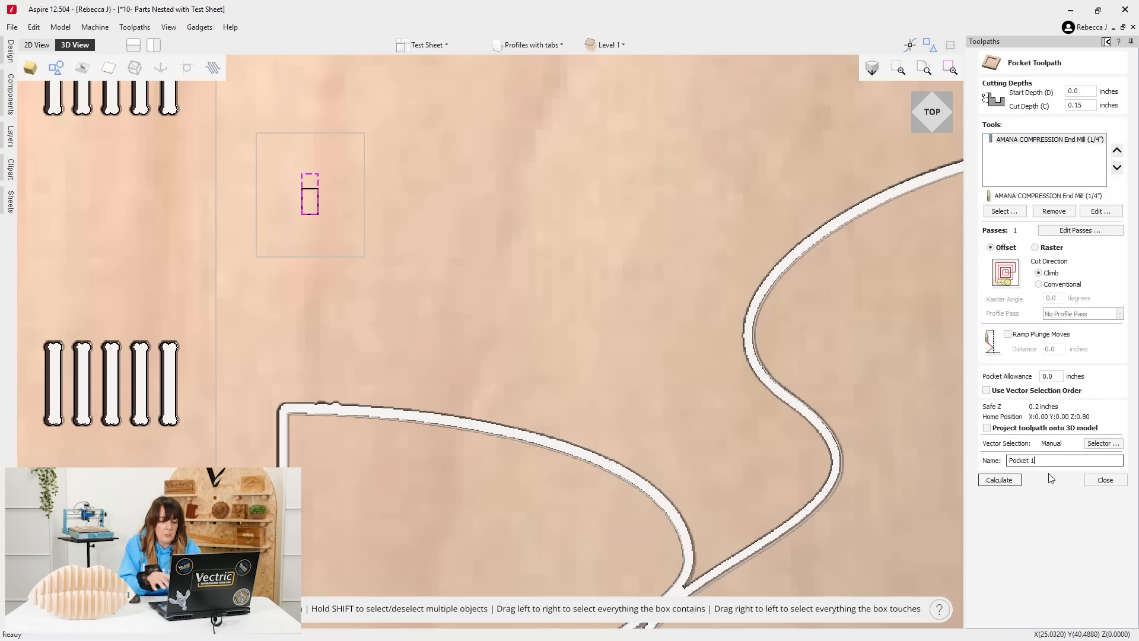
{"action": "type", "text": "Hangin "}
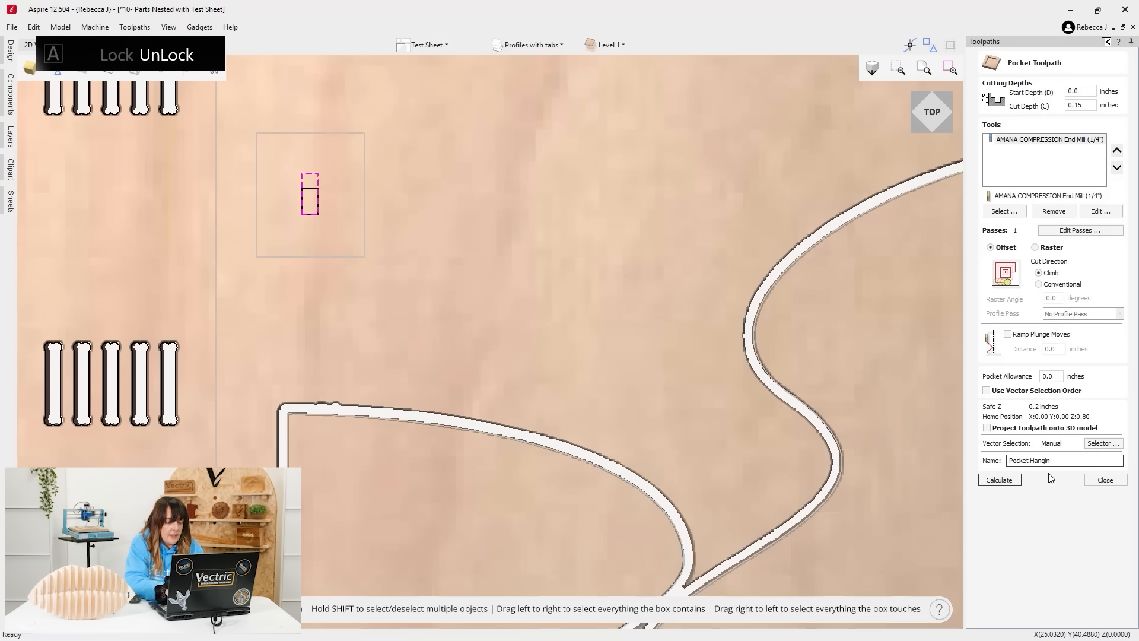
{"action": "type", "text": "Slot"}
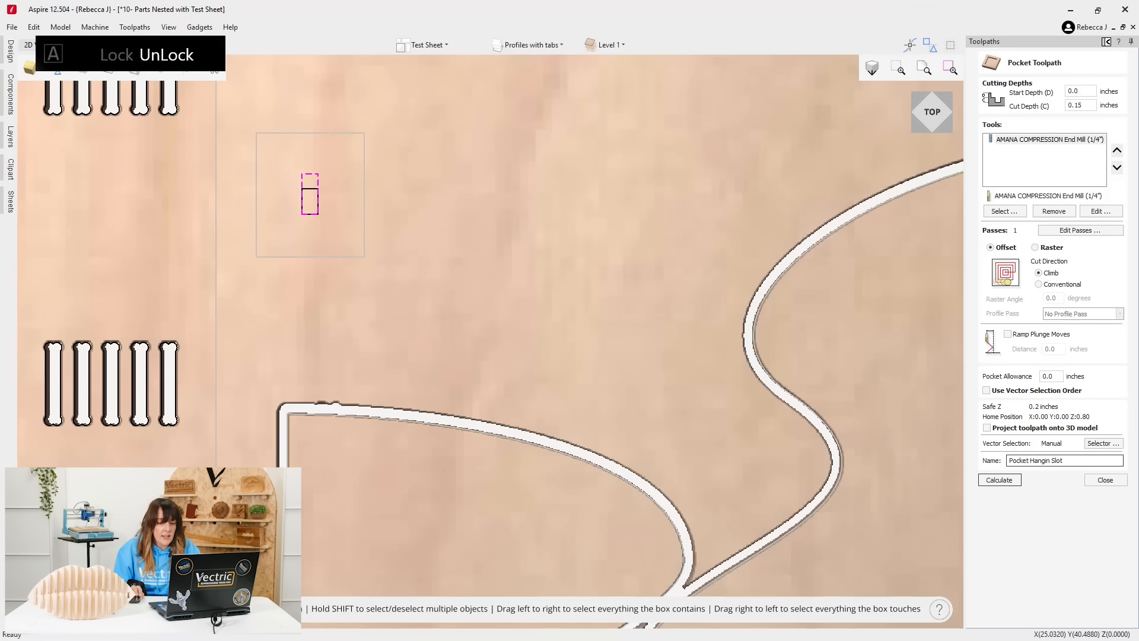
Calculate the Pocket Hangin Slot toolpath, preview its cut and show the vectors again.
{"action": "left_click", "coordinate": [1015, 484]}
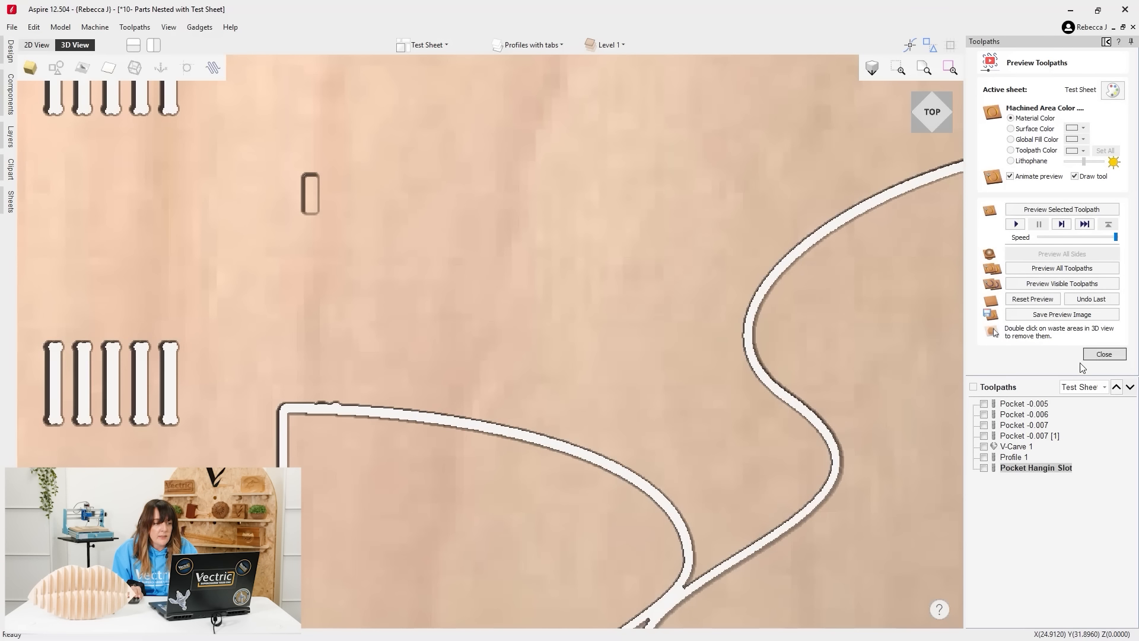
{"action": "left_click", "coordinate": [1103, 354]}
{"action": "left_click", "coordinate": [56, 68]}
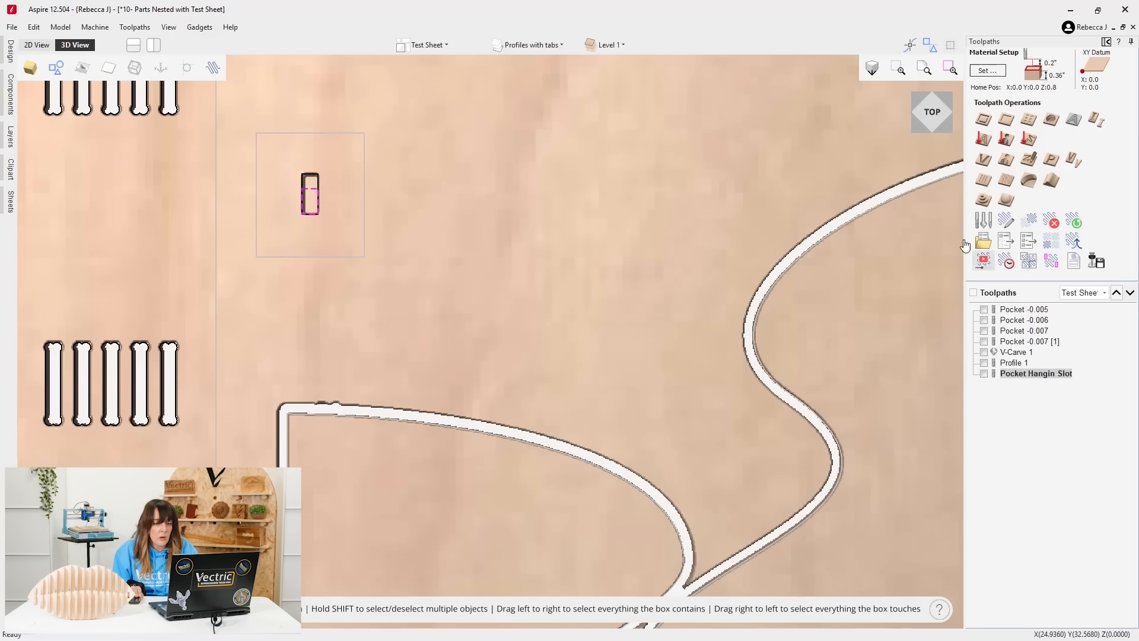
Set up a pocket toolpath on the hanging slot's lower rectangle with a 0.37 inch cut depth, named "Pocket Hanging Slot 2".
{"action": "left_click", "coordinate": [1006, 119]}
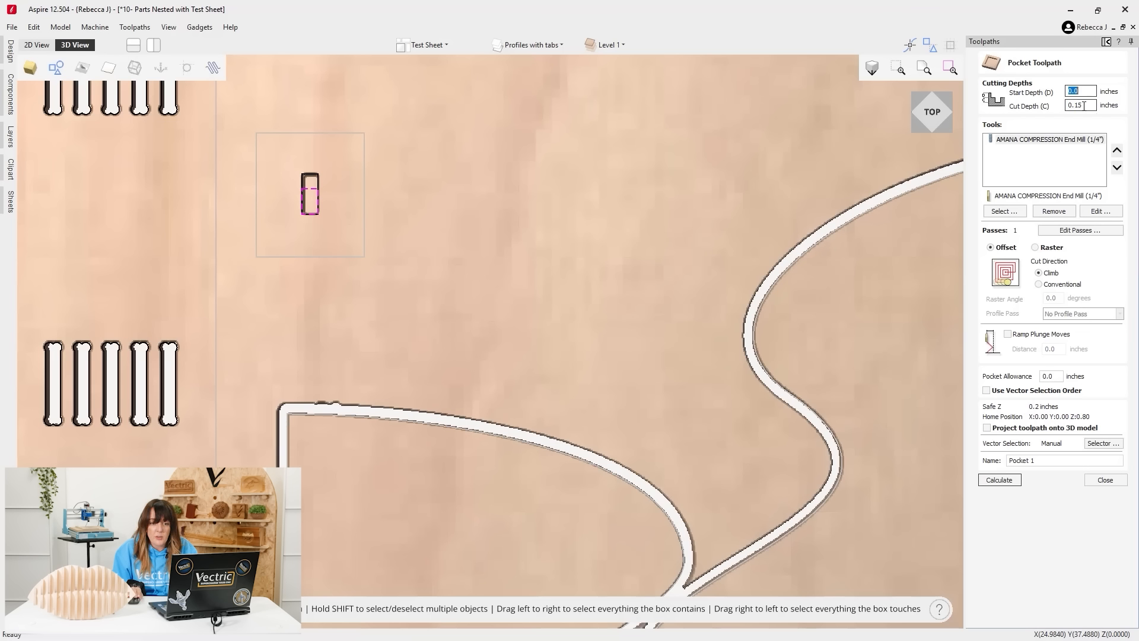
{"action": "key", "text": "Tab"}
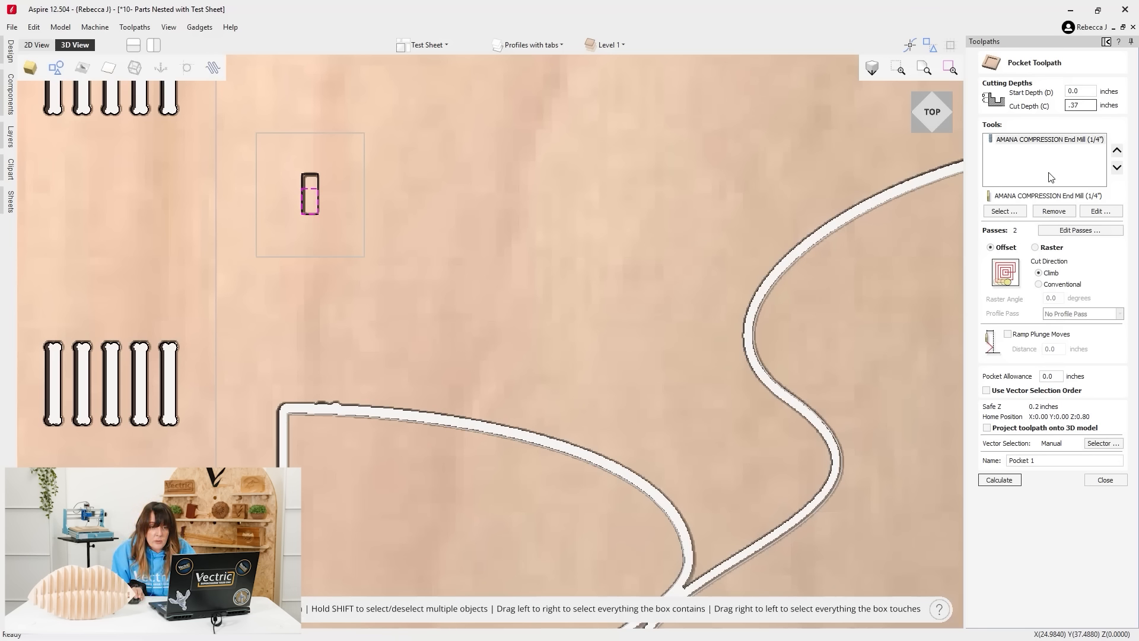
{"action": "left_click", "coordinate": [1038, 461]}
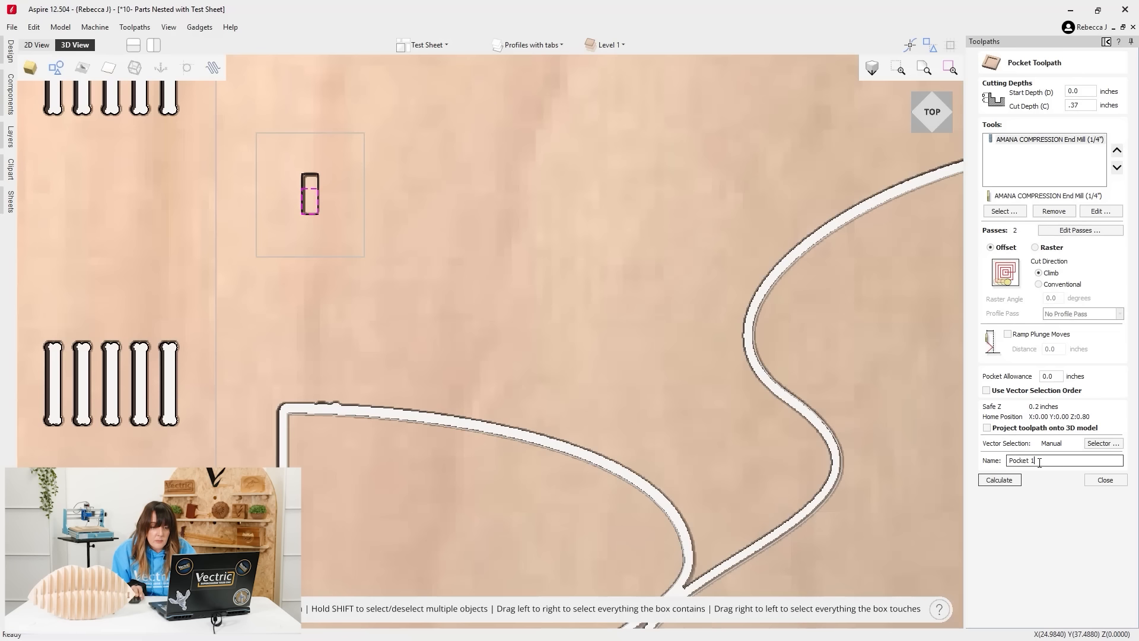
{"action": "key", "text": "BackSpace"}
{"action": "key", "text": "BackSpace"}
{"action": "key", "text": "Caps_Lock"}
{"action": "type", "text": "H"}
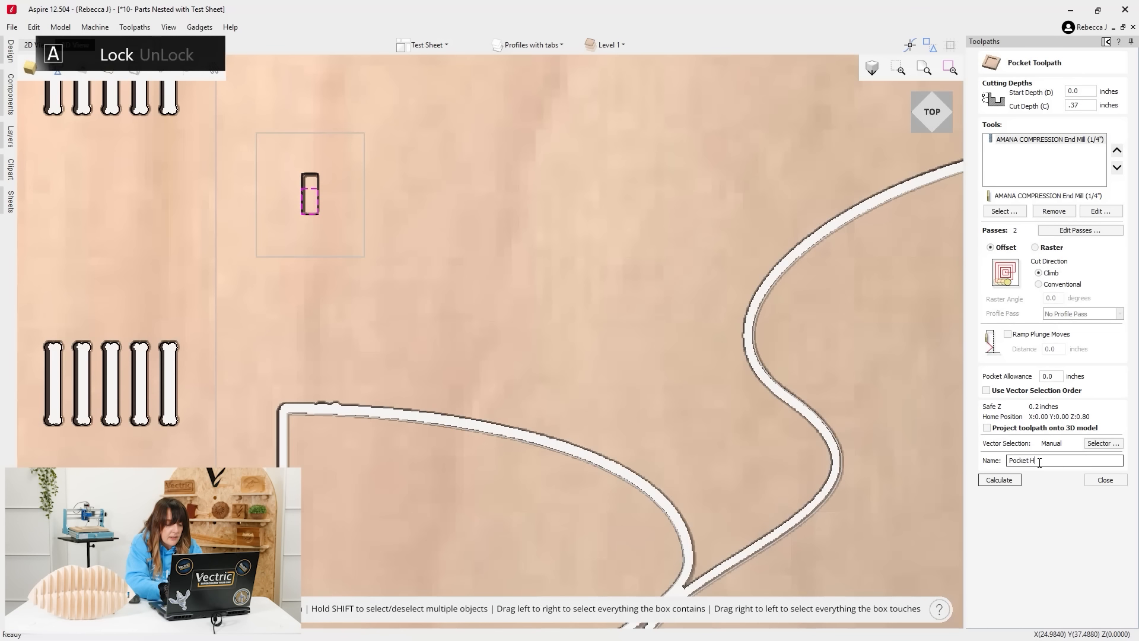
{"action": "key", "text": "Caps_Lock"}
{"action": "type", "text": "anging Slot 2"}
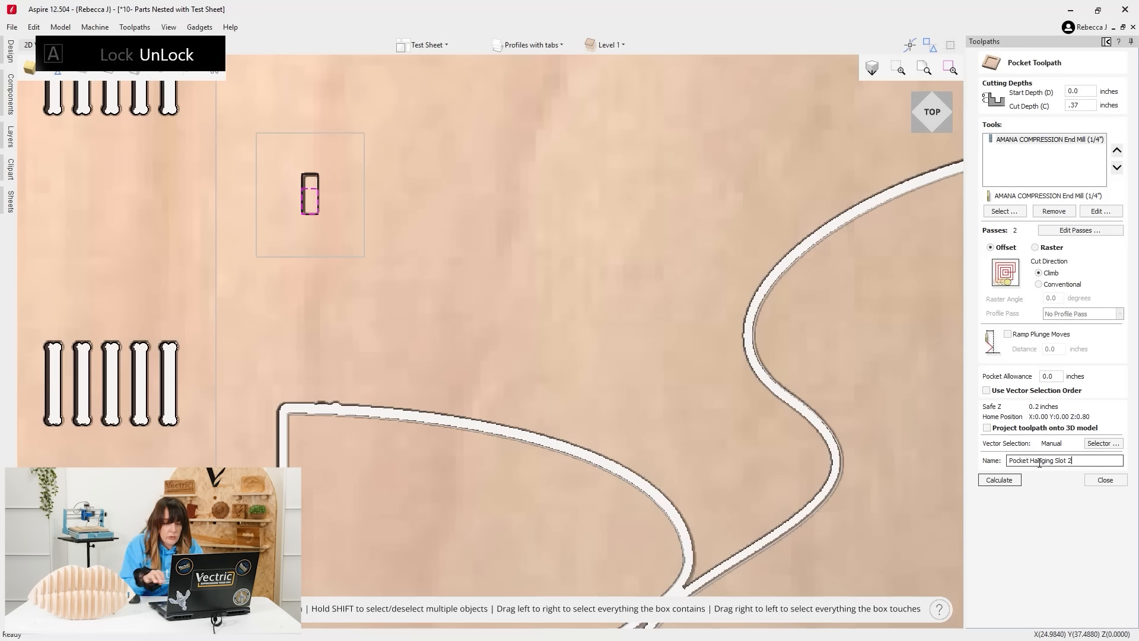
Calculate the Pocket Hanging Slot 2 toolpath, accepting the cut through the material, and preview it.
{"action": "left_click", "coordinate": [1000, 480]}
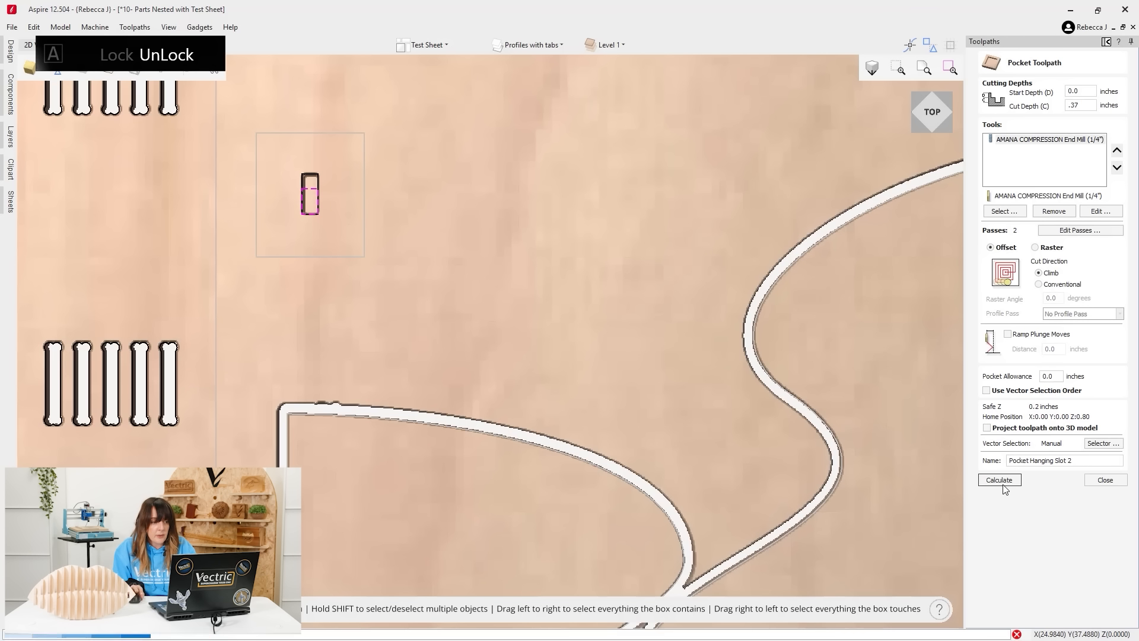
{"action": "left_click", "coordinate": [541, 387]}
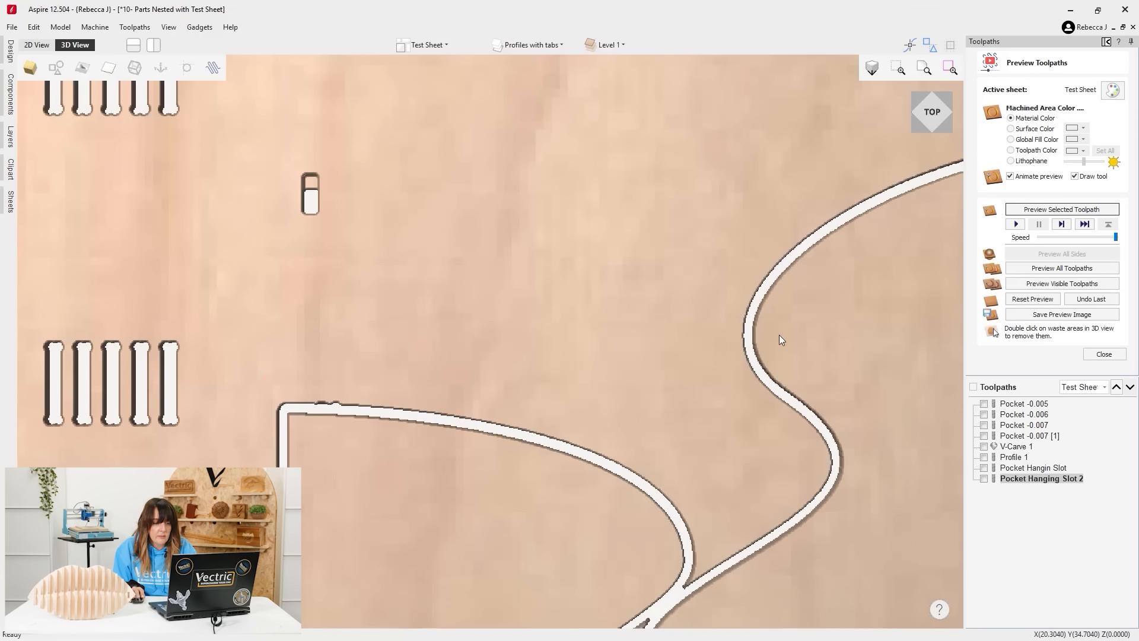
{"action": "scroll", "coordinate": [779, 338], "scroll_direction": "down", "scroll_amount": 10}
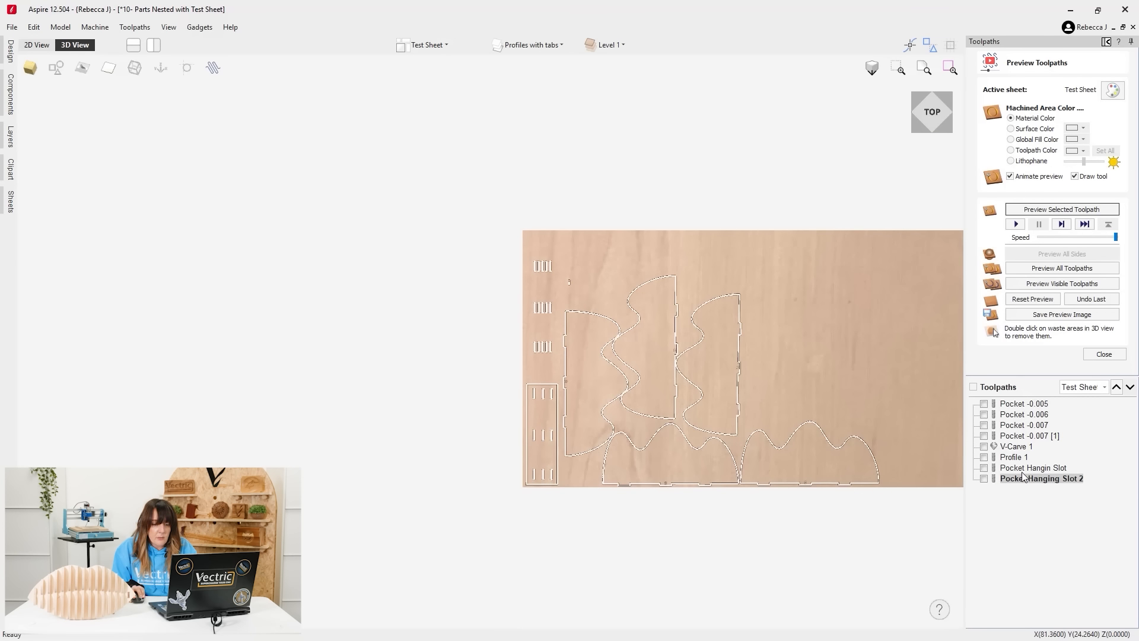
Recalculate the Profile 1 toolpath to include the added outlines, accepting the cut through the material, and preview it.
{"action": "double_click", "coordinate": [1014, 457]}
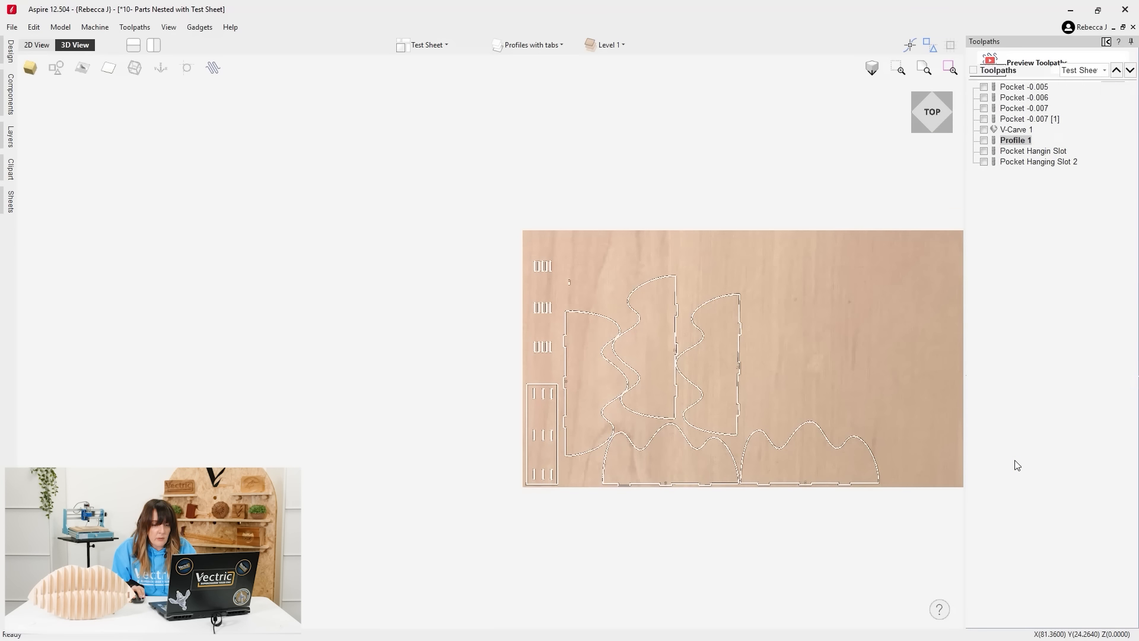
{"action": "left_click", "coordinate": [999, 599]}
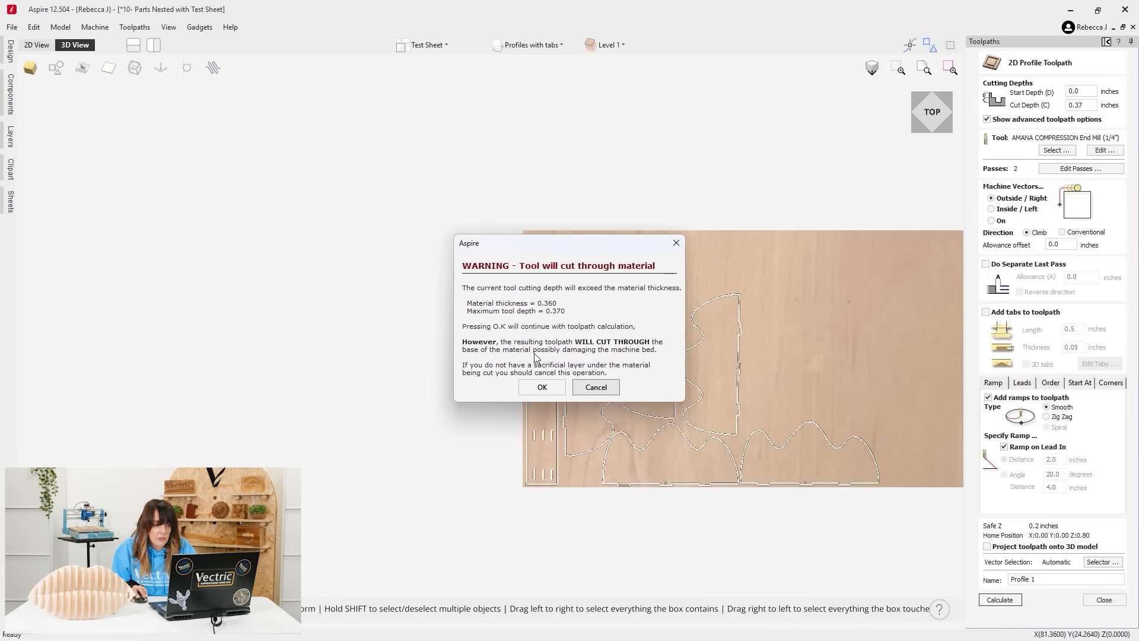
{"action": "left_click", "coordinate": [545, 389]}
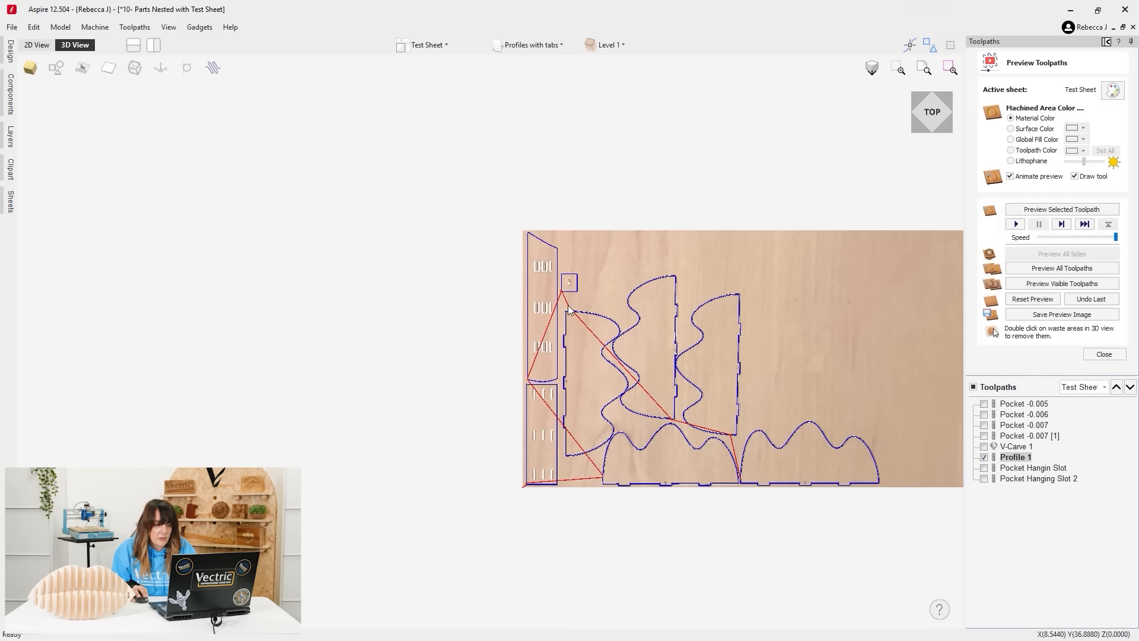
{"action": "scroll", "coordinate": [545, 218], "scroll_direction": "up", "scroll_amount": 3}
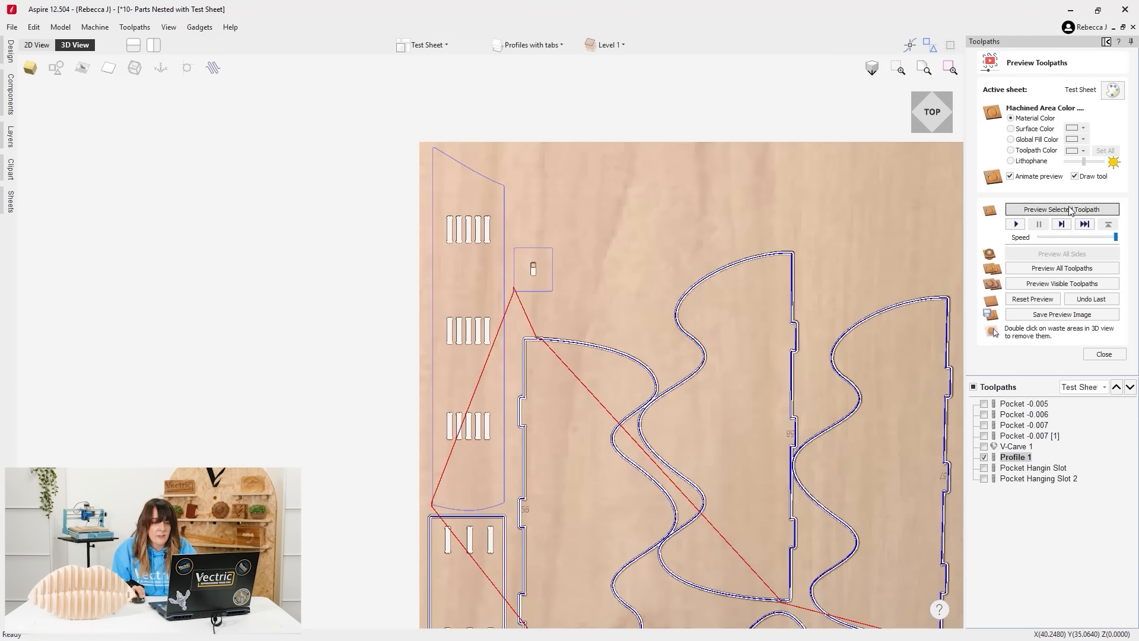
{"action": "scroll", "coordinate": [203, 204], "scroll_direction": "down", "scroll_amount": 3}
{"action": "scroll", "coordinate": [269, 162], "scroll_direction": "up", "scroll_amount": 3}
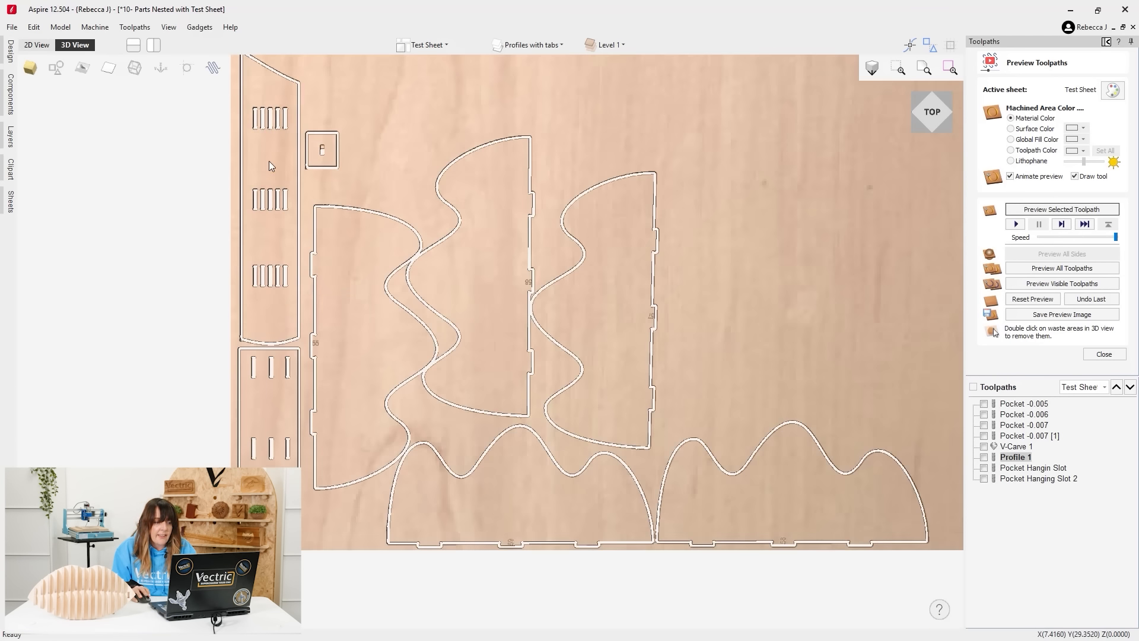
{"action": "scroll", "coordinate": [300, 216], "scroll_direction": "down", "scroll_amount": 4}
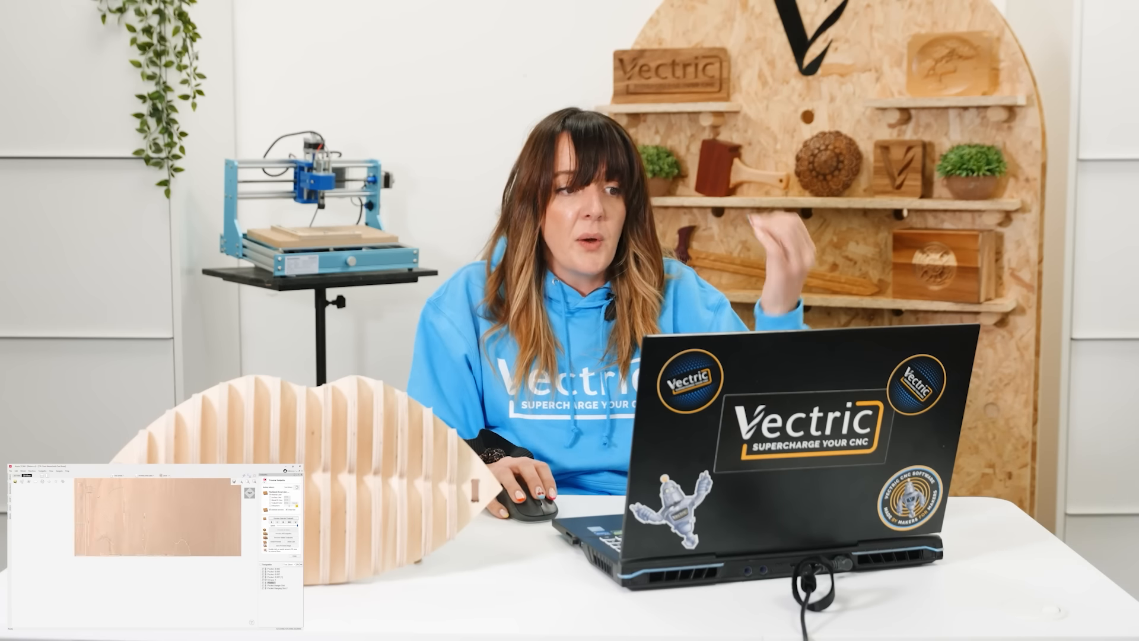
{"action": "scroll", "coordinate": [96, 493], "scroll_direction": "down", "scroll_amount": 3}
{"action": "scroll", "coordinate": [98, 482], "scroll_direction": "up", "scroll_amount": 4}
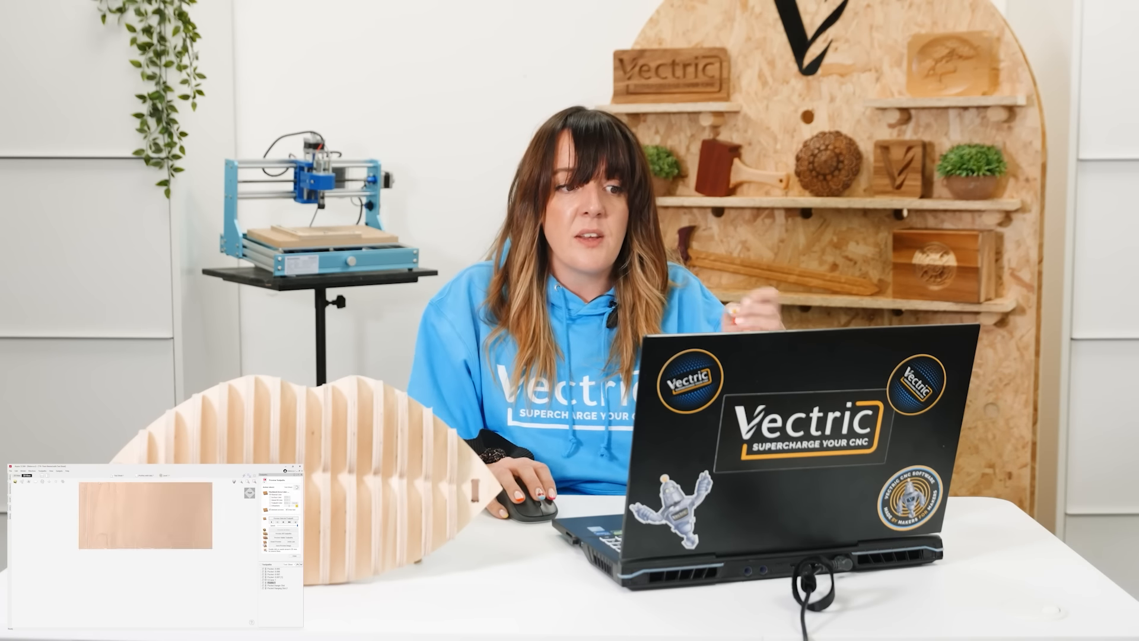
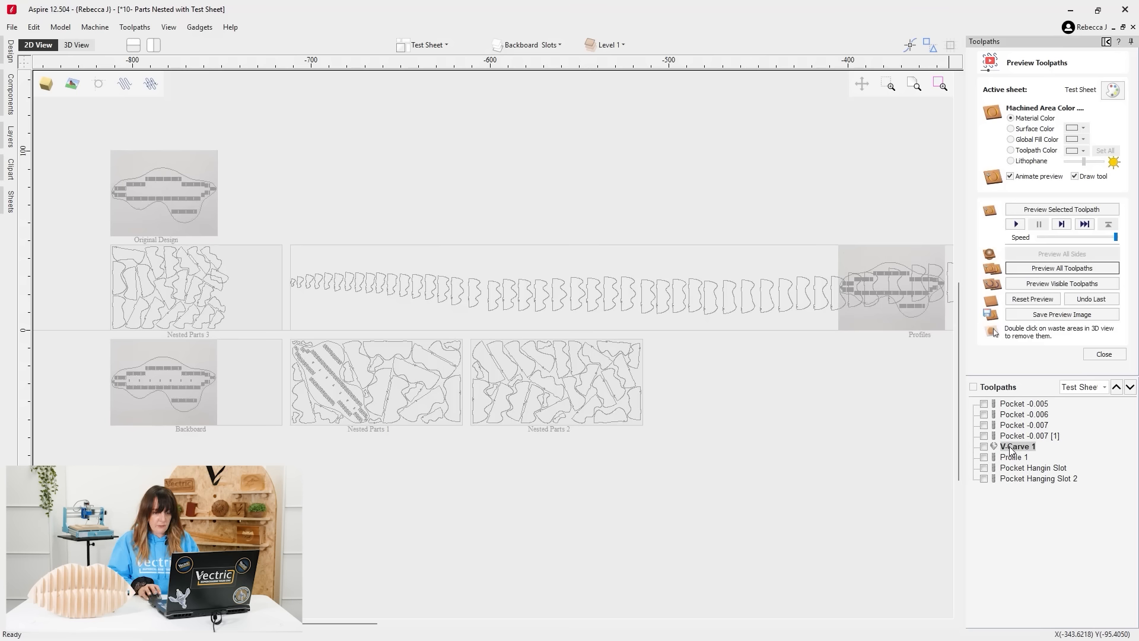
Copy the V-Carve 1 toolpath to the Nested Parts 1, Nested Parts 2 and Nested Parts 3 sheets.
{"action": "right_click", "coordinate": [1025, 449]}
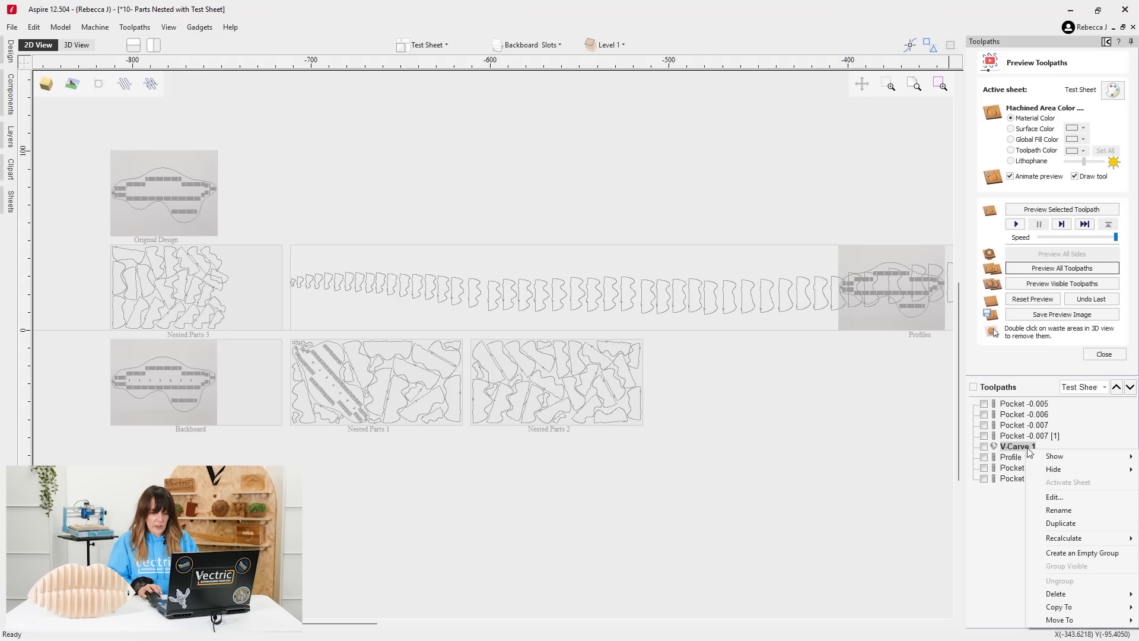
{"action": "mouse_move", "coordinate": [1062, 606]}
{"action": "mouse_move", "coordinate": [1005, 622]}
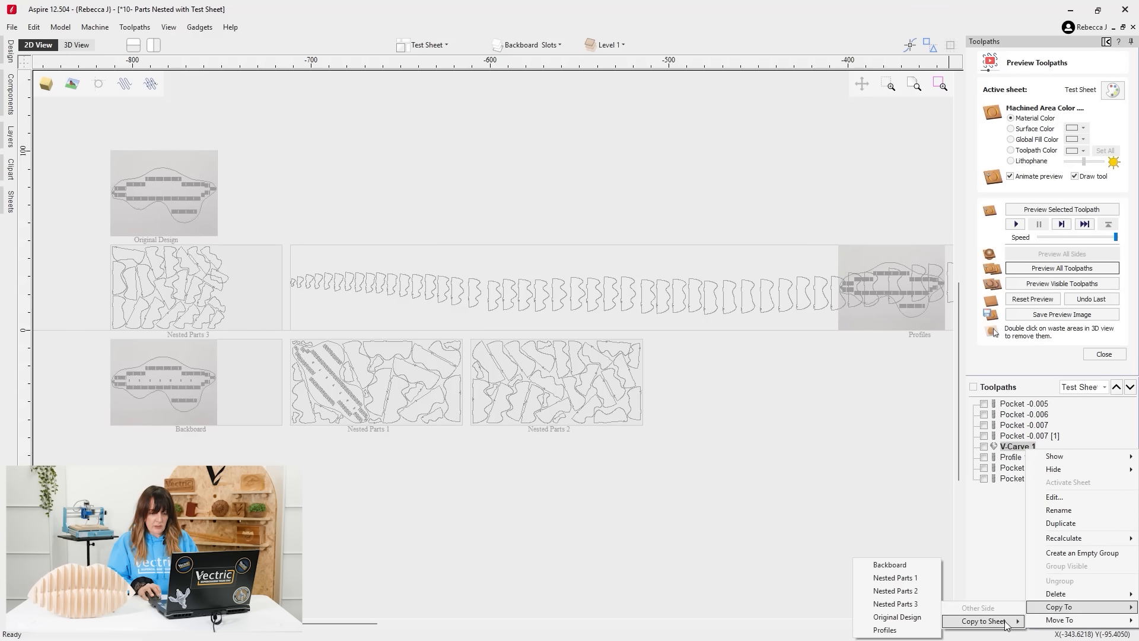
{"action": "left_click", "coordinate": [894, 577]}
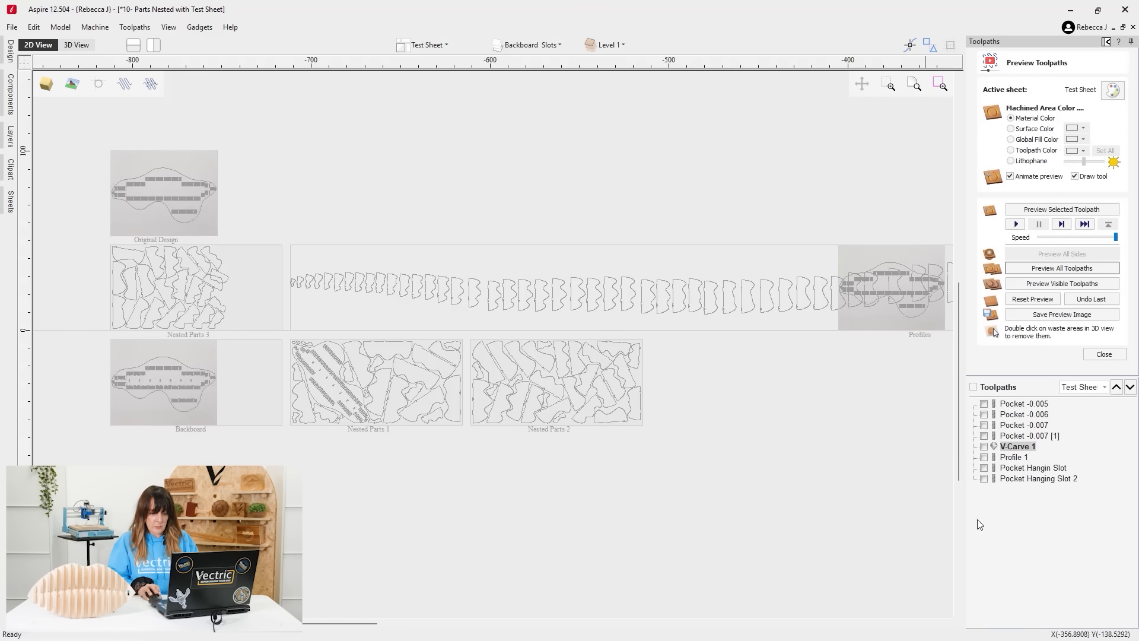
{"action": "right_click", "coordinate": [1013, 451]}
{"action": "mouse_move", "coordinate": [1049, 610]}
{"action": "mouse_move", "coordinate": [997, 624]}
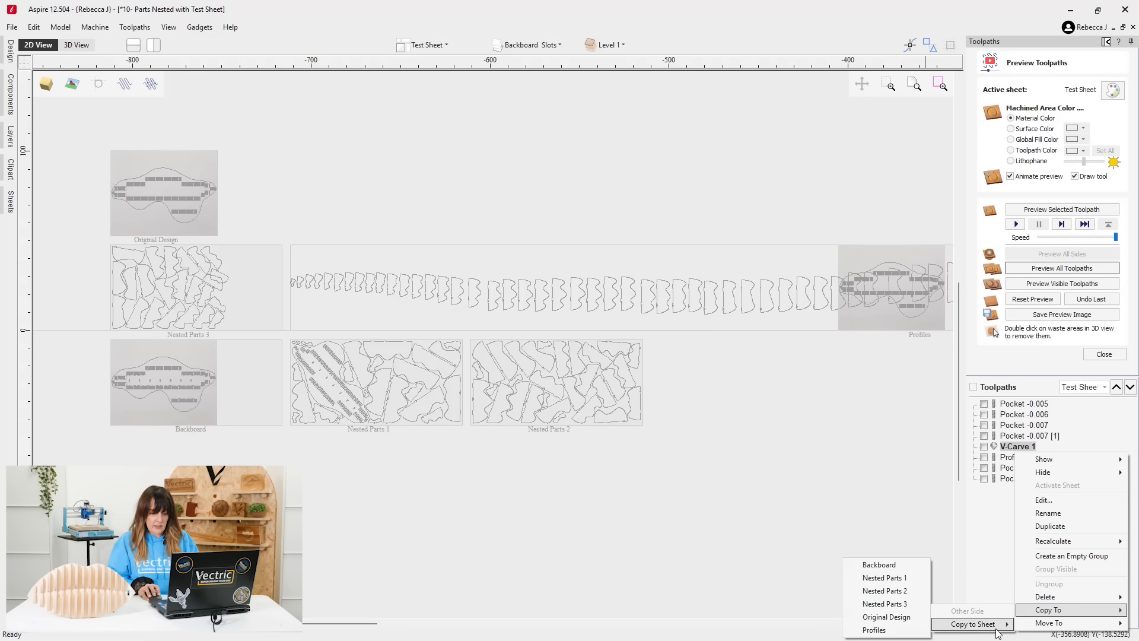
{"action": "left_click", "coordinate": [884, 590]}
{"action": "right_click", "coordinate": [1028, 452]}
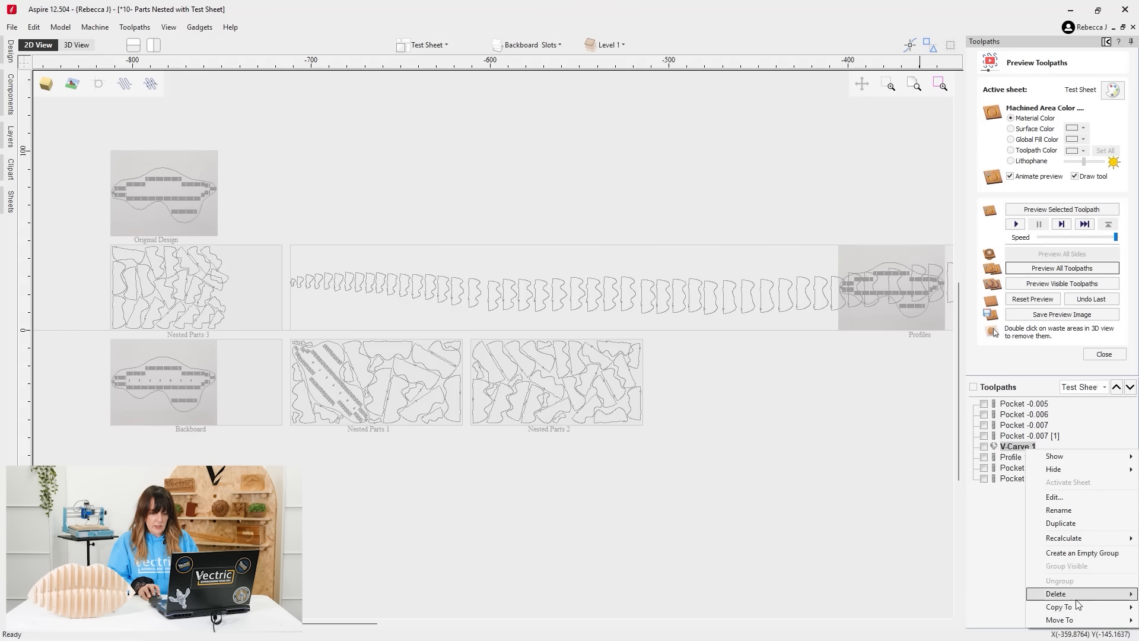
{"action": "mouse_move", "coordinate": [1059, 607]}
{"action": "mouse_move", "coordinate": [962, 621]}
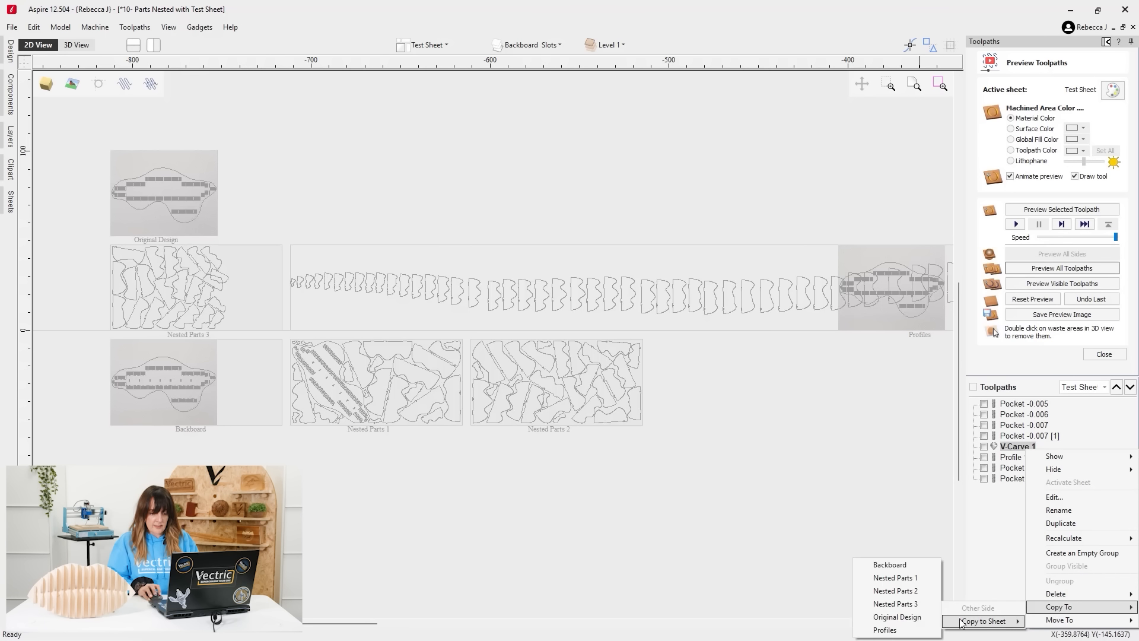
{"action": "left_click", "coordinate": [918, 606]}
Copy the Profile 1 toolpath to the Nested Parts 1, Nested Parts 2 and Nested Parts 3 sheets.
{"action": "left_click", "coordinate": [1025, 460]}
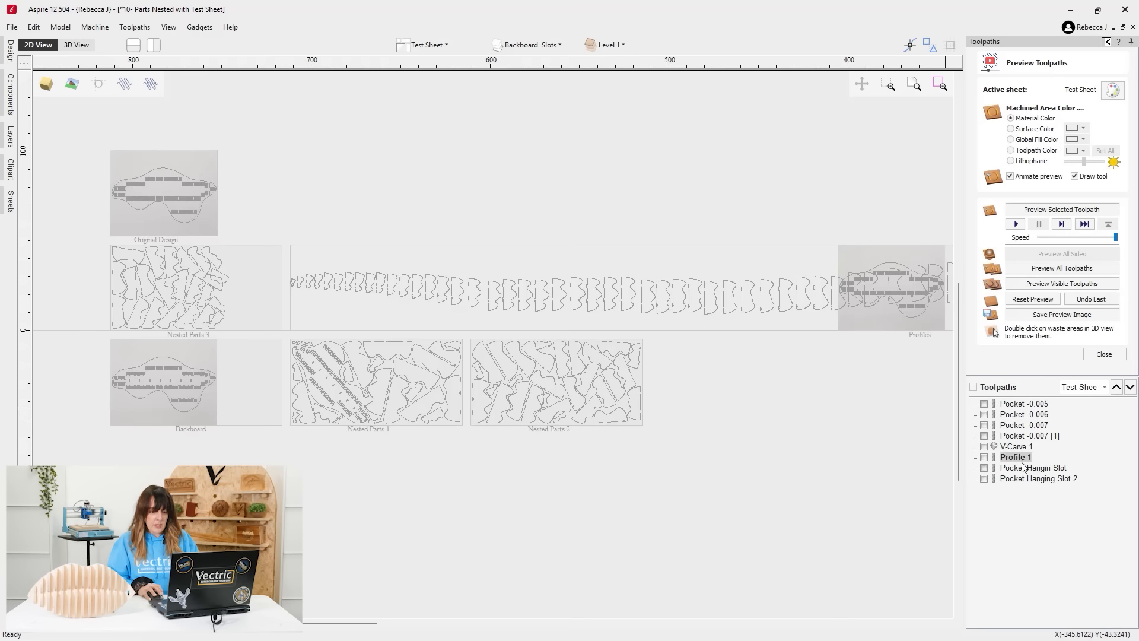
{"action": "right_click", "coordinate": [1017, 463]}
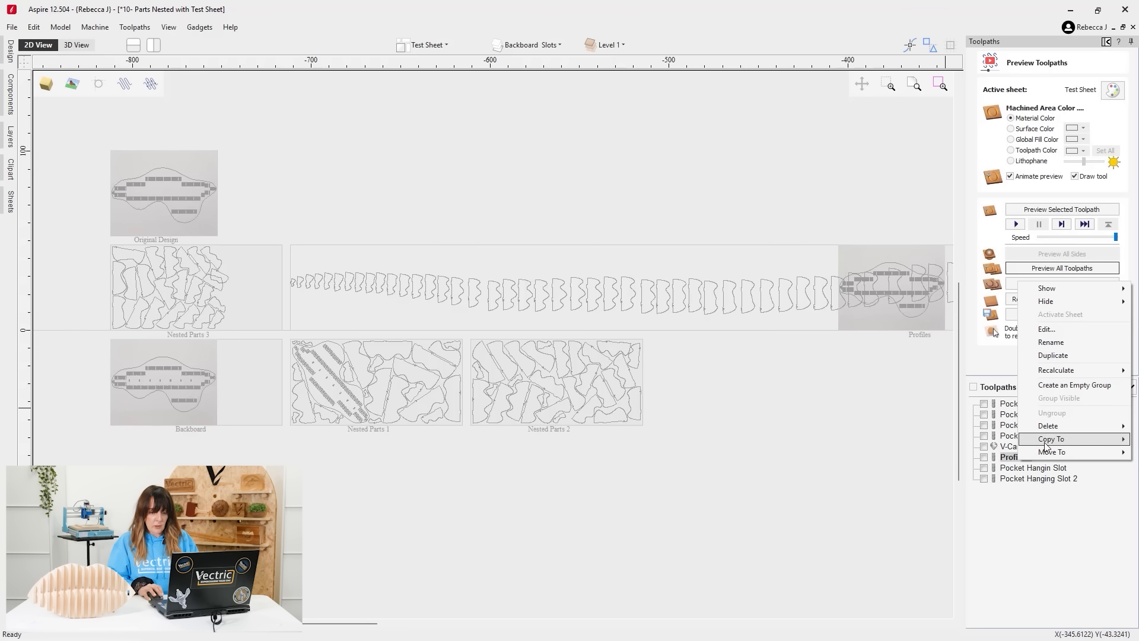
{"action": "mouse_move", "coordinate": [1051, 439]}
{"action": "mouse_move", "coordinate": [988, 457]}
{"action": "left_click", "coordinate": [917, 468]}
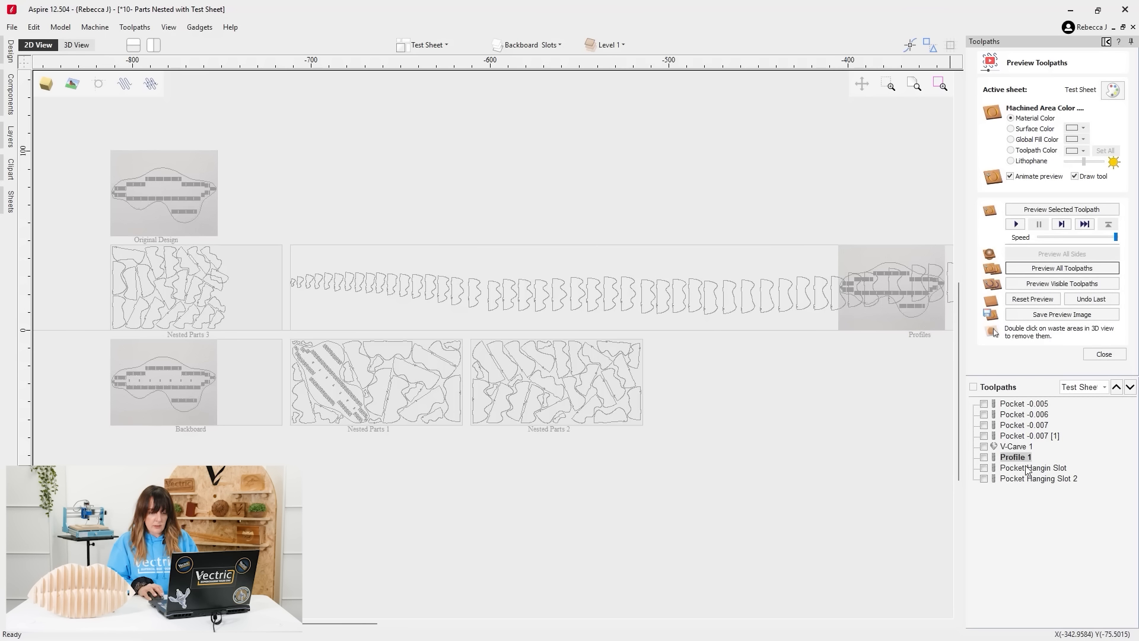
{"action": "right_click", "coordinate": [1031, 460]}
{"action": "mouse_move", "coordinate": [1056, 616]}
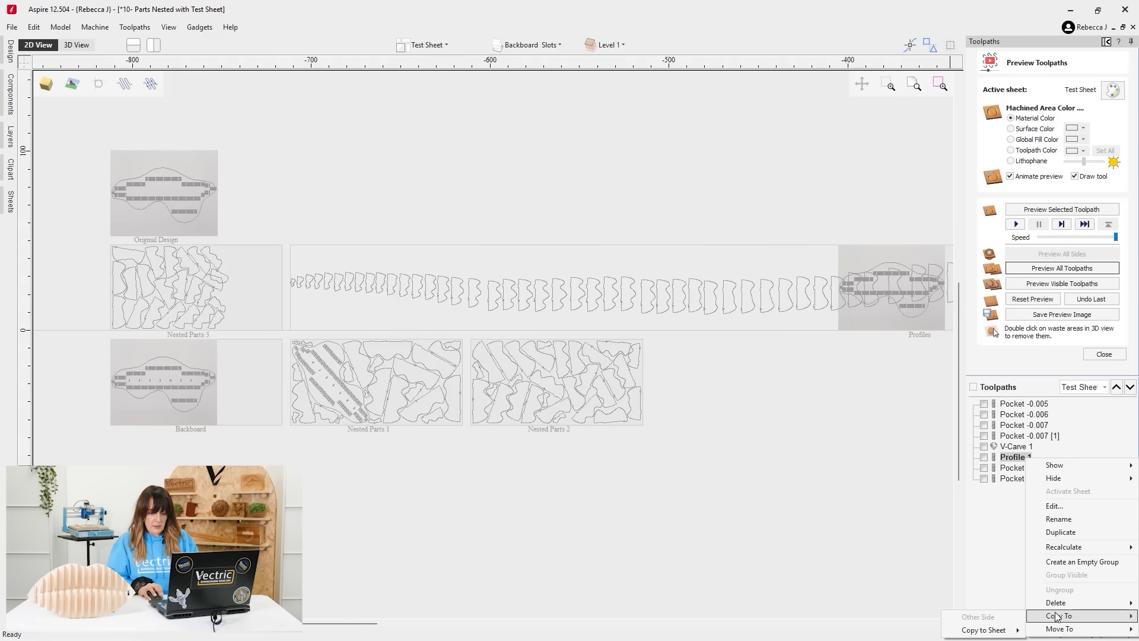
{"action": "mouse_move", "coordinate": [1006, 631]}
{"action": "left_click", "coordinate": [895, 589]}
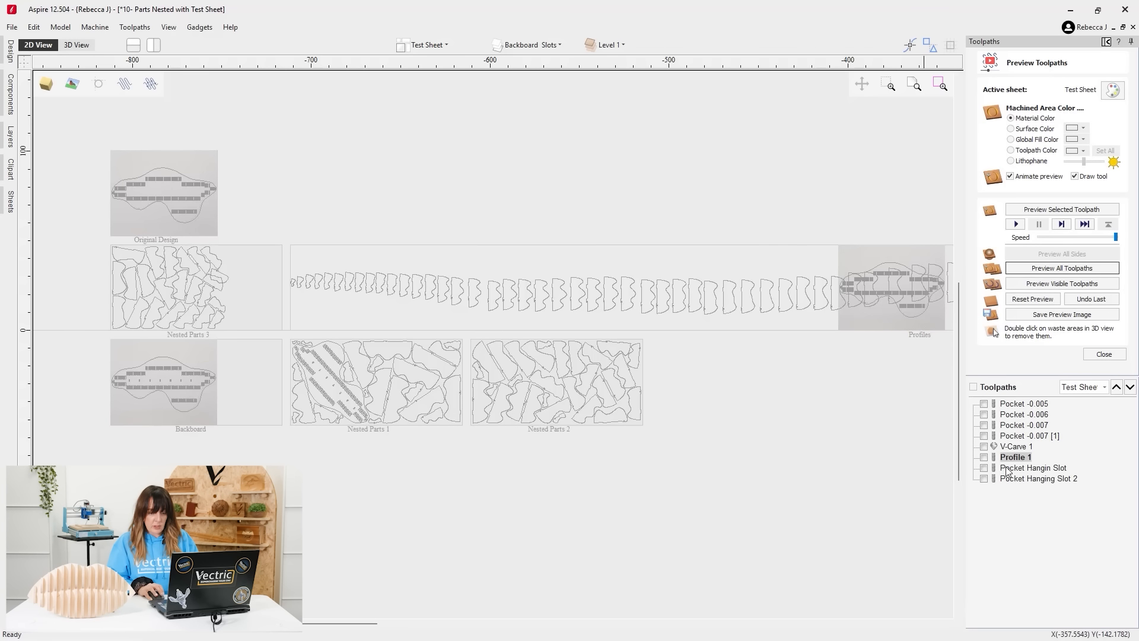
{"action": "right_click", "coordinate": [1015, 463]}
{"action": "mouse_move", "coordinate": [1056, 439]}
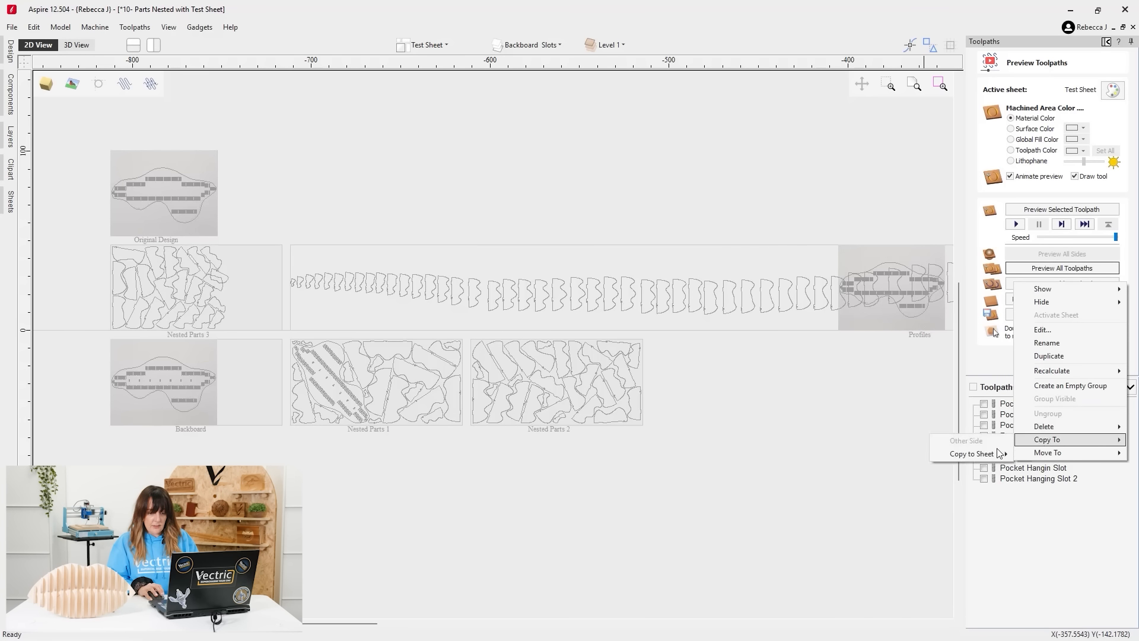
{"action": "mouse_move", "coordinate": [994, 455]}
{"action": "left_click", "coordinate": [902, 494]}
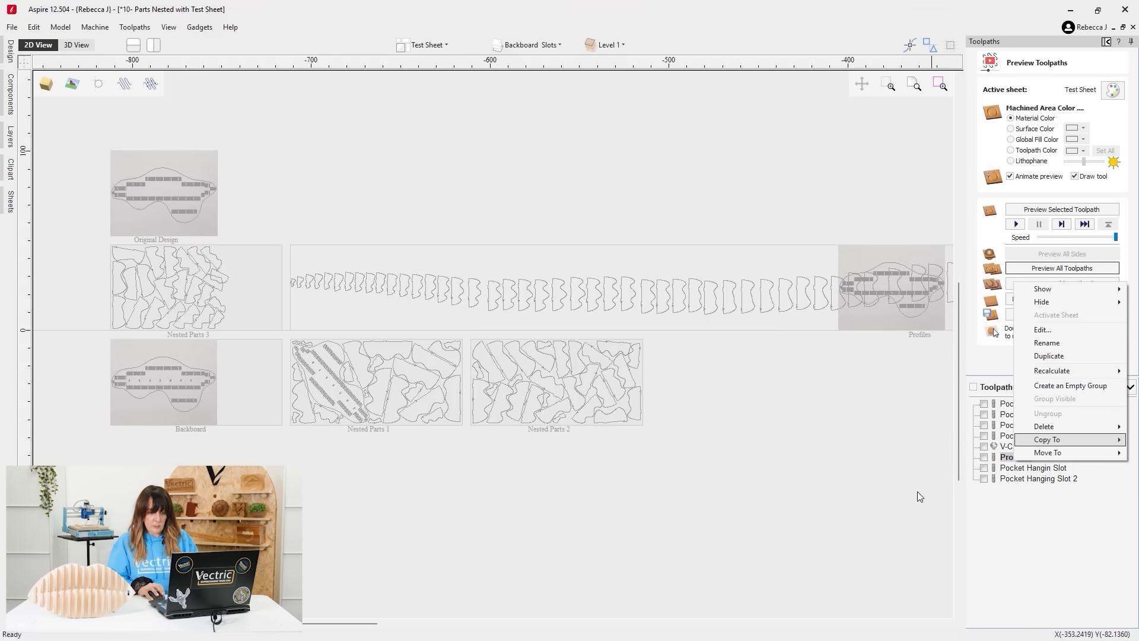
Copy the Pocket Hangin Slot toolpath to the Nested Parts 1 sheet.
{"action": "left_click", "coordinate": [1042, 469]}
{"action": "right_click", "coordinate": [1043, 468]}
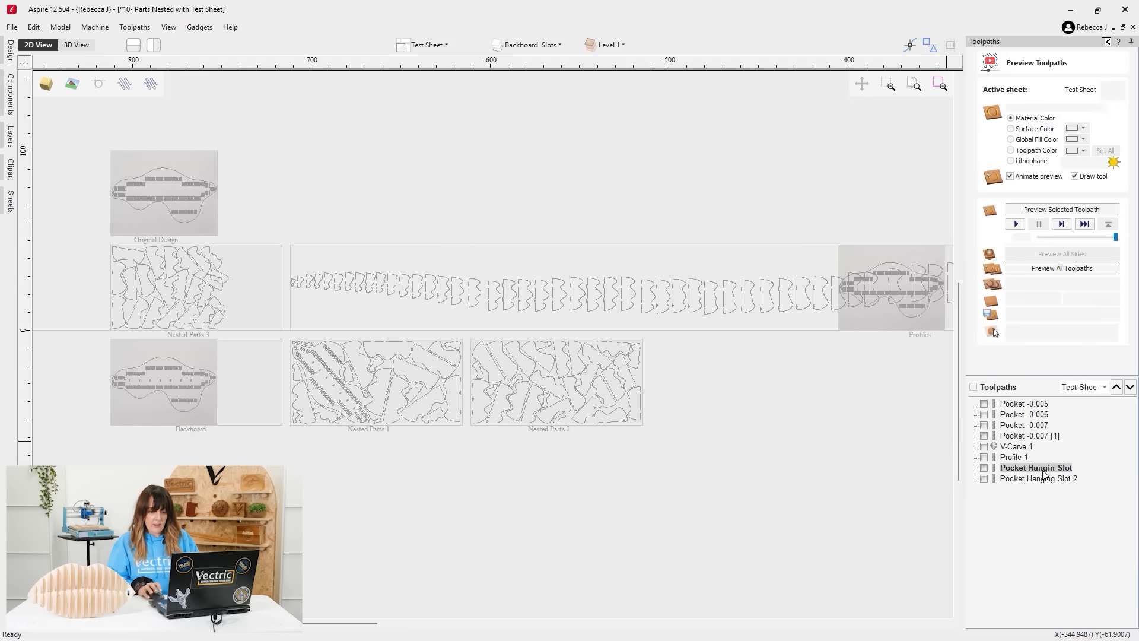
{"action": "mouse_move", "coordinate": [1062, 451]}
{"action": "mouse_move", "coordinate": [1018, 467]}
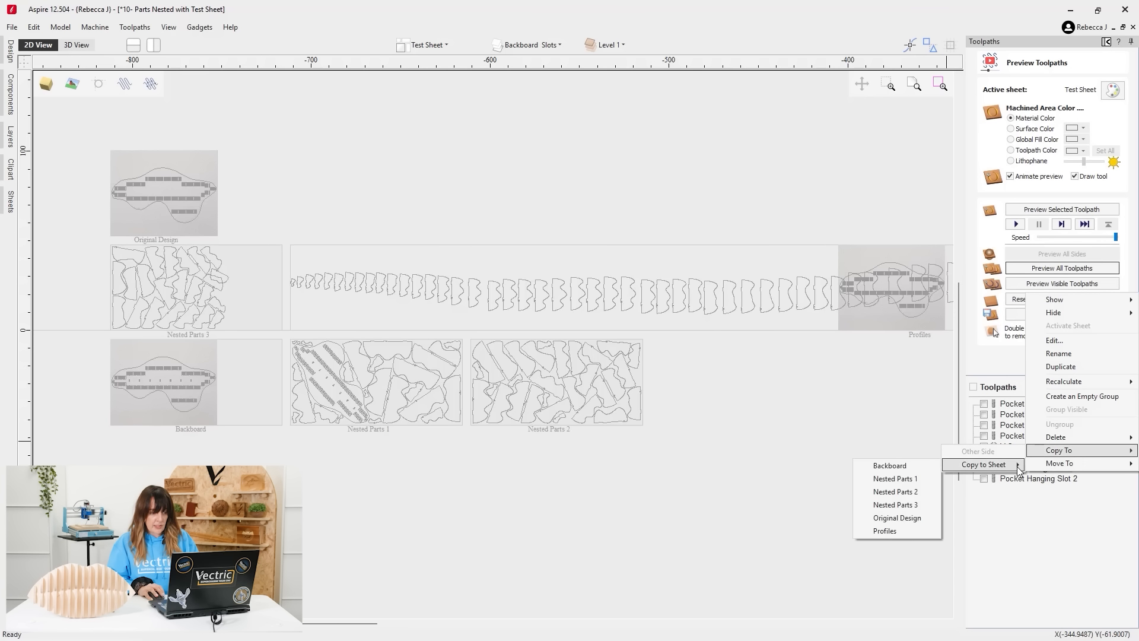
{"action": "left_click", "coordinate": [922, 479]}
Copy the Pocket Hanging Slot 2 toolpath to the Nested Parts 1 sheet.
{"action": "left_click", "coordinate": [1061, 478]}
{"action": "right_click", "coordinate": [1061, 478]}
{"action": "mouse_move", "coordinate": [1074, 460]}
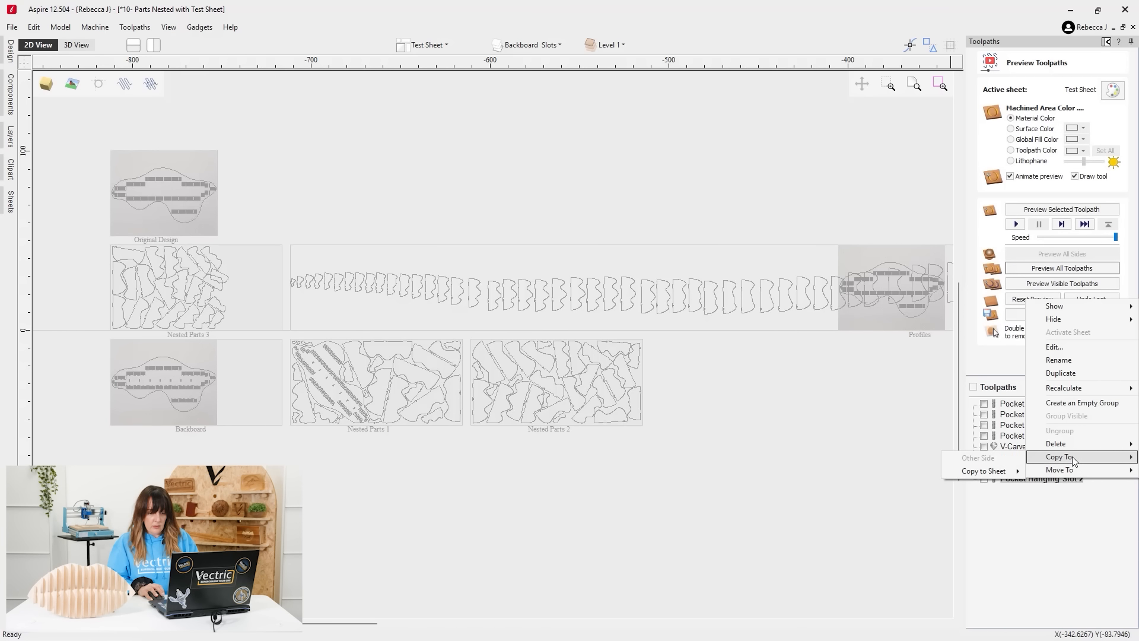
{"action": "mouse_move", "coordinate": [1014, 469]}
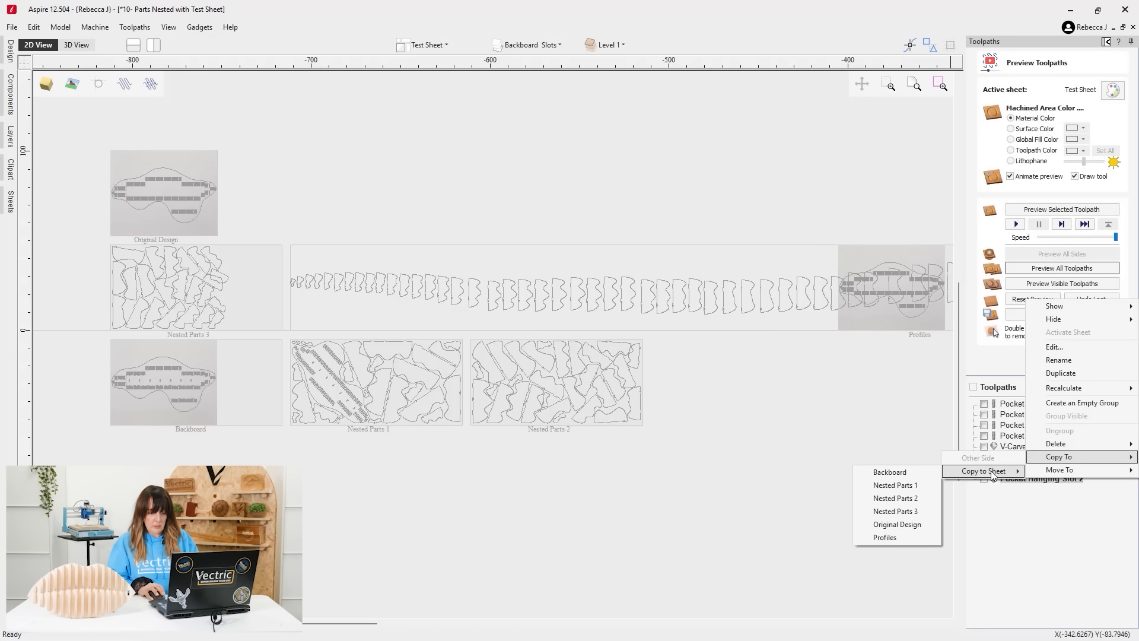
{"action": "left_click", "coordinate": [925, 485]}
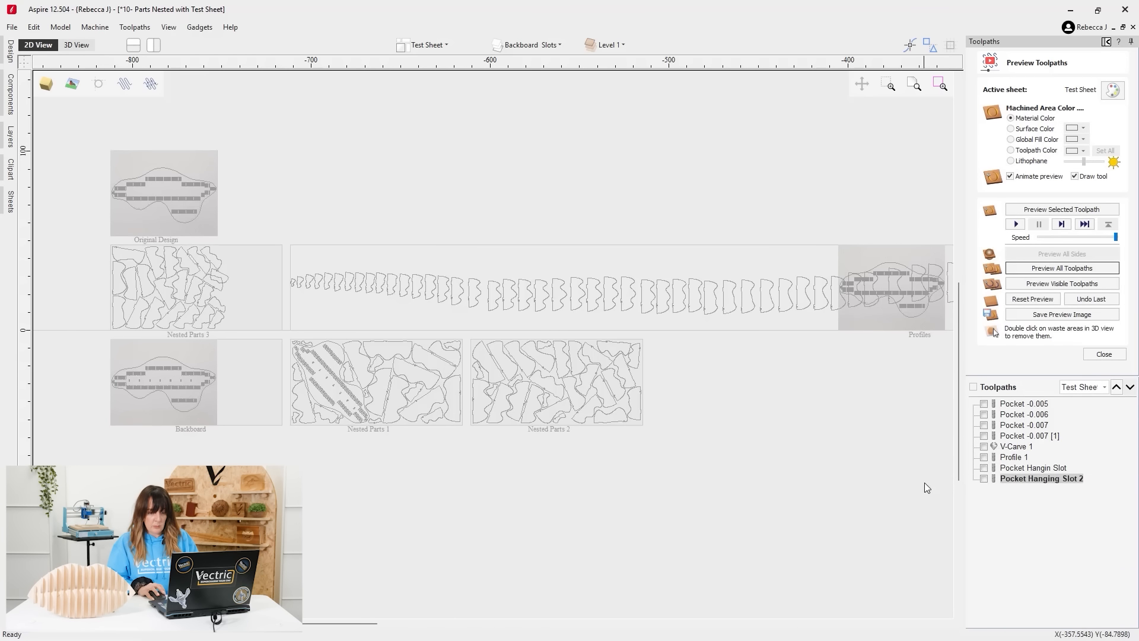
Copy the Pocket -0.007 toolpath to the Nested Parts 1 sheet.
{"action": "left_click", "coordinate": [1016, 425]}
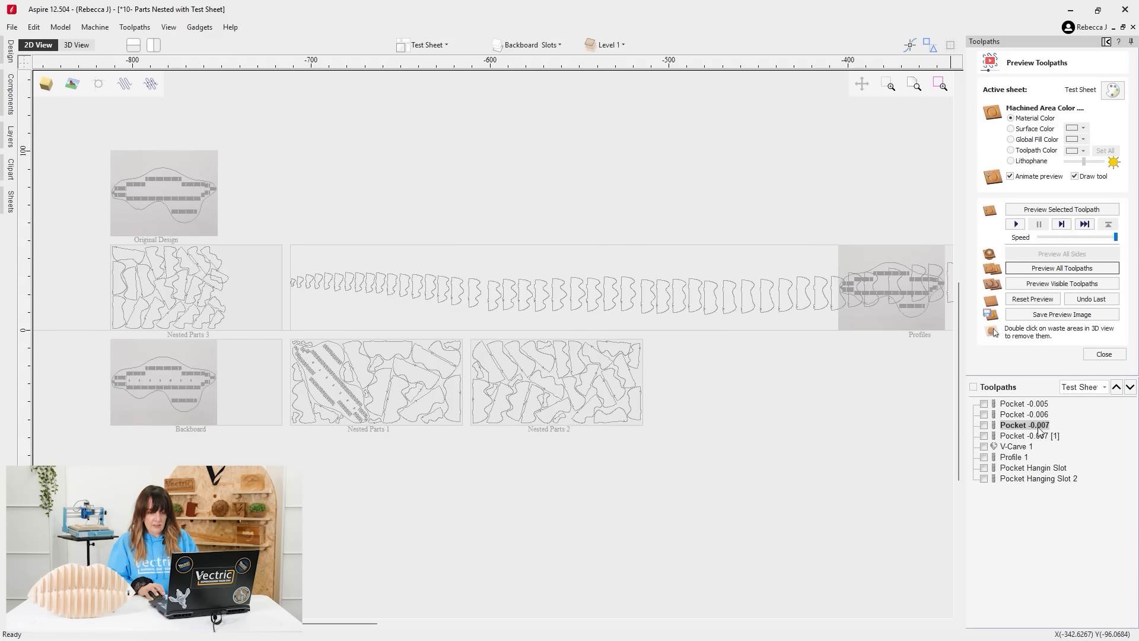
{"action": "right_click", "coordinate": [1033, 428]}
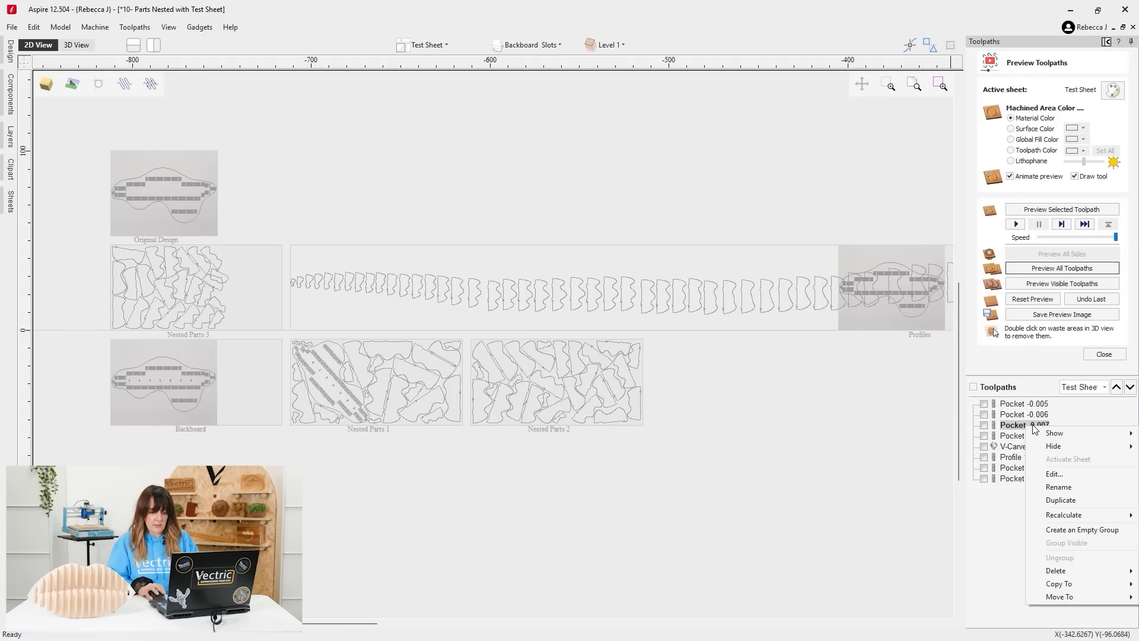
{"action": "mouse_move", "coordinate": [1068, 584]}
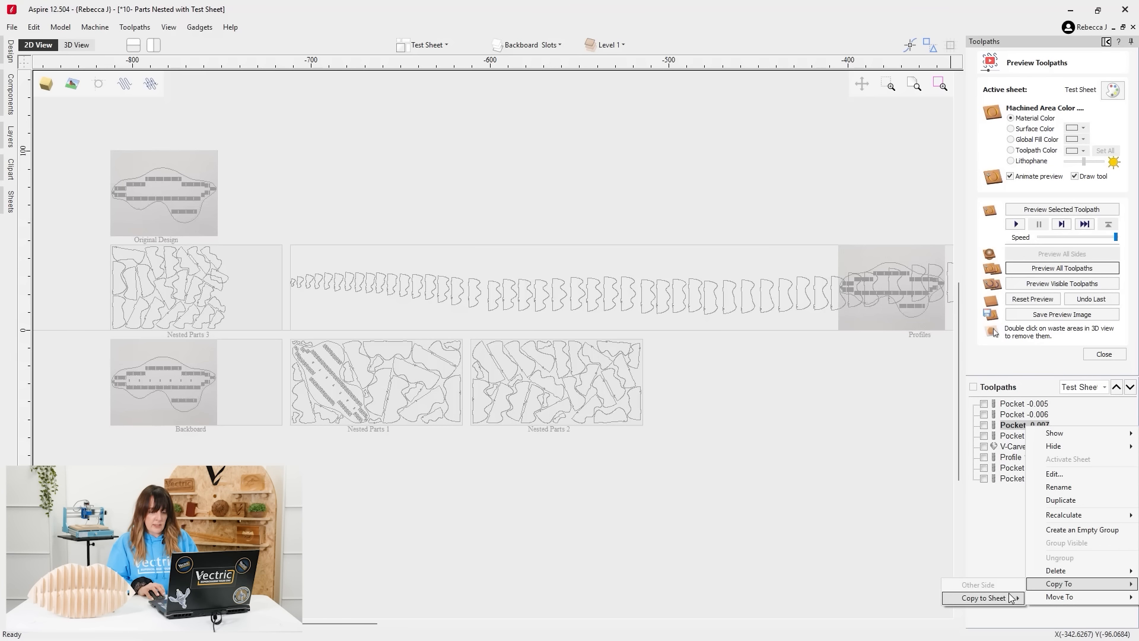
{"action": "mouse_move", "coordinate": [1012, 598]}
{"action": "left_click", "coordinate": [894, 578]}
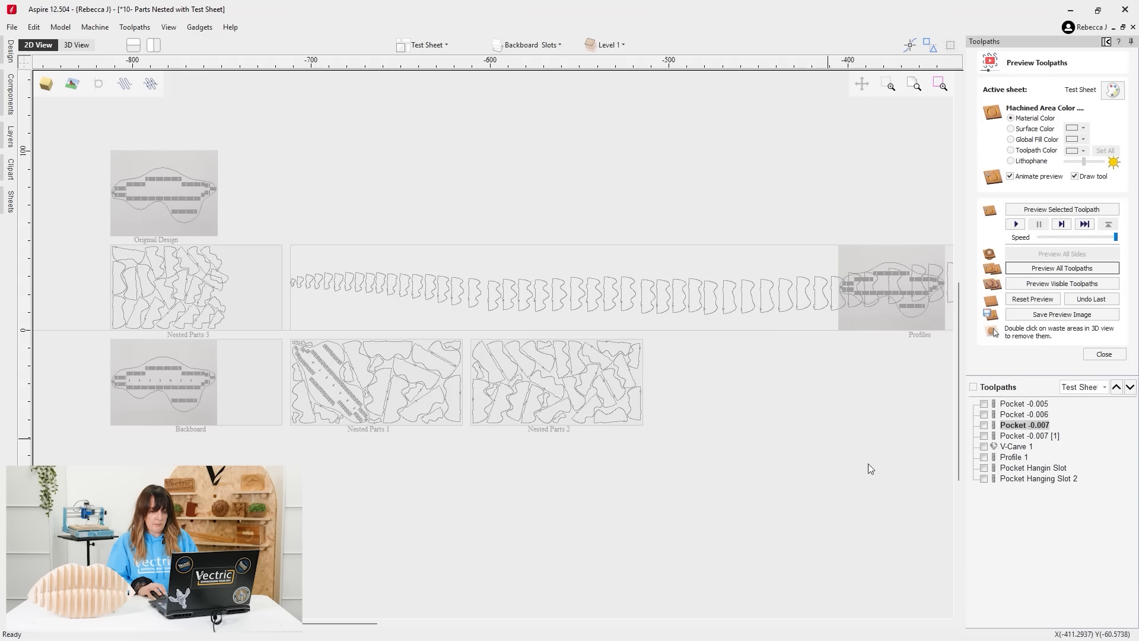
Make Nested Parts 1 the active sheet and check its copied toolpaths.
{"action": "scroll", "coordinate": [786, 191], "scroll_direction": "down", "scroll_amount": 5}
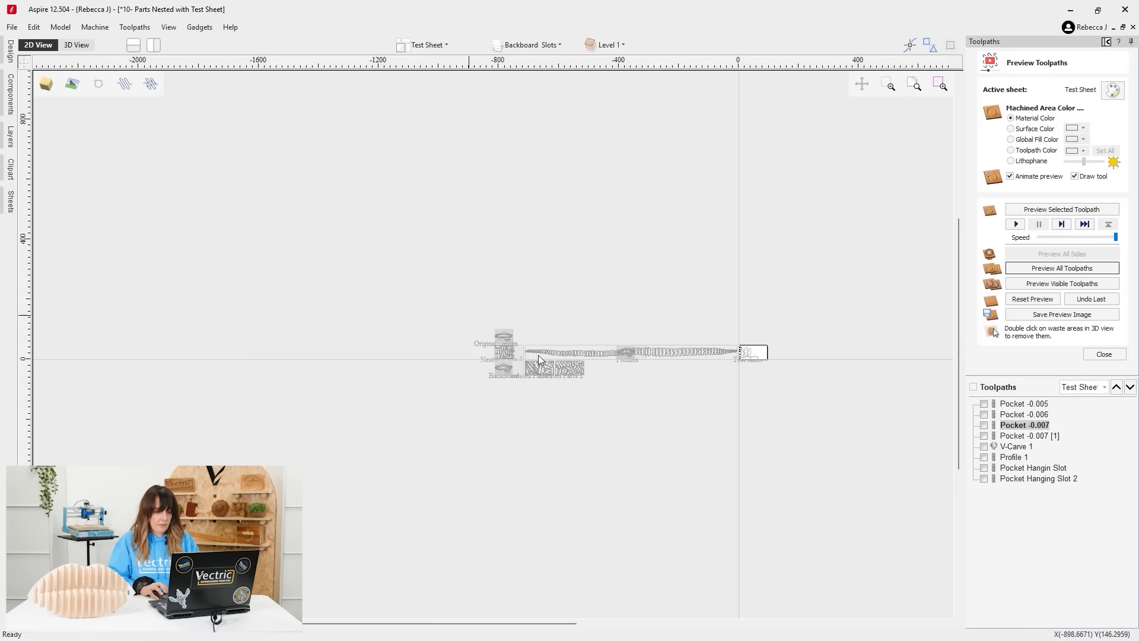
{"action": "scroll", "coordinate": [617, 377], "scroll_direction": "up", "scroll_amount": 2}
{"action": "scroll", "coordinate": [339, 463], "scroll_direction": "up", "scroll_amount": 6}
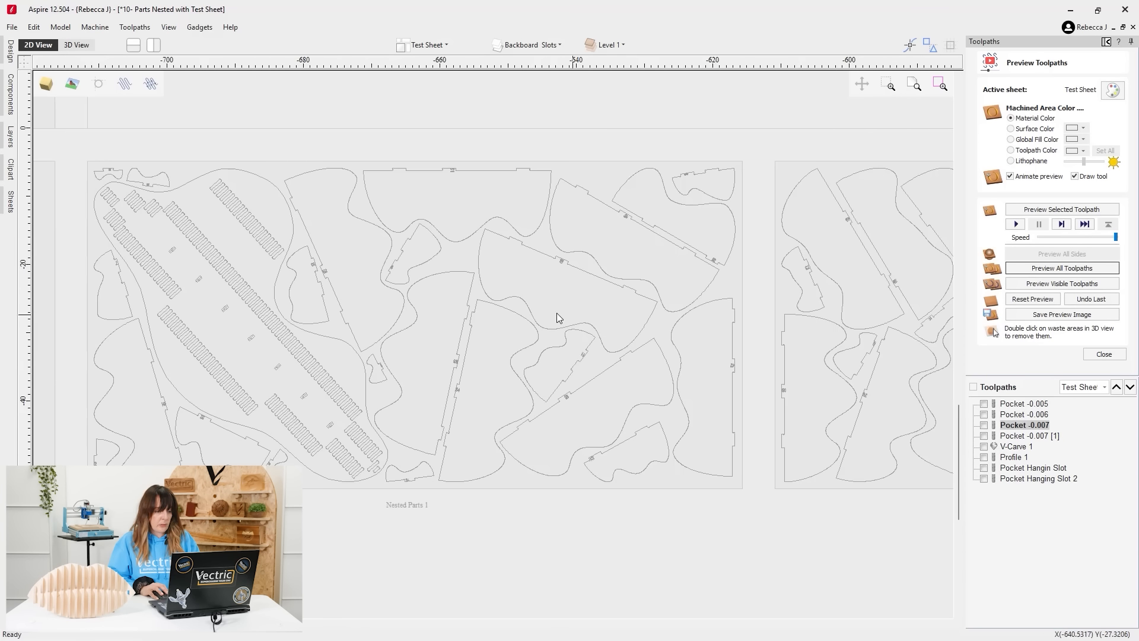
{"action": "double_click", "coordinate": [428, 349]}
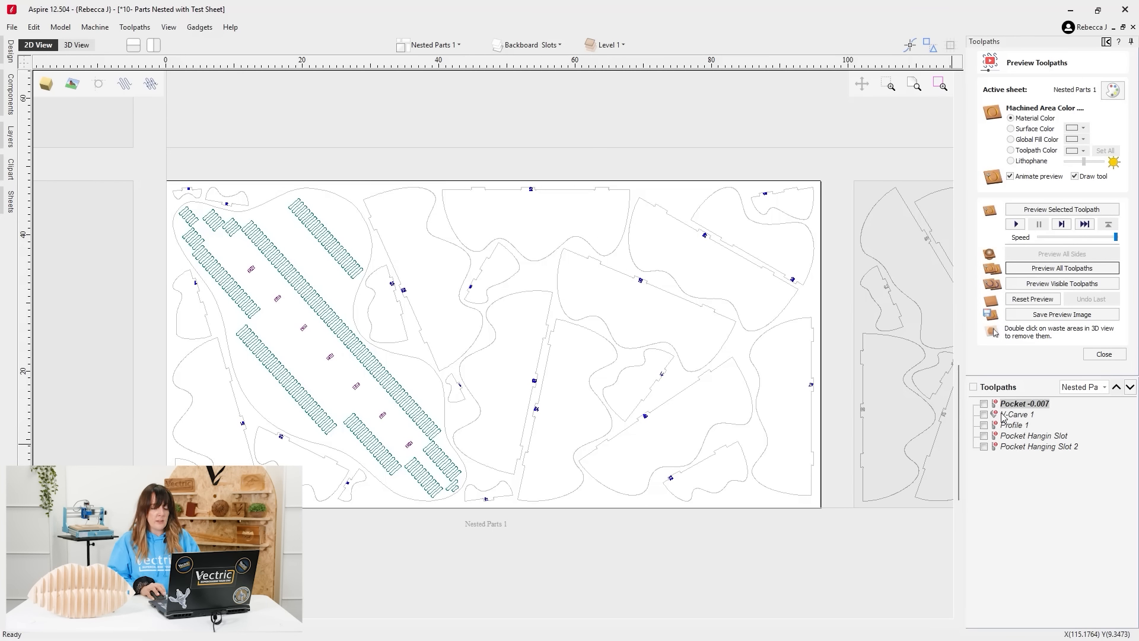
{"action": "mouse_move", "coordinate": [1014, 411]}
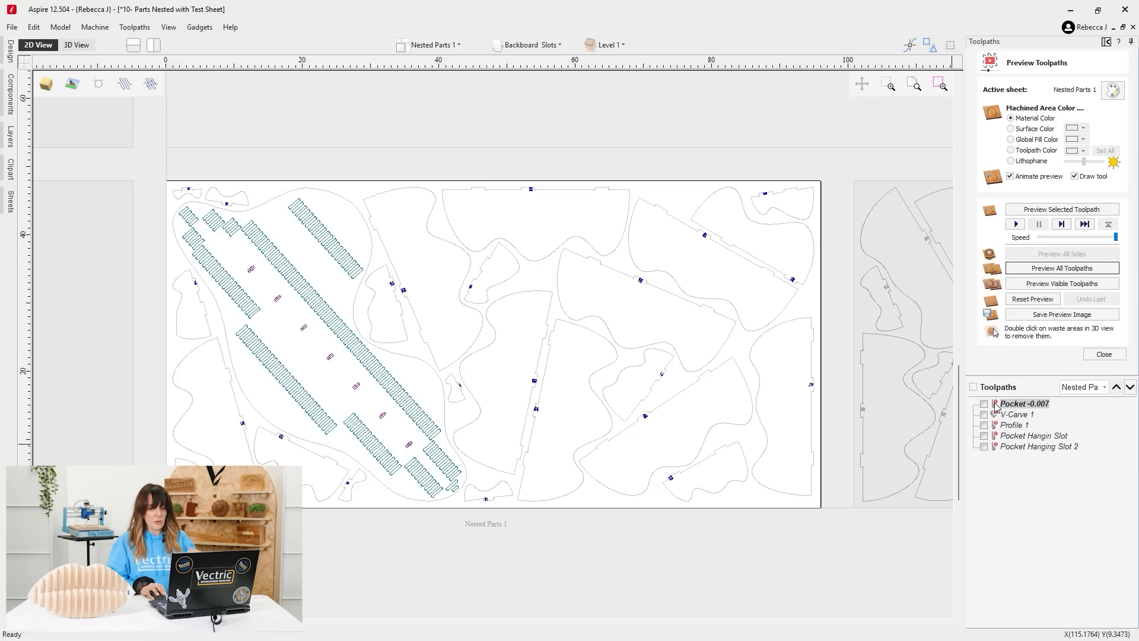
{"action": "mouse_move", "coordinate": [1000, 446]}
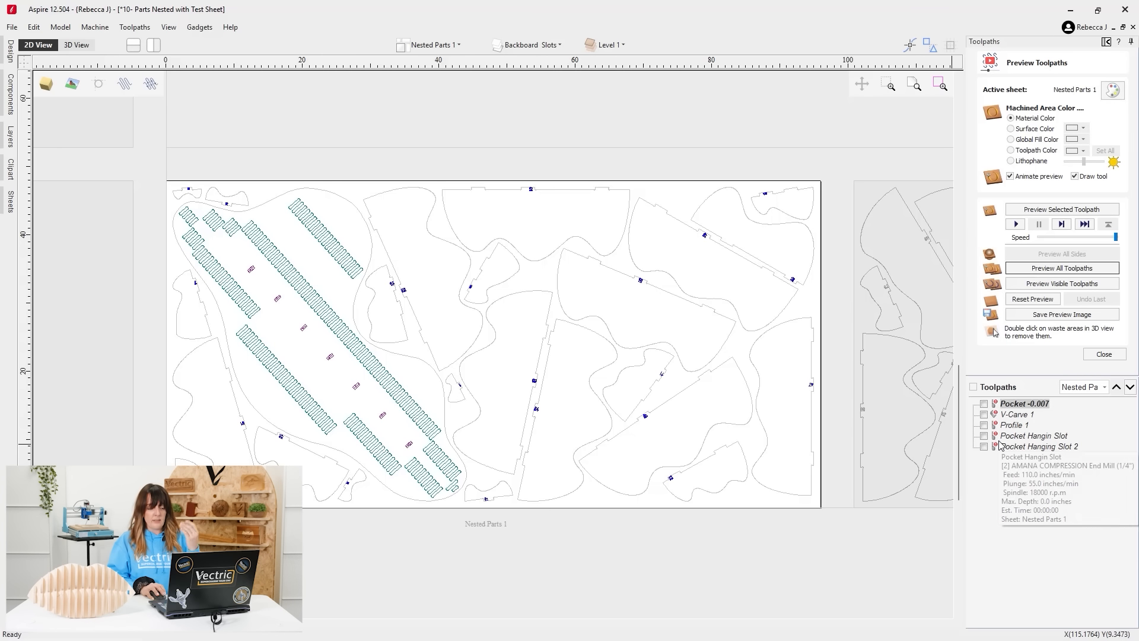
Edit Pocket -0.007 to select open and closed vectors on only the Backboard & Slots layer, and associate the selection with the toolpath.
{"action": "double_click", "coordinate": [1026, 404]}
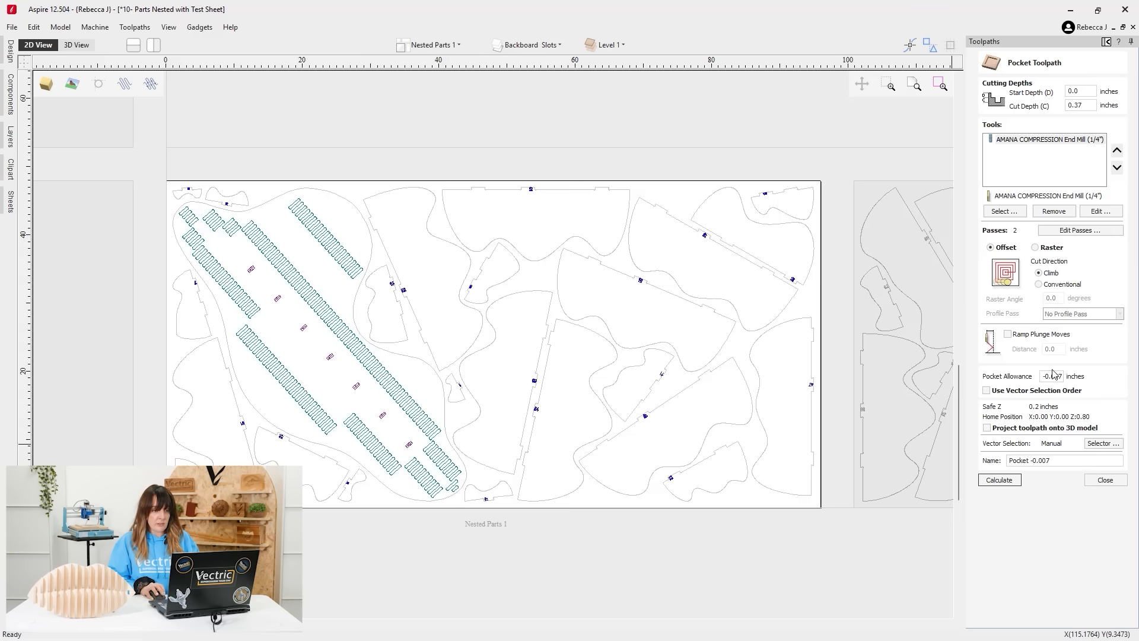
{"action": "left_click", "coordinate": [1103, 444]}
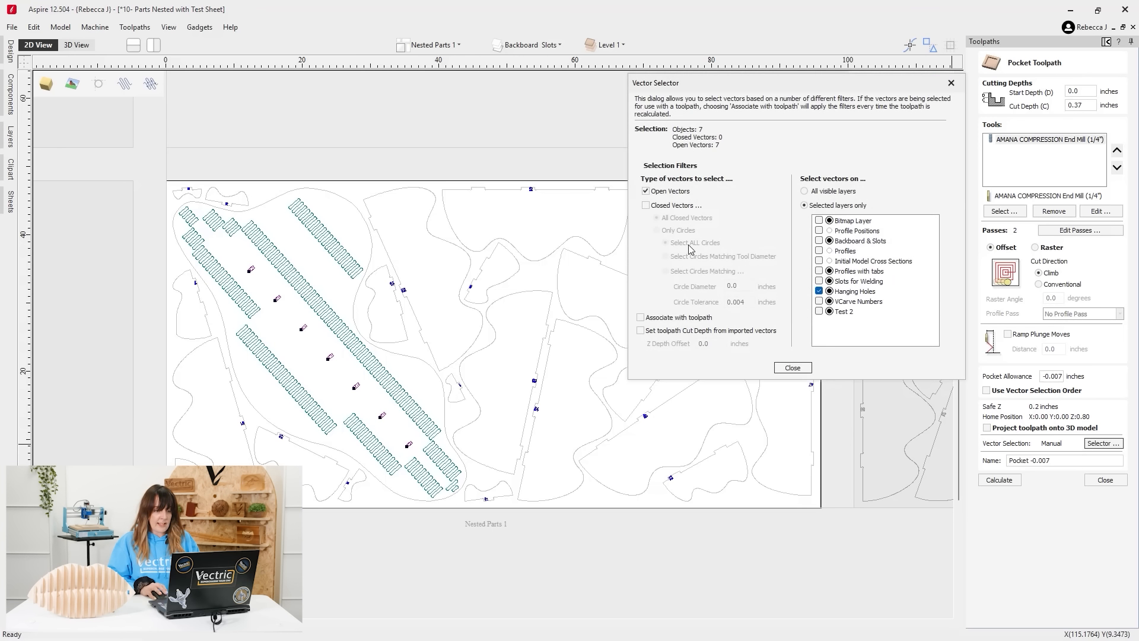
{"action": "left_click", "coordinate": [657, 208]}
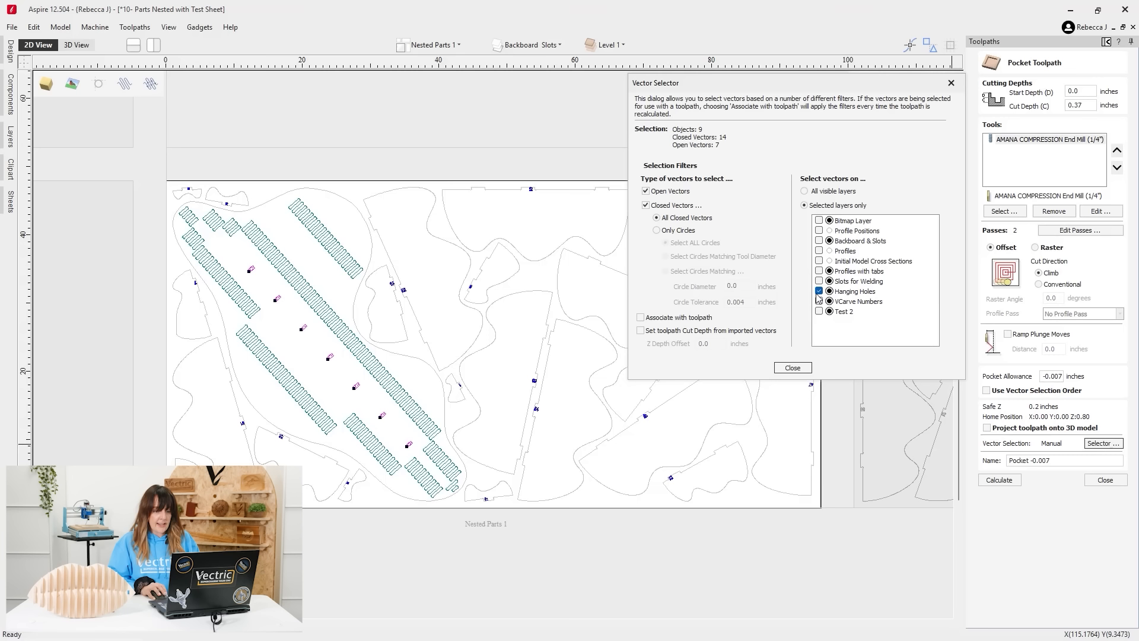
{"action": "left_click", "coordinate": [820, 241]}
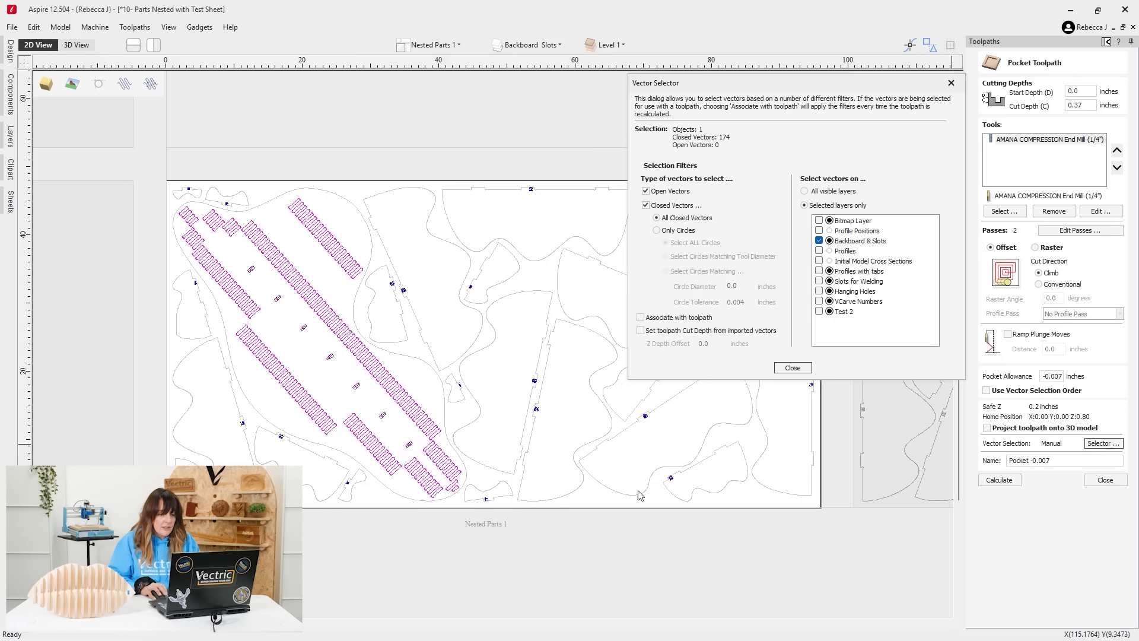
{"action": "left_click", "coordinate": [640, 318]}
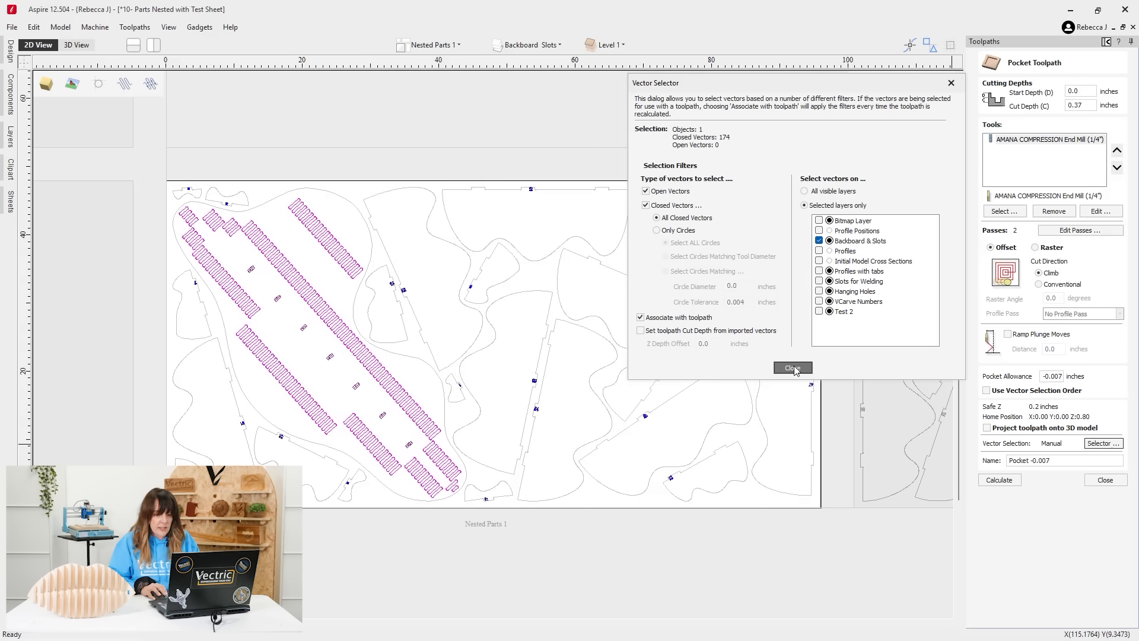
{"action": "left_click", "coordinate": [793, 368]}
Calculate the Pocket -0.007 toolpath on Nested Parts 1, accepting the cut through the material, and preview it.
{"action": "left_click", "coordinate": [1006, 479]}
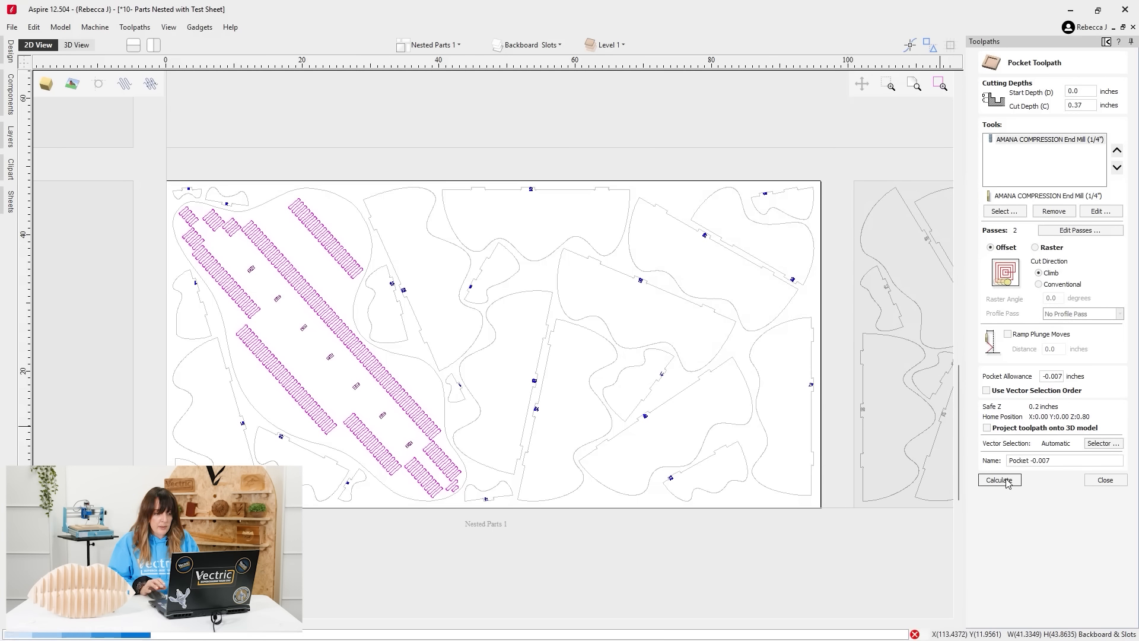
{"action": "left_click", "coordinate": [541, 387]}
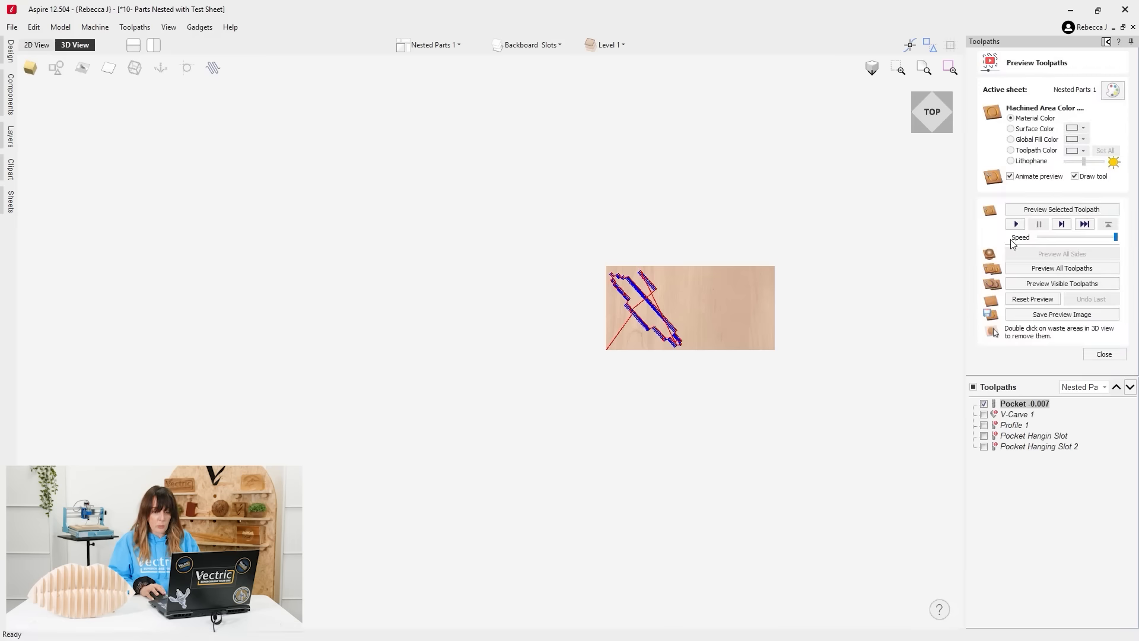
{"action": "left_click", "coordinate": [1062, 211]}
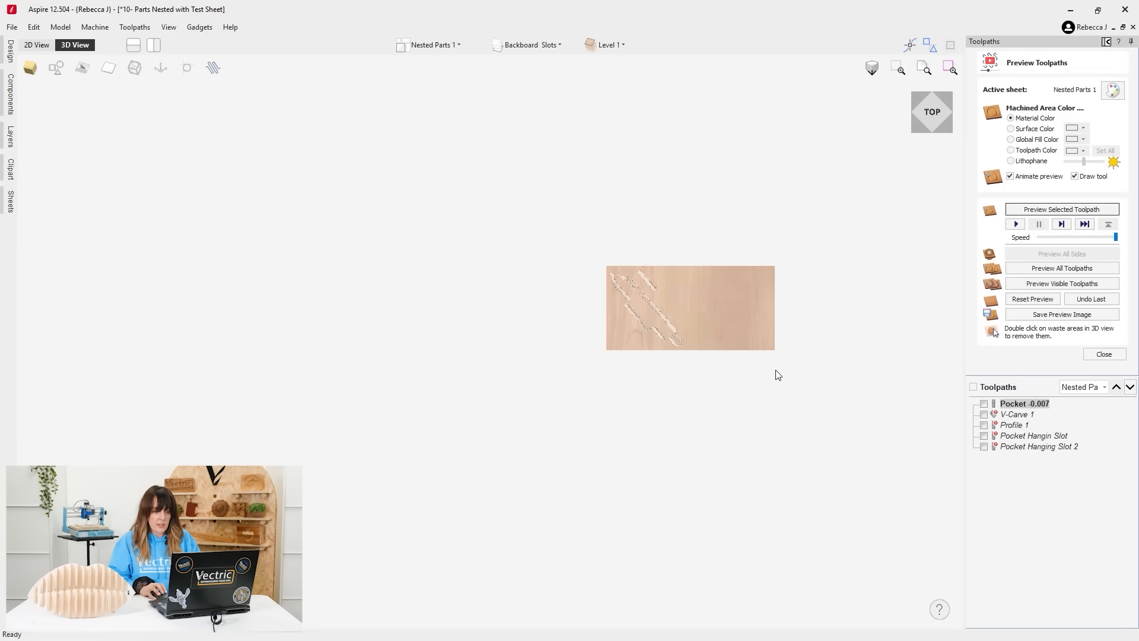
{"action": "scroll", "coordinate": [640, 289], "scroll_direction": "up", "scroll_amount": 5}
{"action": "scroll", "coordinate": [652, 314], "scroll_direction": "down", "scroll_amount": 3}
{"action": "scroll", "coordinate": [678, 380], "scroll_direction": "up", "scroll_amount": 7}
{"action": "scroll", "coordinate": [466, 273], "scroll_direction": "down", "scroll_amount": 5}
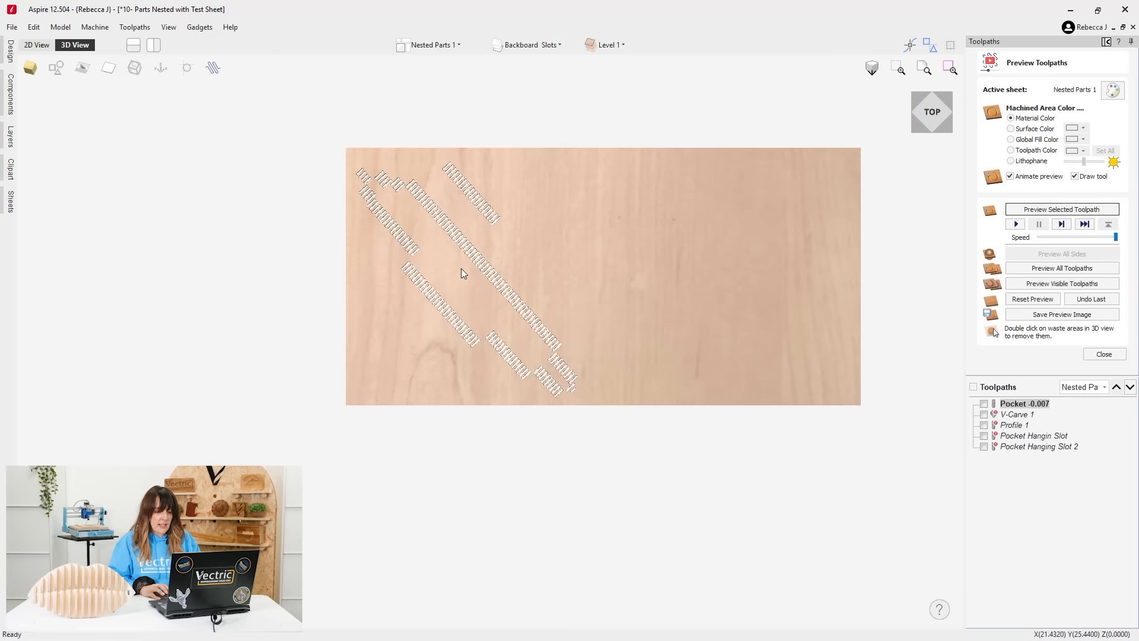
Show the vectors in the 3D view, then recalculate and preview the V-Carve 1 toolpath on Nested Parts 1.
{"action": "left_click", "coordinate": [57, 68]}
{"action": "double_click", "coordinate": [1018, 414]}
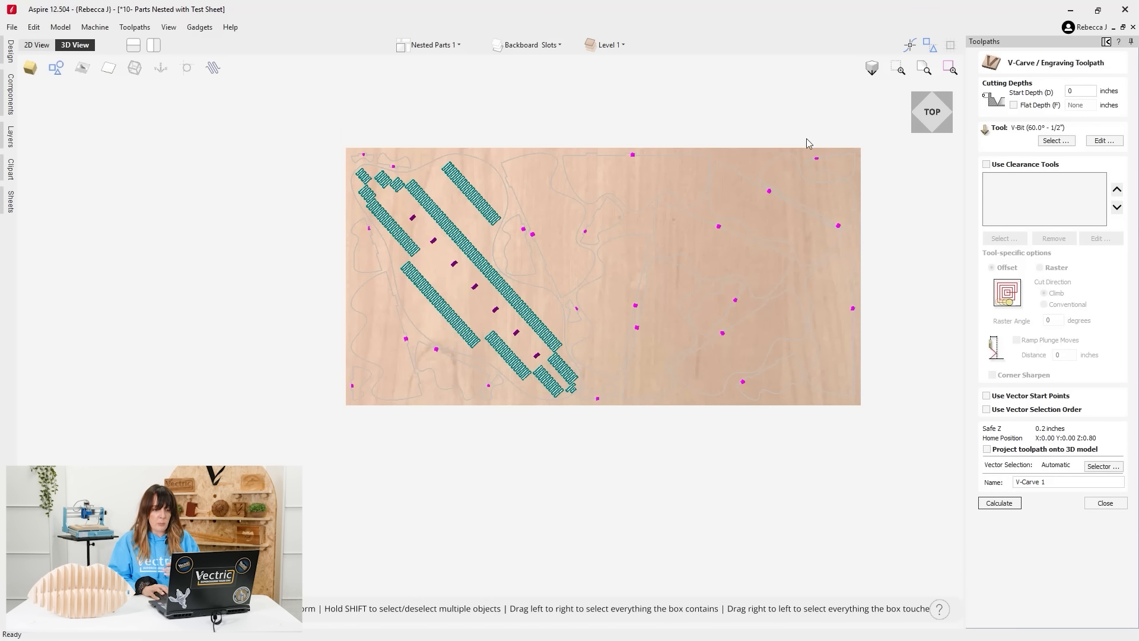
{"action": "scroll", "coordinate": [841, 371], "scroll_direction": "up", "scroll_amount": 3}
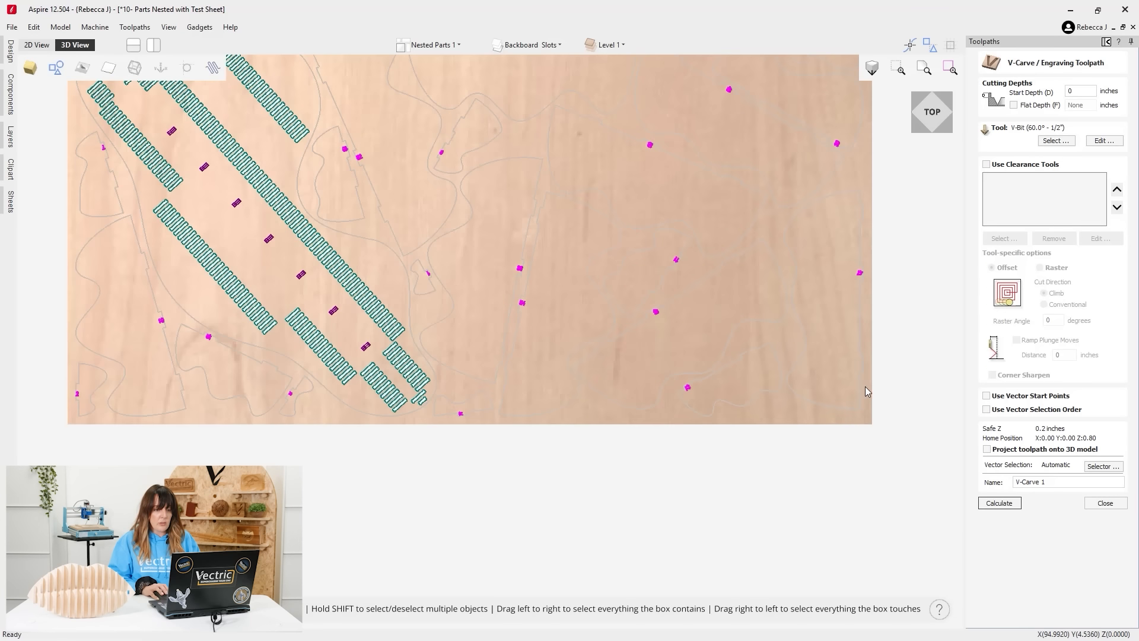
{"action": "left_click", "coordinate": [999, 502]}
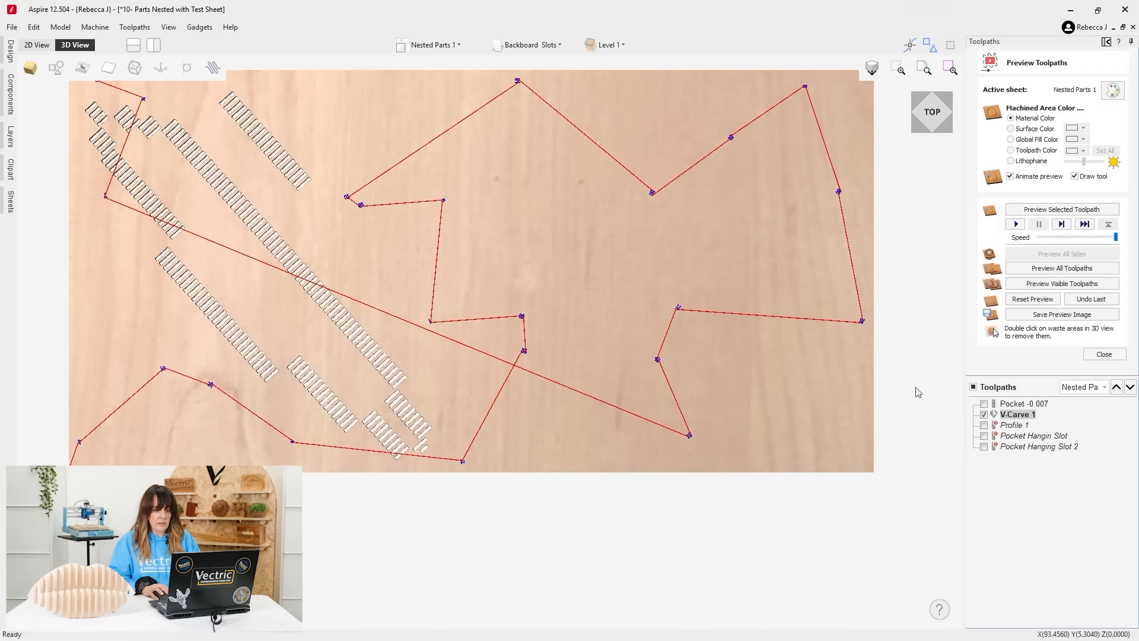
{"action": "left_click", "coordinate": [1068, 209]}
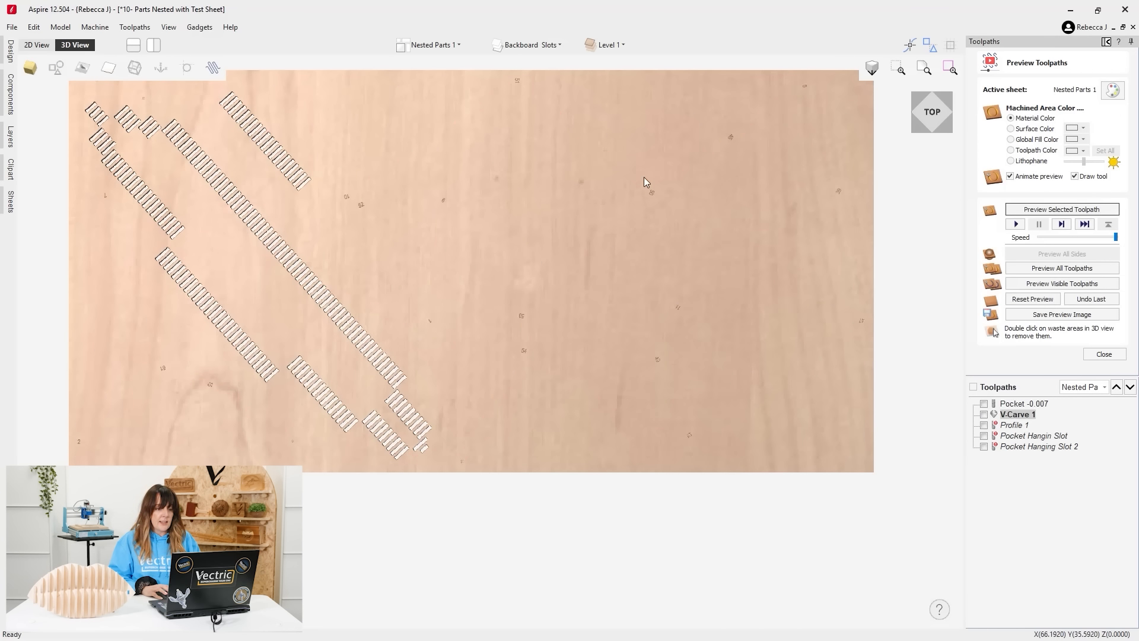
Check the selected part outlines for Profile 1 on Nested Parts 1 and recalculate it, accepting the cut through the material.
{"action": "double_click", "coordinate": [1012, 425]}
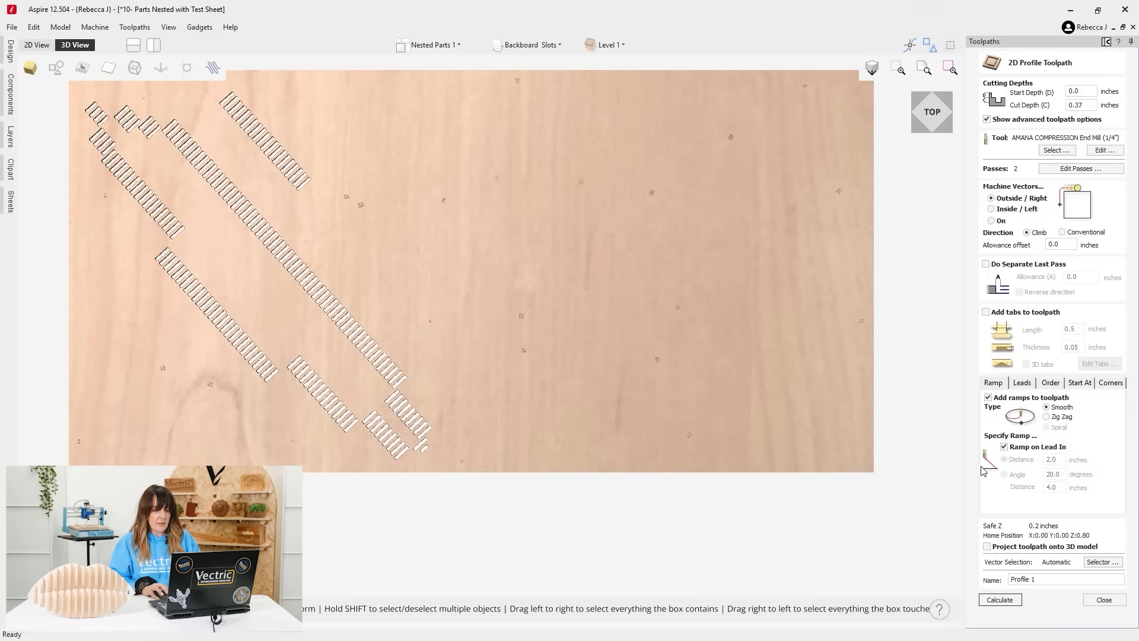
{"action": "scroll", "coordinate": [575, 245], "scroll_direction": "down", "scroll_amount": 3}
{"action": "left_click", "coordinate": [55, 67]}
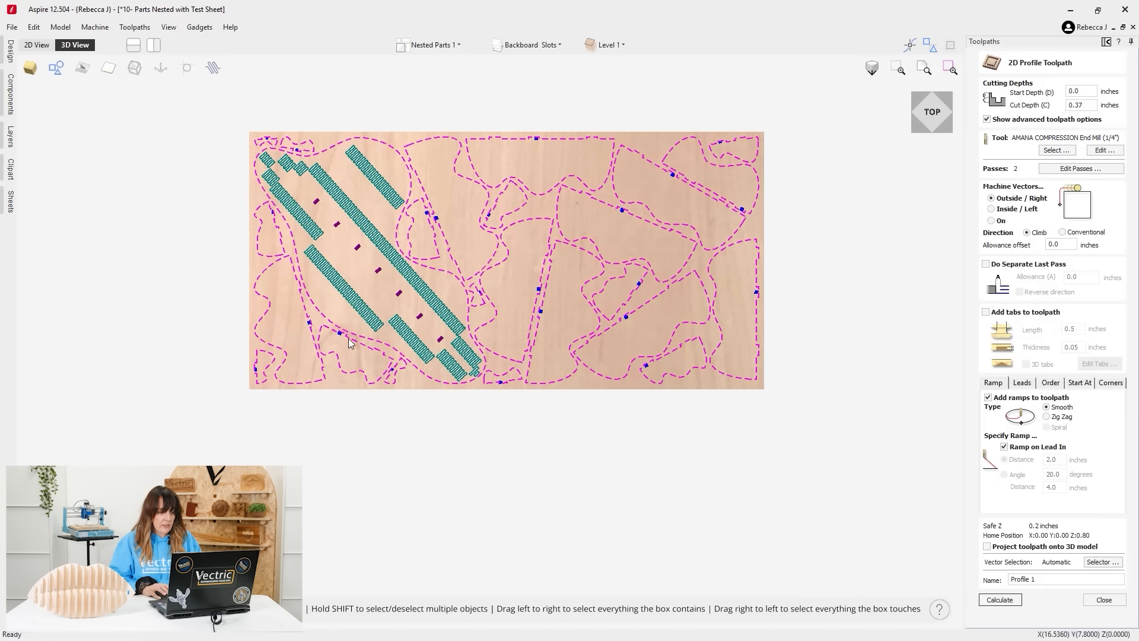
{"action": "scroll", "coordinate": [429, 240], "scroll_direction": "up", "scroll_amount": 5}
{"action": "scroll", "coordinate": [433, 240], "scroll_direction": "down", "scroll_amount": 2}
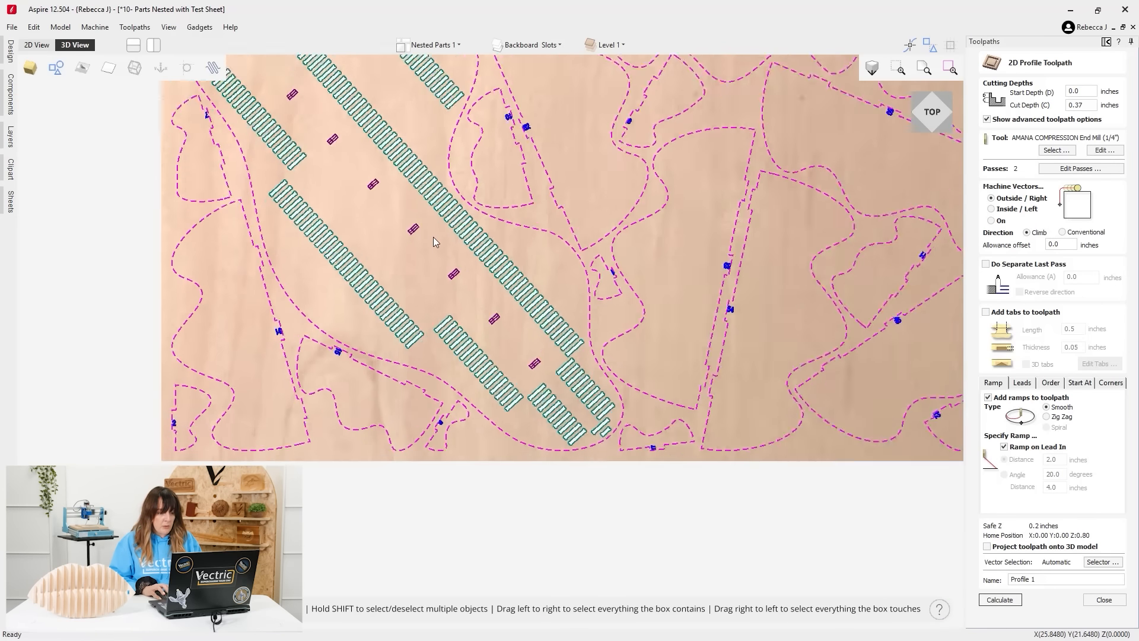
{"action": "left_click", "coordinate": [1000, 599]}
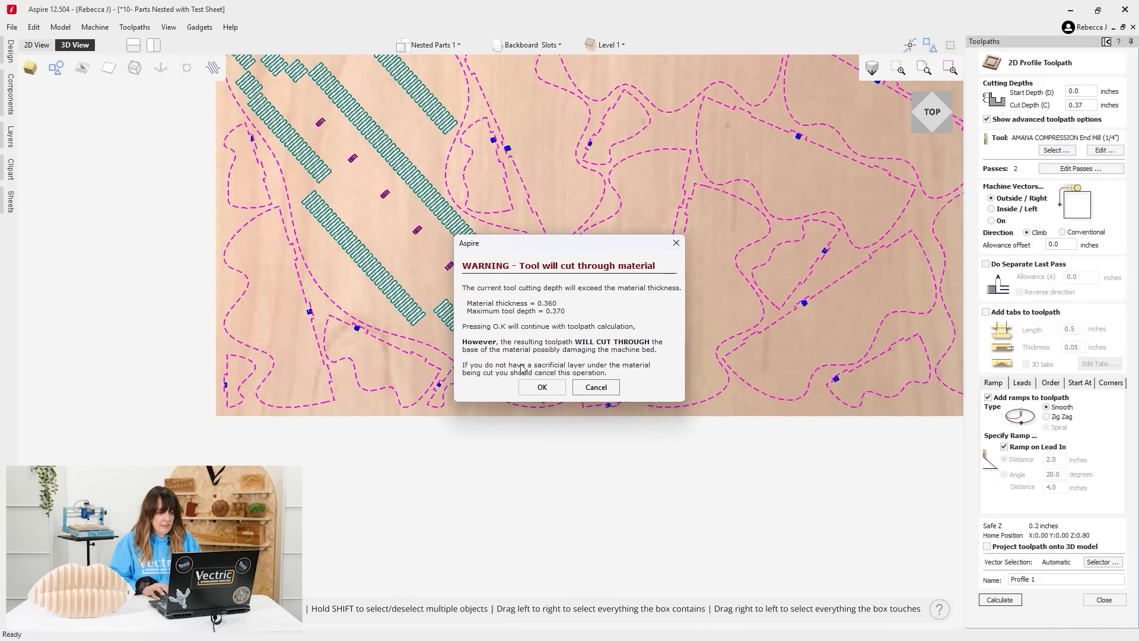
{"action": "left_click", "coordinate": [542, 386]}
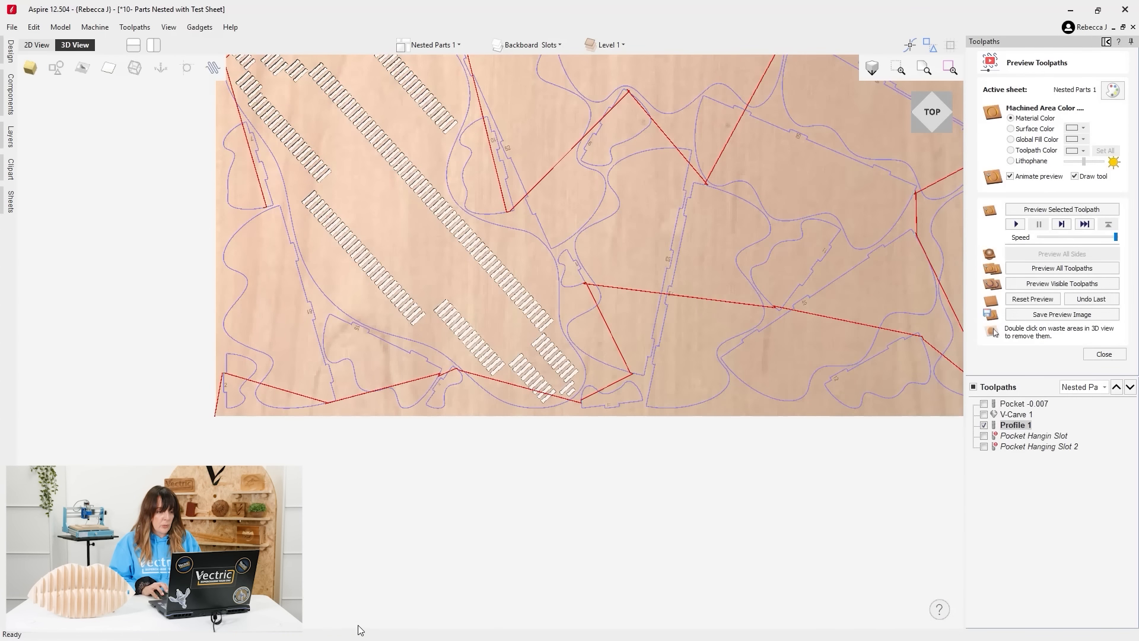
Preview the Profile 1 toolpath on the Nested Parts 1 sheet and inspect the cut outlines.
{"action": "scroll", "coordinate": [737, 330], "scroll_direction": "down", "scroll_amount": 4}
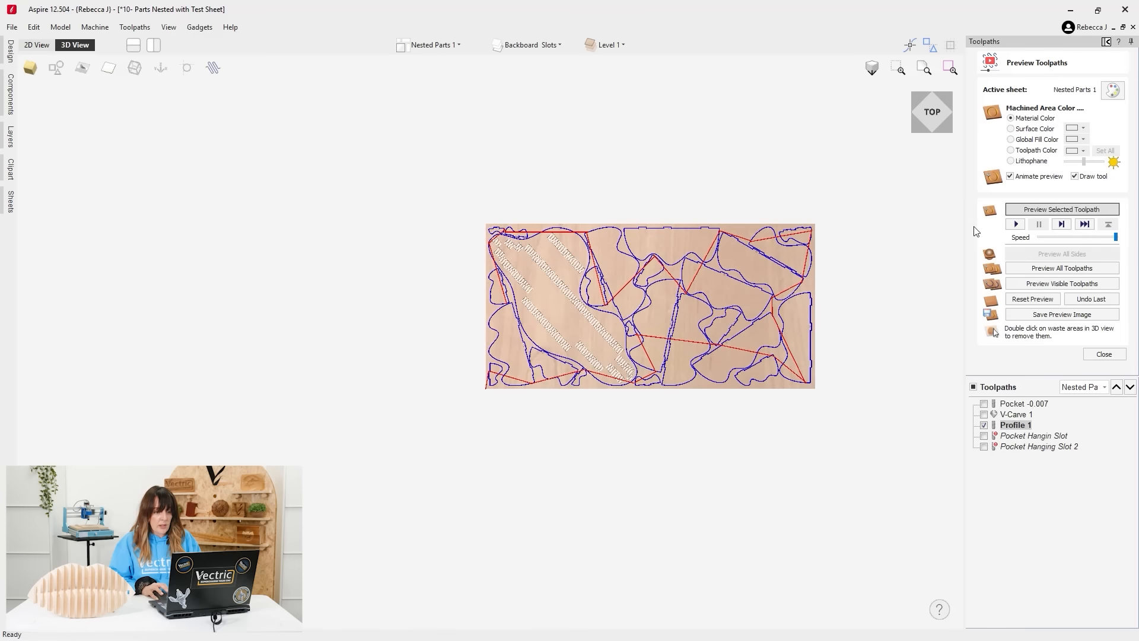
{"action": "left_click", "coordinate": [1029, 210]}
{"action": "scroll", "coordinate": [671, 262], "scroll_direction": "up", "scroll_amount": 4}
{"action": "scroll", "coordinate": [456, 179], "scroll_direction": "down", "scroll_amount": 2}
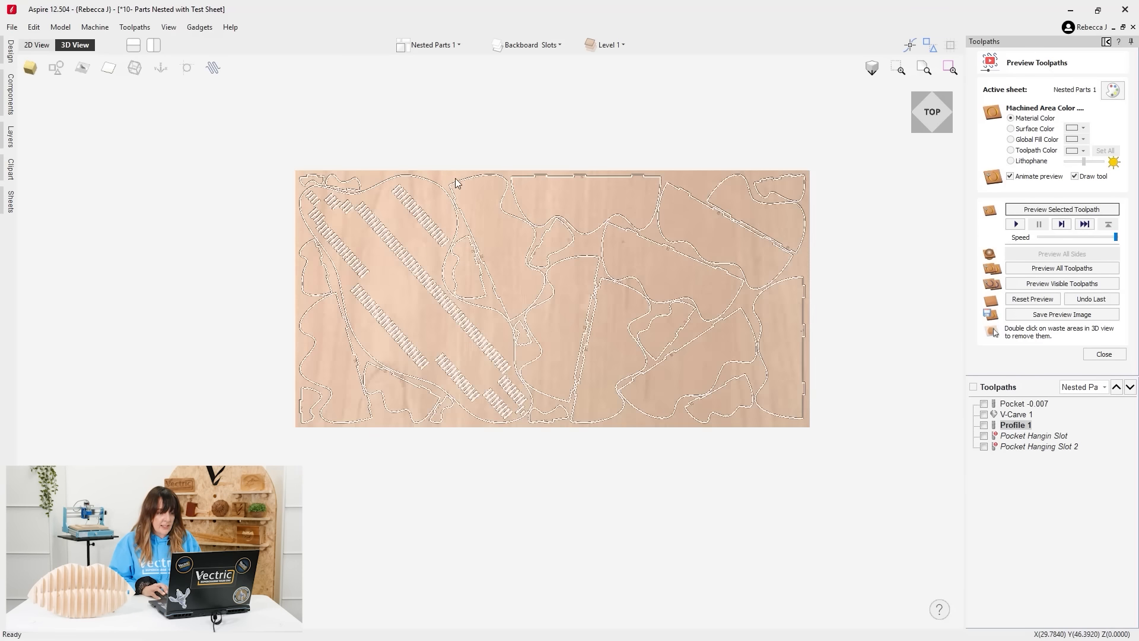
{"action": "scroll", "coordinate": [559, 354], "scroll_direction": "up", "scroll_amount": 2}
{"action": "scroll", "coordinate": [663, 274], "scroll_direction": "down", "scroll_amount": 2}
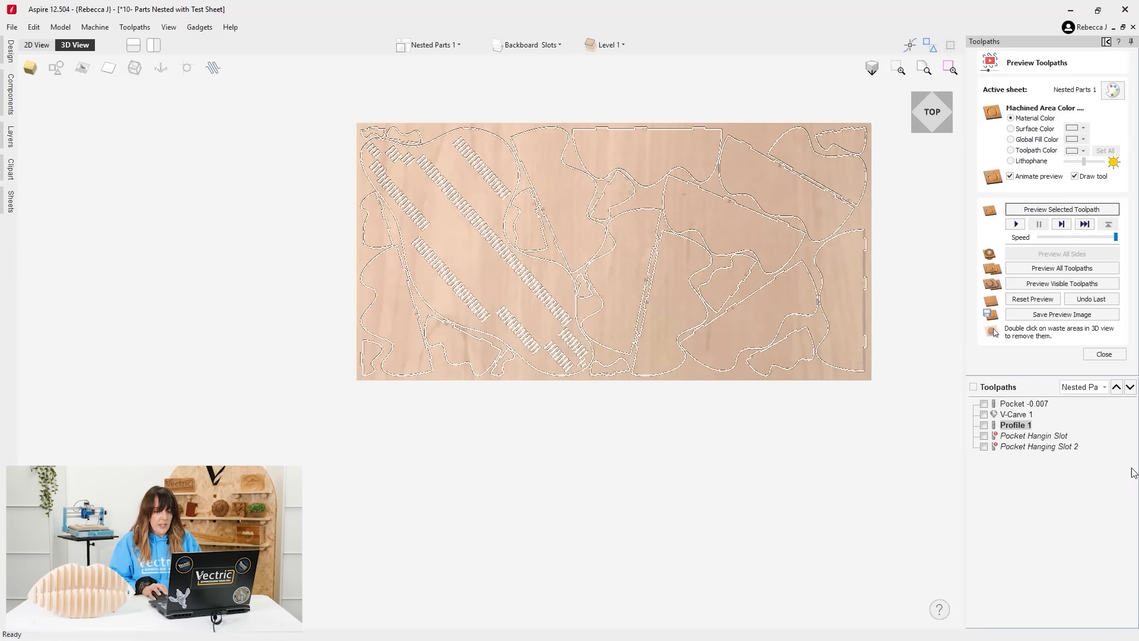
Check the selected hanging slot vectors for the Pocket Hangin Slot toolpath on Nested Parts 1, then recalculate and preview it.
{"action": "double_click", "coordinate": [1034, 436]}
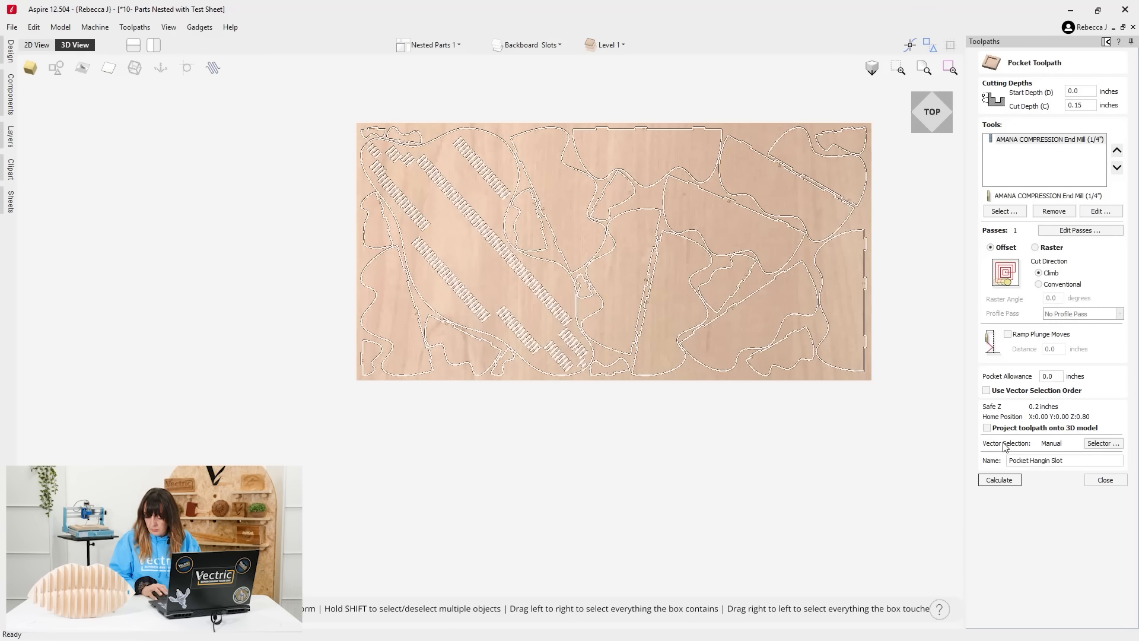
{"action": "left_click", "coordinate": [56, 67]}
{"action": "scroll", "coordinate": [467, 236], "scroll_direction": "up", "scroll_amount": 3}
{"action": "scroll", "coordinate": [466, 236], "scroll_direction": "up", "scroll_amount": 5}
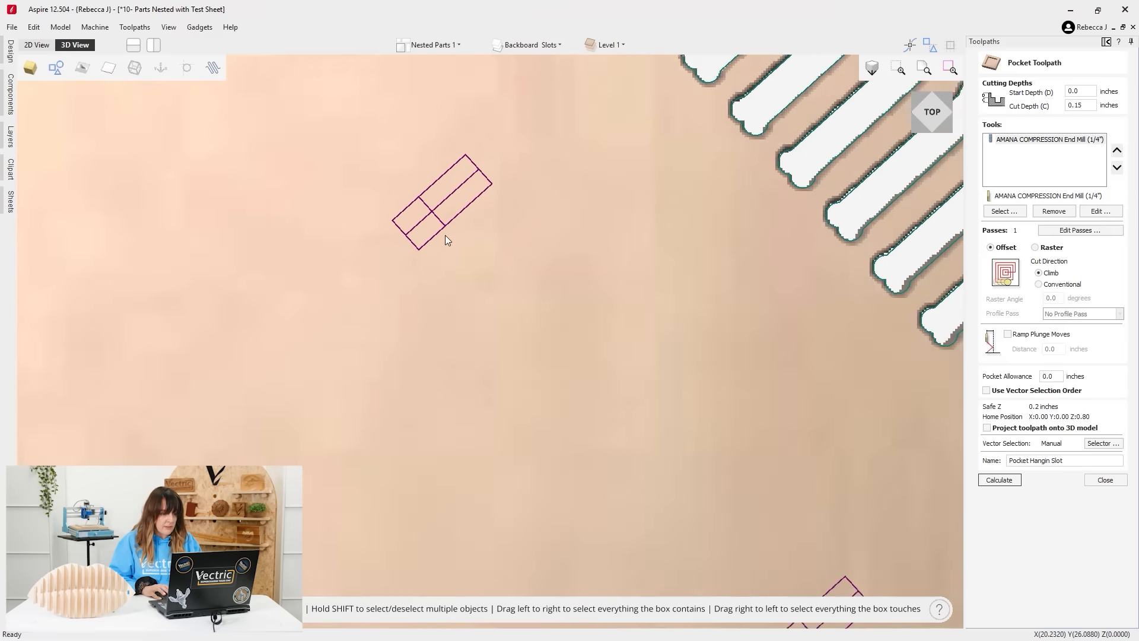
{"action": "scroll", "coordinate": [475, 278], "scroll_direction": "down", "scroll_amount": 5}
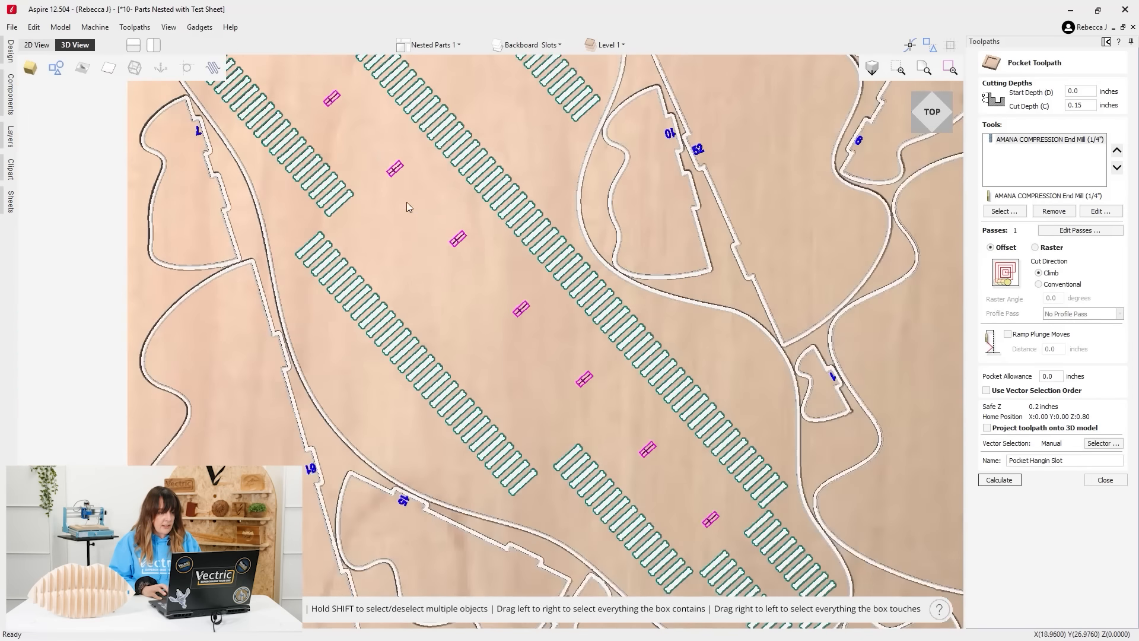
{"action": "scroll", "coordinate": [490, 318], "scroll_direction": "down", "scroll_amount": 5}
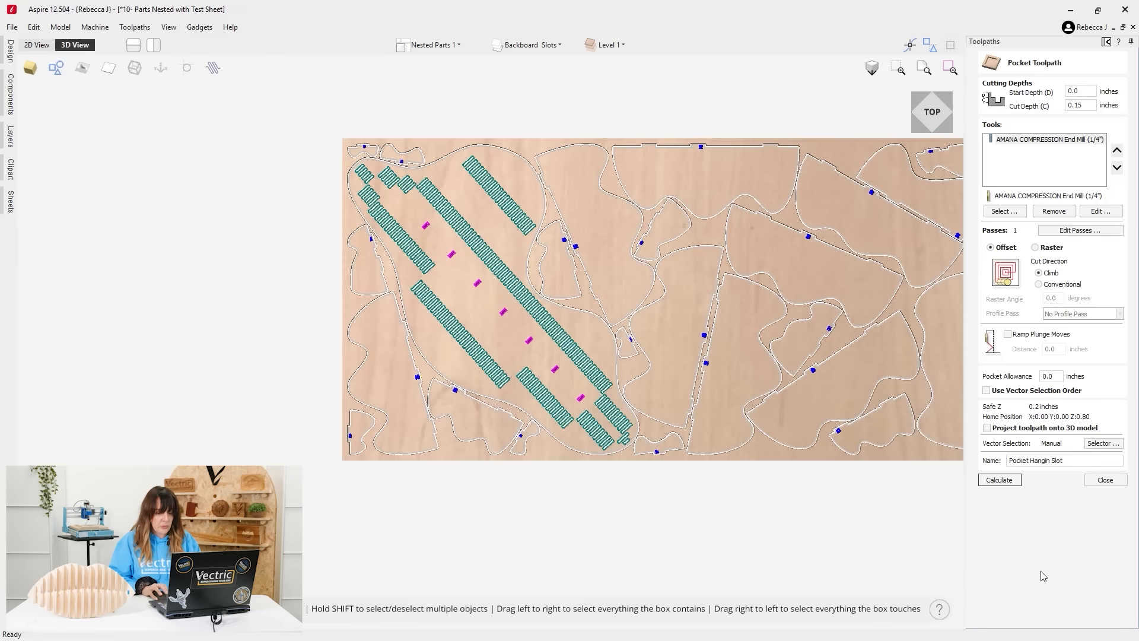
{"action": "left_click", "coordinate": [1018, 486]}
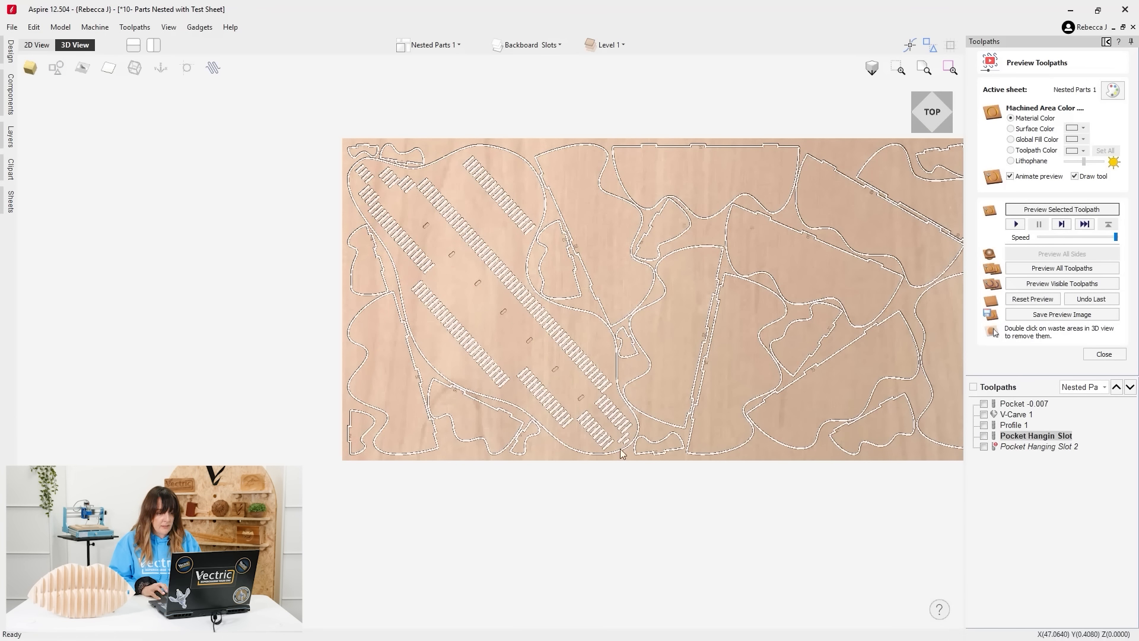
Check the vectors for Pocket Hanging Slot 2, then recalculate it, accepting the cut through the material, and preview it.
{"action": "double_click", "coordinate": [1022, 447]}
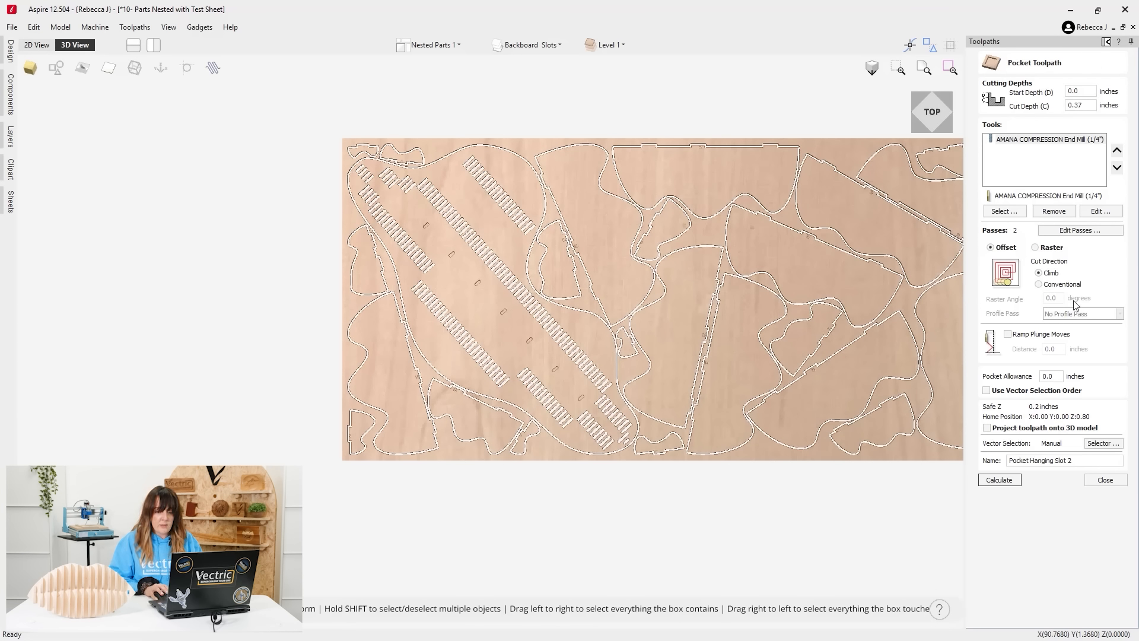
{"action": "left_click", "coordinate": [56, 67]}
{"action": "scroll", "coordinate": [480, 282], "scroll_direction": "up", "scroll_amount": 5}
{"action": "scroll", "coordinate": [481, 282], "scroll_direction": "up", "scroll_amount": 8}
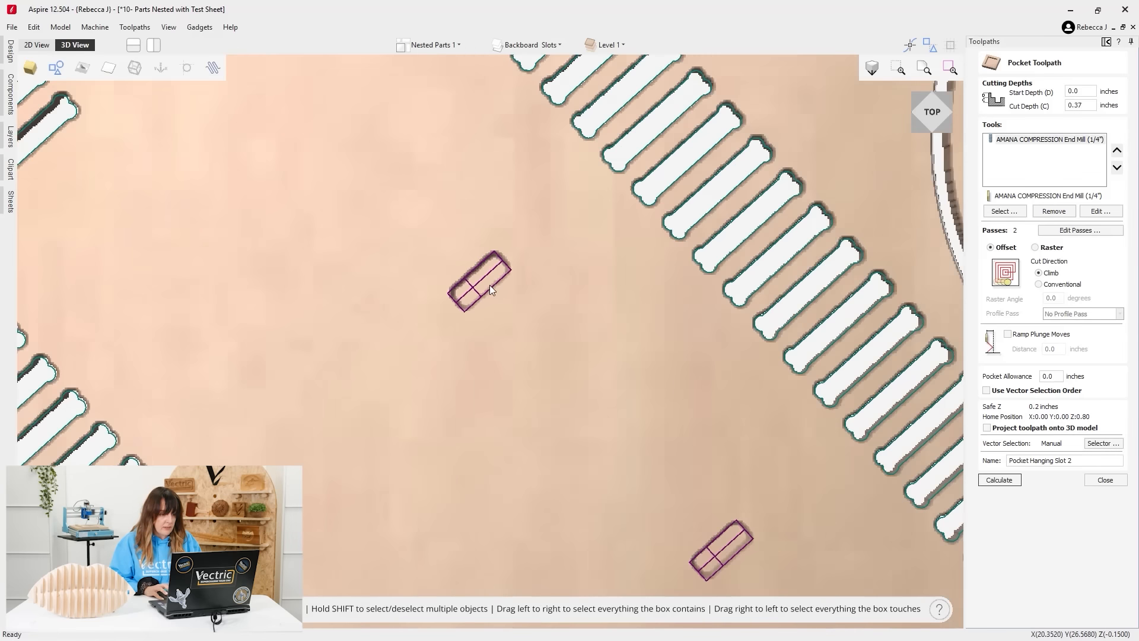
{"action": "scroll", "coordinate": [463, 285], "scroll_direction": "down", "scroll_amount": 10}
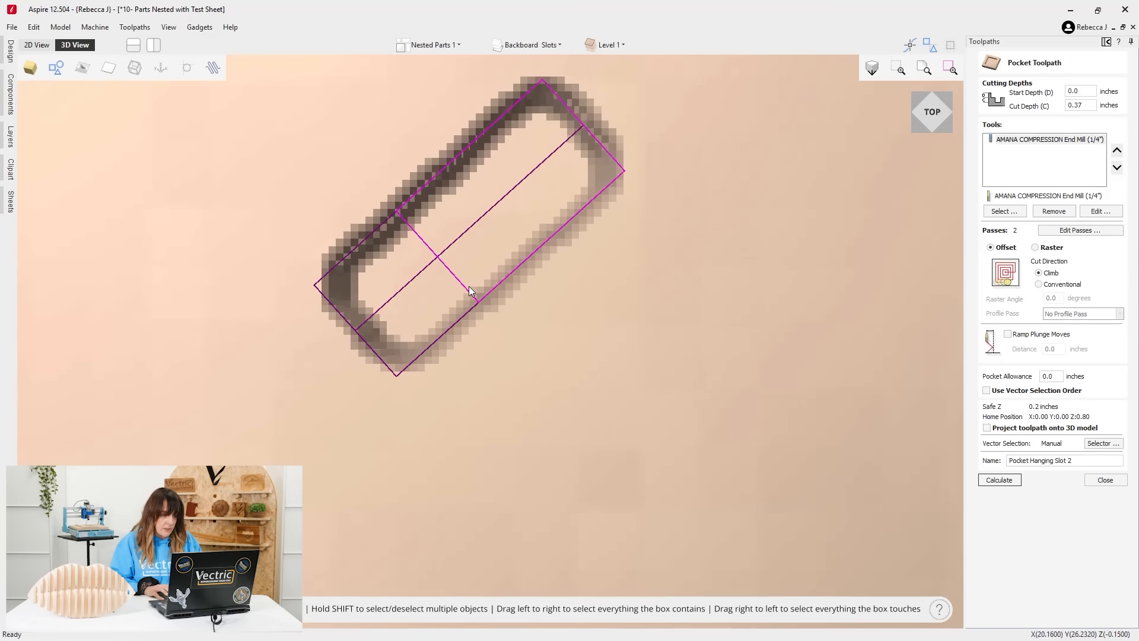
{"action": "scroll", "coordinate": [475, 285], "scroll_direction": "down", "scroll_amount": 5}
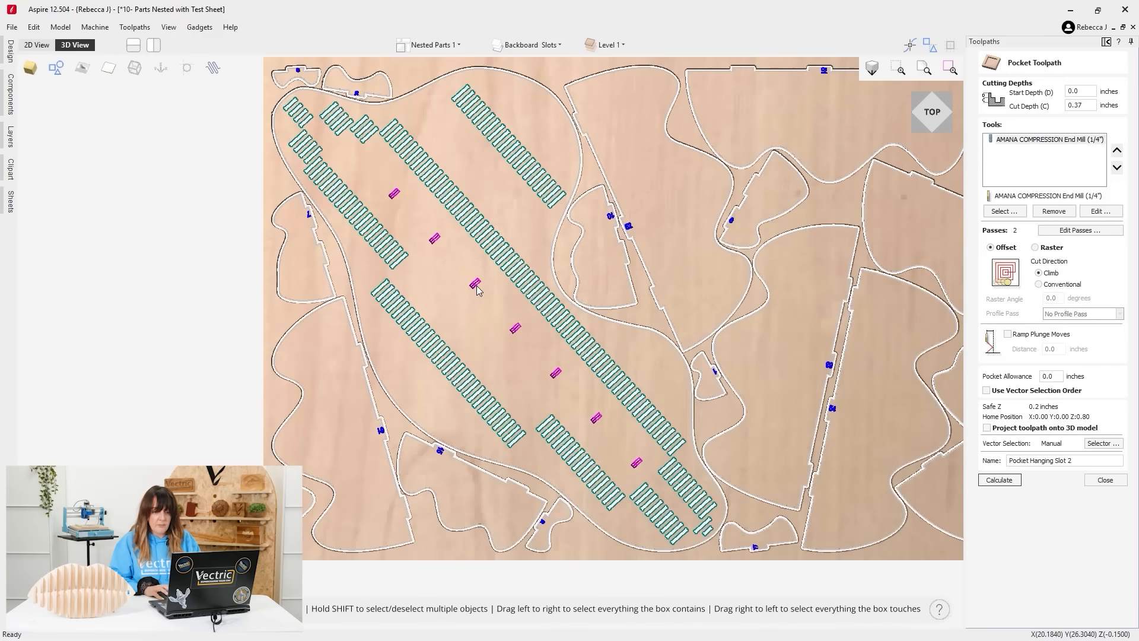
{"action": "left_click", "coordinate": [999, 479]}
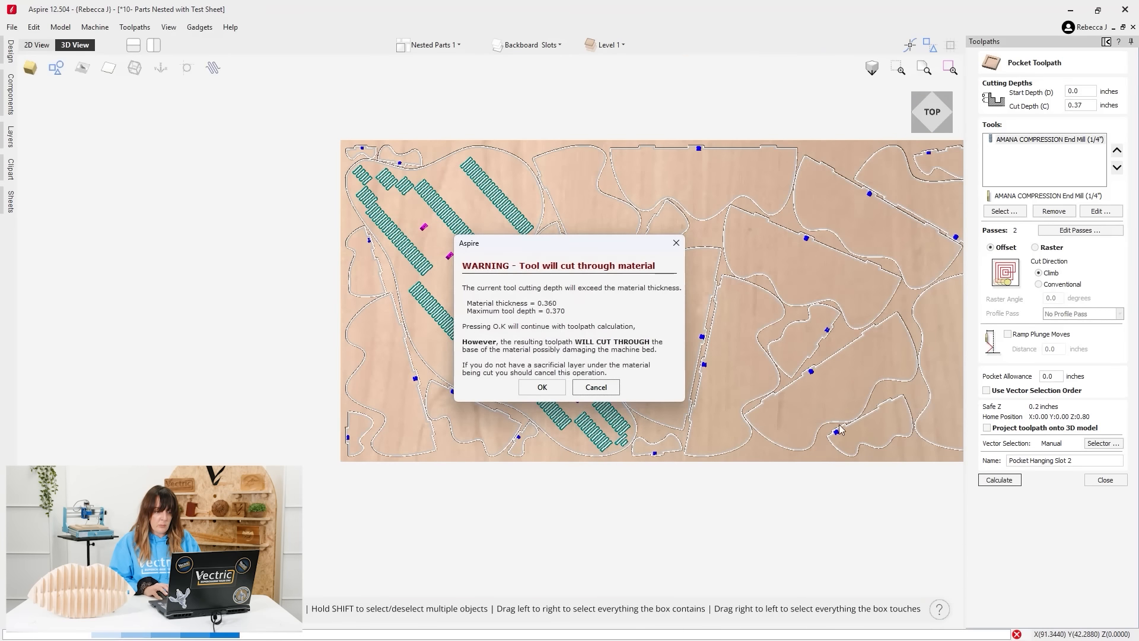
{"action": "left_click", "coordinate": [541, 388]}
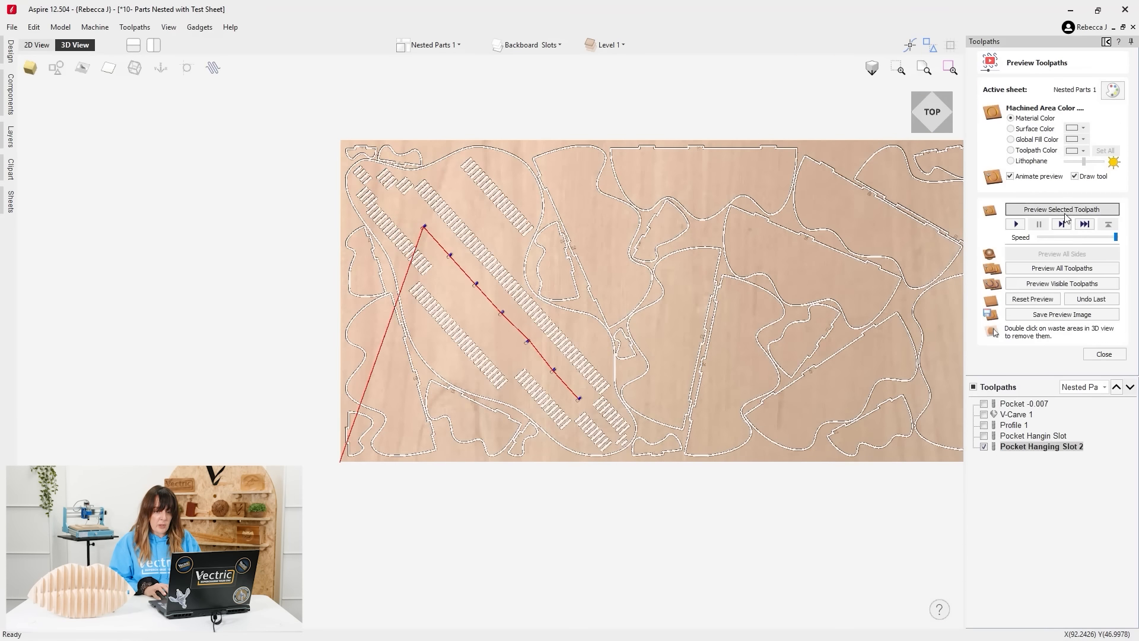
Inspect the previewed hanging slots on the backboard and the complete cut layout of the Nested Parts 1 sheet.
{"action": "scroll", "coordinate": [522, 328], "scroll_direction": "up", "scroll_amount": 3}
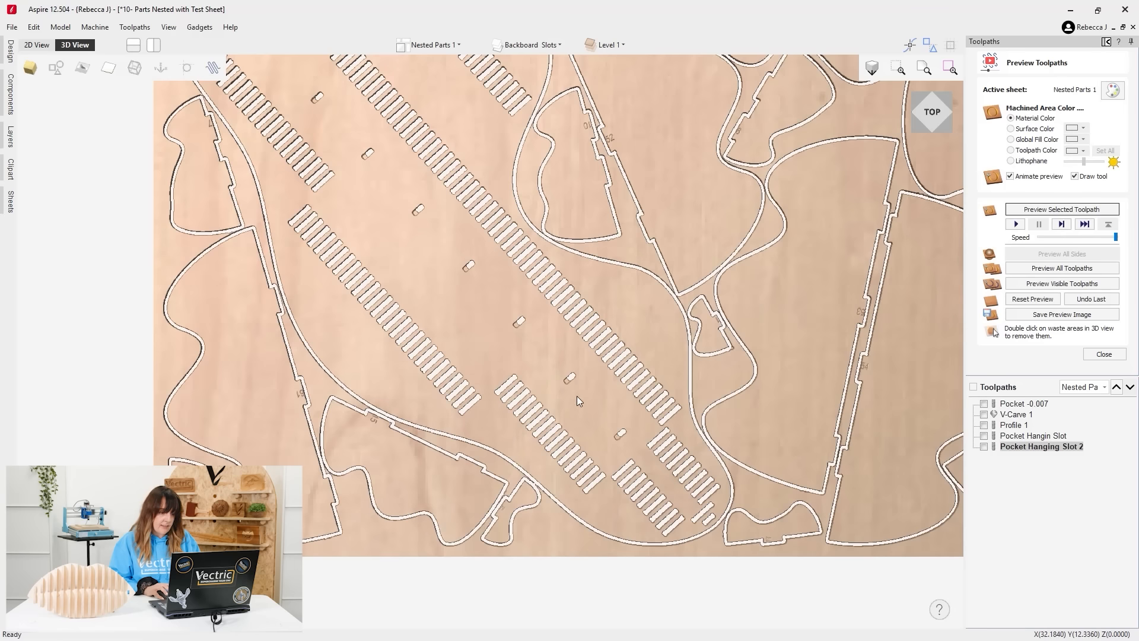
{"action": "scroll", "coordinate": [376, 233], "scroll_direction": "down", "scroll_amount": 3}
{"action": "scroll", "coordinate": [377, 237], "scroll_direction": "up", "scroll_amount": 3}
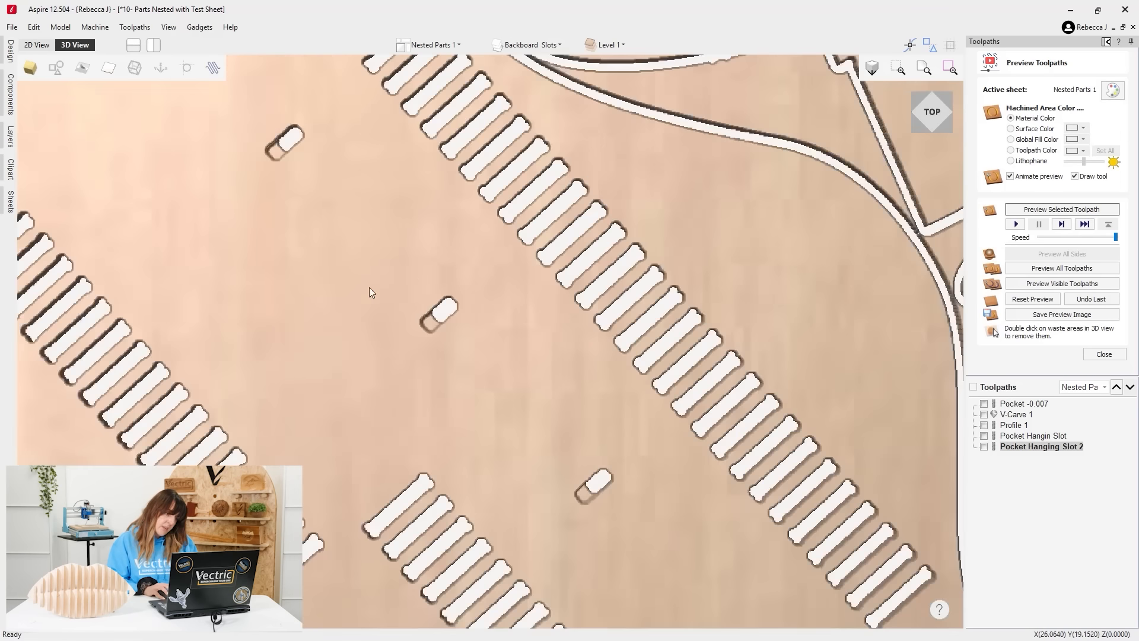
{"action": "scroll", "coordinate": [367, 257], "scroll_direction": "down", "scroll_amount": 3}
{"action": "scroll", "coordinate": [279, 263], "scroll_direction": "down", "scroll_amount": 1}
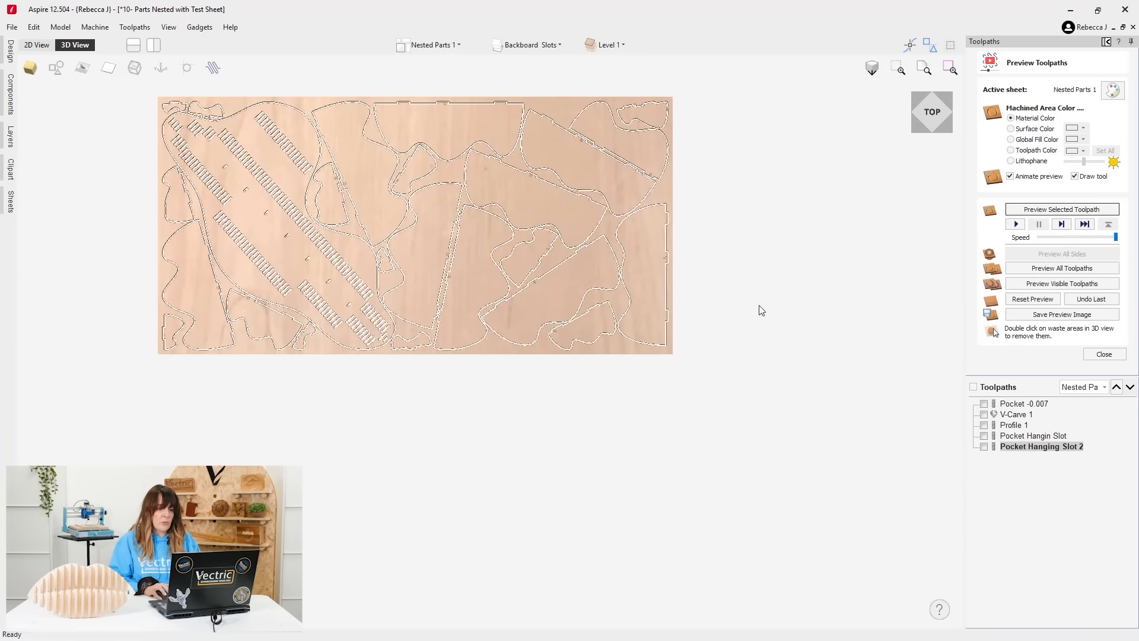
{"action": "scroll", "coordinate": [769, 350], "scroll_direction": "down", "scroll_amount": 4}
{"action": "scroll", "coordinate": [622, 318], "scroll_direction": "up", "scroll_amount": 4}
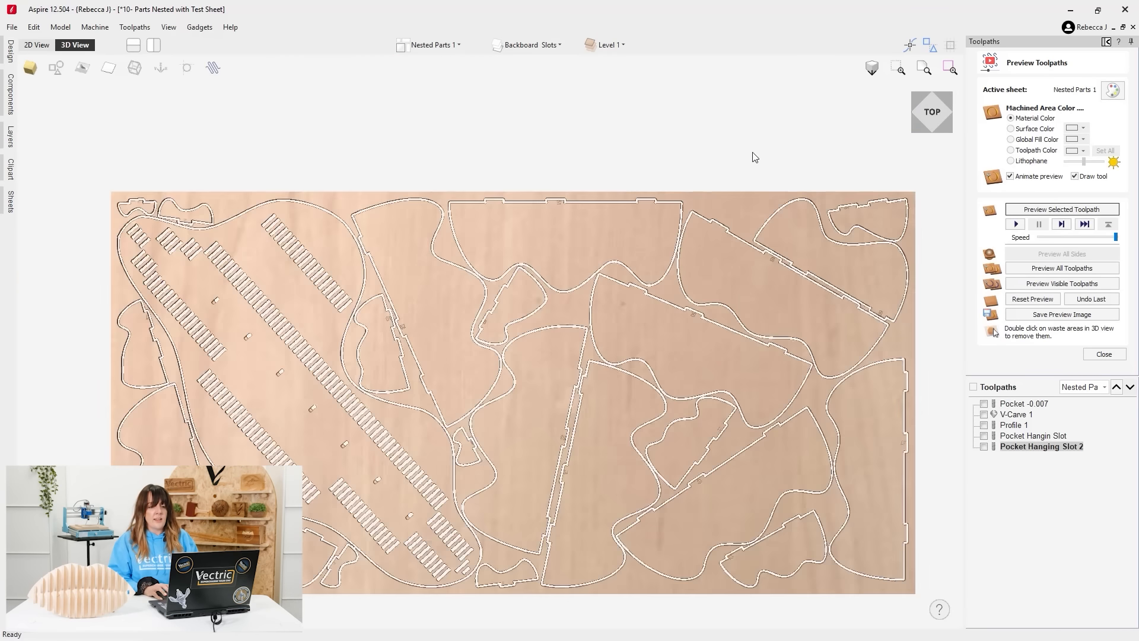
{"action": "scroll", "coordinate": [677, 140], "scroll_direction": "down", "scroll_amount": 2}
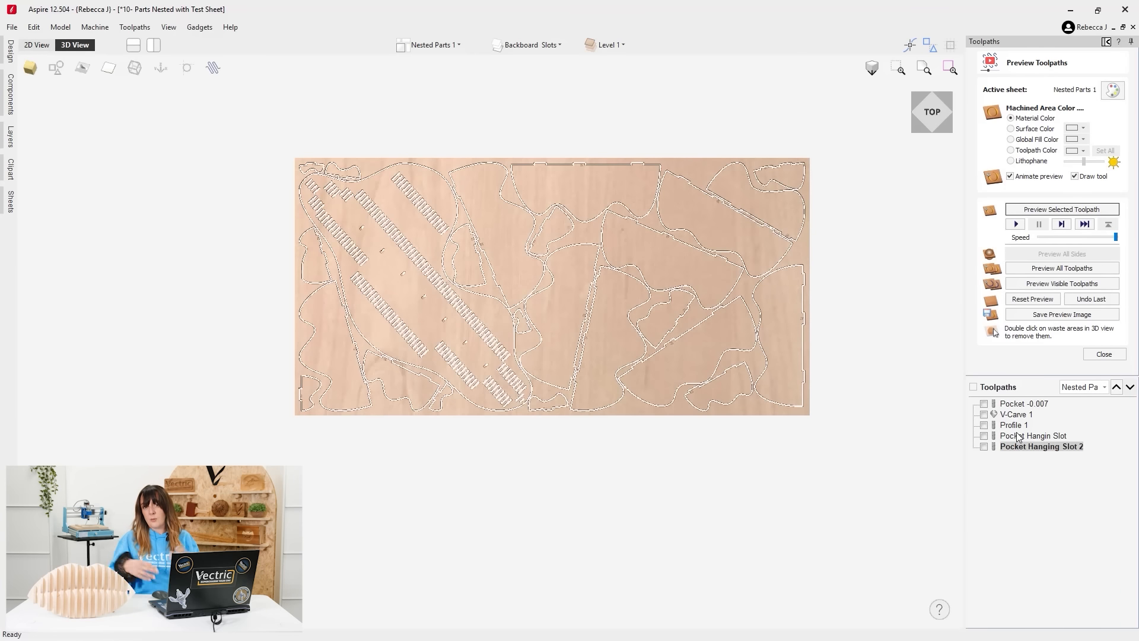
{"action": "mouse_move", "coordinate": [1018, 437]}
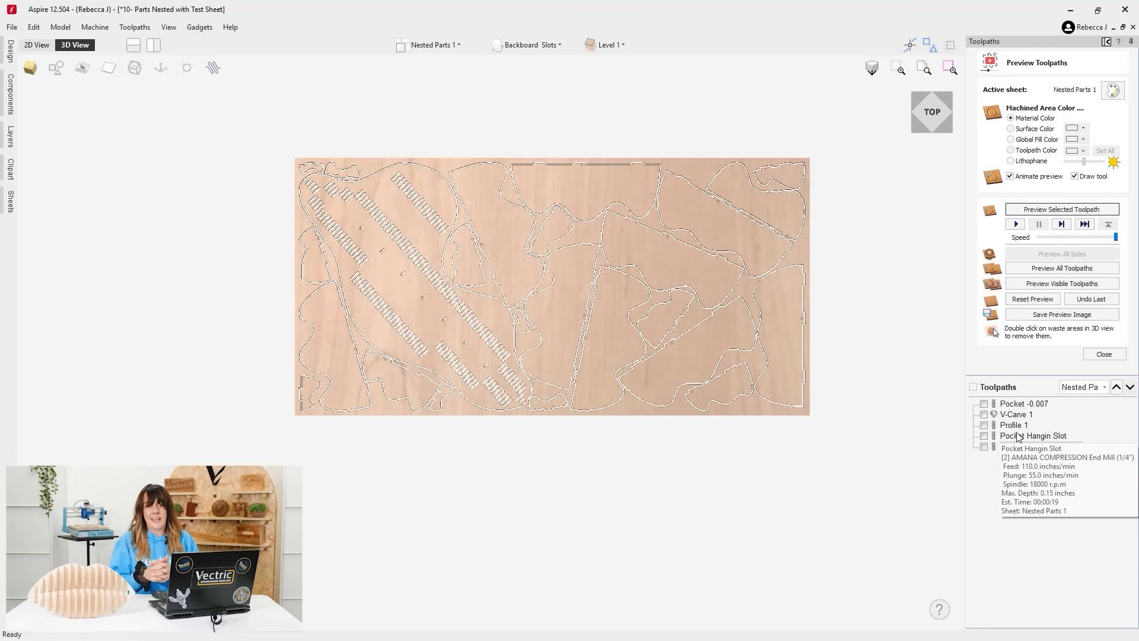